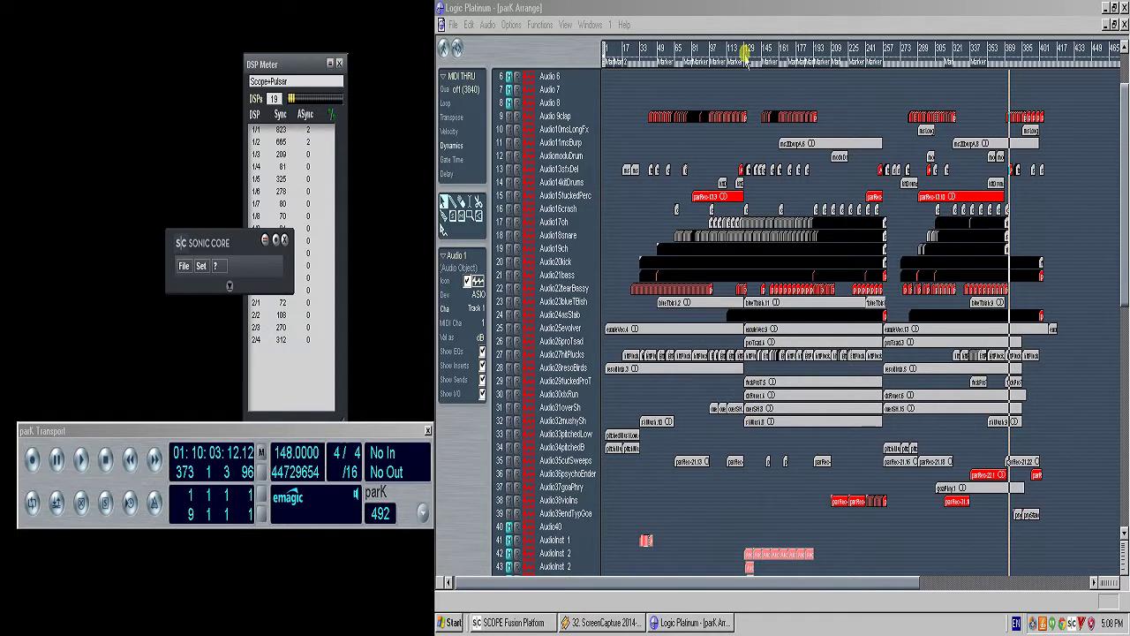
# - Set the cycle to bars 129 through 257 and place the playhead at each end to check its song position
pyautogui.moveTo(746, 53); pyautogui.dragTo(881, 81)
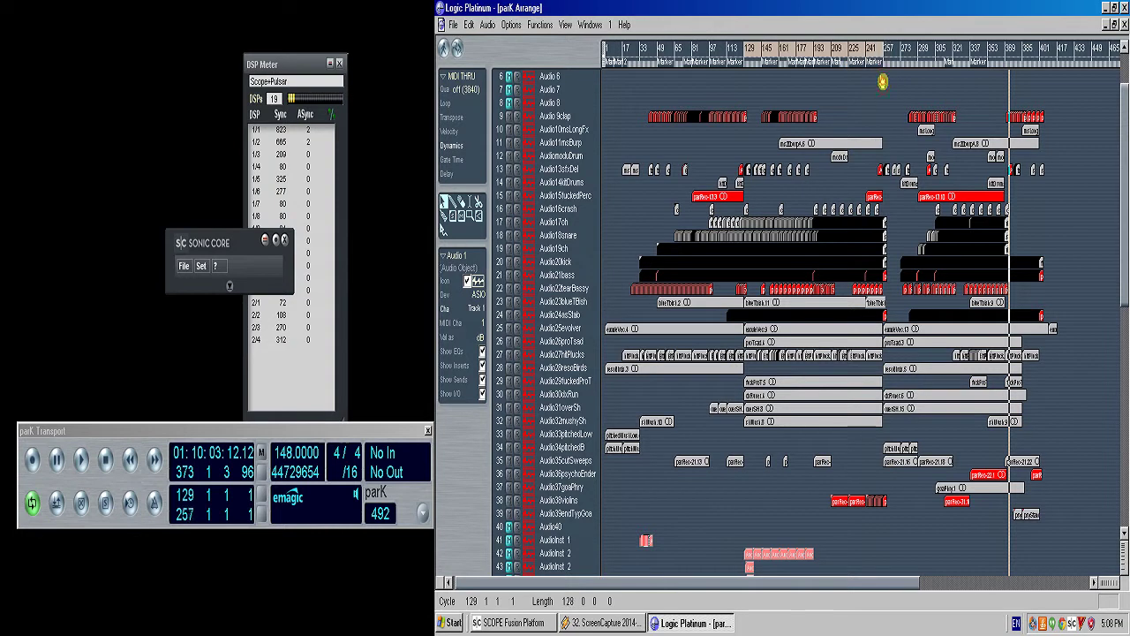
pyautogui.moveTo(902, 517); pyautogui.dragTo(711, 137)
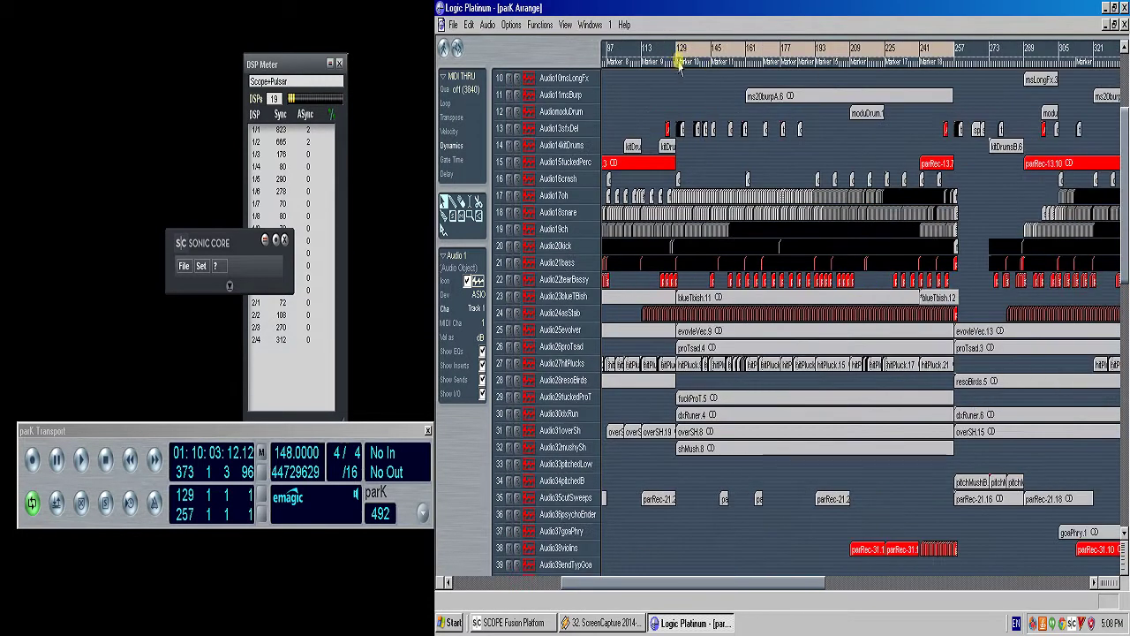
pyautogui.click(680, 69)
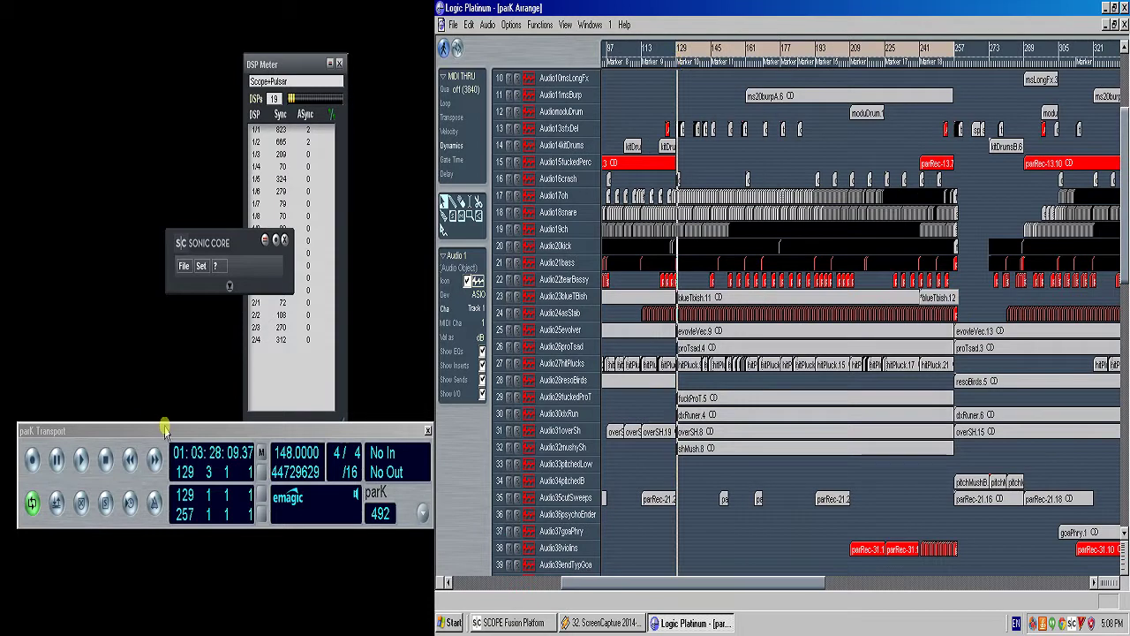
pyautogui.moveTo(164, 430); pyautogui.dragTo(723, 434)
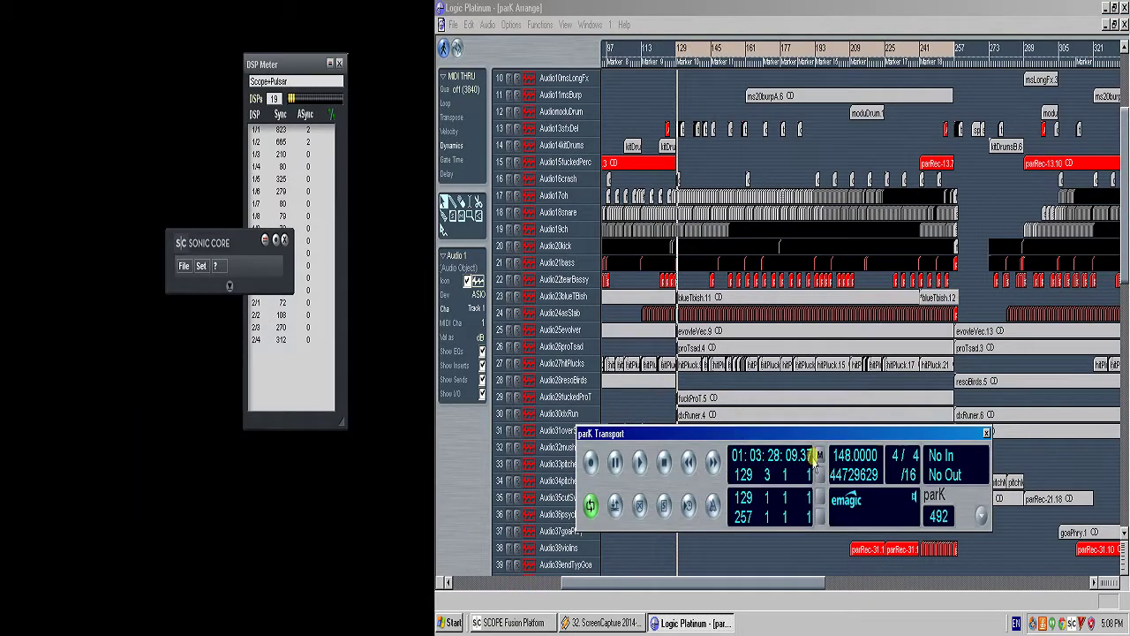
pyautogui.click(953, 63)
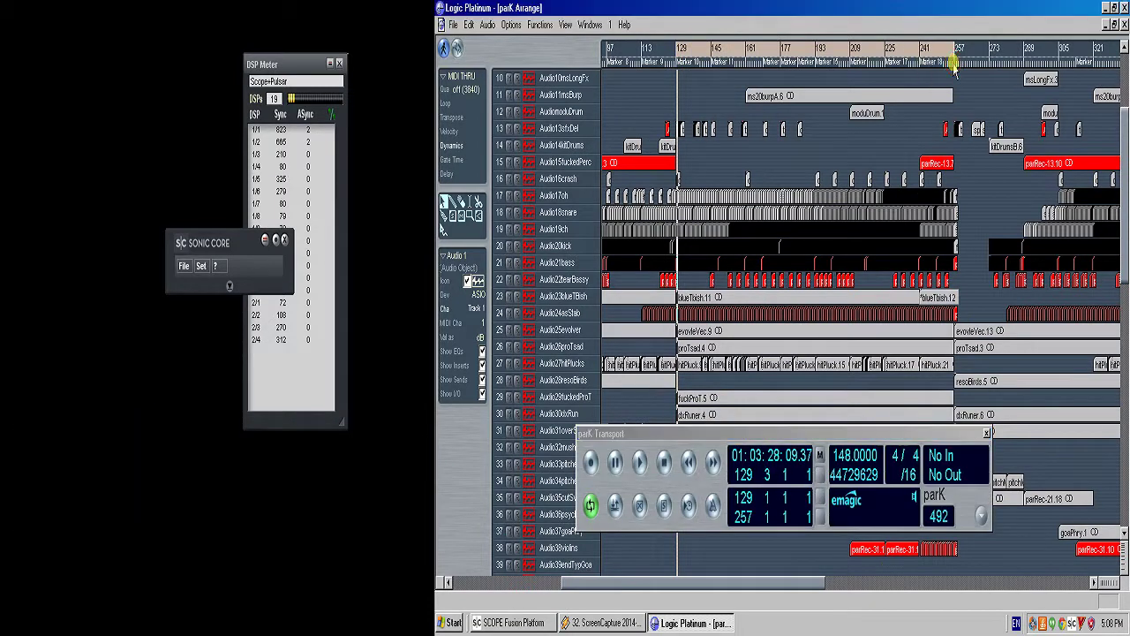
pyautogui.click(954, 64)
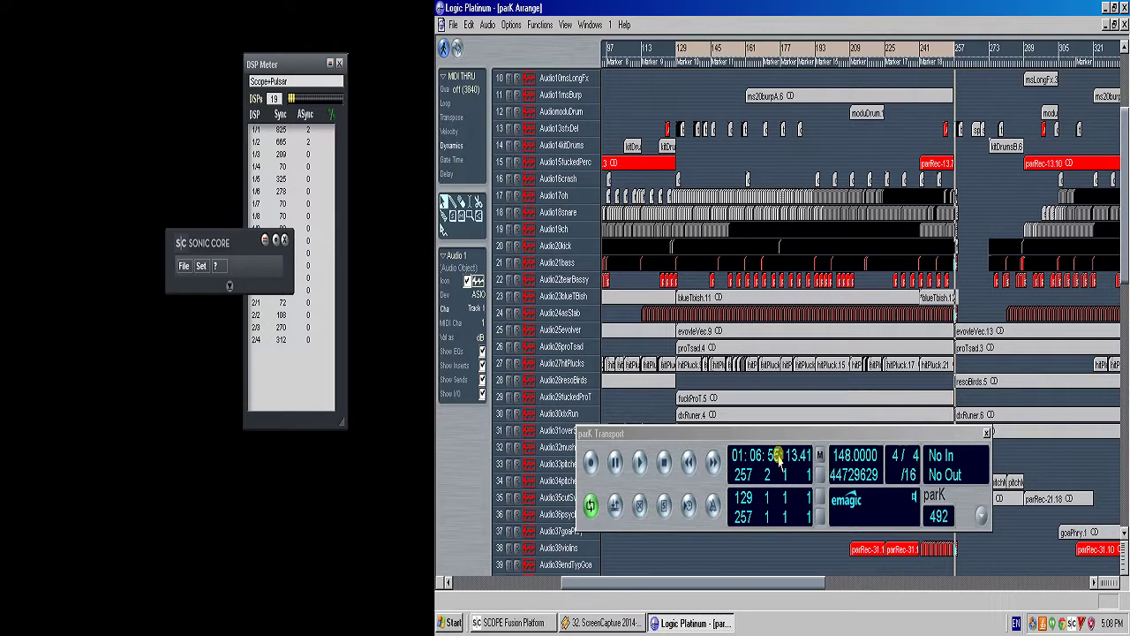
pyautogui.moveTo(793, 436); pyautogui.dragTo(142, 391)
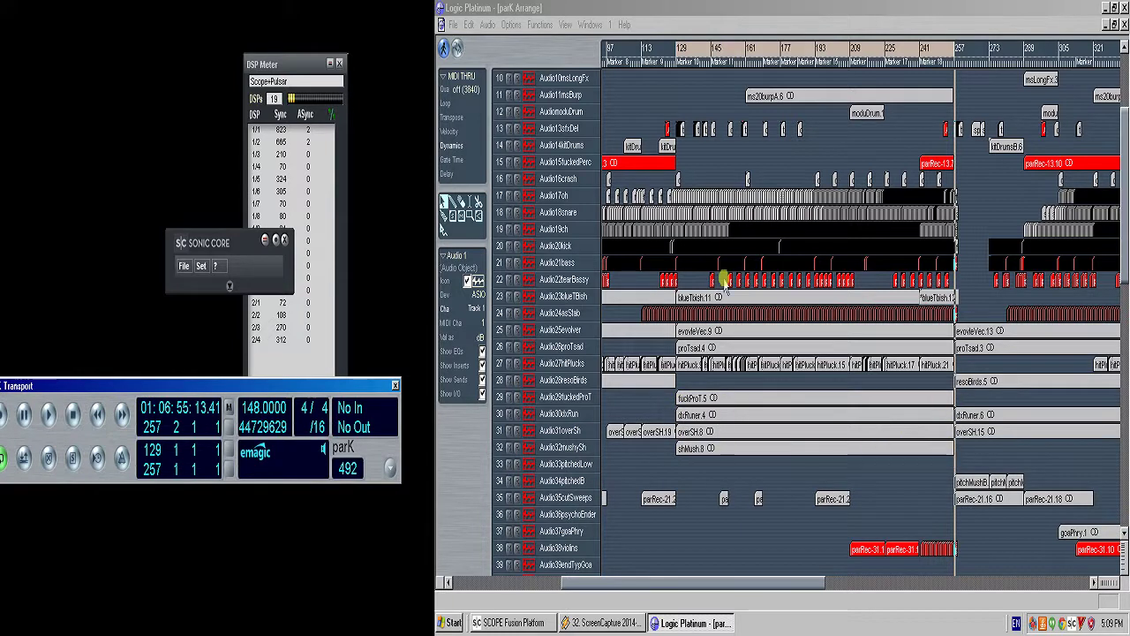
# - Examine the audio tracks between bars 129 and 257, from the snare track down to the violins
pyautogui.click(972, 535)
pyautogui.press('z')
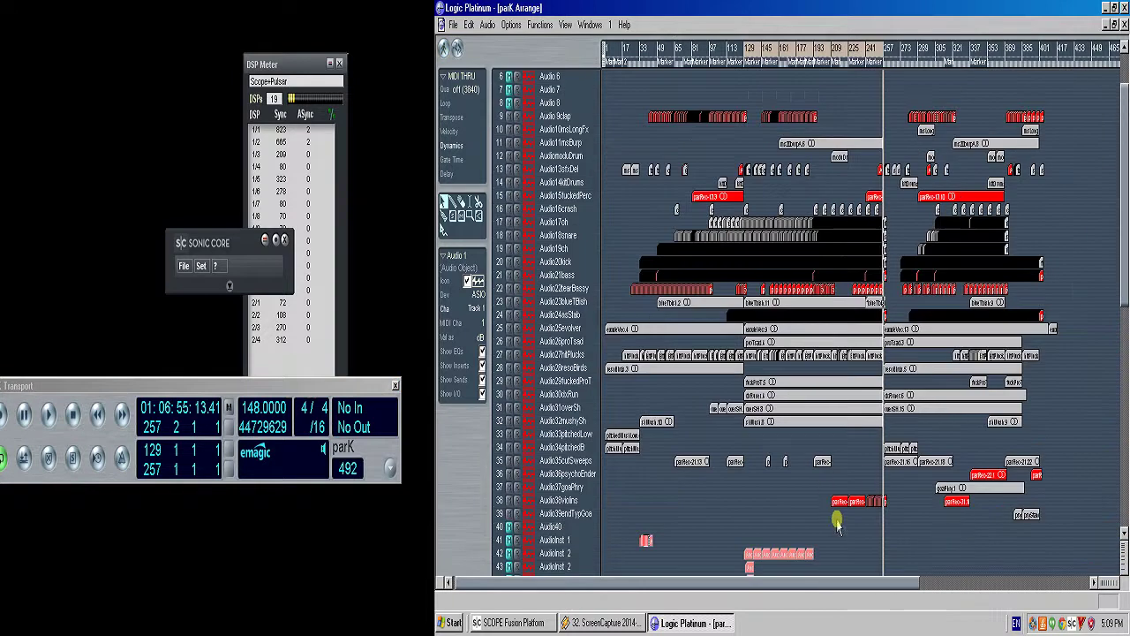
pyautogui.moveTo(883, 535); pyautogui.dragTo(583, 219)
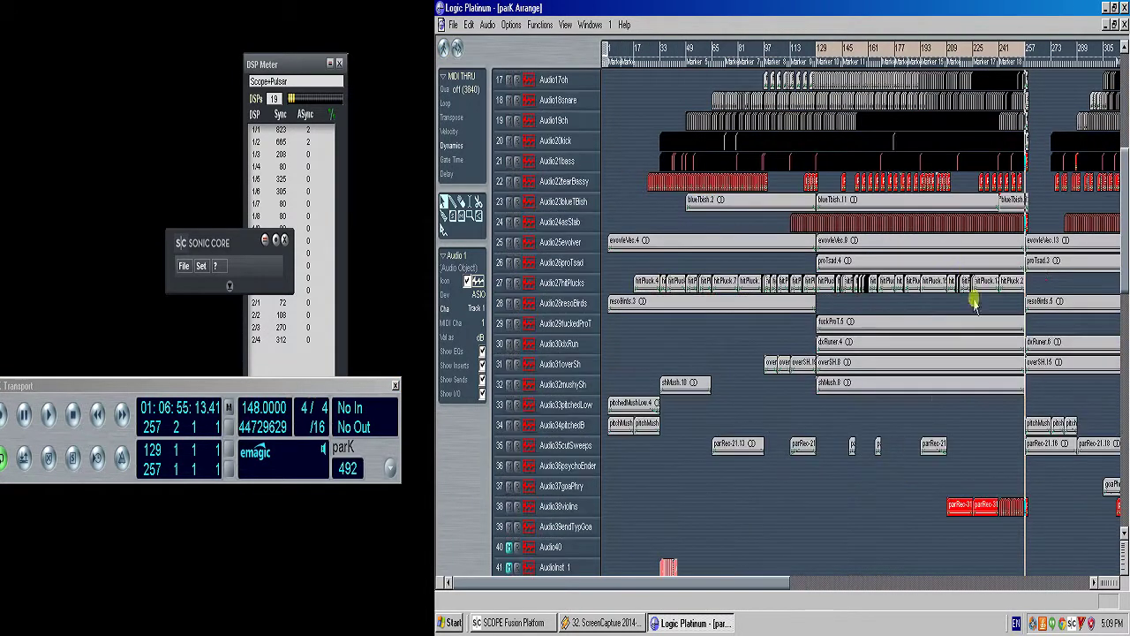
pyautogui.press('z')
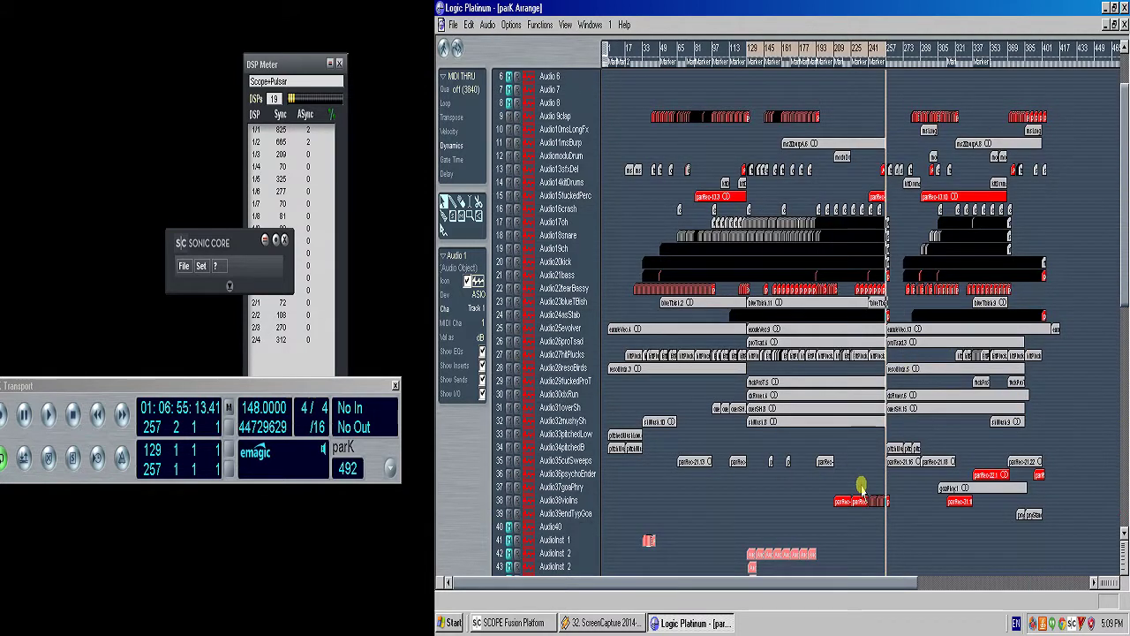
pyautogui.moveTo(912, 540); pyautogui.dragTo(725, 242)
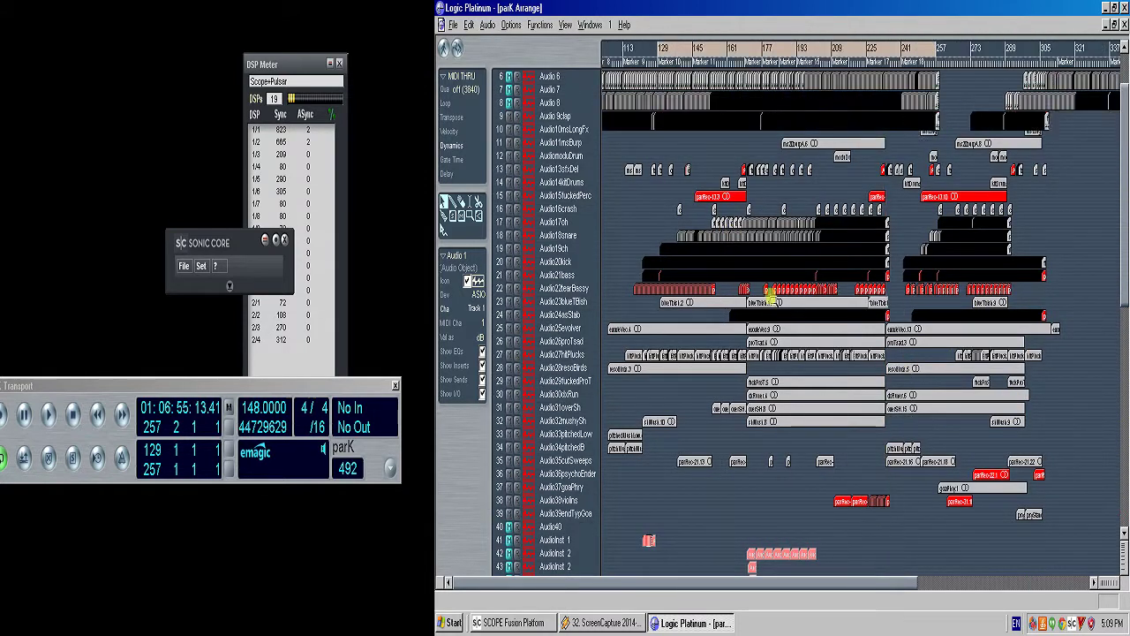
pyautogui.hotkey('ctrl', 'Down')
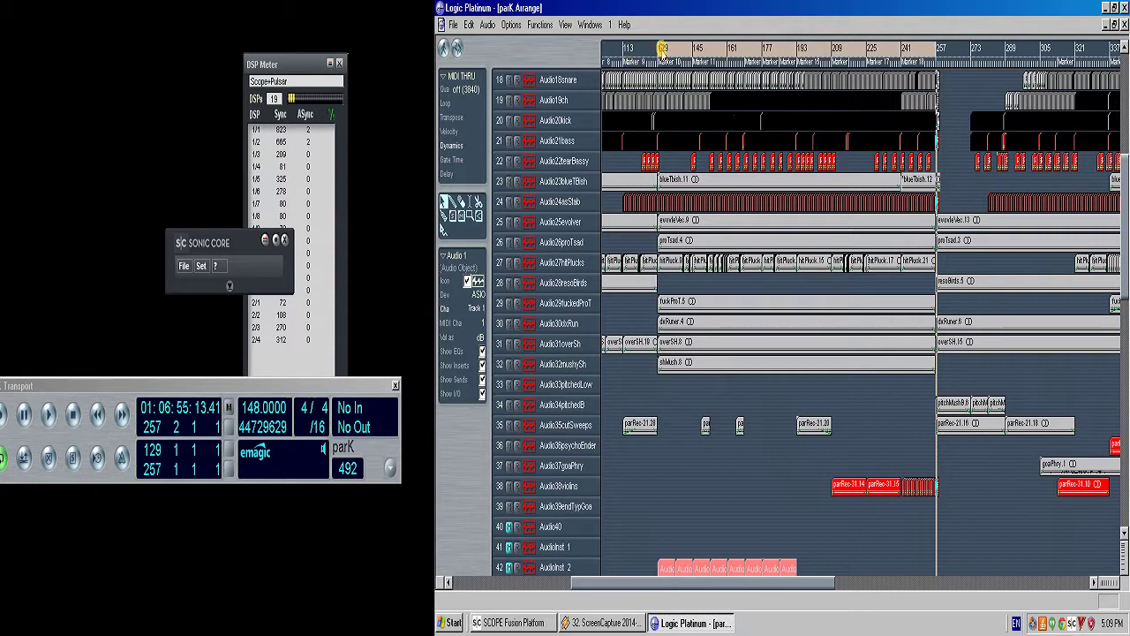
# - Set the cycle to bars 129 through 145 and inspect the audio regions on tracks 28 to 37 there
pyautogui.moveTo(663, 48); pyautogui.dragTo(691, 51)
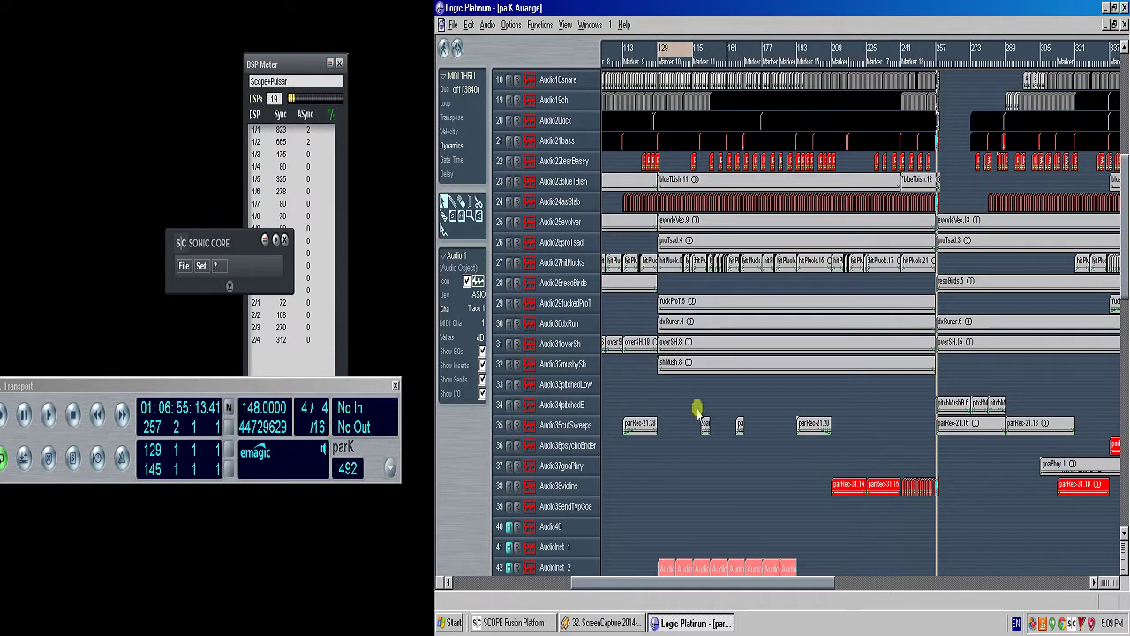
pyautogui.moveTo(720, 479); pyautogui.dragTo(673, 311)
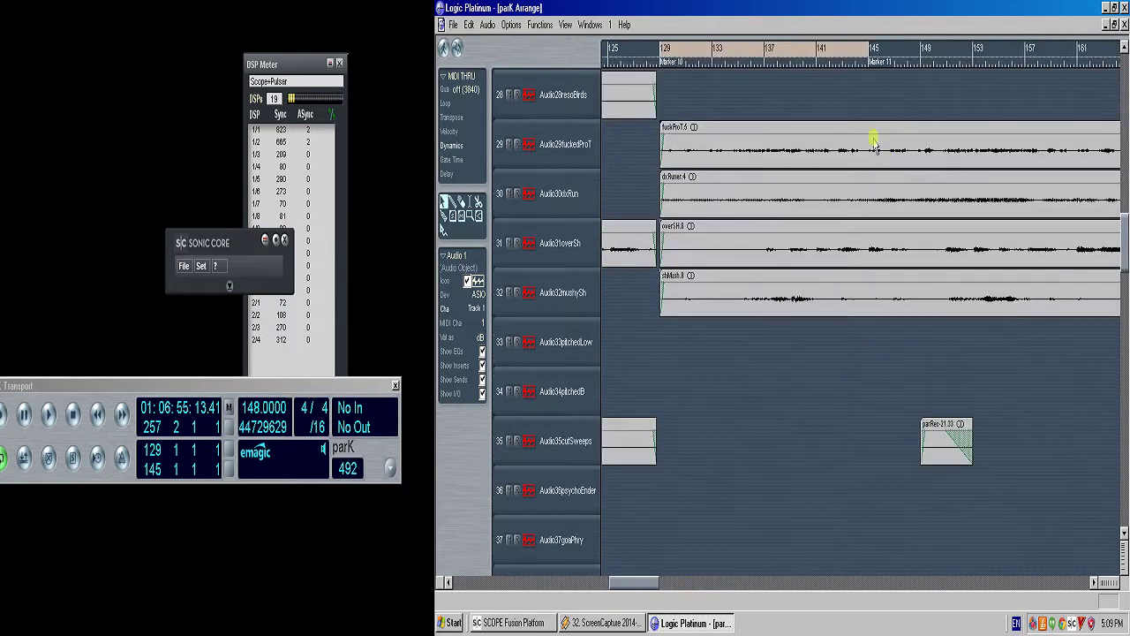
pyautogui.keyDown('alt'); pyautogui.click(873, 390); pyautogui.keyUp('alt')
pyautogui.scroll(-9, 798, 530)
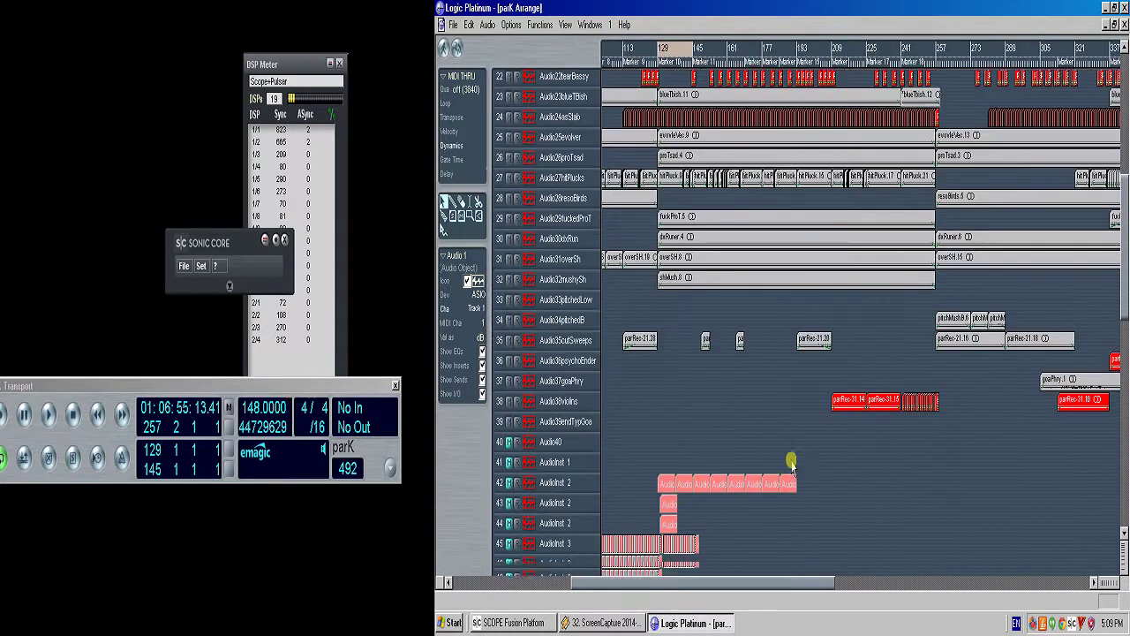
# - Survey the whole arrangement, from the audio tracks down to the AudioInst and GM Device tracks
pyautogui.hotkey('ctrl', 'Left')
pyautogui.hotkey('ctrl', 'Up')
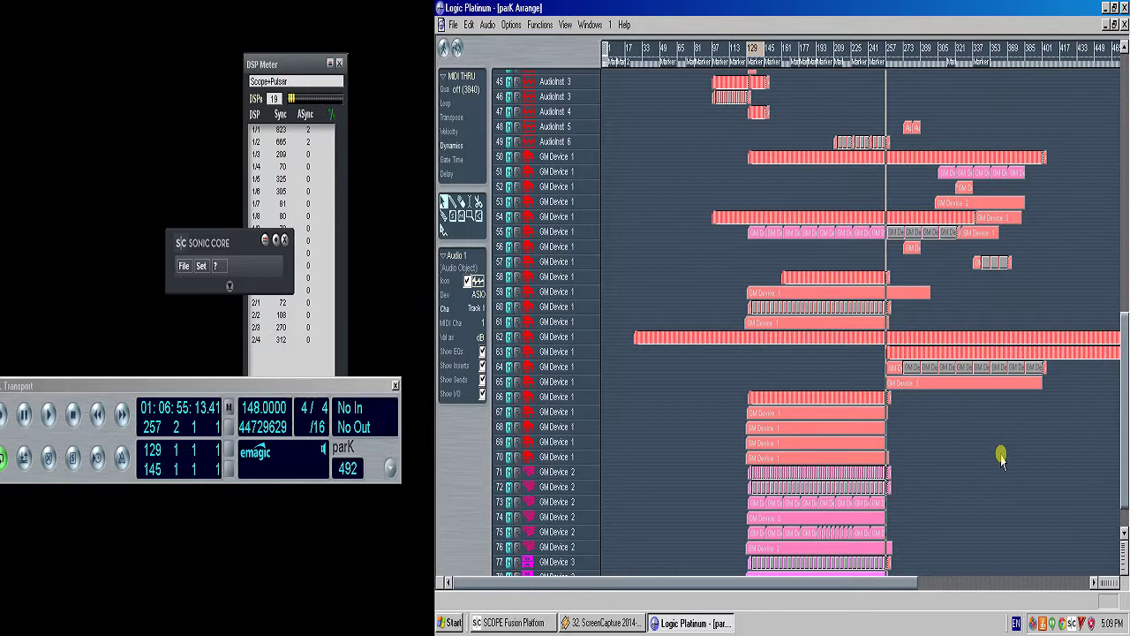
pyautogui.hotkey('ctrl', 'Up')
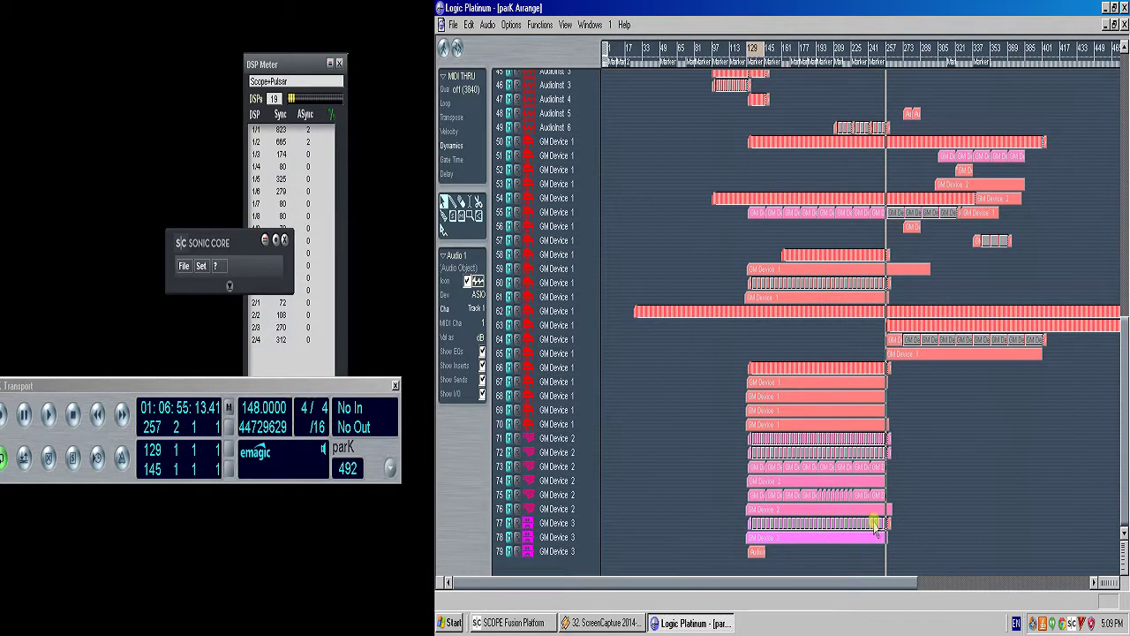
pyautogui.scroll(13, 778, 100)
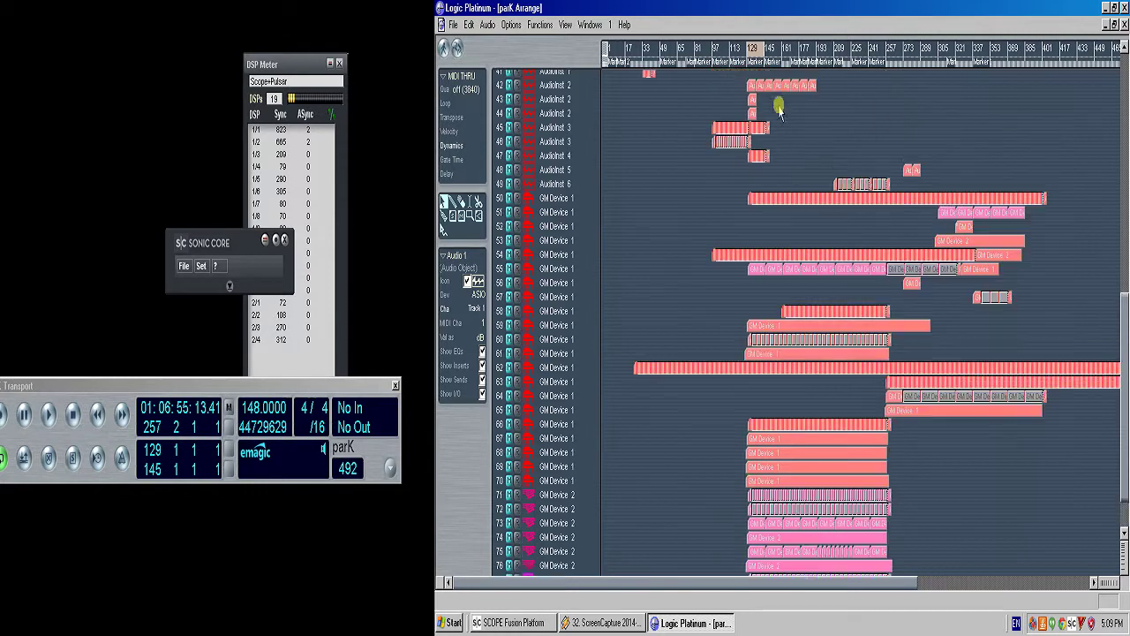
pyautogui.scroll(-3, 827, 360)
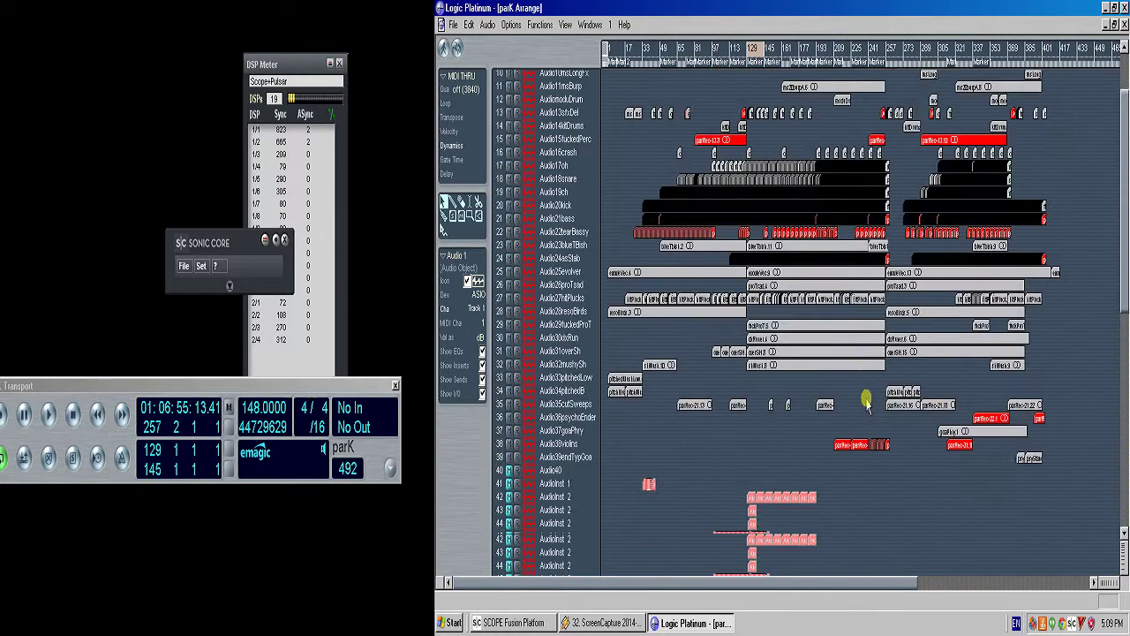
pyautogui.hotkey('ctrl', 'Up')
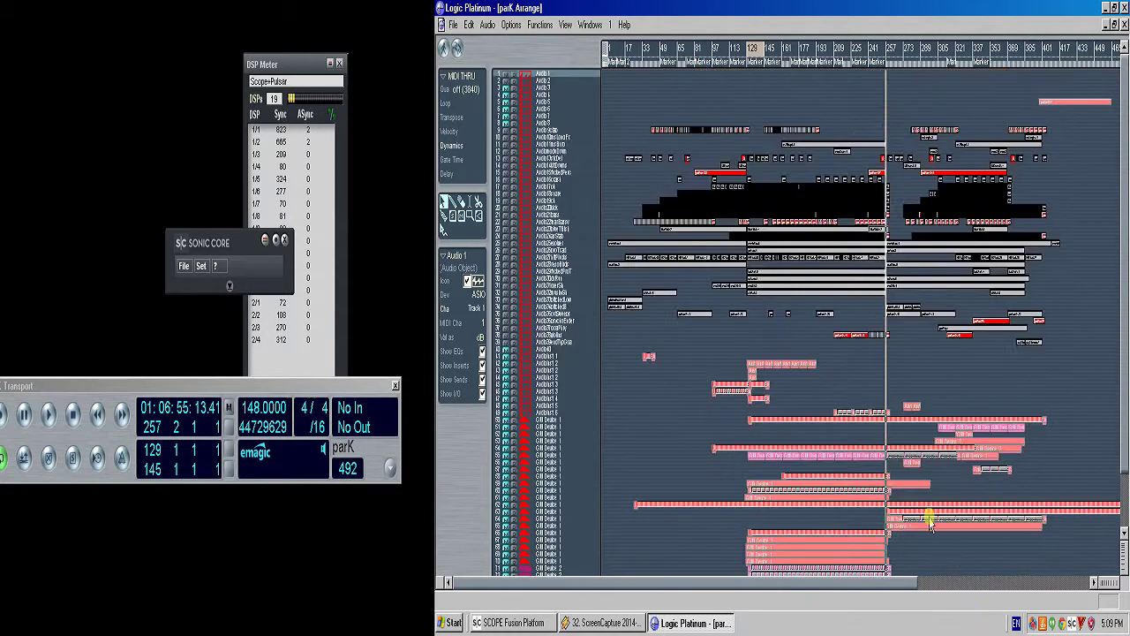
# - Inspect the contents of the long GM Device 1 regions on tracks 67 to 69 and the GM Device 2 tracks below
pyautogui.scroll(-3, 936, 542)
pyautogui.keyDown('ctrl'); pyautogui.moveTo(919, 550); pyautogui.dragTo(709, 445); pyautogui.keyUp('ctrl')
pyautogui.keyDown('ctrl'); pyautogui.moveTo(1023, 569); pyautogui.dragTo(660, 166); pyautogui.keyUp('ctrl')
pyautogui.keyDown('ctrl'); pyautogui.moveTo(934, 109); pyautogui.dragTo(866, 285); pyautogui.keyUp('ctrl')
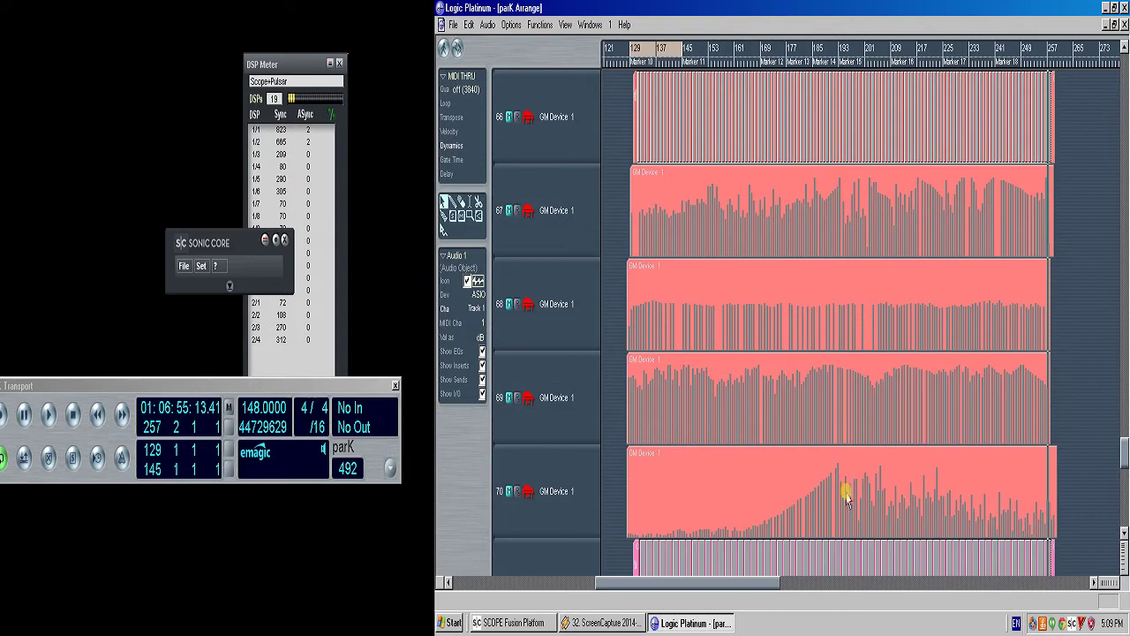
pyautogui.click(832, 212)
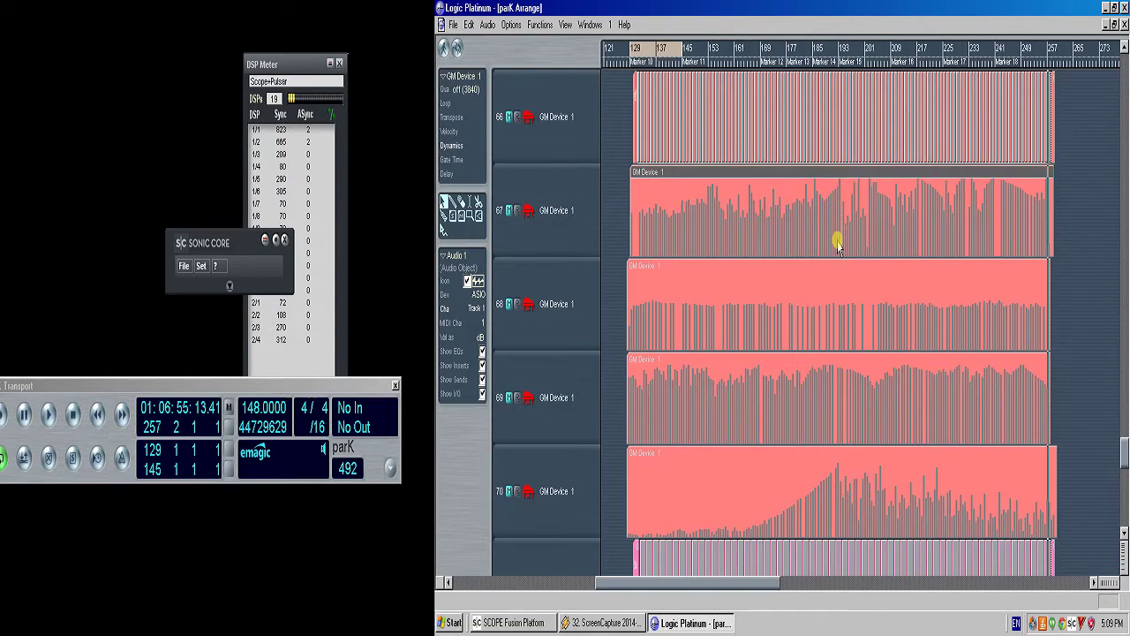
pyautogui.click(840, 331)
pyautogui.click(844, 403)
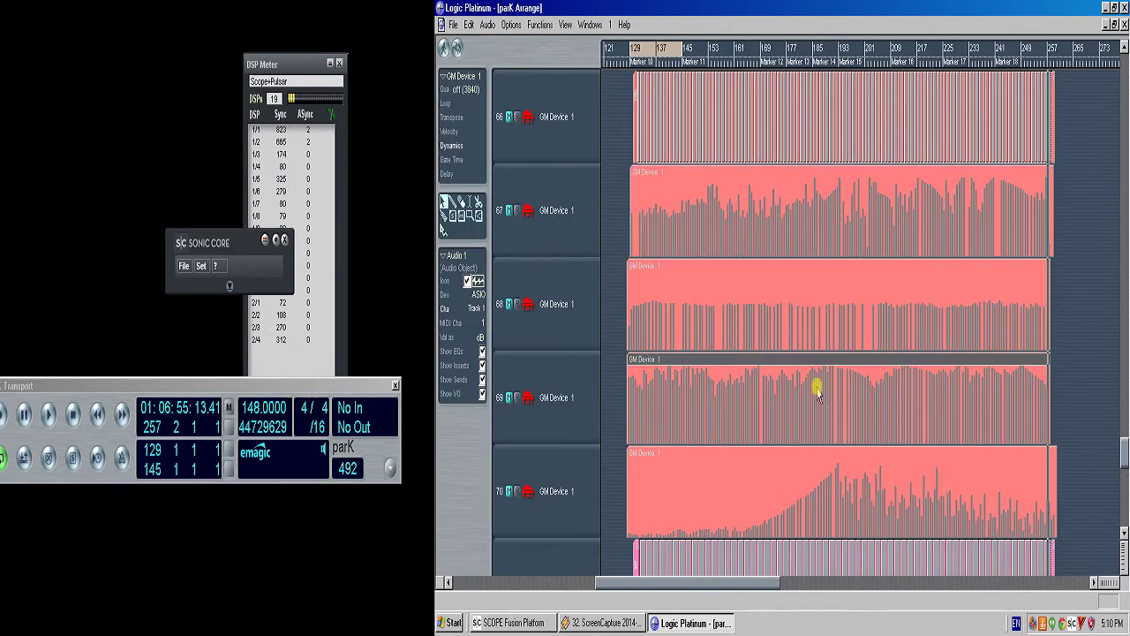
pyautogui.scroll(-1, 907, 380)
pyautogui.keyDown('ctrl'); pyautogui.click(1110, 284); pyautogui.keyUp('ctrl')
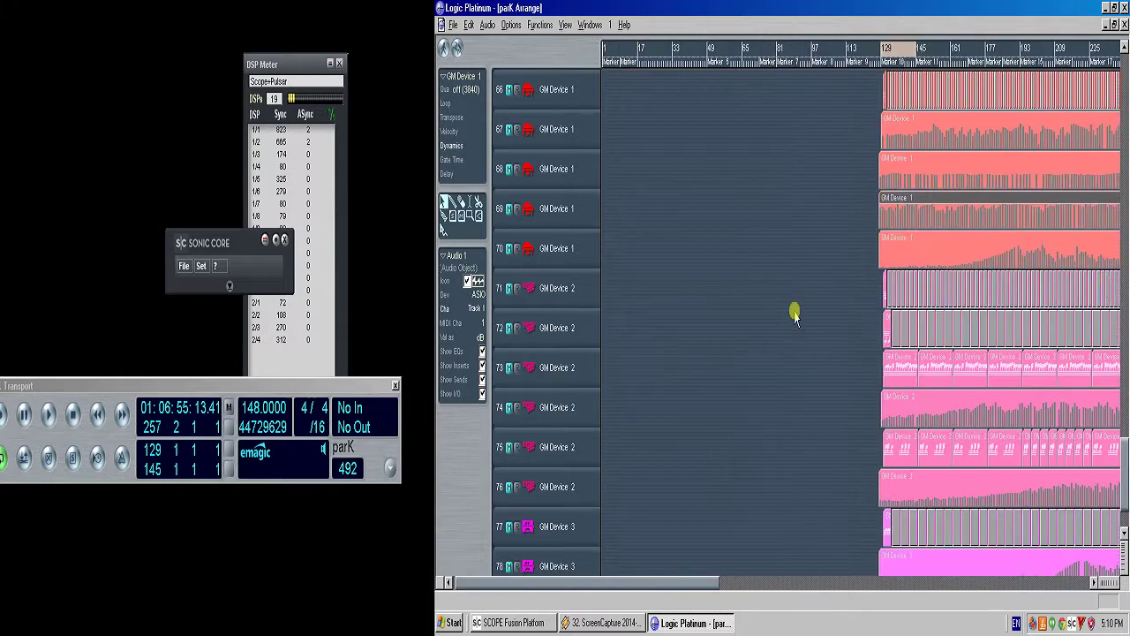
# - Set the cycle to bars 129 through 257 with the whole arrangement in view
pyautogui.hotkey('ctrl', 'Up')
pyautogui.hotkey('ctrl', 'Left')
pyautogui.hotkey('ctrl', 'Up')
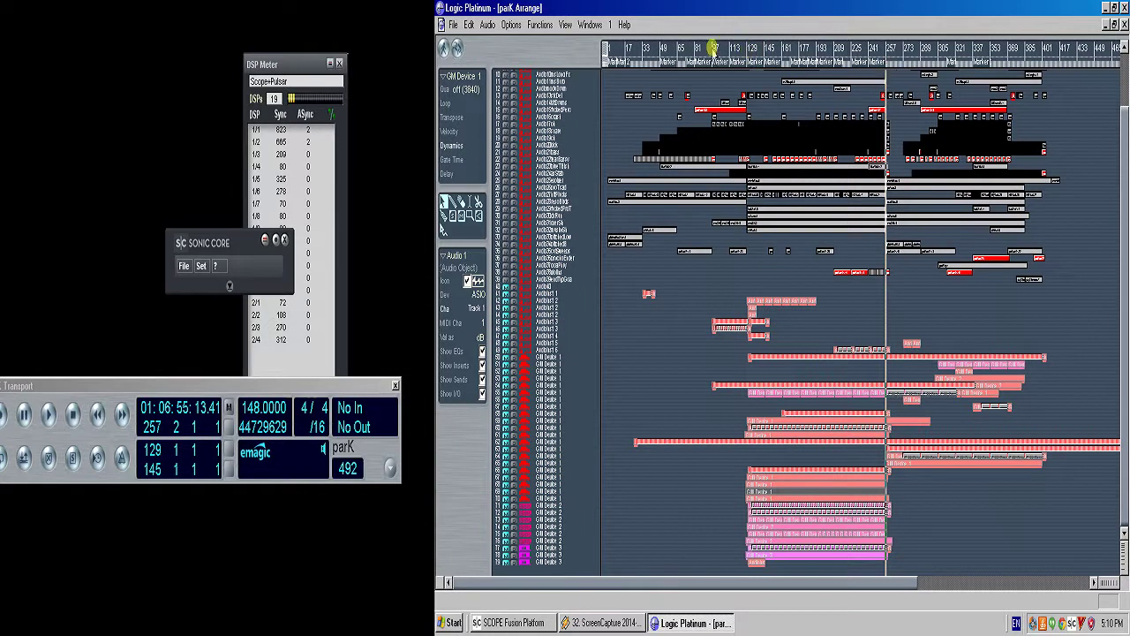
pyautogui.moveTo(746, 48); pyautogui.dragTo(886, 51)
# - Solo the track 29 audio region spanning bars 129 to 257 and start playback of the cycle
pyautogui.moveTo(920, 330); pyautogui.dragTo(716, 157)
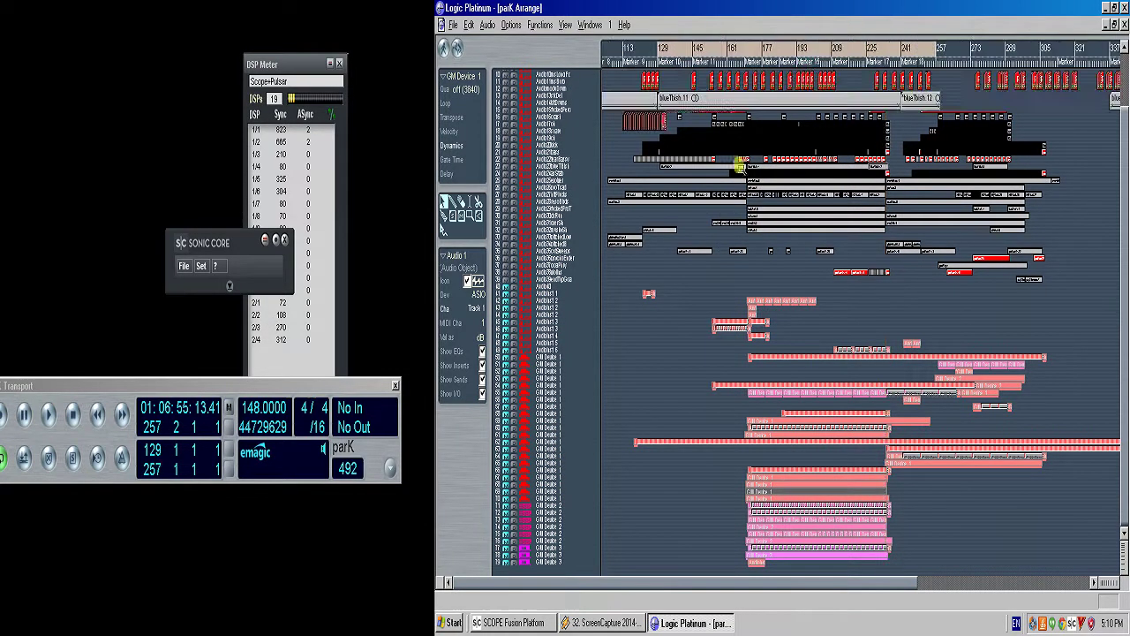
pyautogui.moveTo(1003, 495); pyautogui.dragTo(648, 118)
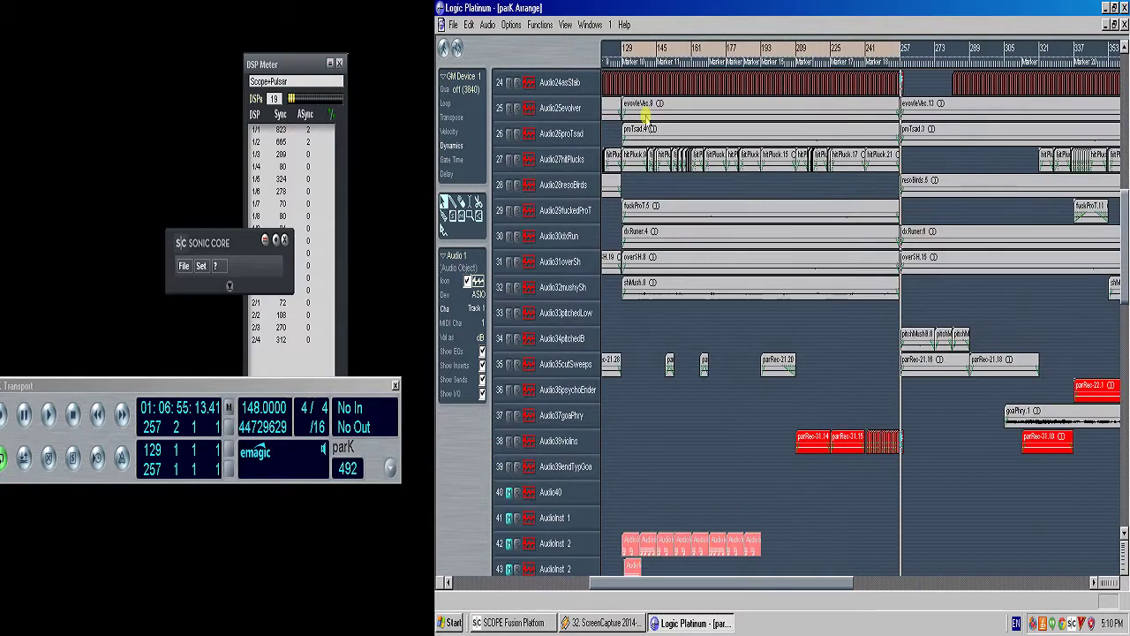
pyautogui.moveTo(925, 510); pyautogui.dragTo(609, 146)
pyautogui.click(713, 262)
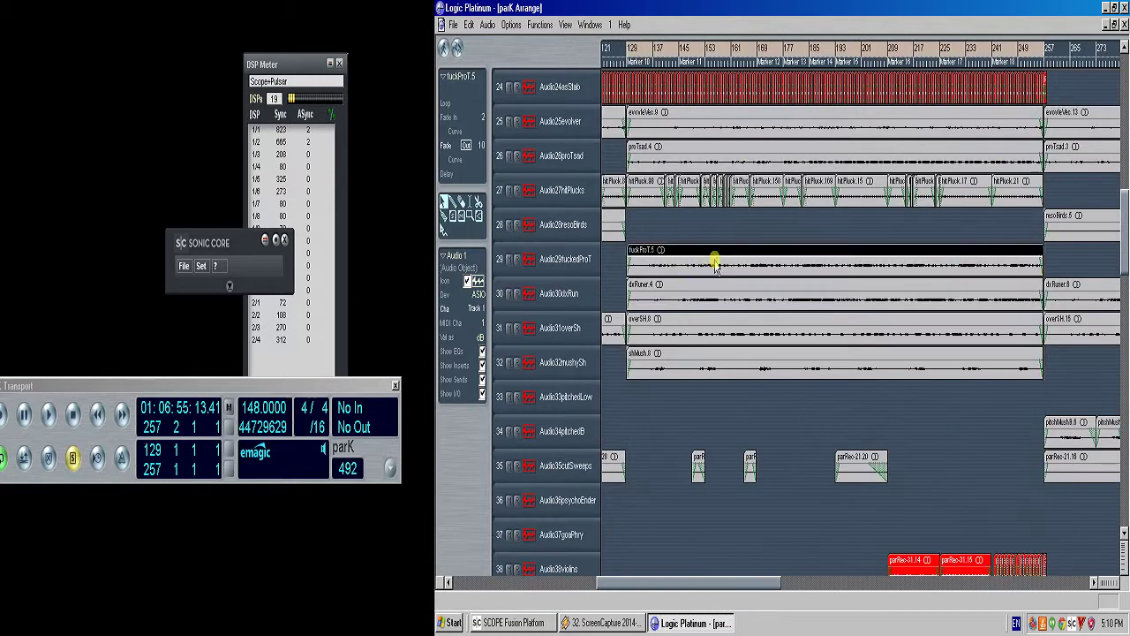
pyautogui.press('s')
pyautogui.press('space')
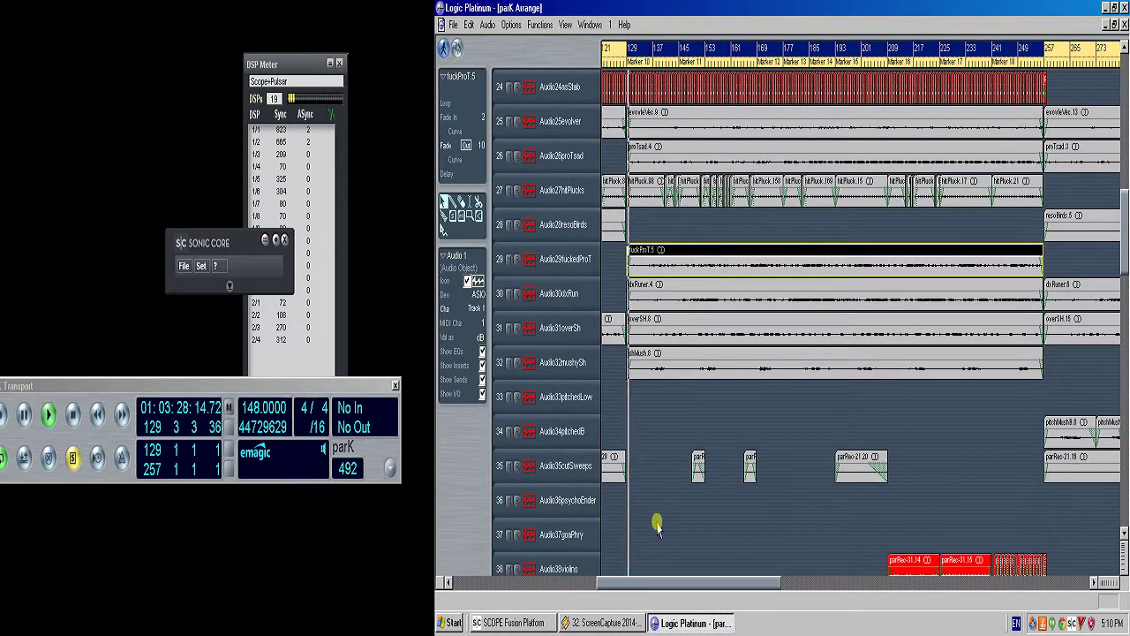
# - Switch to SCOPE Fusion Platform to check the MicroMixer's master fader during playback and return to Logic Platinum
pyautogui.click(530, 622)
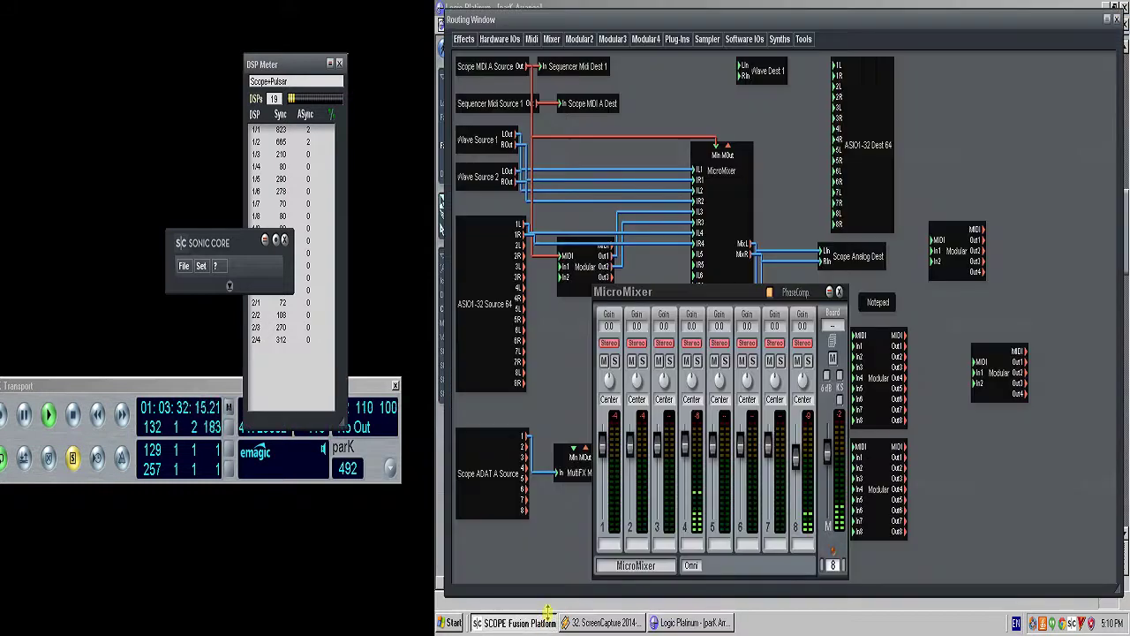
pyautogui.click(828, 451)
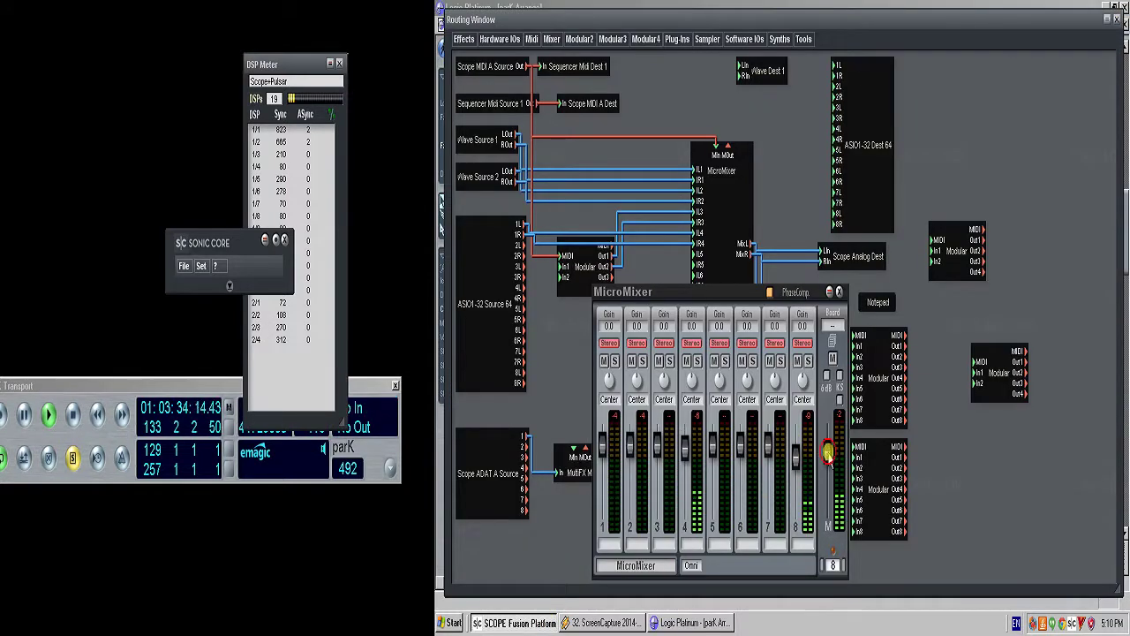
pyautogui.click(712, 623)
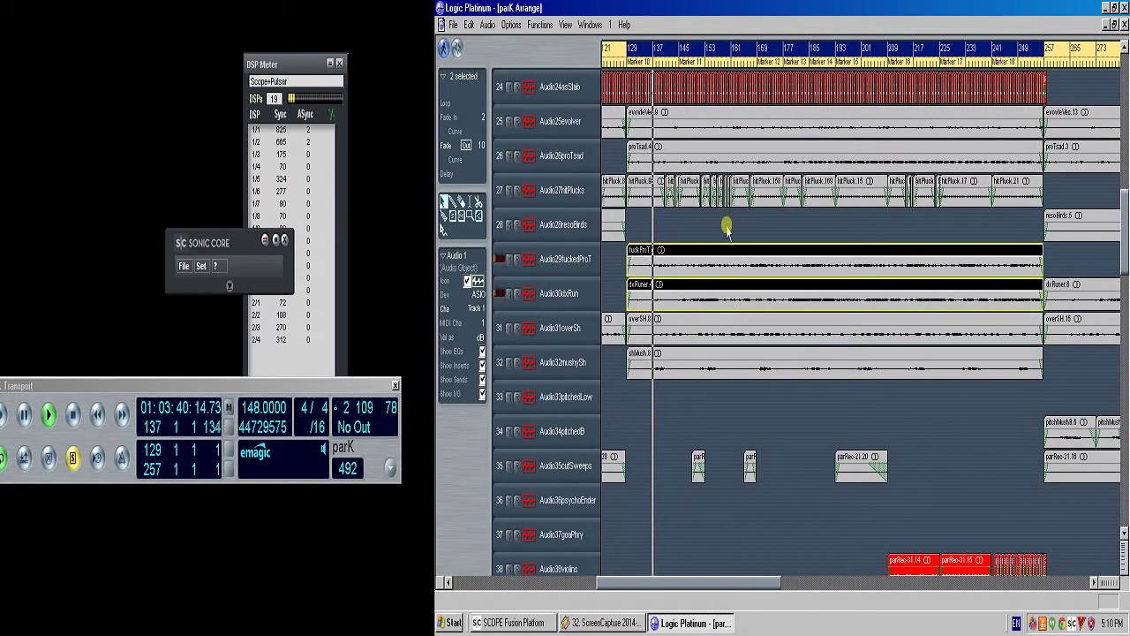
# - Add the overSH.8, shMush.8, proTsad.4, evovleVec.9 and blueTbish.11 regions one by one to the soloed selection during playback
pyautogui.keyDown('shift'); pyautogui.click(704, 330); pyautogui.keyUp('shift')
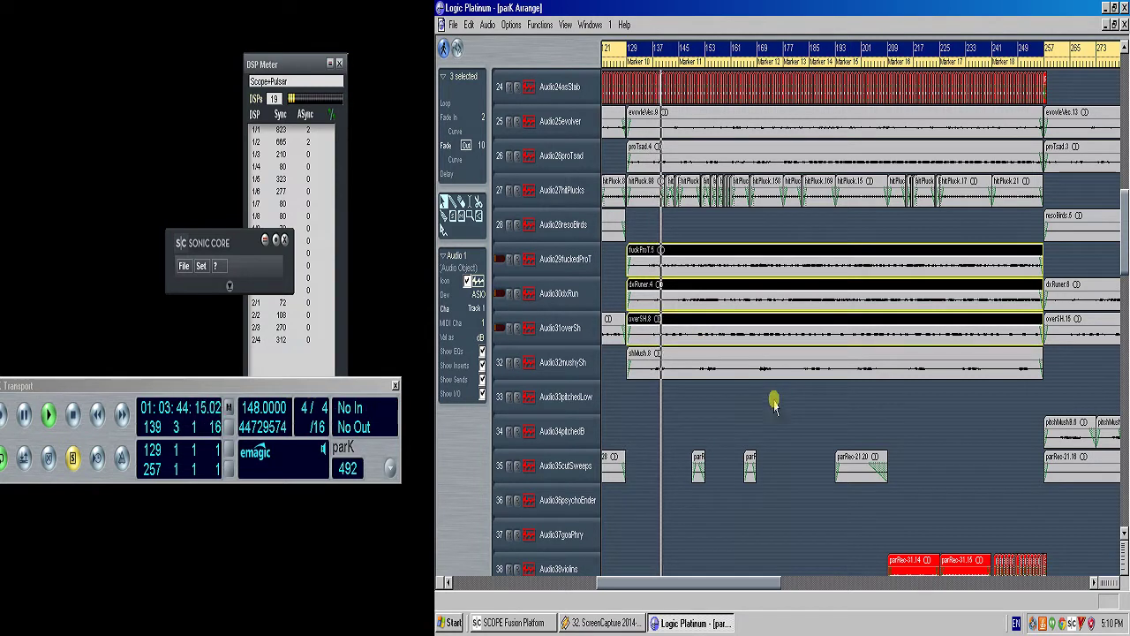
pyautogui.keyDown('shift'); pyautogui.click(715, 374); pyautogui.keyUp('shift')
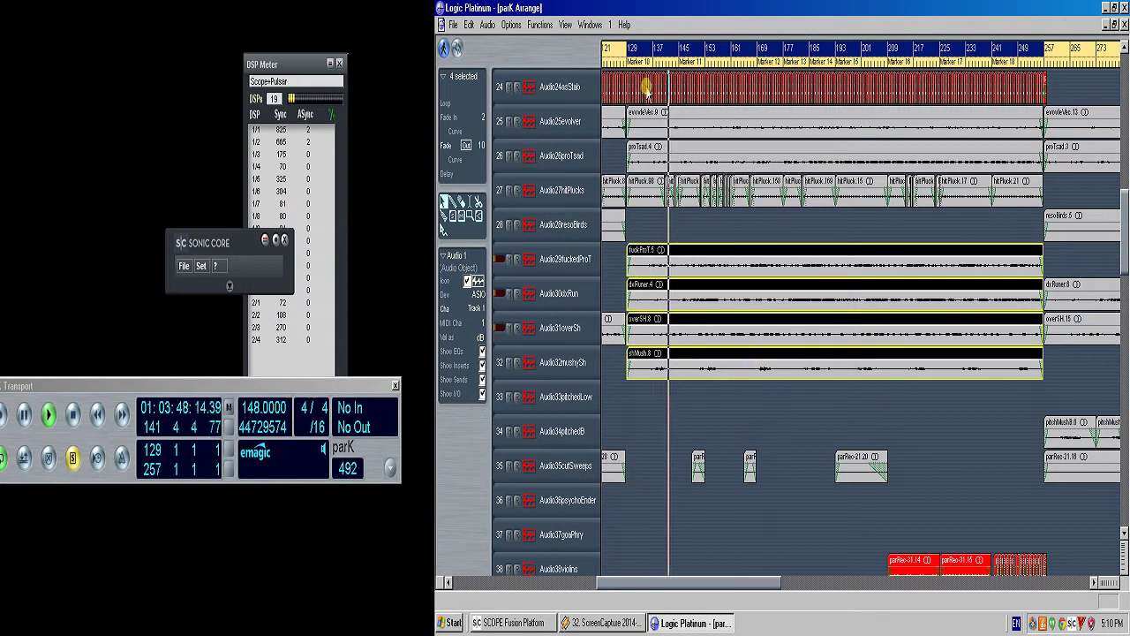
pyautogui.keyDown('shift'); pyautogui.click(689, 152); pyautogui.keyUp('shift')
pyautogui.scroll(2, 693, 159)
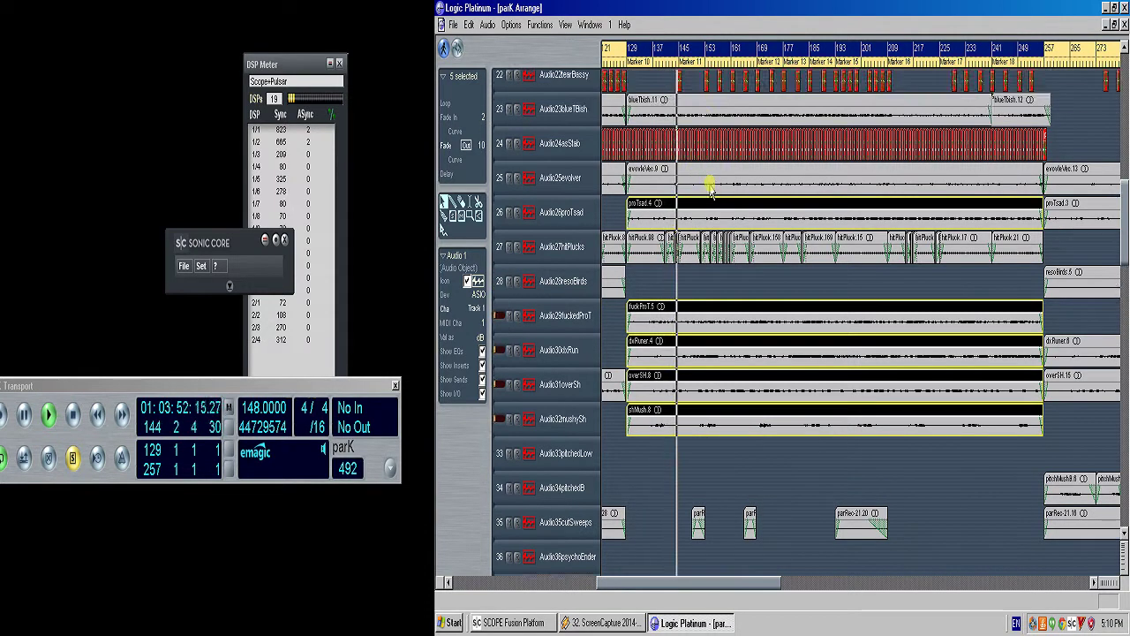
pyautogui.keyDown('shift'); pyautogui.click(710, 191); pyautogui.keyUp('shift')
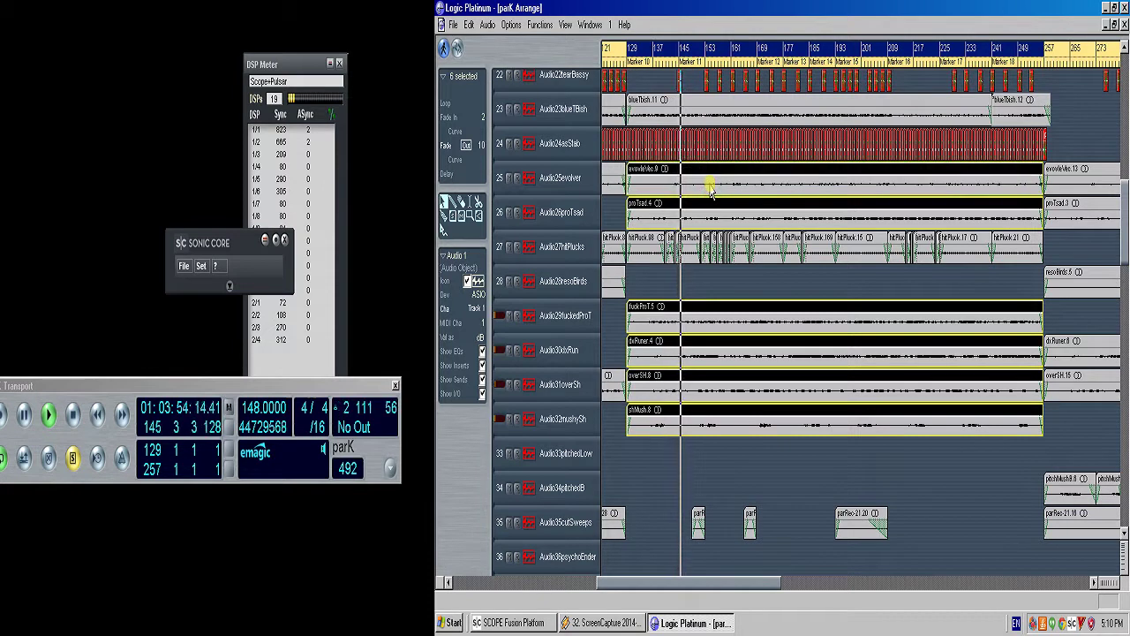
pyautogui.keyDown('shift'); pyautogui.click(707, 100); pyautogui.keyUp('shift')
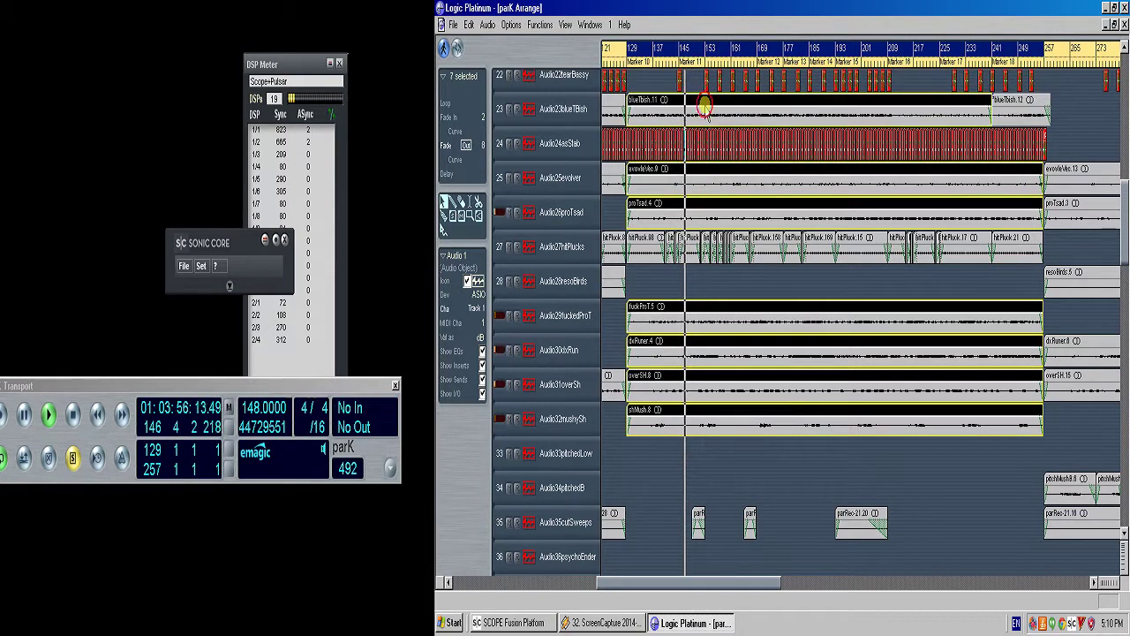
# - Examine the drum, bass and effects tracks around the soloed layers between bars 129 and 257, and stop playback
pyautogui.scroll(2, 711, 123)
pyautogui.scroll(9, 717, 152)
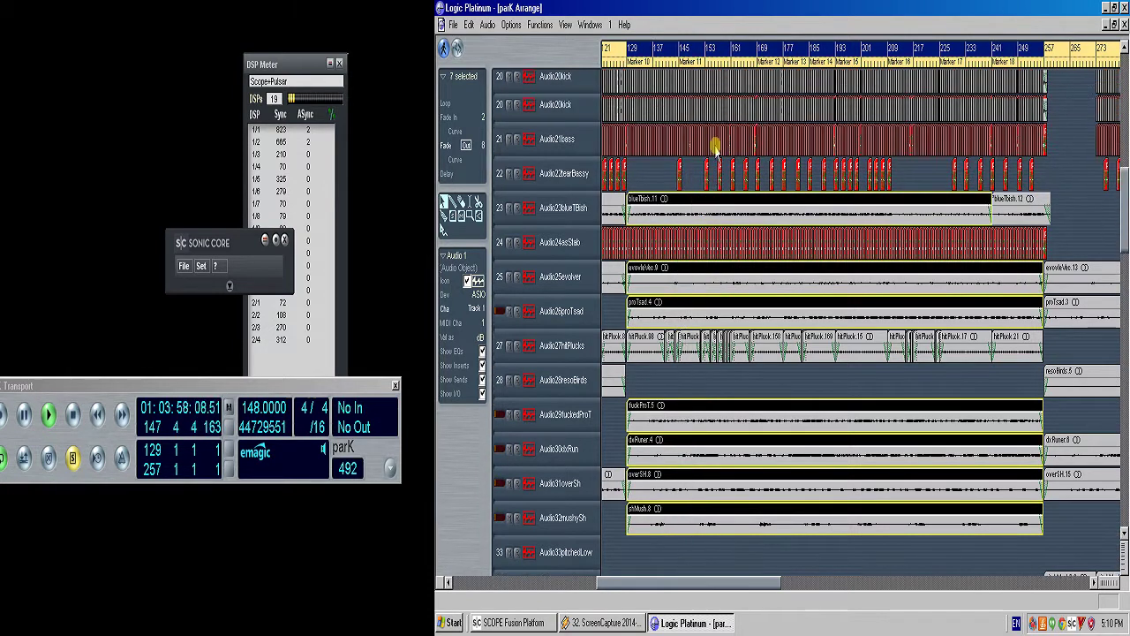
pyautogui.scroll(1, 724, 150)
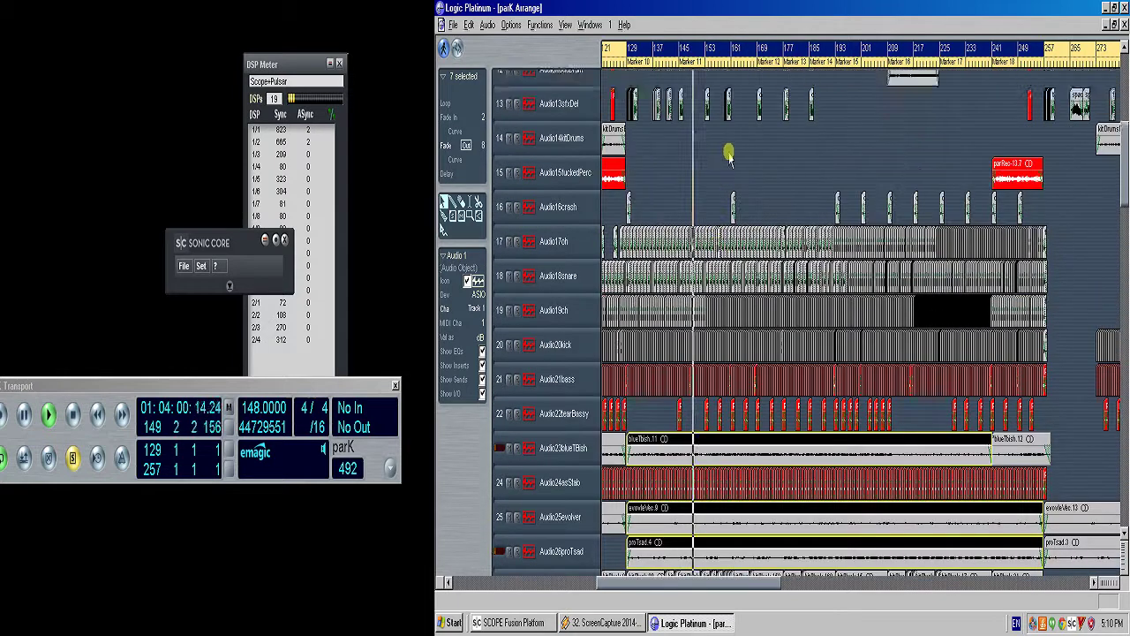
pyautogui.keyDown('ctrl'); pyautogui.keyDown('alt'); pyautogui.click(867, 306); pyautogui.keyUp('alt'); pyautogui.keyUp('ctrl')
pyautogui.moveTo(875, 428); pyautogui.dragTo(879, 433)
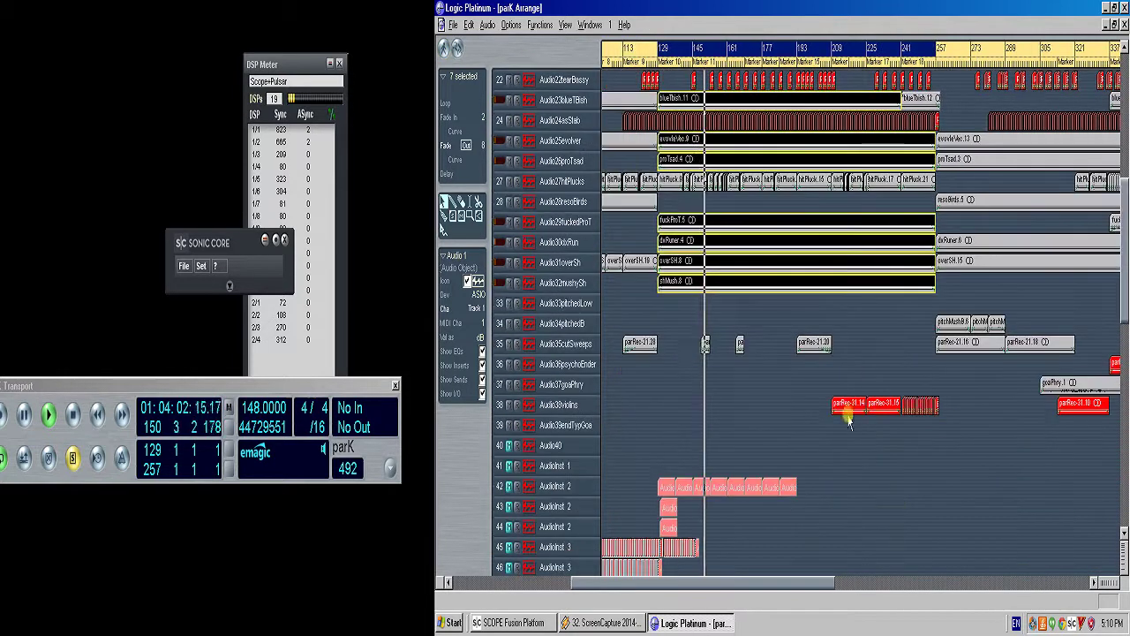
pyautogui.scroll(3, 697, 92)
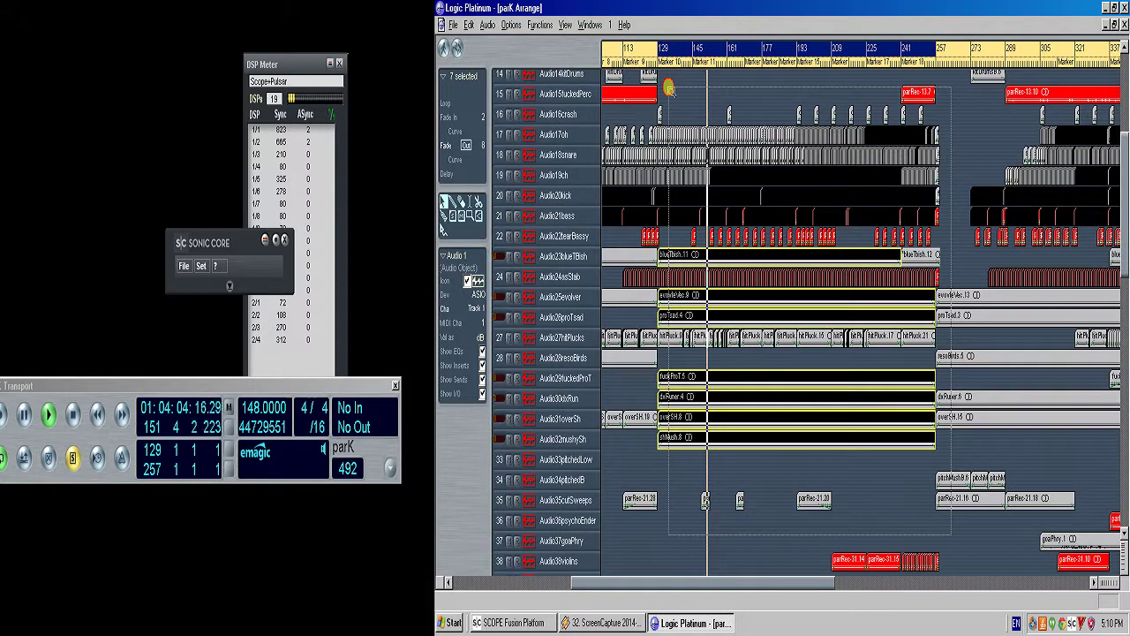
pyautogui.scroll(5, 680, 93)
pyautogui.moveTo(660, 93); pyautogui.dragTo(657, 90)
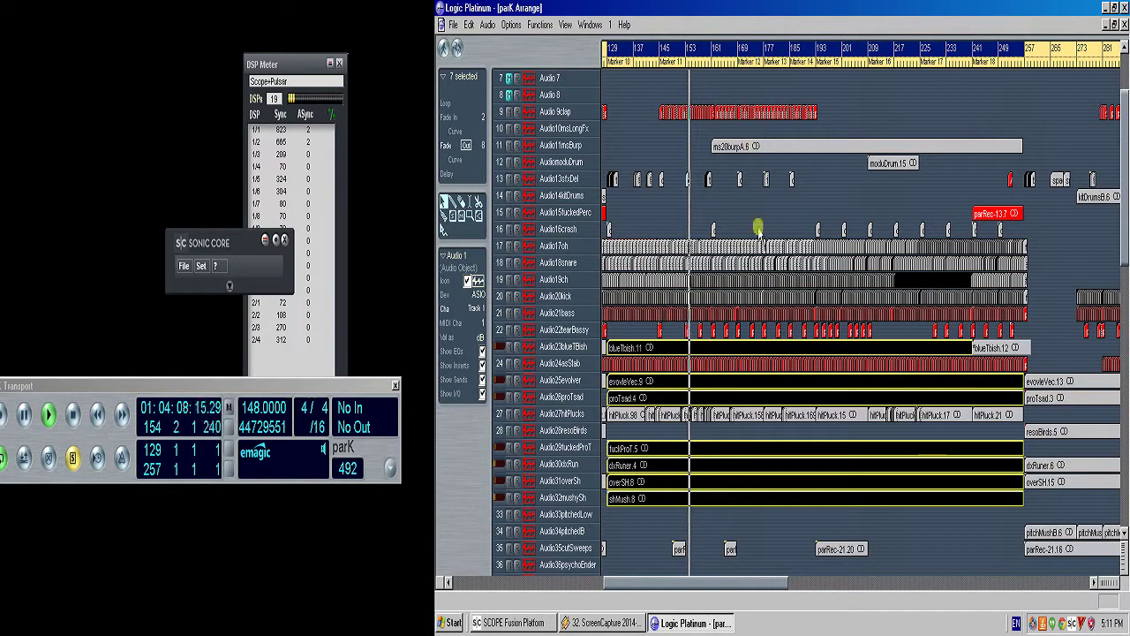
pyautogui.moveTo(686, 429); pyautogui.dragTo(718, 423)
pyautogui.press('space')
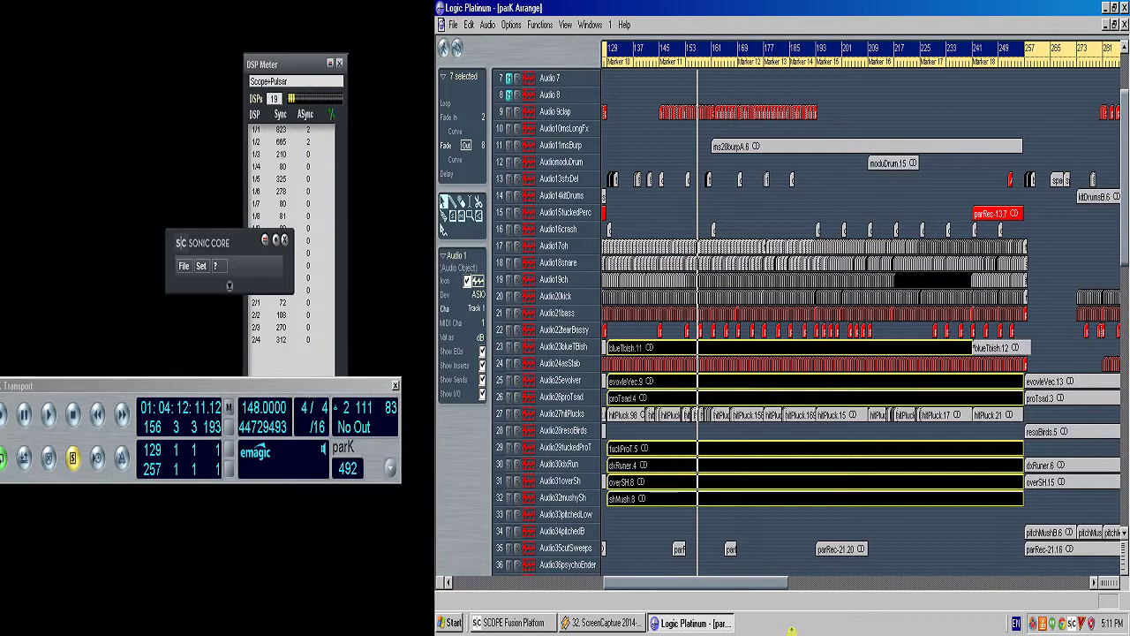
# - Clear the region selection and turn solo mode off with tracks 17 to 35 in closer view
pyautogui.click(787, 536)
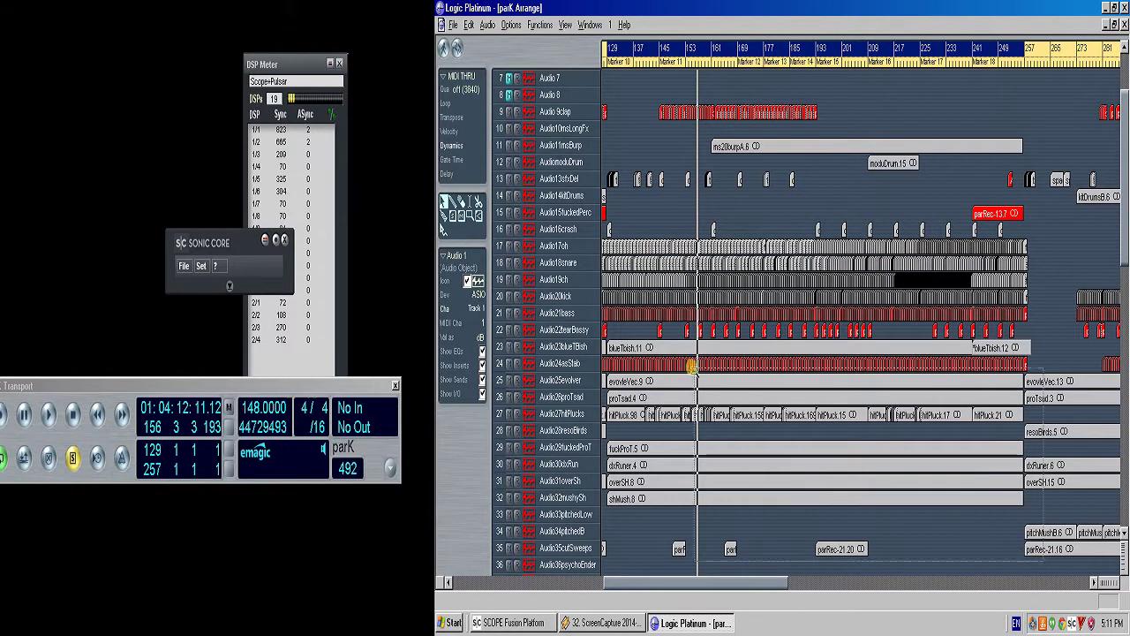
pyautogui.moveTo(593, 313); pyautogui.dragTo(695, 243)
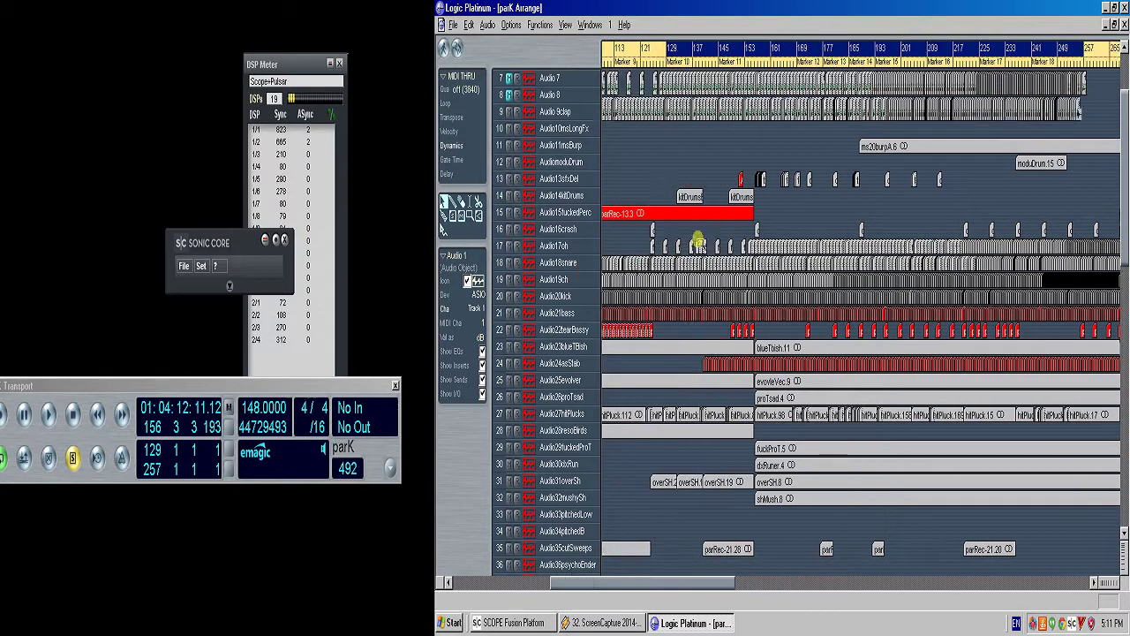
pyautogui.hotkey('ctrl', 'Up')
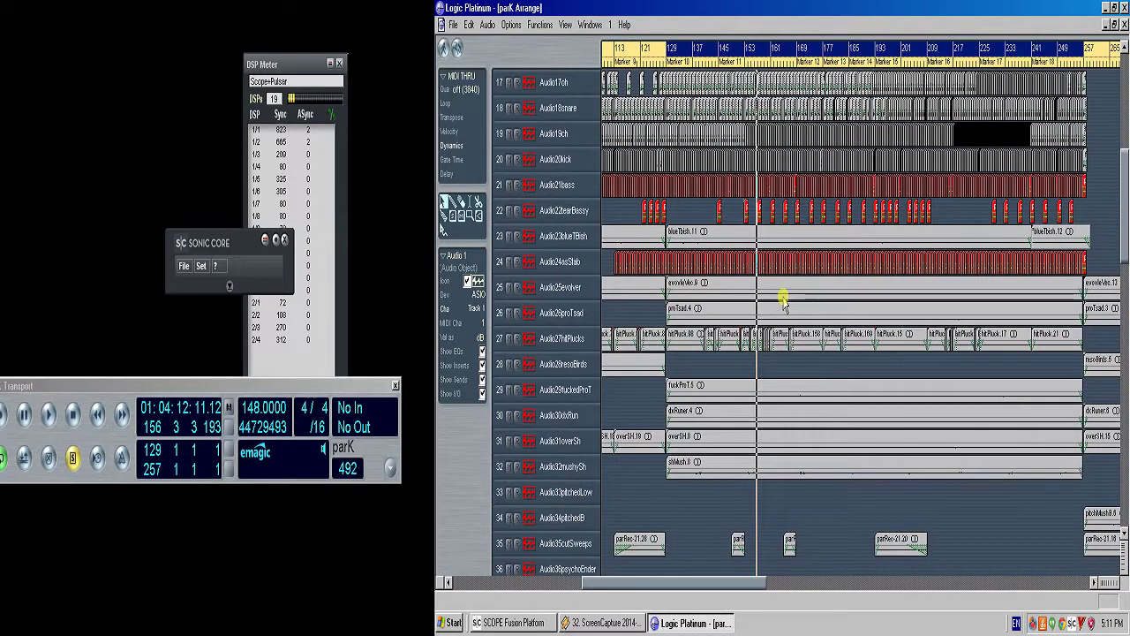
pyautogui.press('s')
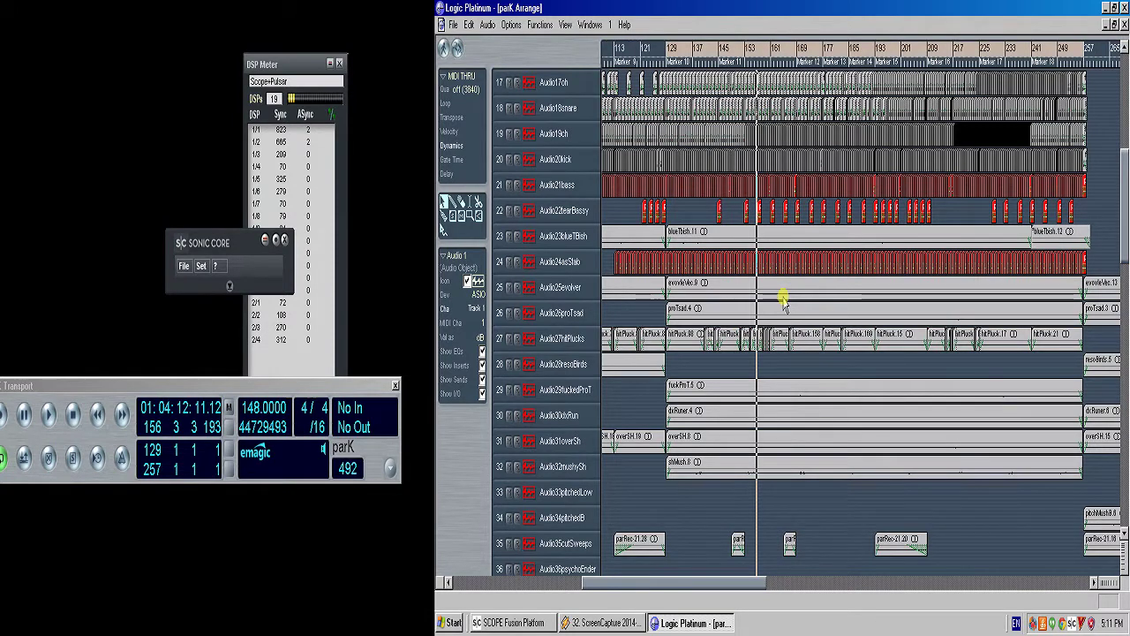
# - Audition the dxRuner.4 and overSH.8 regions in solo from bar 129, ending with playback stopped and solo off
pyautogui.click(749, 413)
pyautogui.press('space')
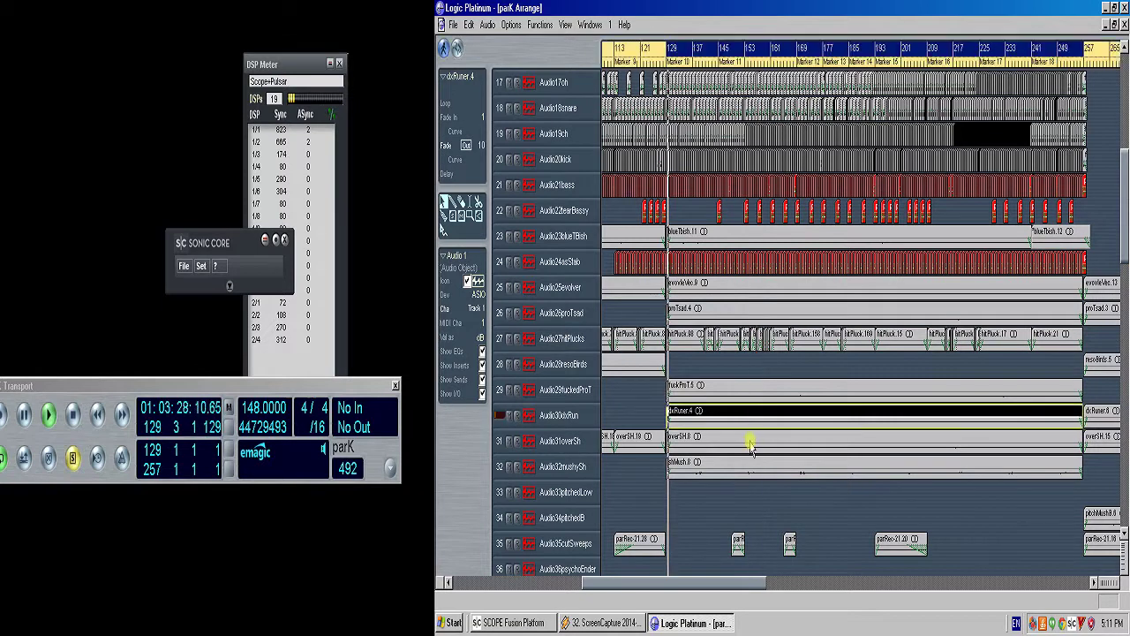
pyautogui.click(749, 437)
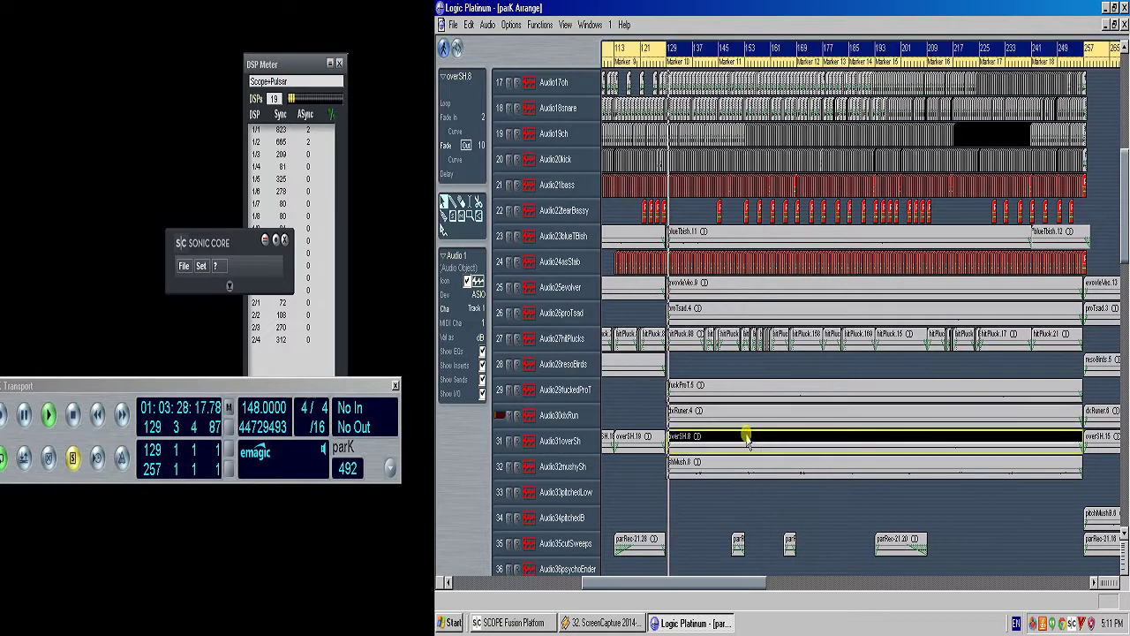
pyautogui.click(789, 80)
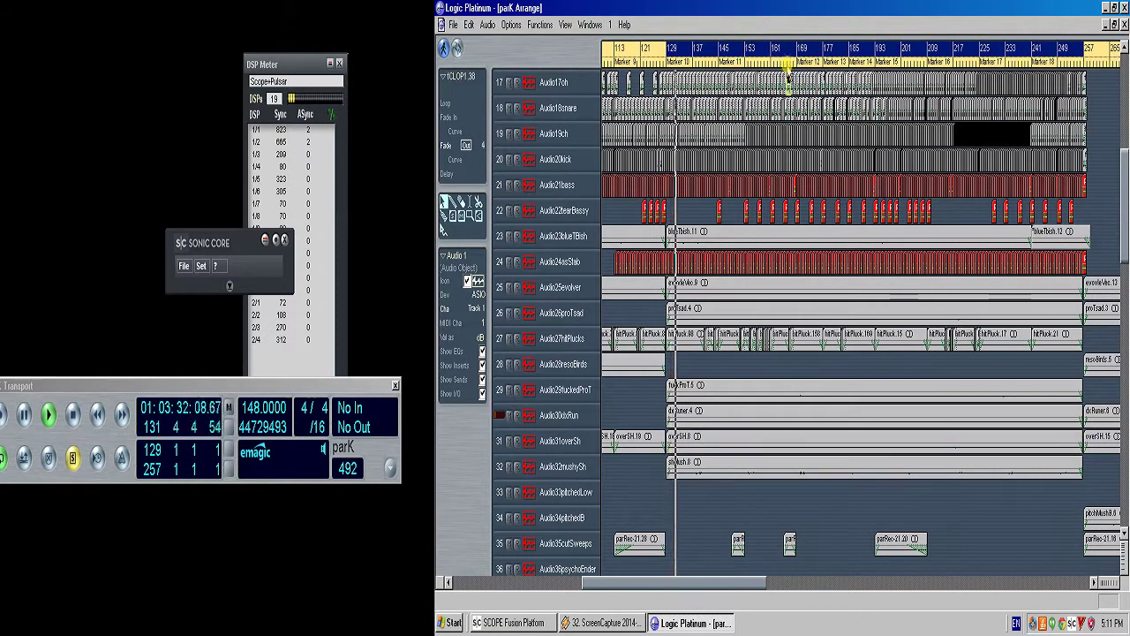
pyautogui.press('space')
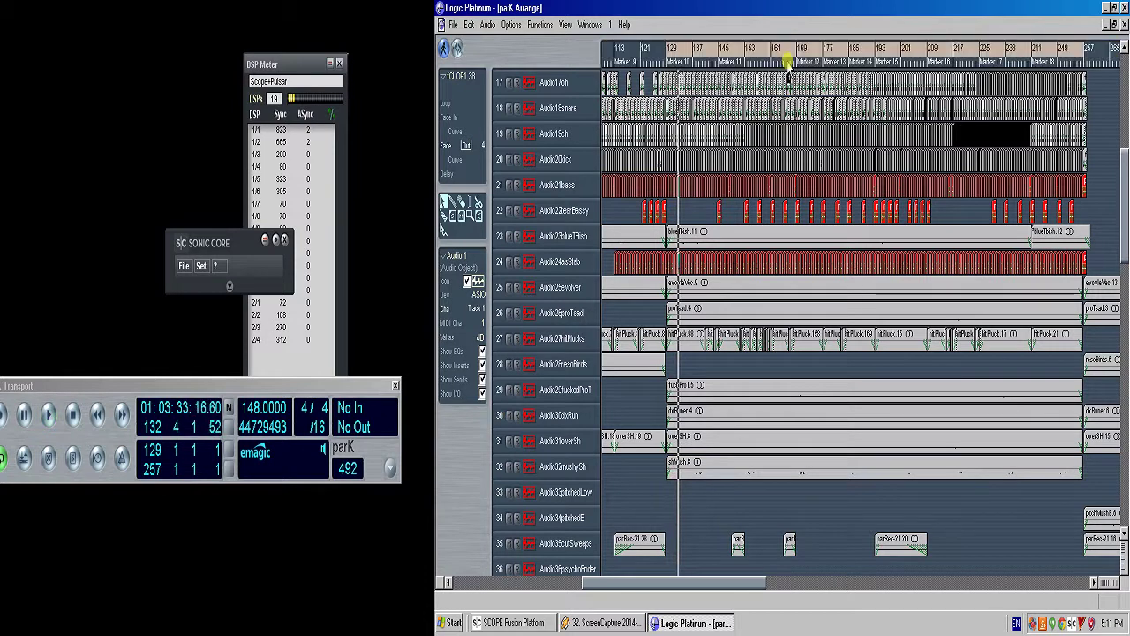
pyautogui.press('space')
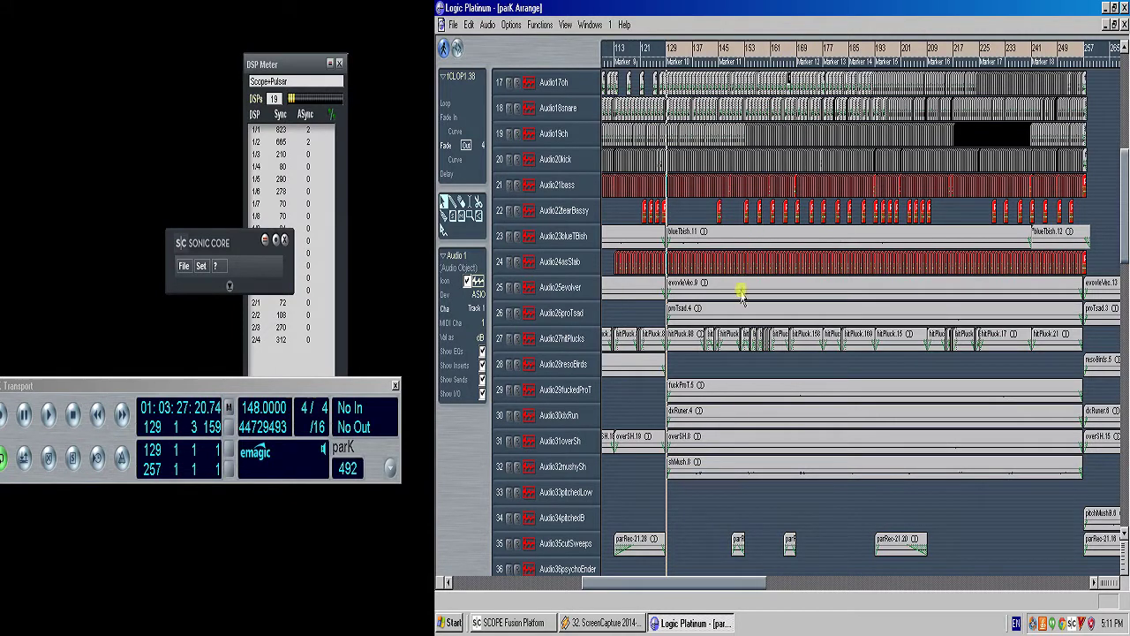
# - Open the mixer channel of track 23, inspect the insert effects on the neighbouring audio channels, and return to the arrangement
pyautogui.scroll(-1, 745, 478)
pyautogui.scroll(-3, 745, 478)
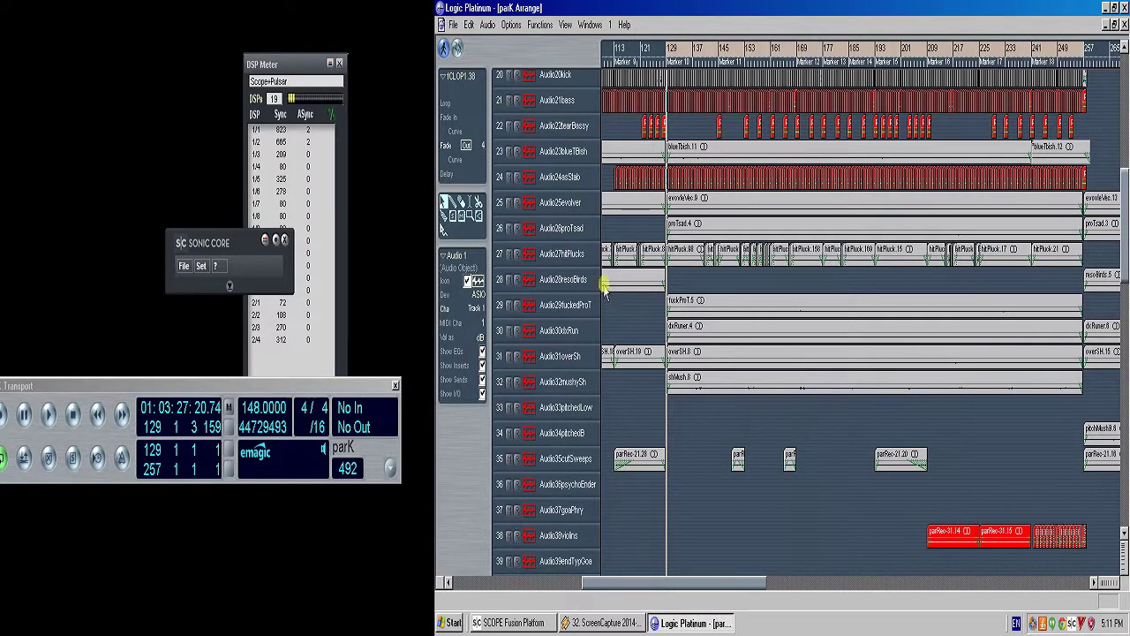
pyautogui.doubleClick(550, 150)
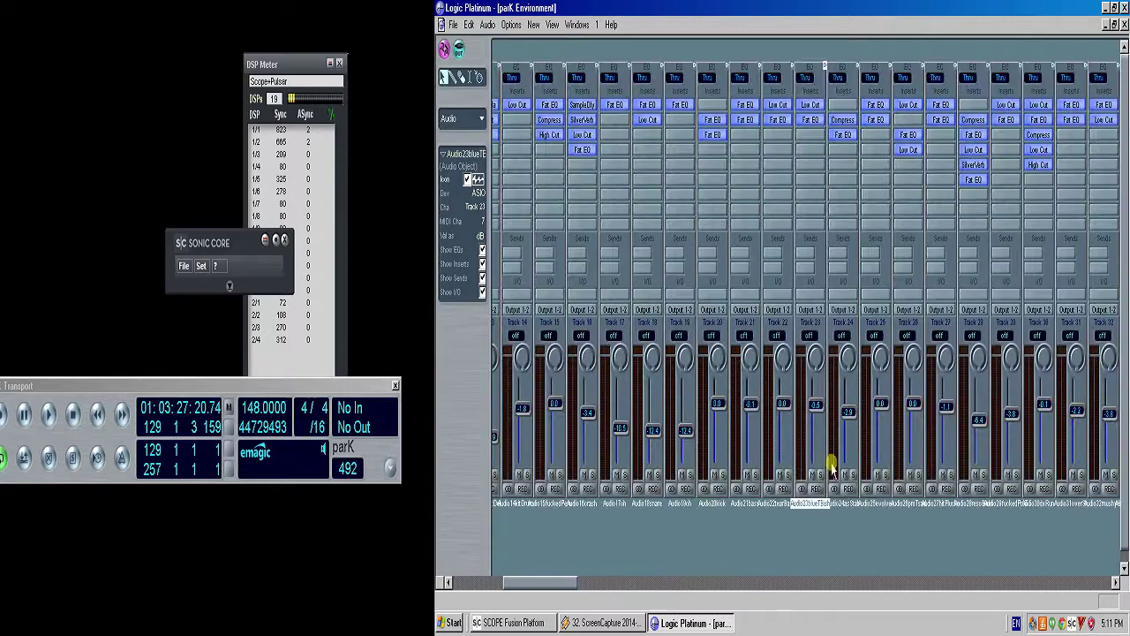
pyautogui.moveTo(535, 568); pyautogui.dragTo(518, 550)
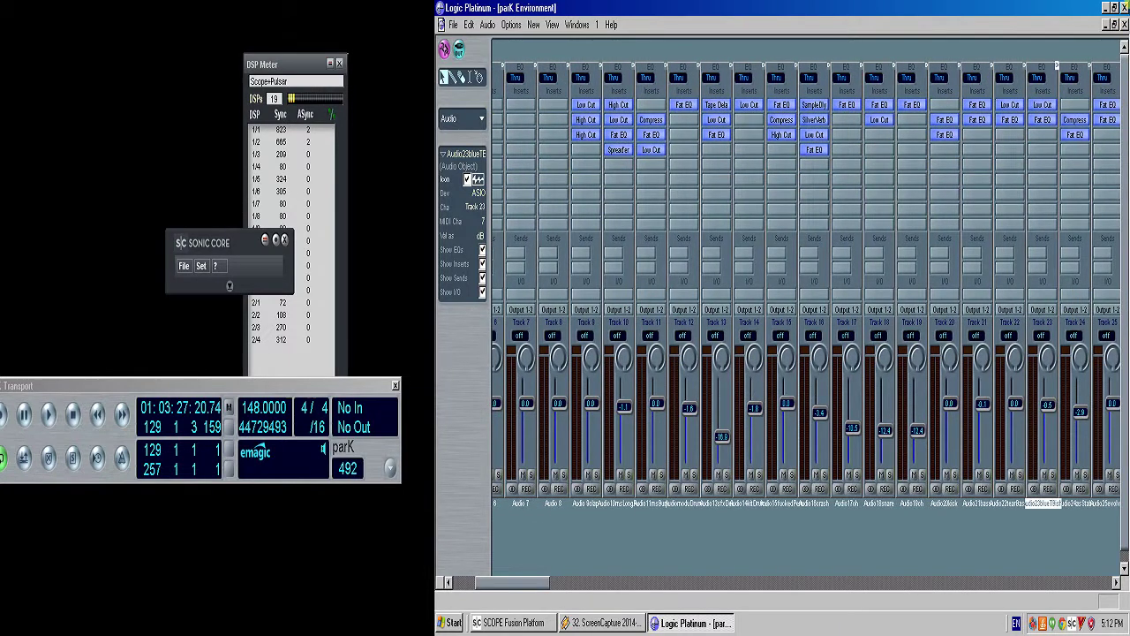
pyautogui.click(1124, 25)
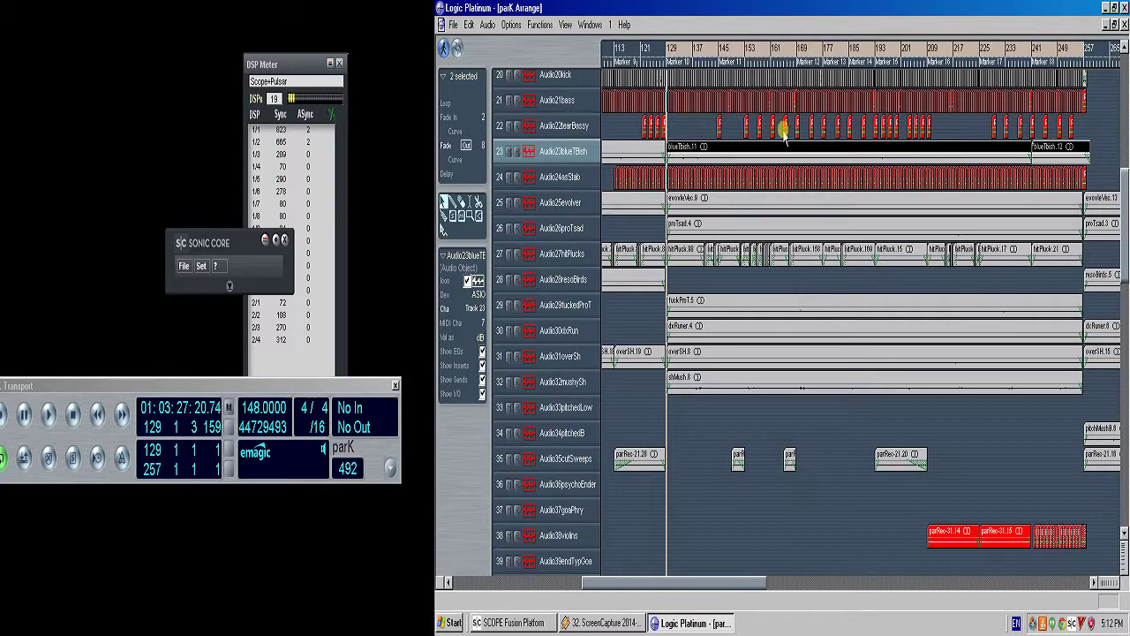
pyautogui.scroll(2, 822, 200)
pyautogui.scroll(2, 797, 242)
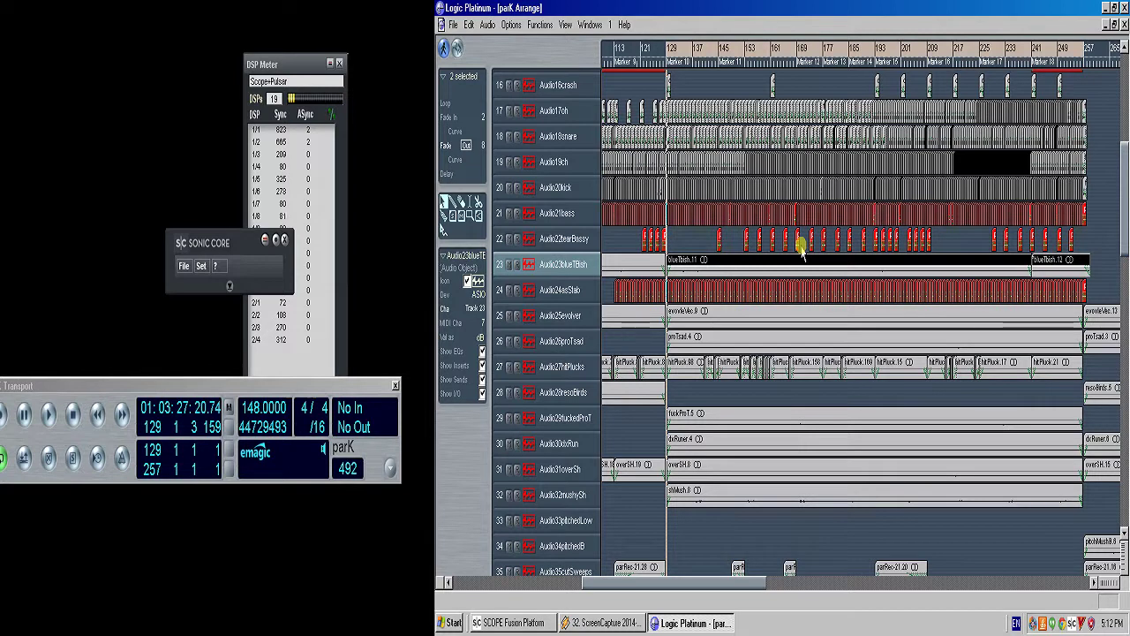
# - Solo the evovleVec.9 and proTsad.4 regions on tracks 25 and 26 together and play them from bar 129
pyautogui.click(709, 322)
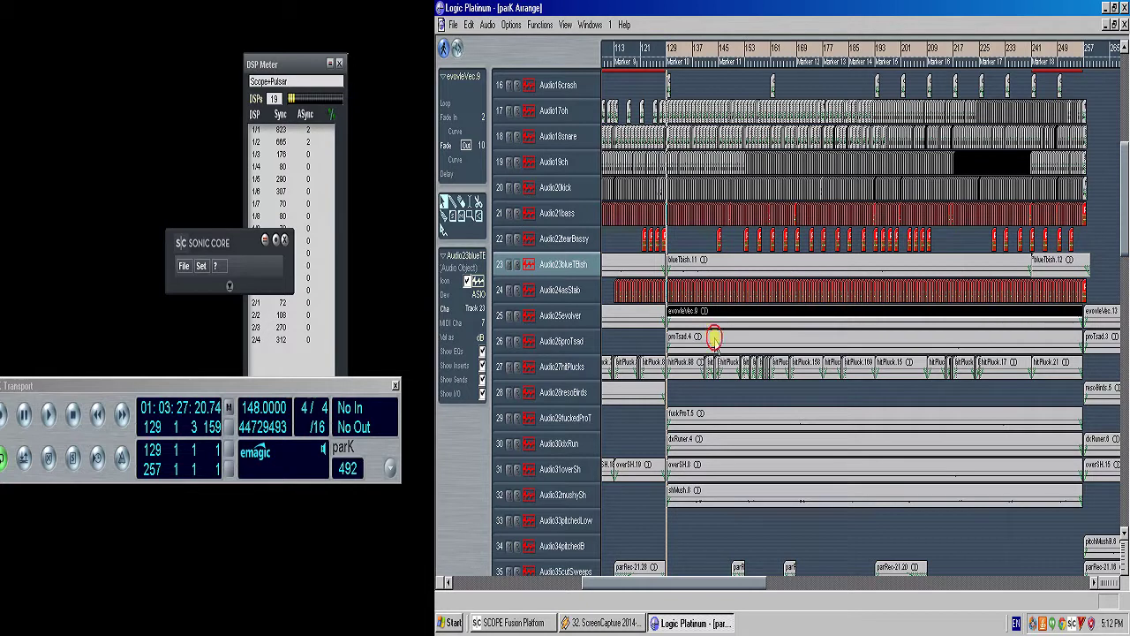
pyautogui.click(732, 386)
pyautogui.click(718, 343)
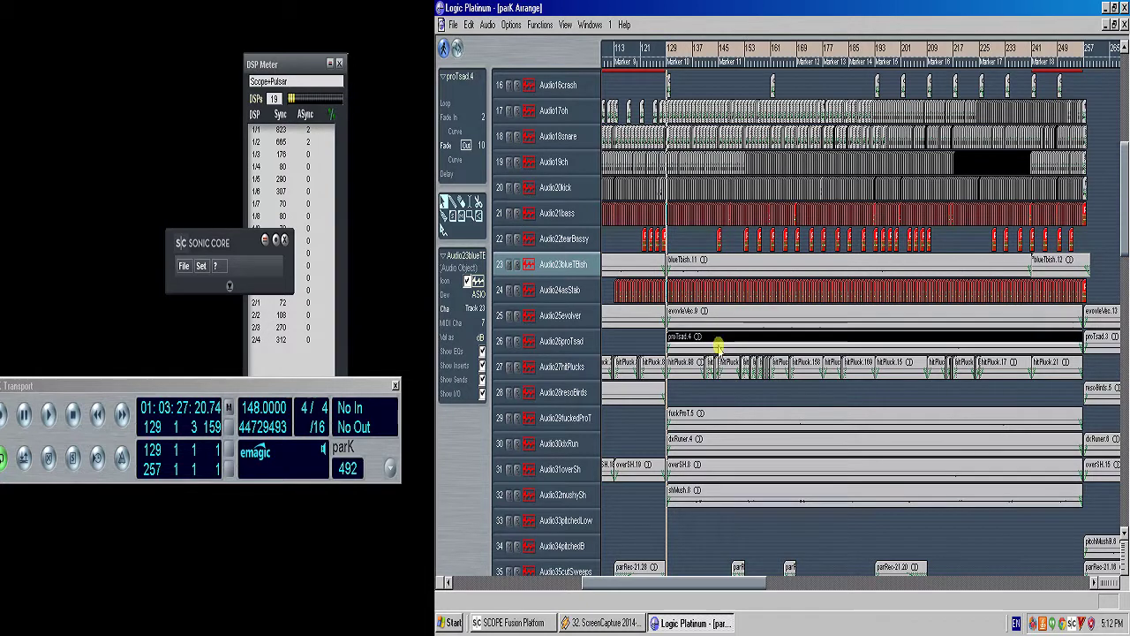
pyautogui.keyDown('shift'); pyautogui.click(719, 314); pyautogui.keyUp('shift')
pyautogui.press('s')
pyautogui.press('space')
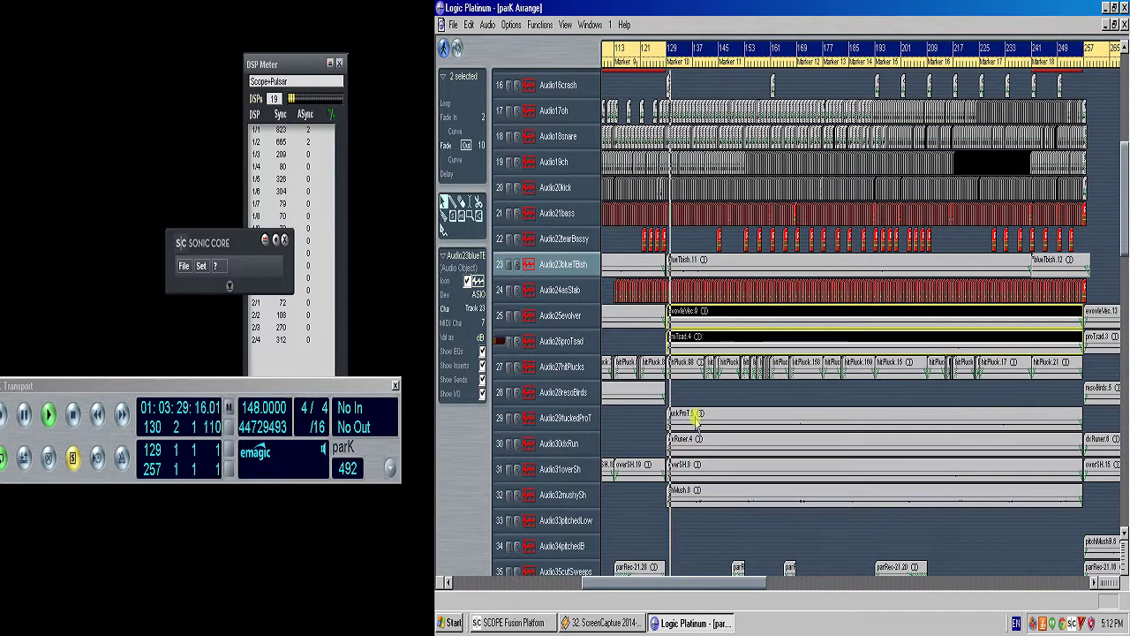
# - Skip the soloed playback ahead in stages, first to about bar 160 and finally to about bar 184
pyautogui.click(766, 71)
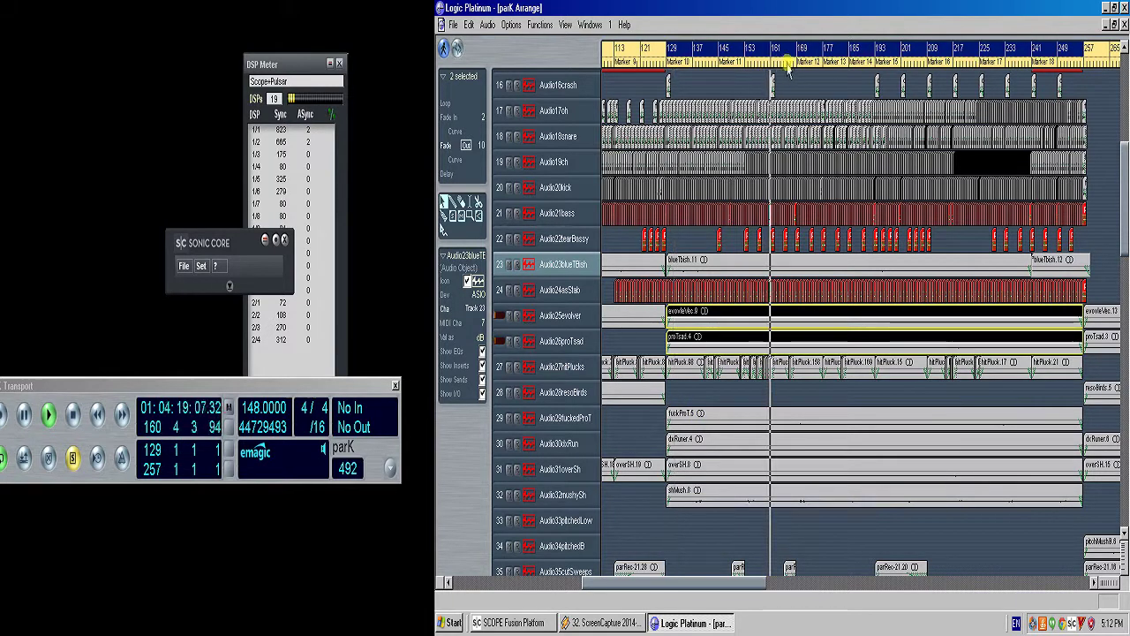
pyautogui.click(813, 70)
pyautogui.click(847, 70)
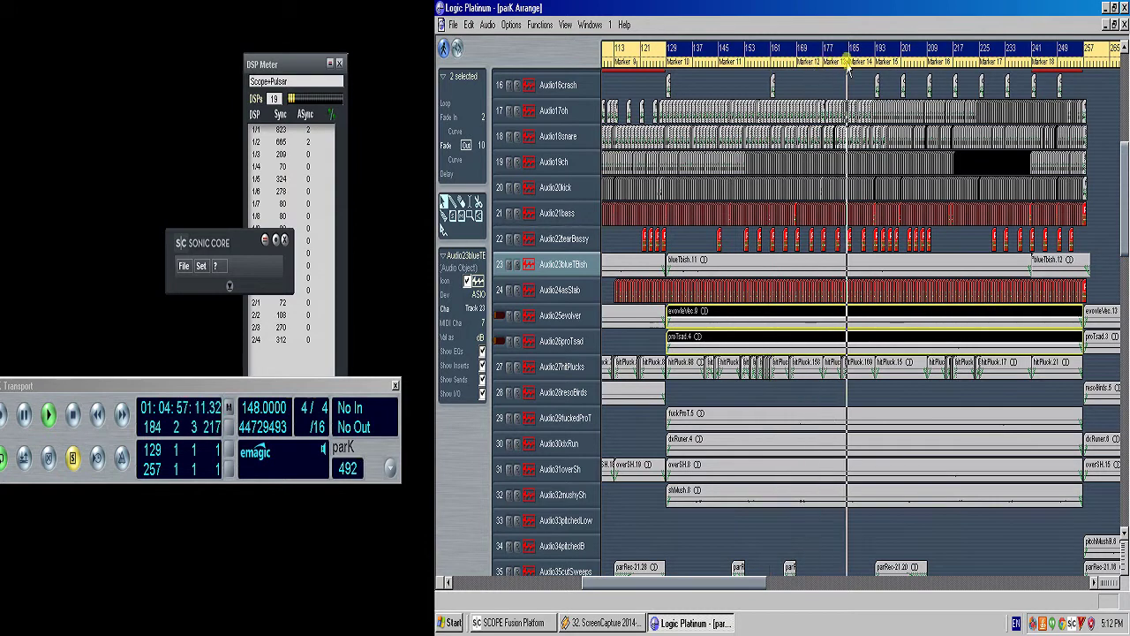
# - Add the track 29 region to the soloed pair, audition all three from bars 129 and 156, stop playback and deselect them
pyautogui.keyDown('shift'); pyautogui.click(814, 417); pyautogui.keyUp('shift')
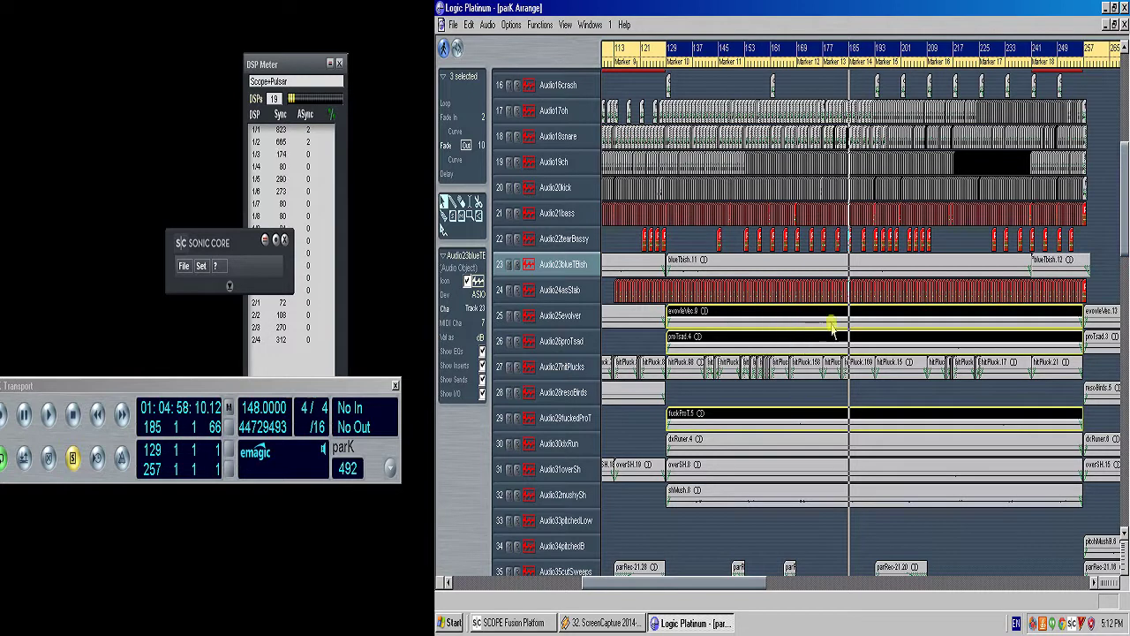
pyautogui.press('space')
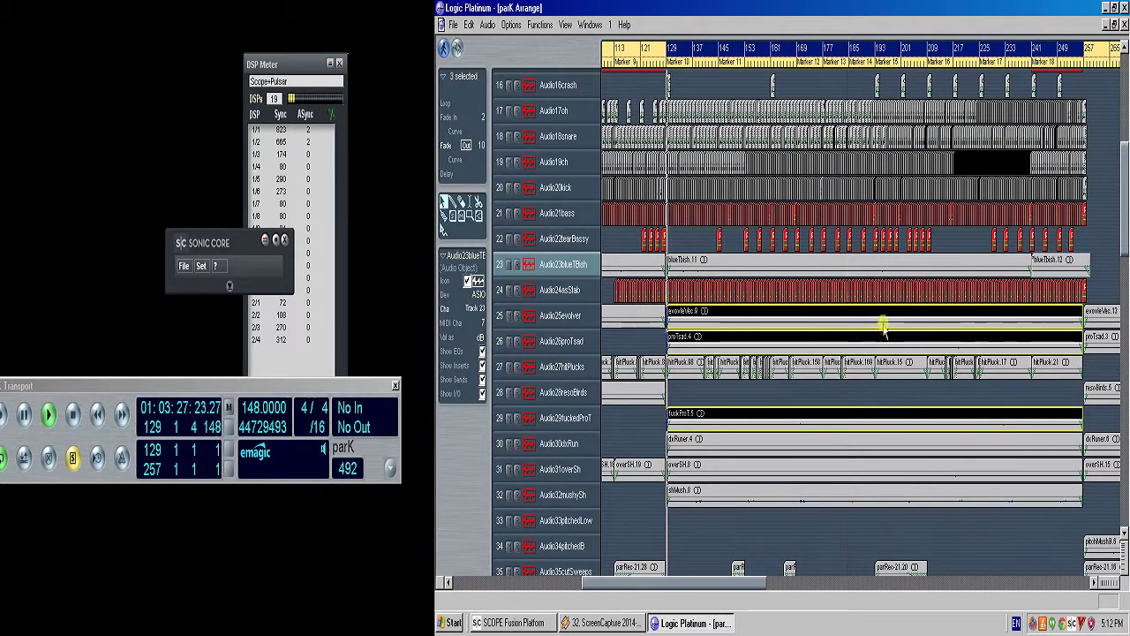
pyautogui.click(756, 67)
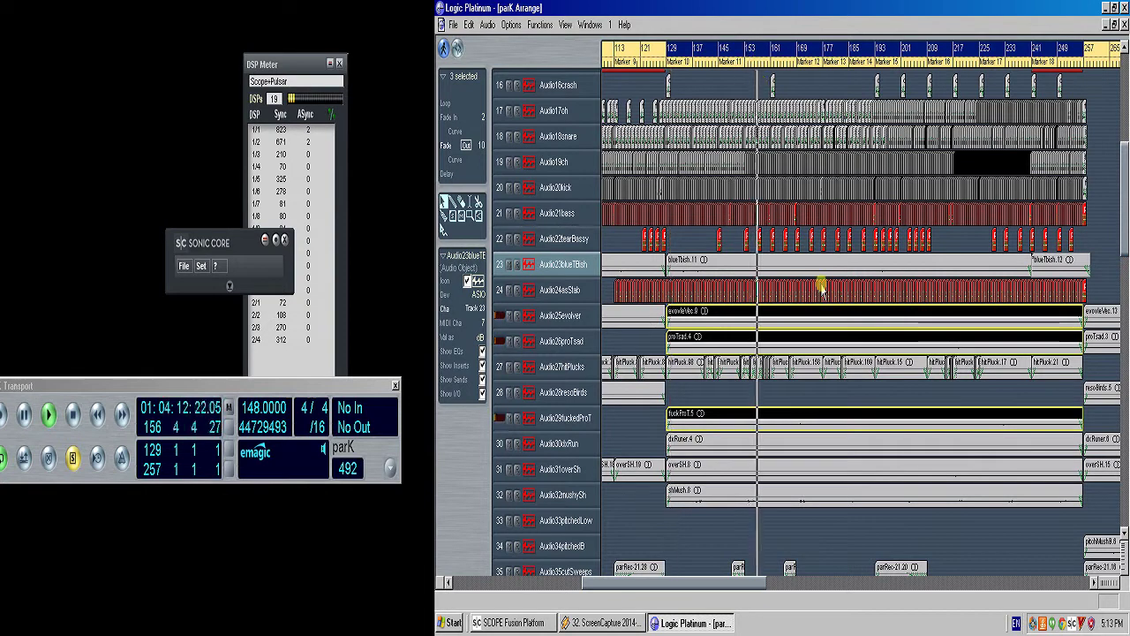
pyautogui.press('space')
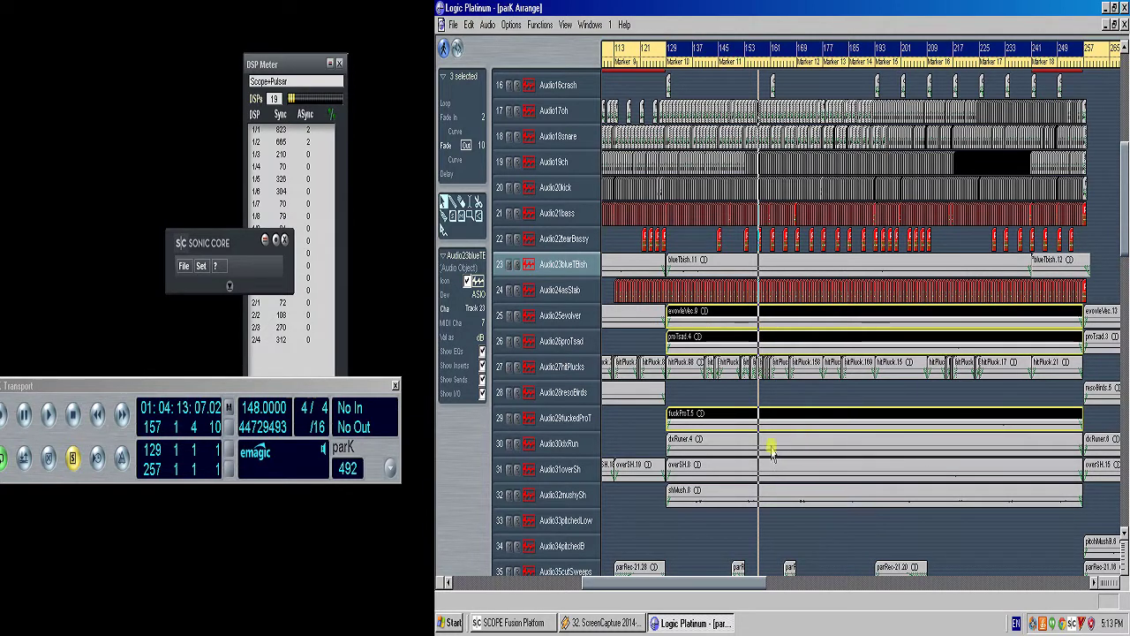
pyautogui.click(788, 399)
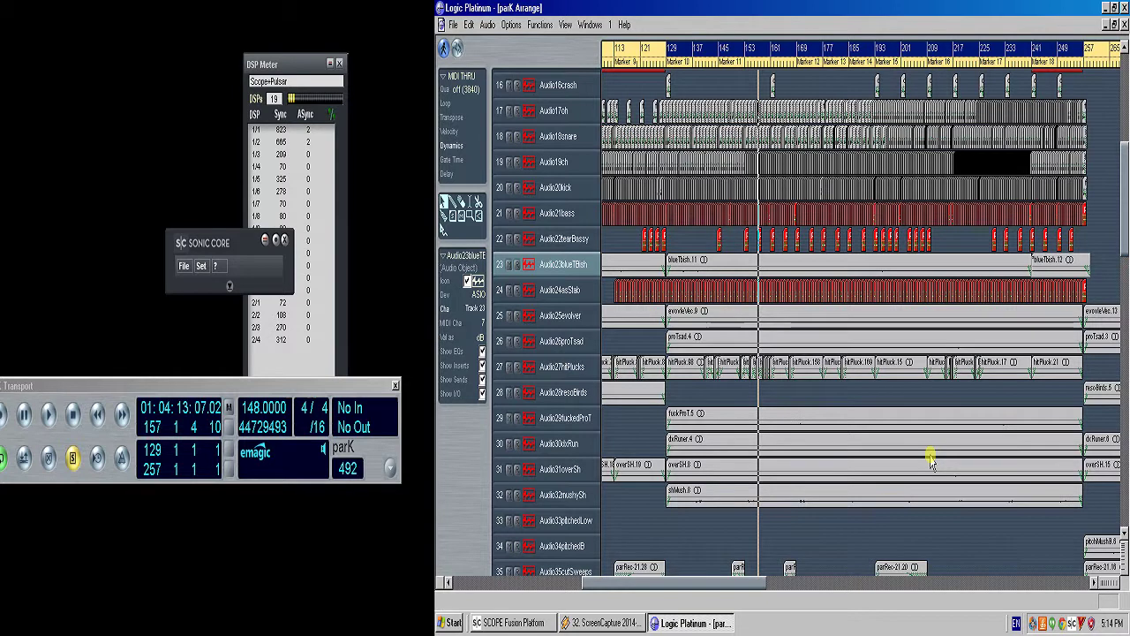
# - Solo the regions of tracks 17 to 20, play them from bar 129, add the track 21 bass, then stop playback and deselect everything
pyautogui.scroll(3, 931, 459)
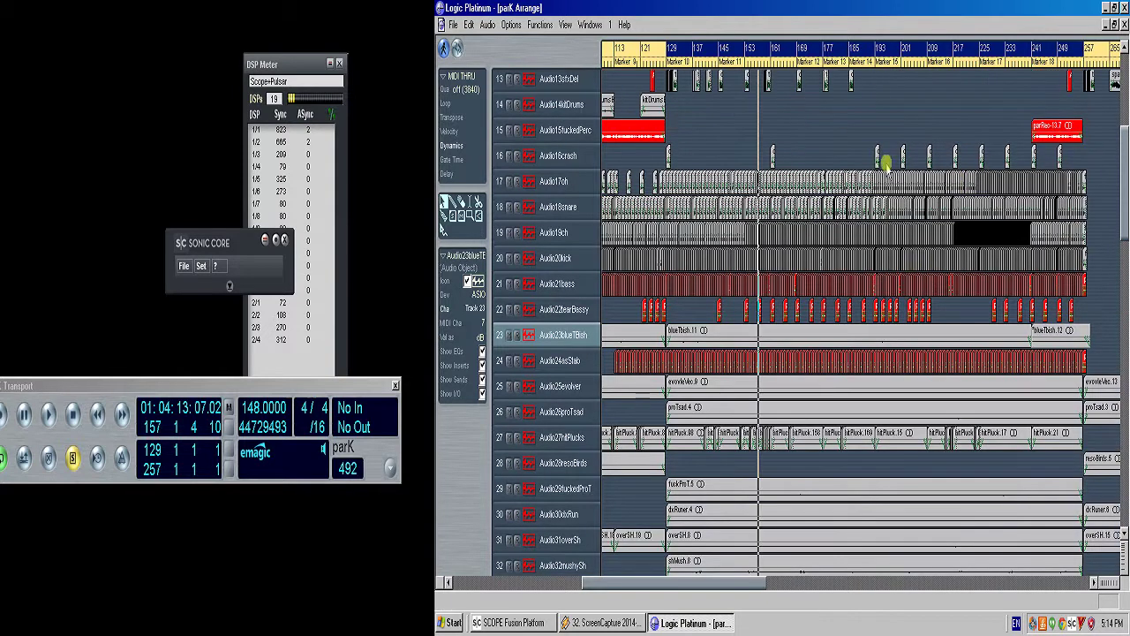
pyautogui.scroll(-1, 781, 399)
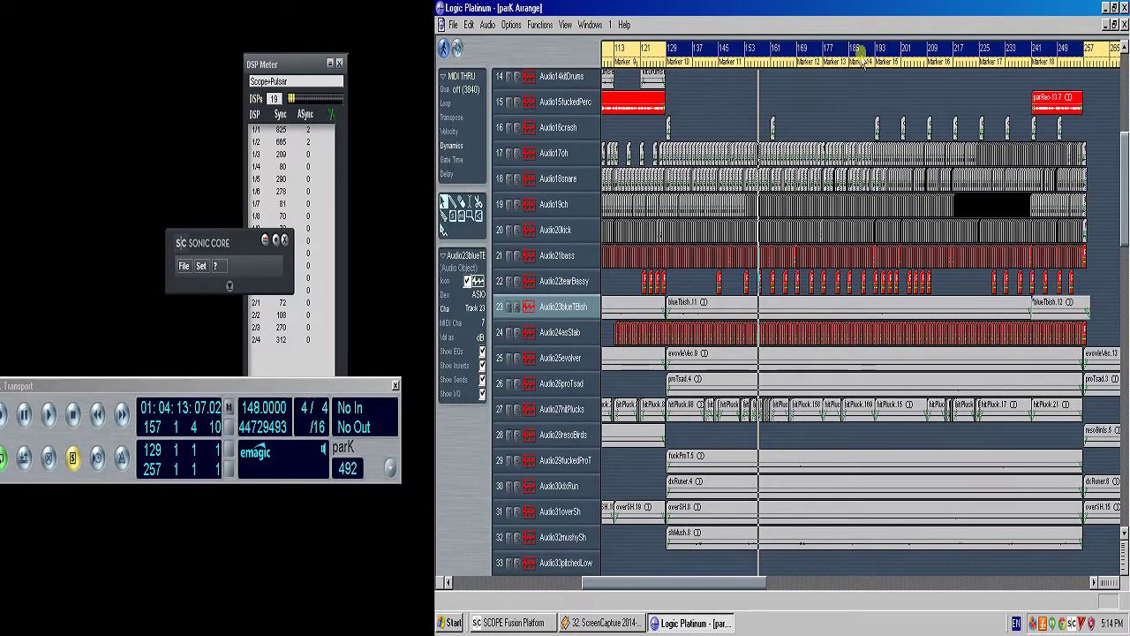
pyautogui.scroll(2, 746, 150)
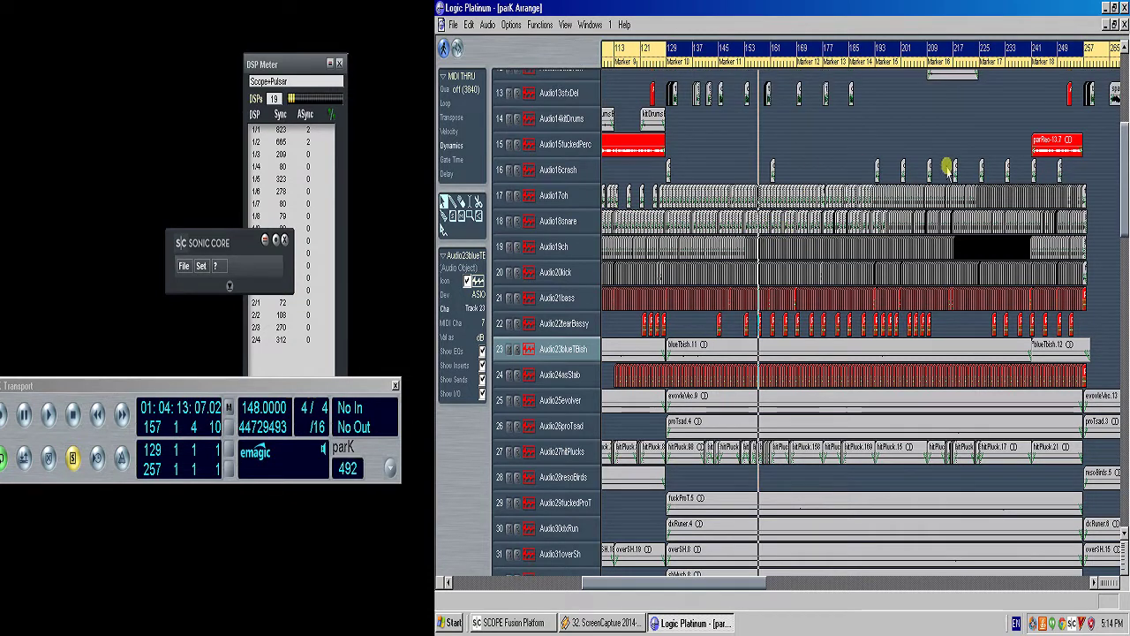
pyautogui.scroll(4, 870, 136)
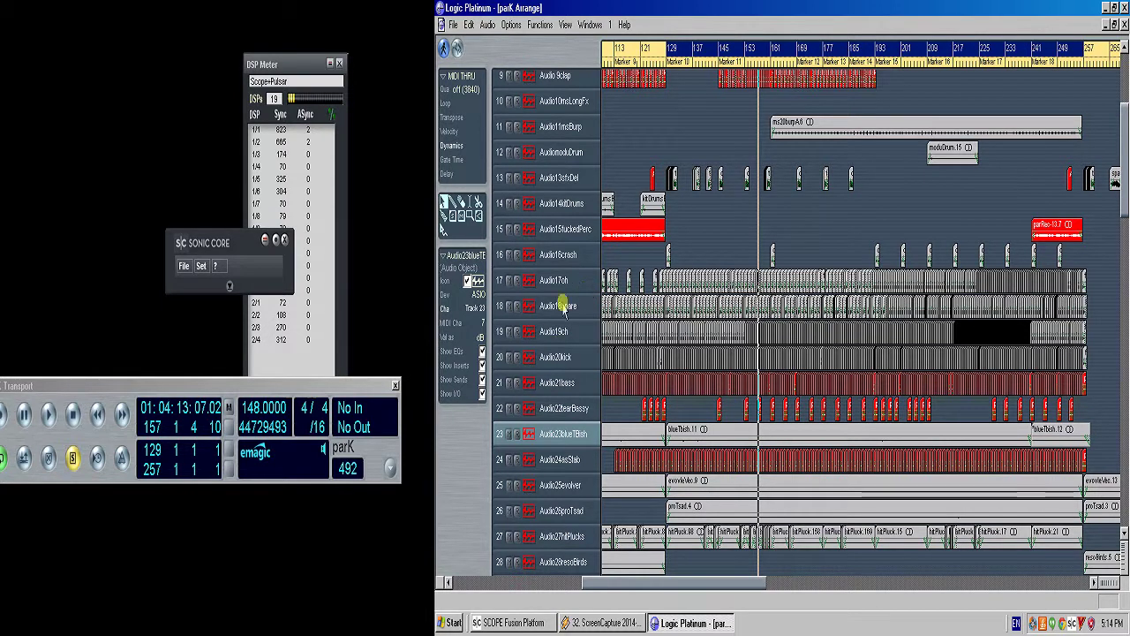
pyautogui.click(561, 280)
pyautogui.click(570, 305)
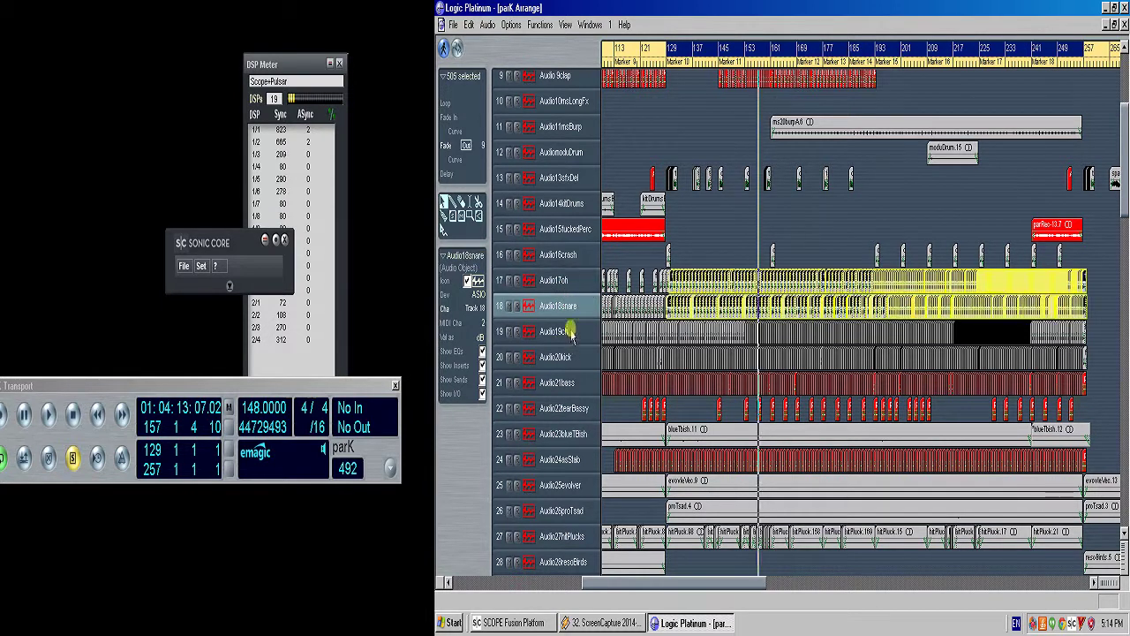
pyautogui.keyDown('shift'); pyautogui.click(570, 332); pyautogui.keyUp('shift')
pyautogui.keyDown('shift'); pyautogui.click(570, 357); pyautogui.keyUp('shift')
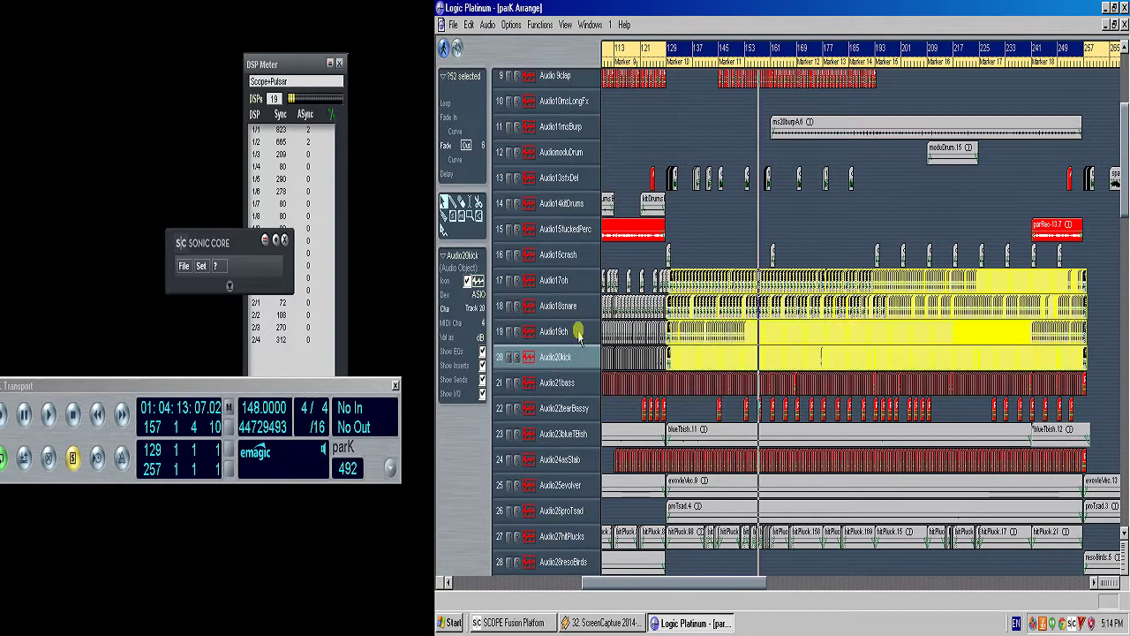
pyautogui.press('space')
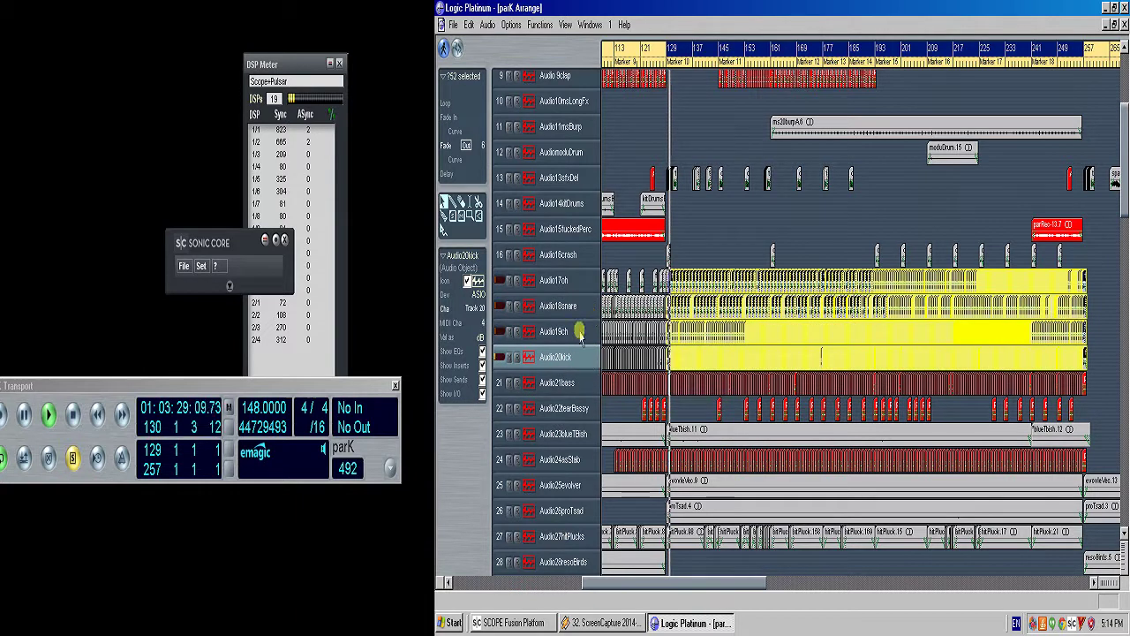
pyautogui.keyDown('shift'); pyautogui.click(581, 383); pyautogui.keyUp('shift')
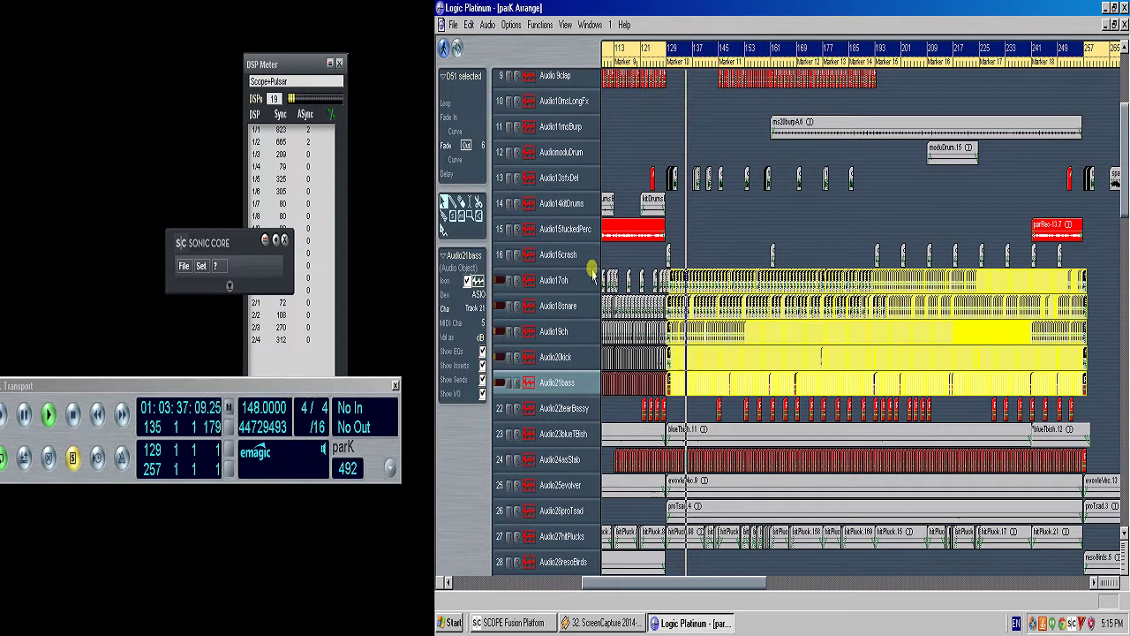
pyautogui.click(702, 403)
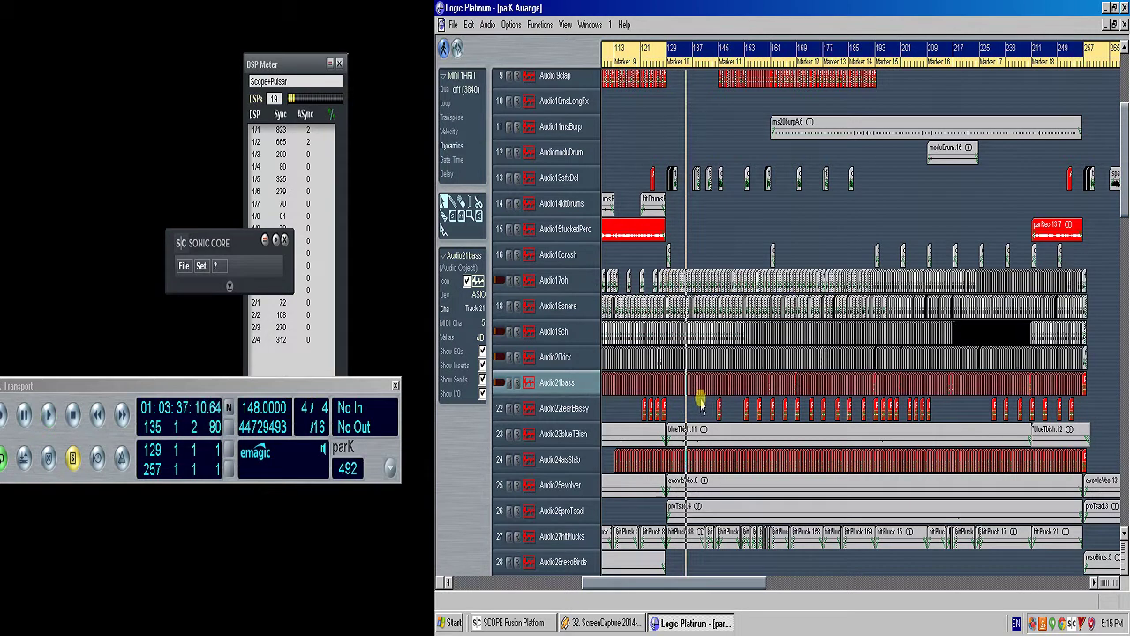
# - Inspect the bass regions around bar 135 up close, followed by tracks 22 to 38, and return to the arrangement overview
pyautogui.moveTo(703, 403); pyautogui.dragTo(679, 371)
pyautogui.moveTo(813, 367); pyautogui.dragTo(700, 162)
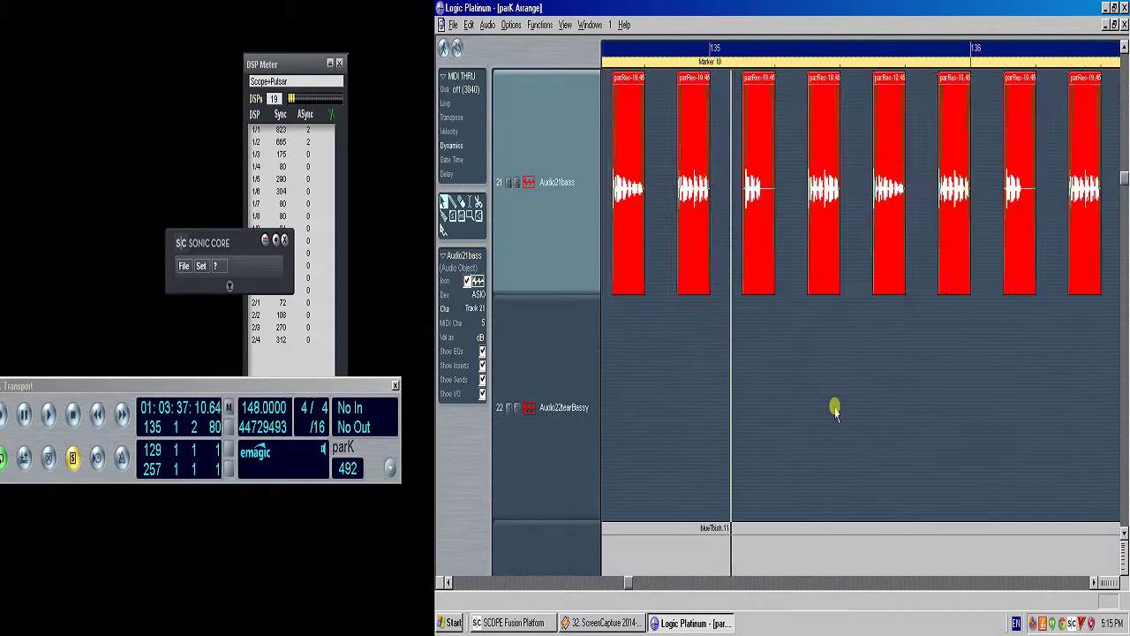
pyautogui.click(832, 407)
pyautogui.click(834, 407)
pyautogui.press('z')
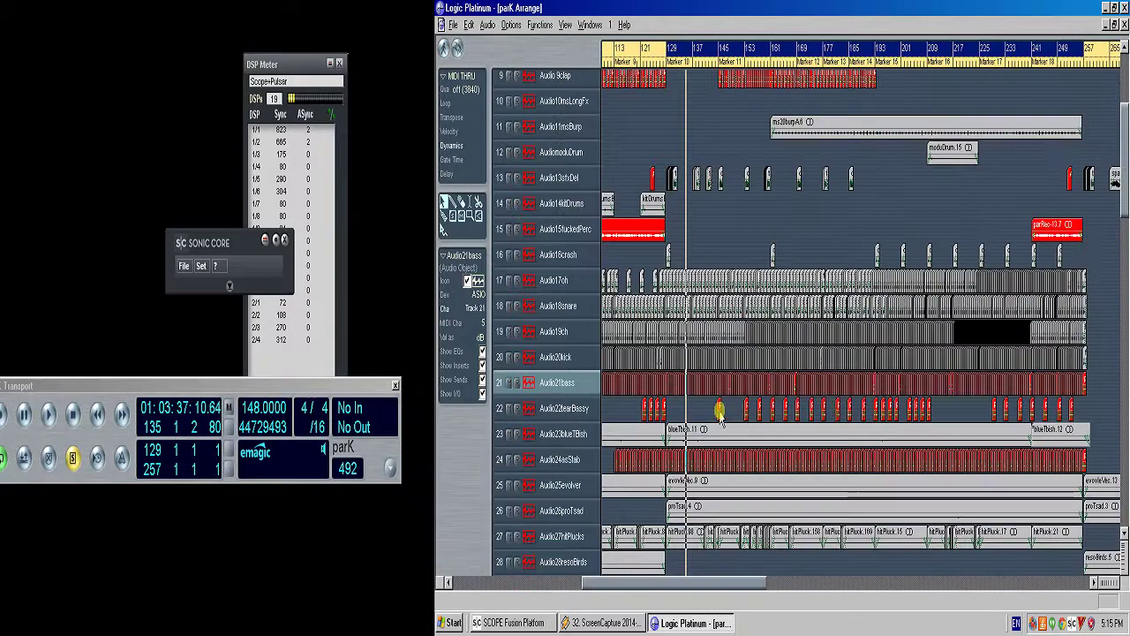
pyautogui.click(700, 433)
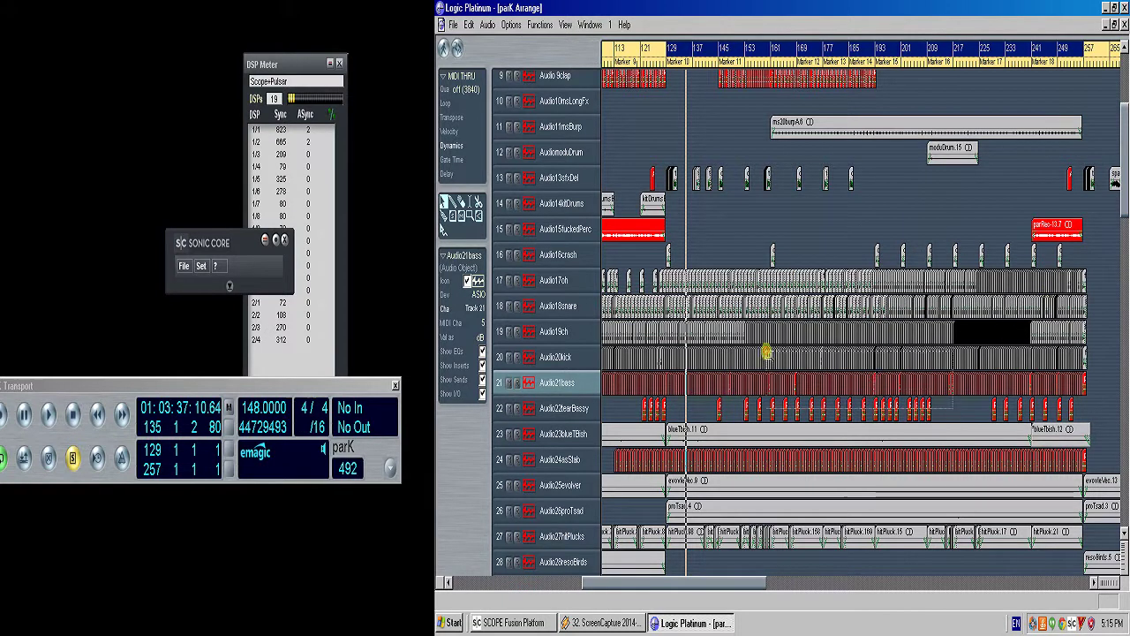
pyautogui.scroll(-1, 684, 519)
pyautogui.moveTo(685, 519); pyautogui.dragTo(664, 565)
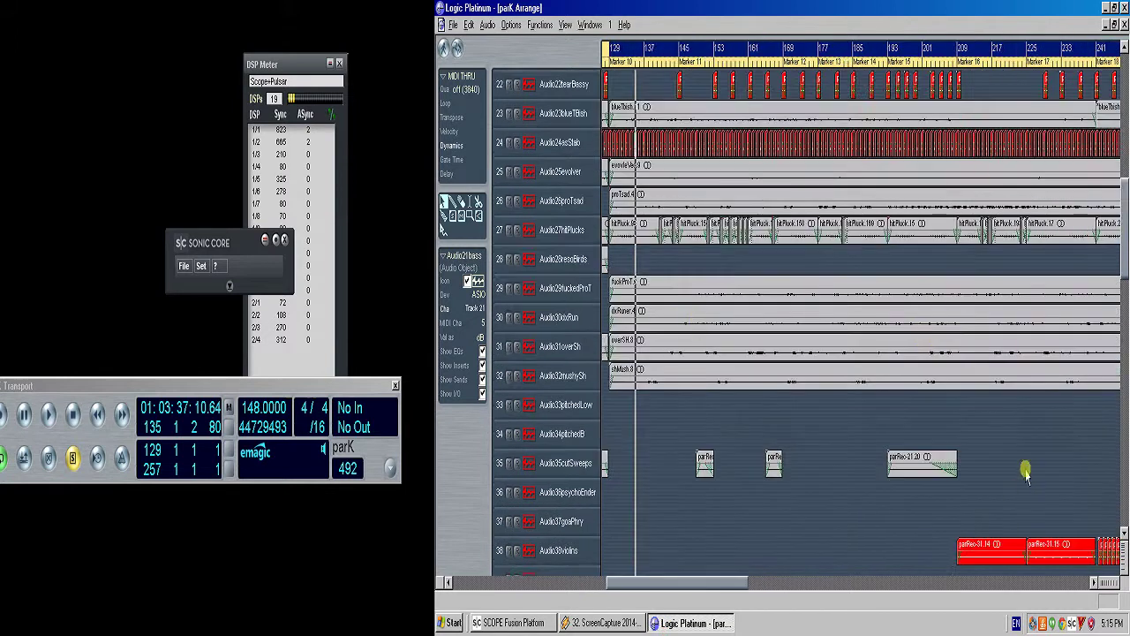
pyautogui.keyDown('ctrl'); pyautogui.keyDown('alt'); pyautogui.click(1008, 422); pyautogui.keyUp('alt'); pyautogui.keyUp('ctrl')
# - Turn solo mode off, play the full arrangement from bar 129 and hide the SCOPE Fusion Platform windows
pyautogui.press('s')
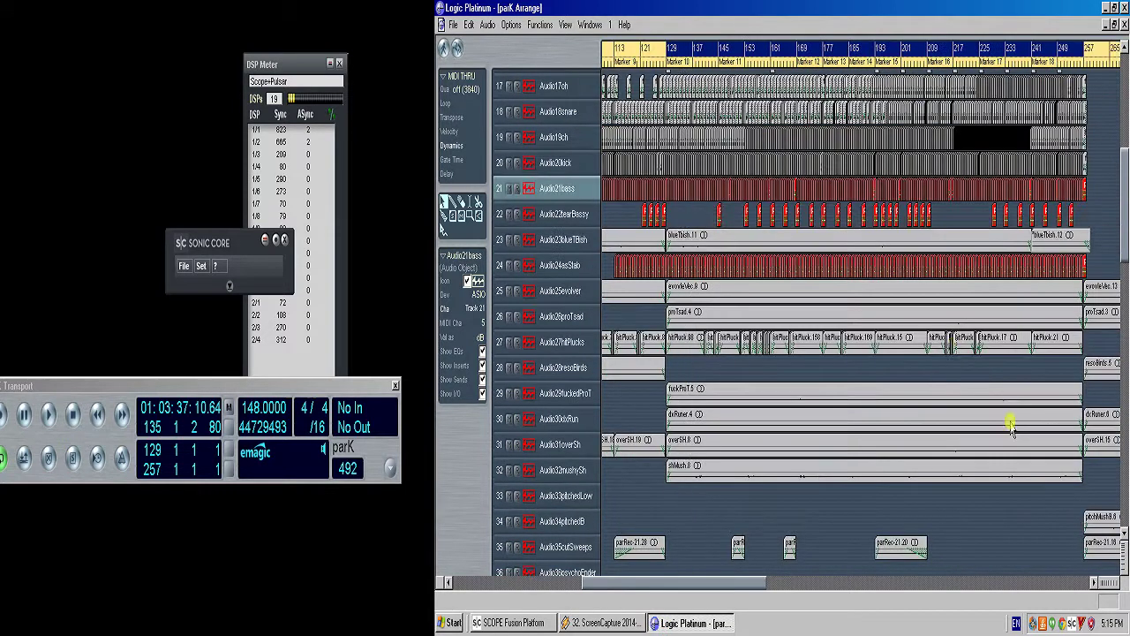
pyautogui.scroll(2, 731, 151)
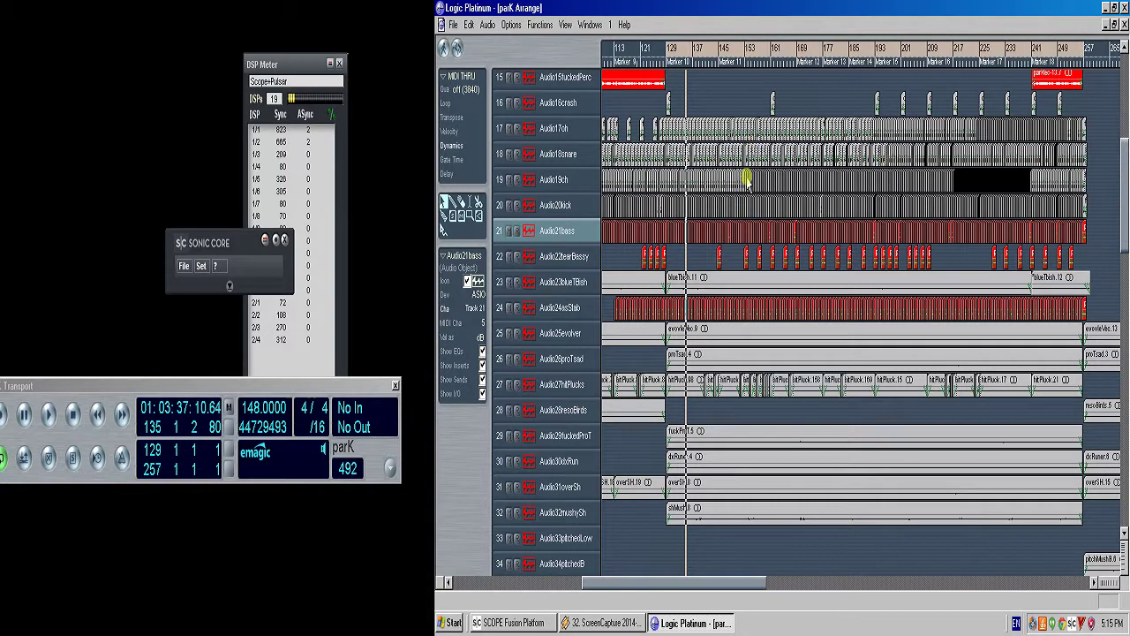
pyautogui.press('space')
pyautogui.press('space')
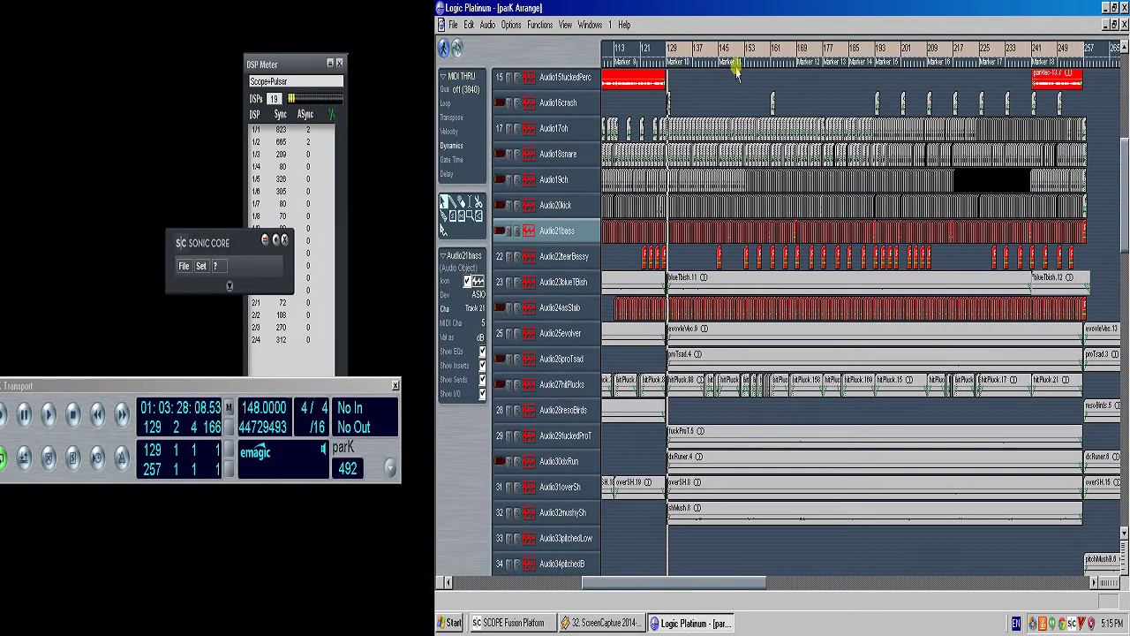
pyautogui.press('space')
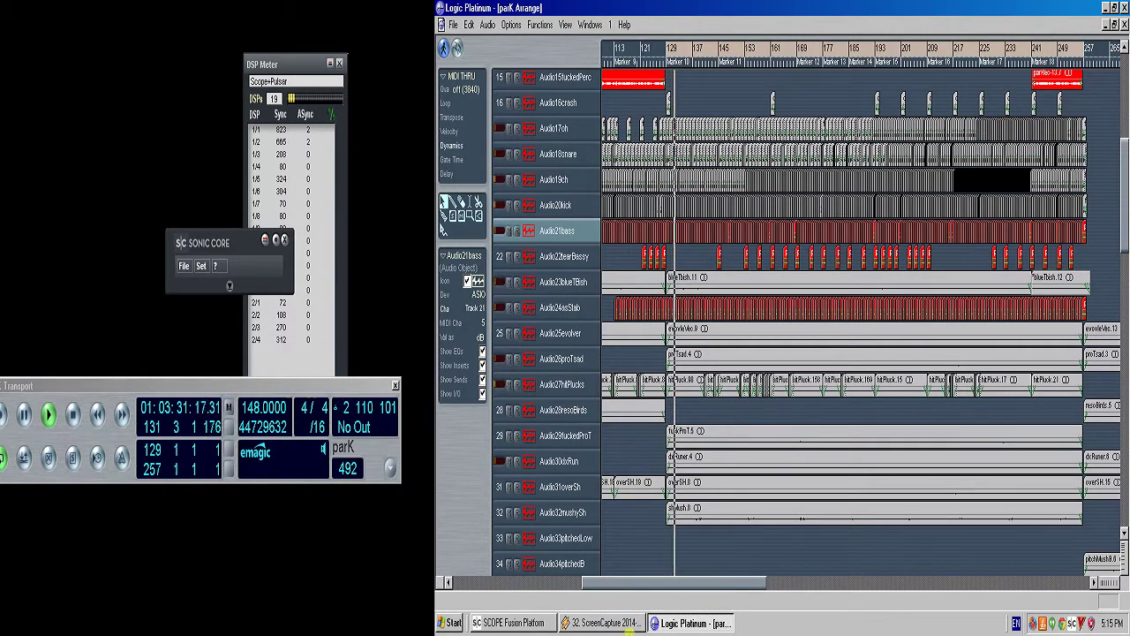
pyautogui.click(536, 625)
pyautogui.click(536, 625)
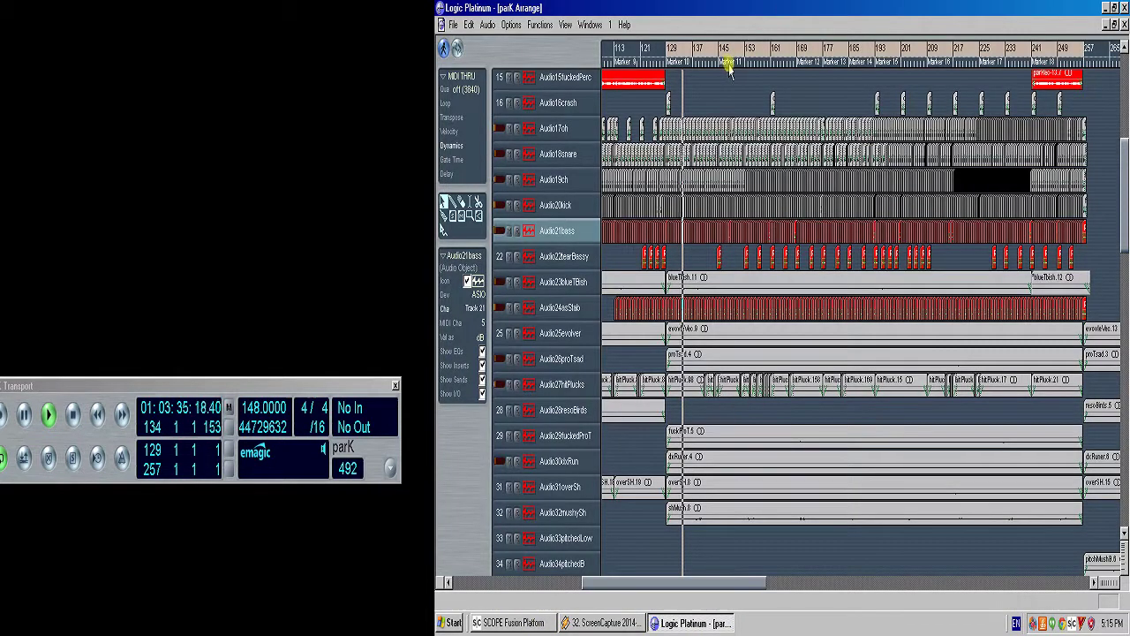
# - Skip the full-mix playback ahead to about bars 150, 192, 217 and 232, and stop it
pyautogui.click(739, 60)
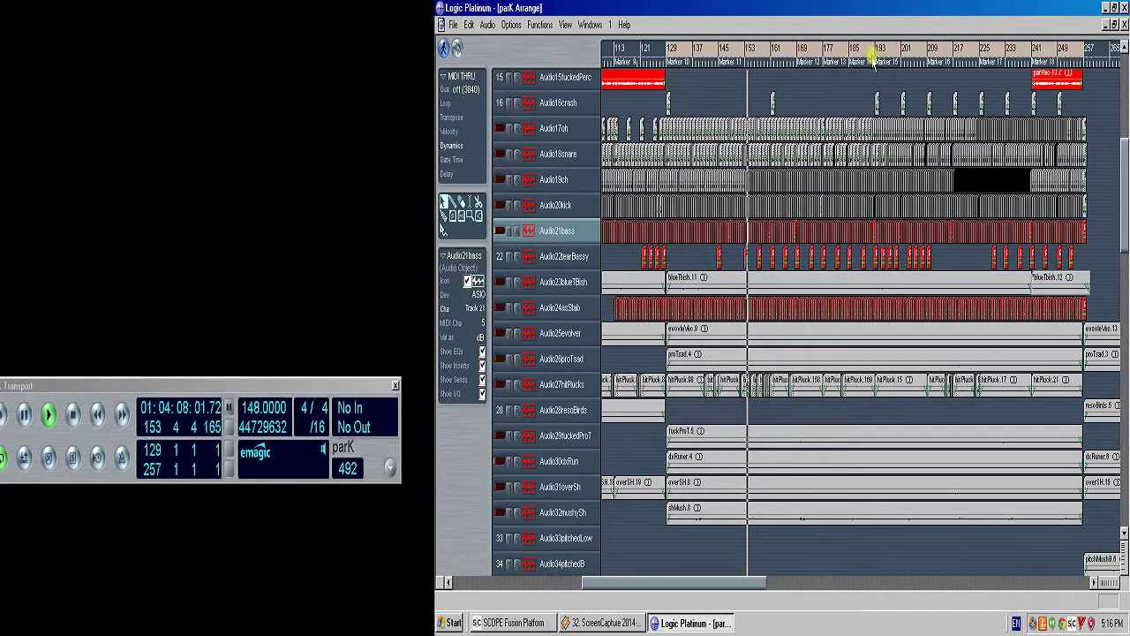
pyautogui.click(873, 60)
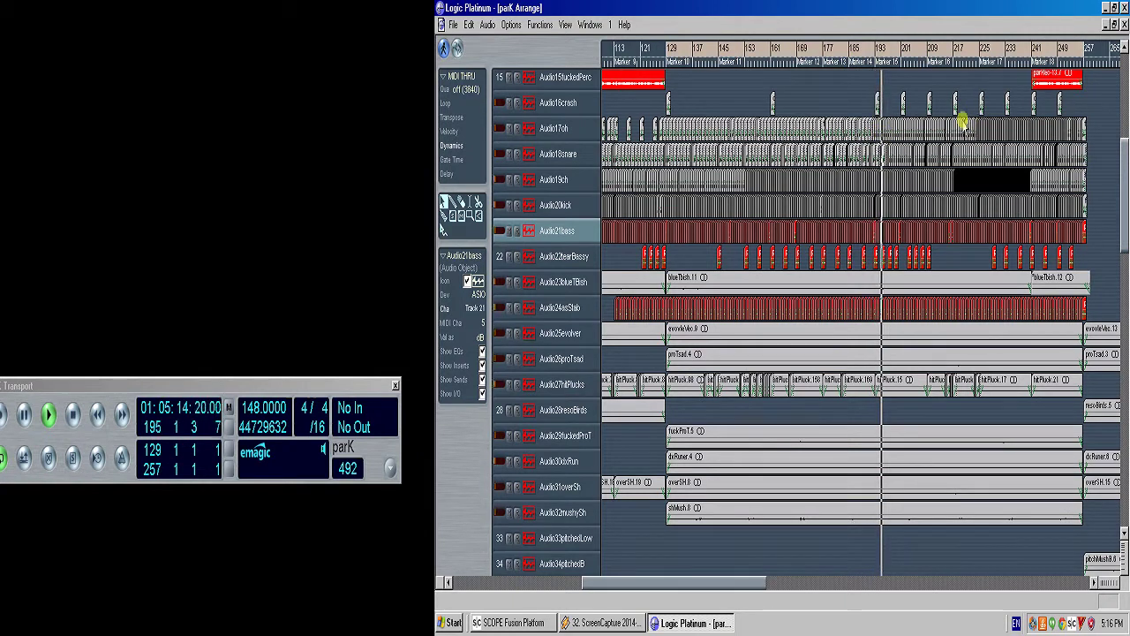
pyautogui.click(954, 62)
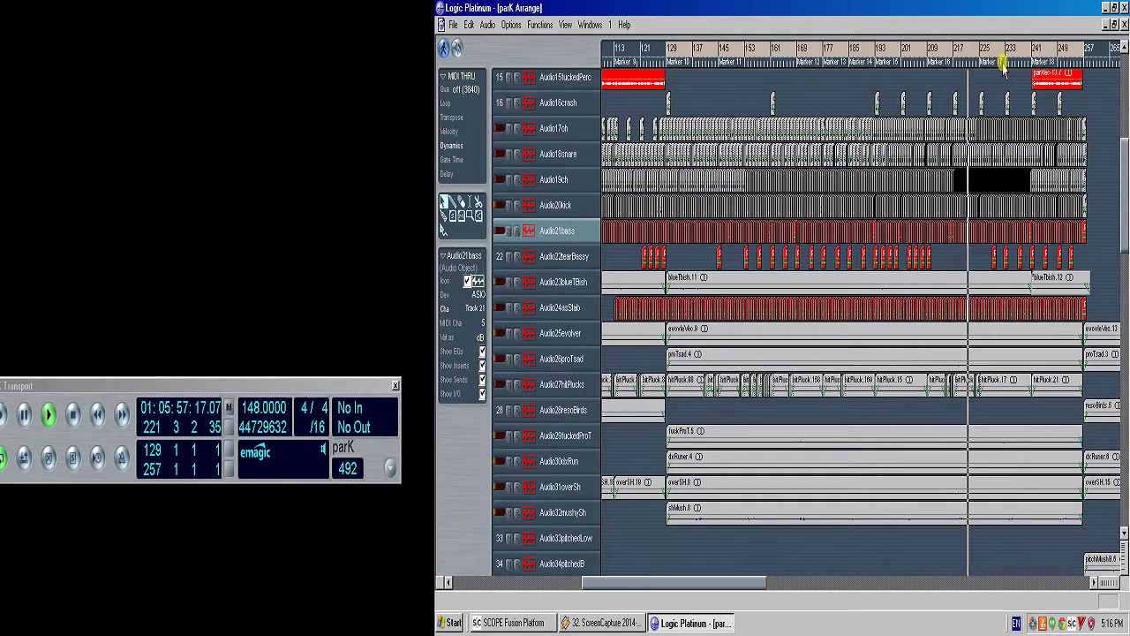
pyautogui.click(1004, 60)
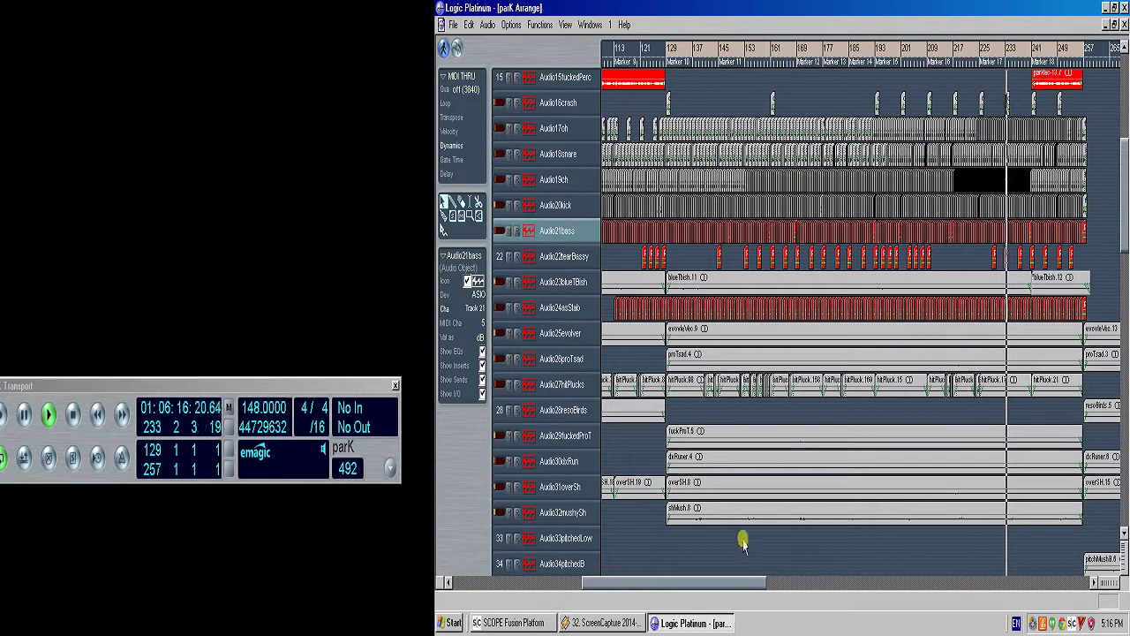
pyautogui.press('space')
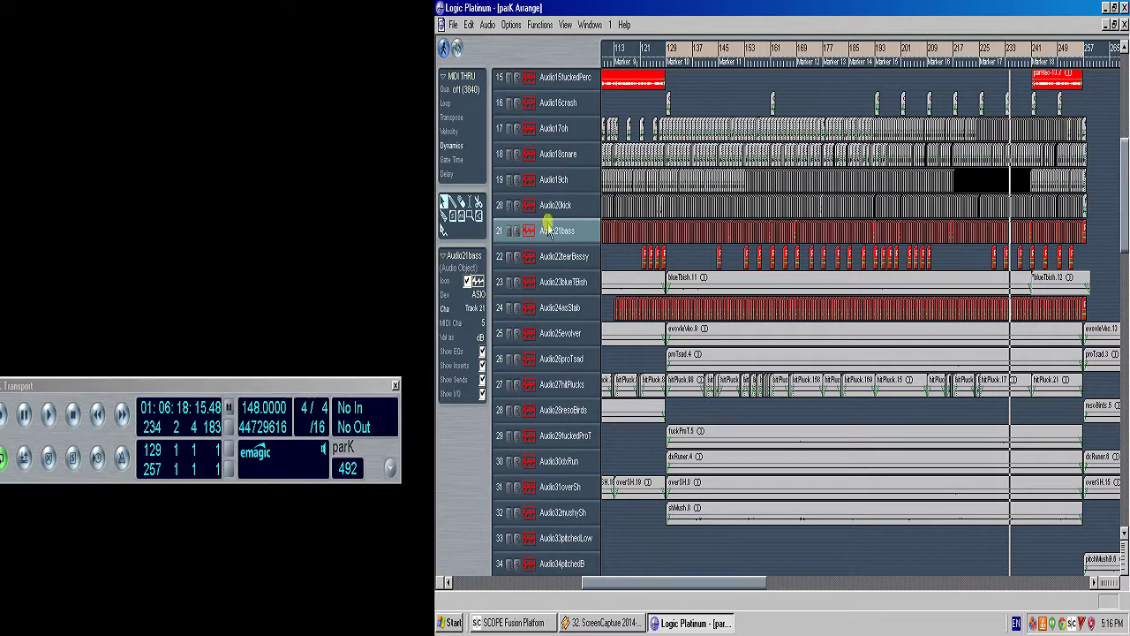
# - Solo the asStab regions on track 24, play them, add the hitPlucks regions on track 27 and replay both from bar 129
pyautogui.click(575, 309)
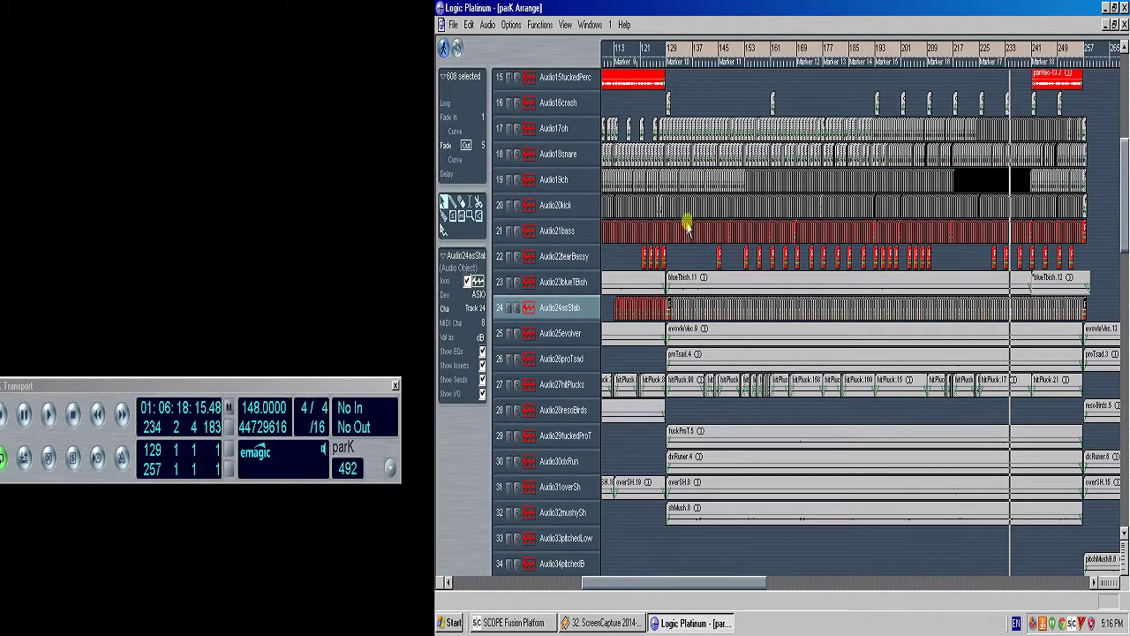
pyautogui.press('s')
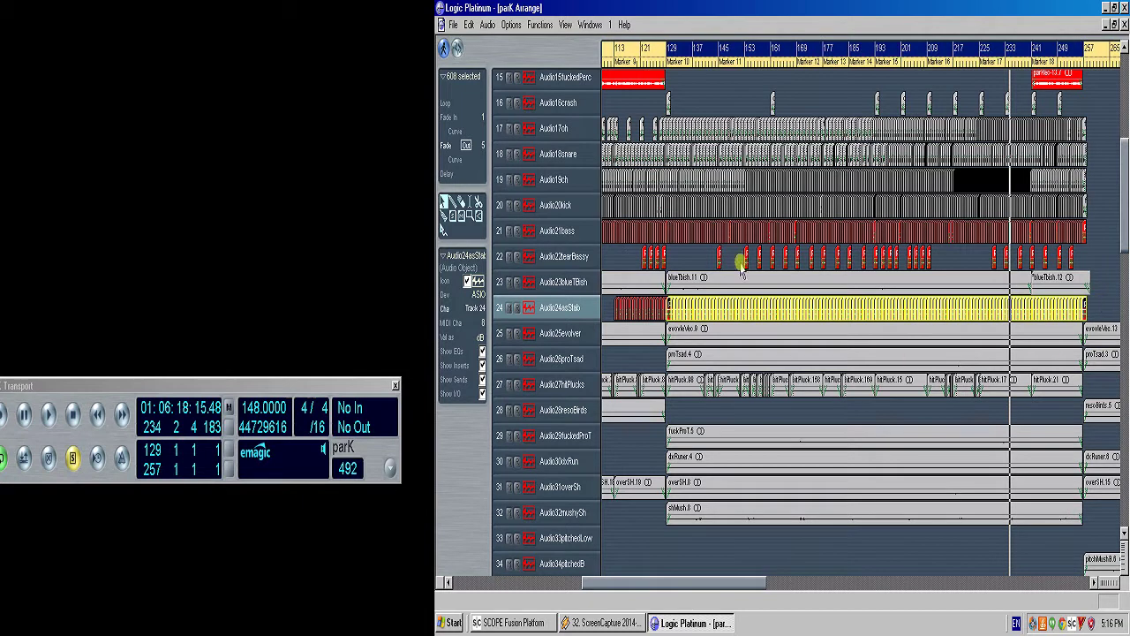
pyautogui.press('space')
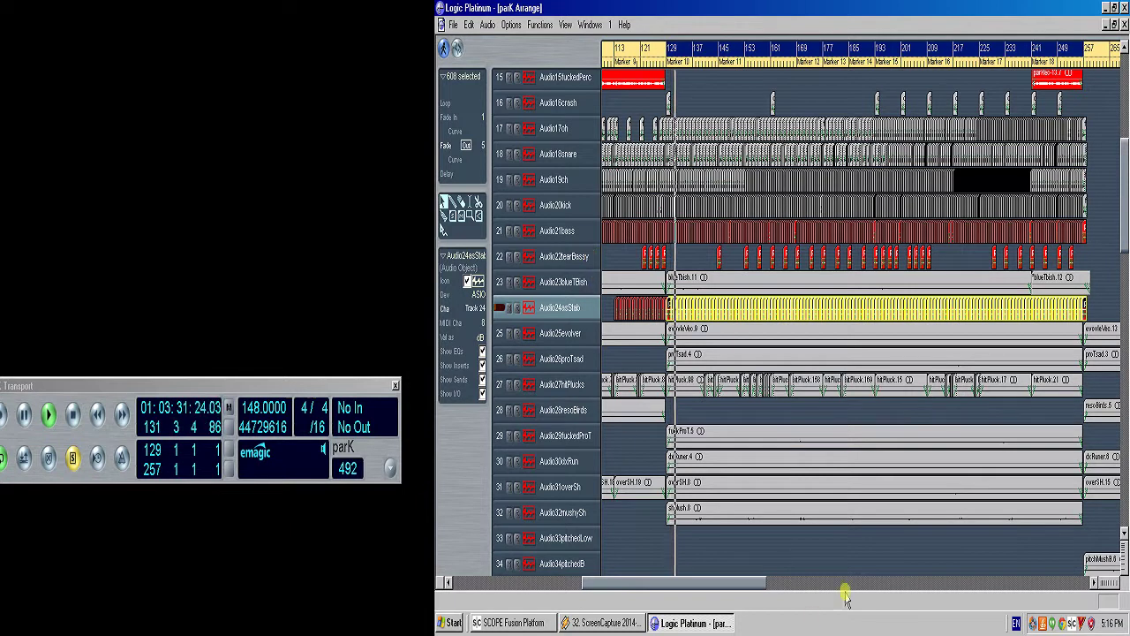
pyautogui.keyDown('alt'); pyautogui.click(854, 559); pyautogui.keyUp('alt')
pyautogui.keyDown('shift'); pyautogui.click(589, 409); pyautogui.keyUp('shift')
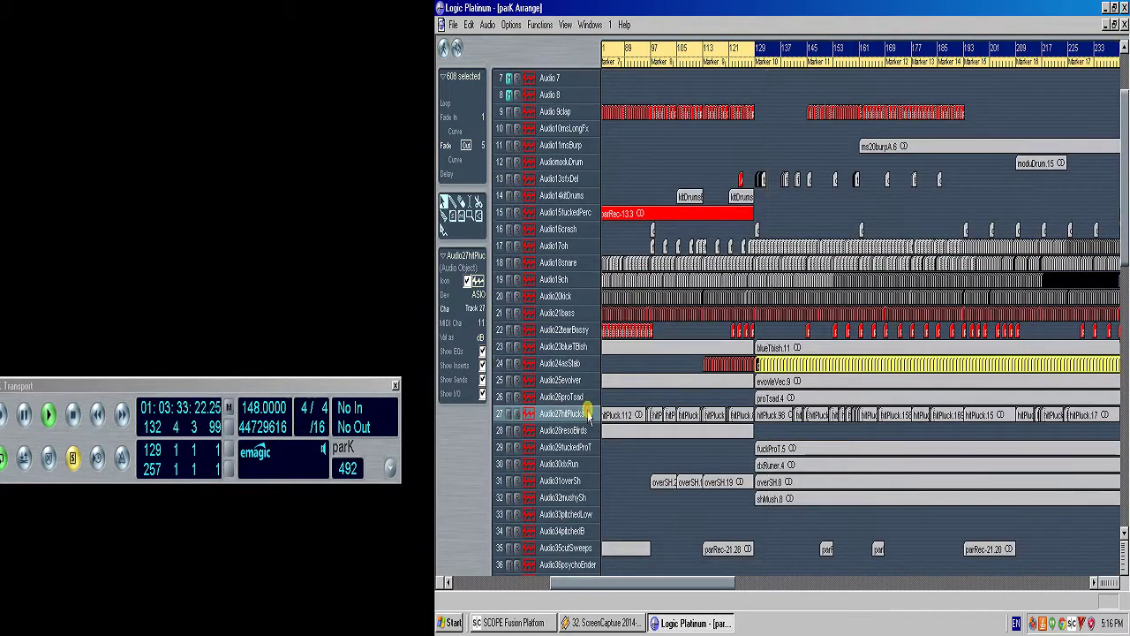
pyautogui.press('space')
pyautogui.press('space')
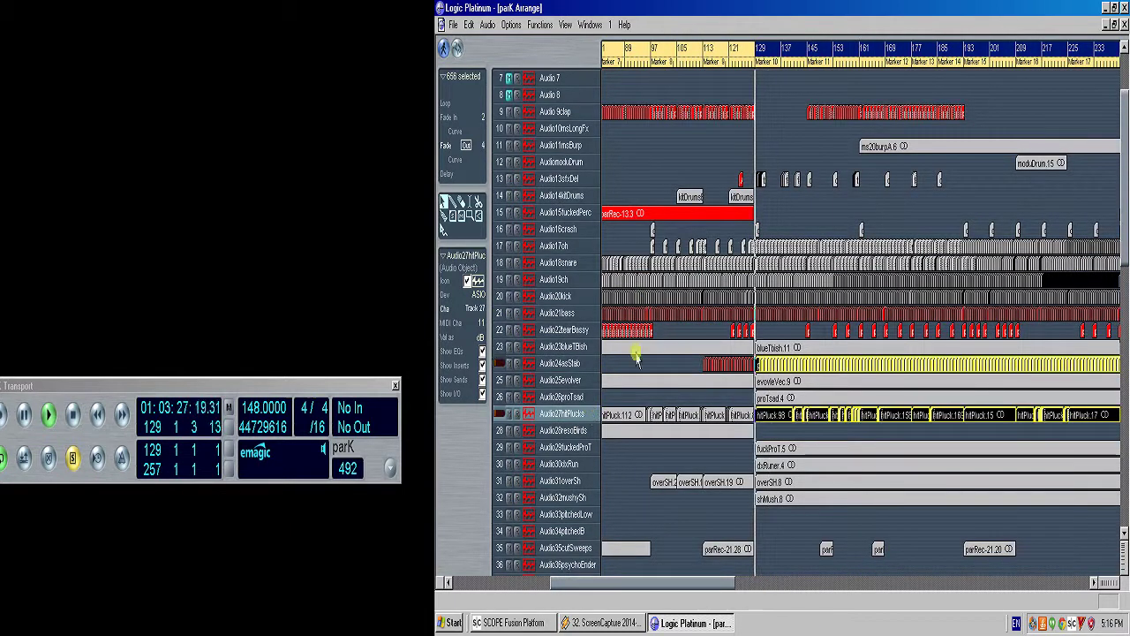
# - Add the bass, kick, ch, oh and snare regions on tracks 21 to 17 to the soloed playback one after another
pyautogui.click(575, 315)
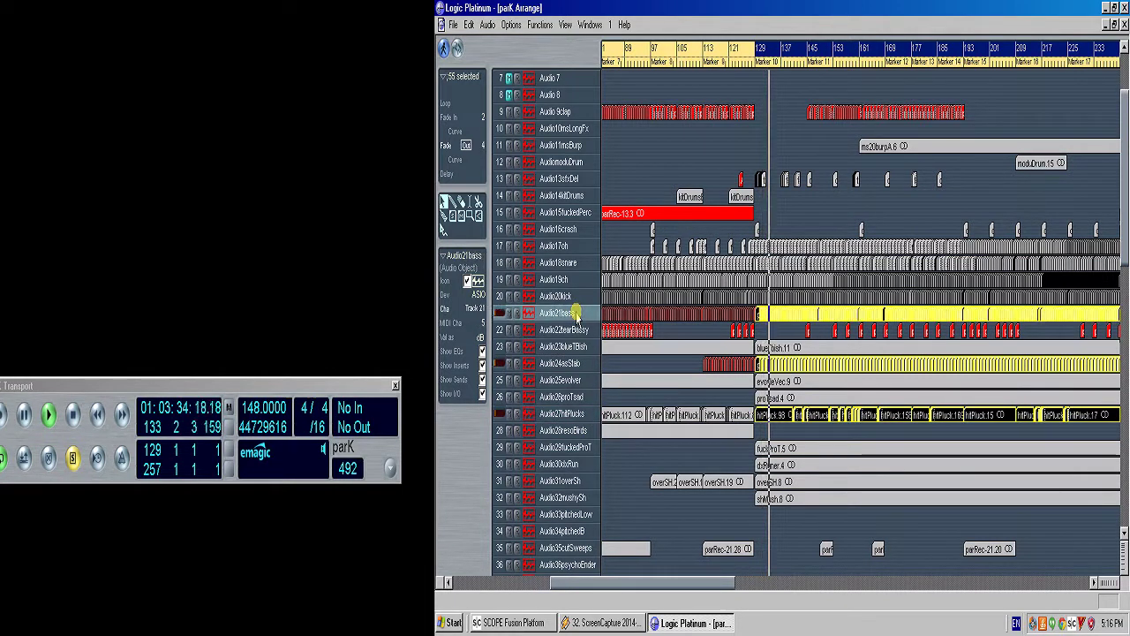
pyautogui.keyDown('shift'); pyautogui.click(574, 296); pyautogui.keyUp('shift')
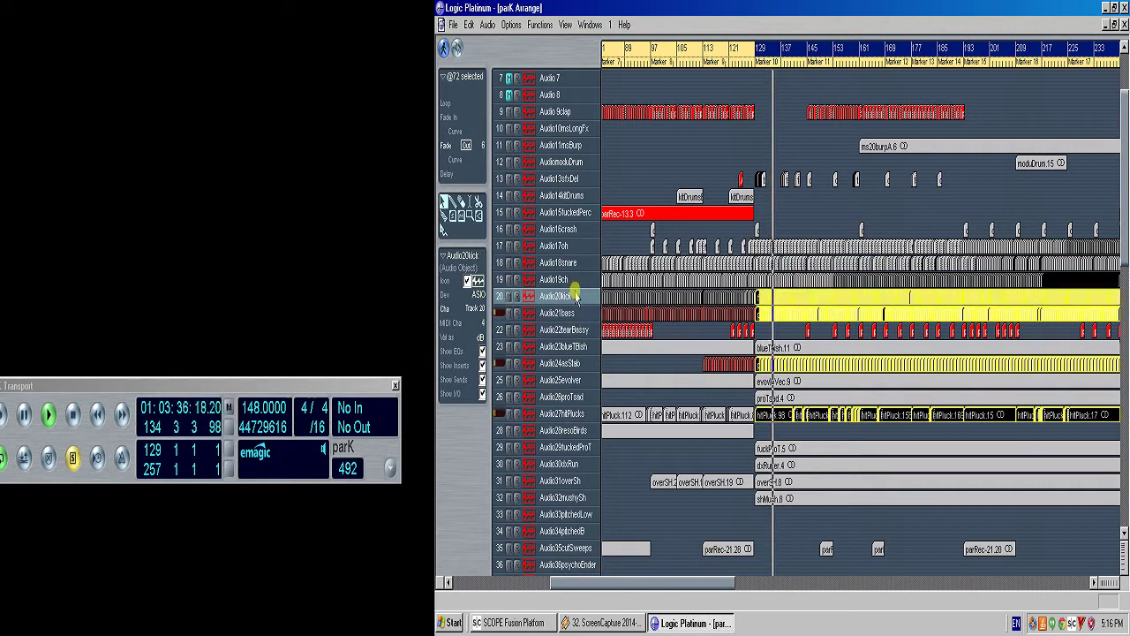
pyautogui.keyDown('shift'); pyautogui.click(578, 279); pyautogui.keyUp('shift')
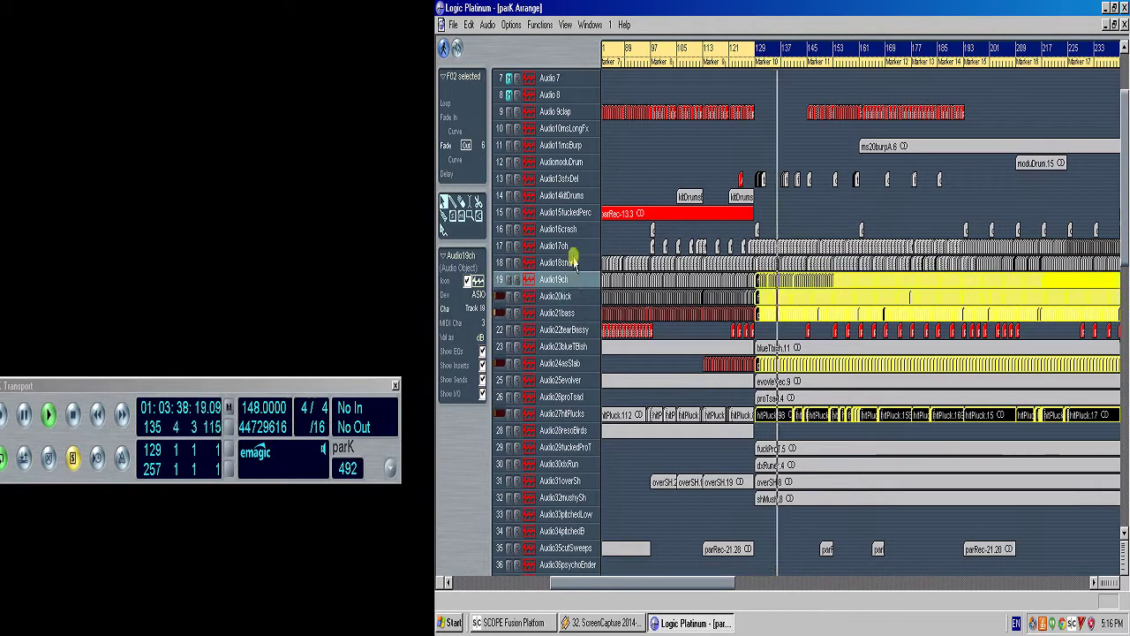
pyautogui.keyDown('shift'); pyautogui.click(575, 245); pyautogui.keyUp('shift')
pyautogui.keyDown('shift'); pyautogui.click(574, 264); pyautogui.keyUp('shift')
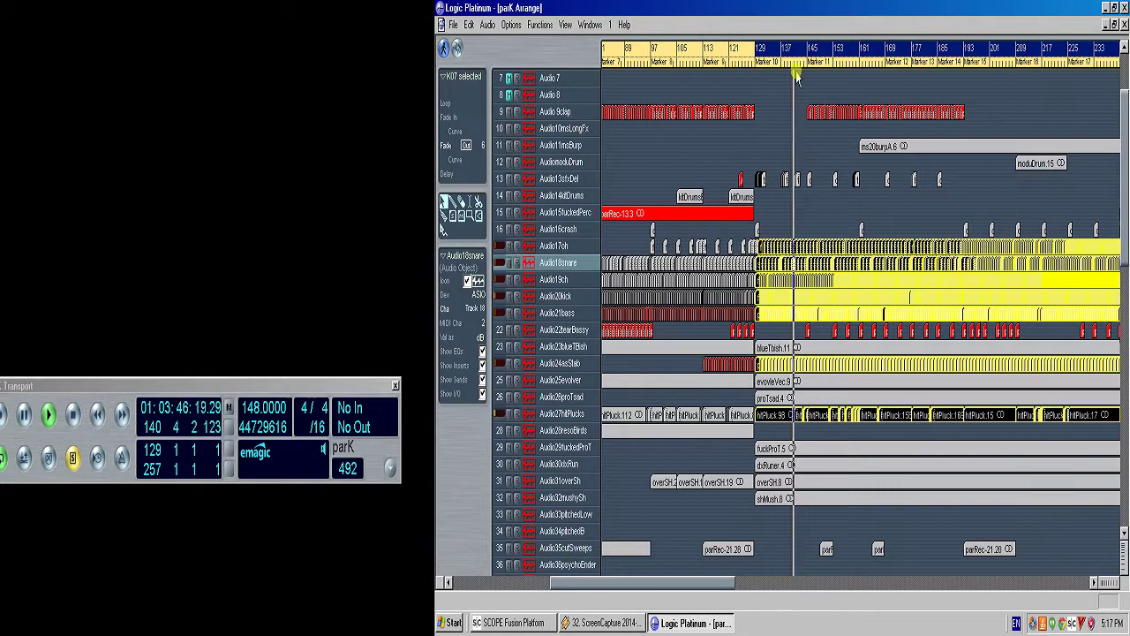
# - Stop the soloed playback, select only the ms20burpA.6 region on track 11 and view its full length
pyautogui.scroll(1, 795, 136)
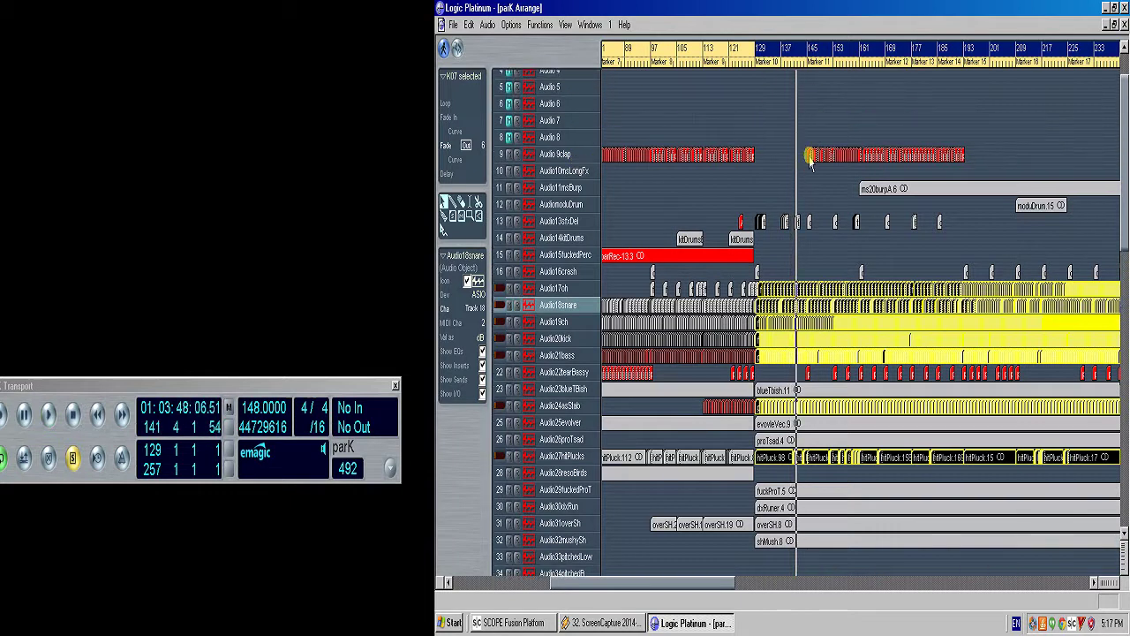
pyautogui.click(871, 189)
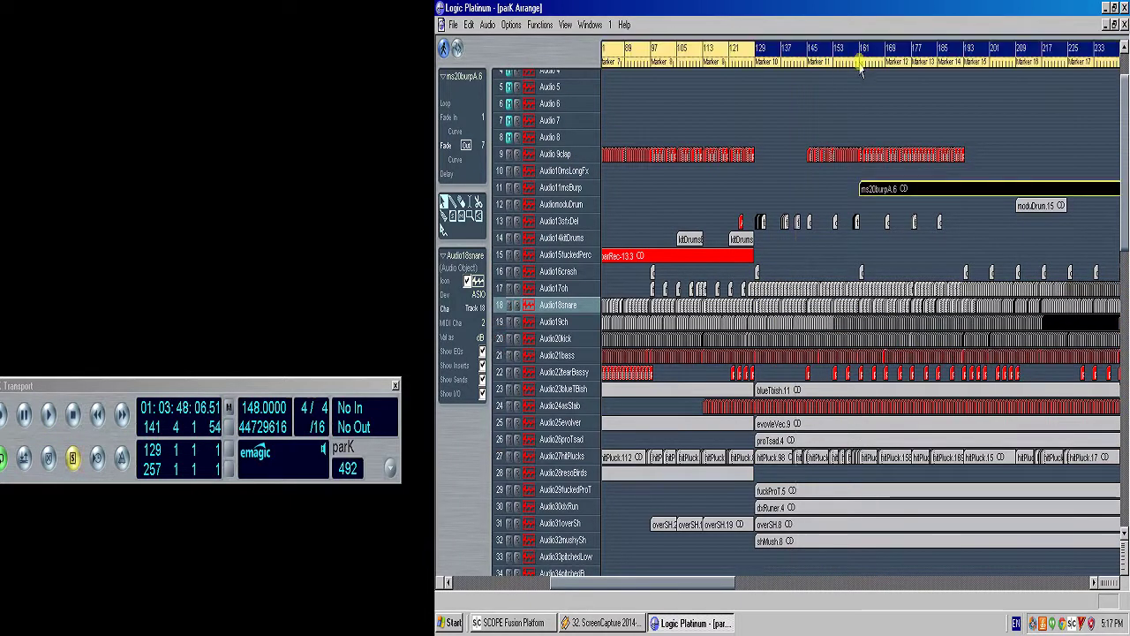
pyautogui.hotkey('ctrl', 'Left')
pyautogui.hotkey('ctrl', 'Down')
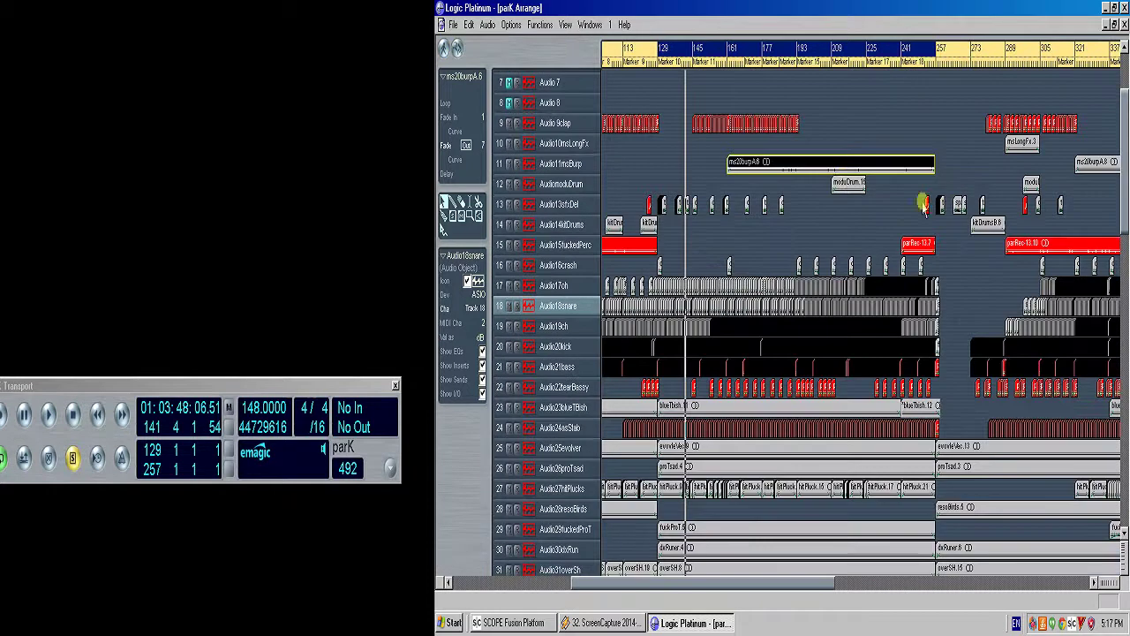
# - Solo and play the moduDrum.15 region on track 12 near bar 213 and the parRec-13.7 region on track 15 near bar 247
pyautogui.click(845, 183)
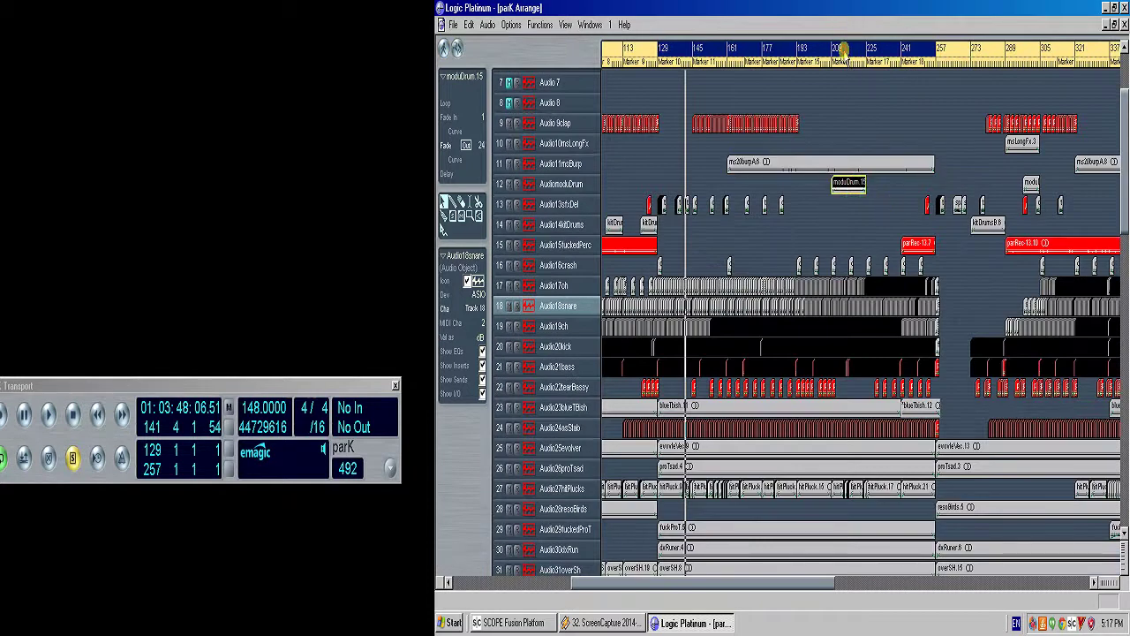
pyautogui.click(843, 48)
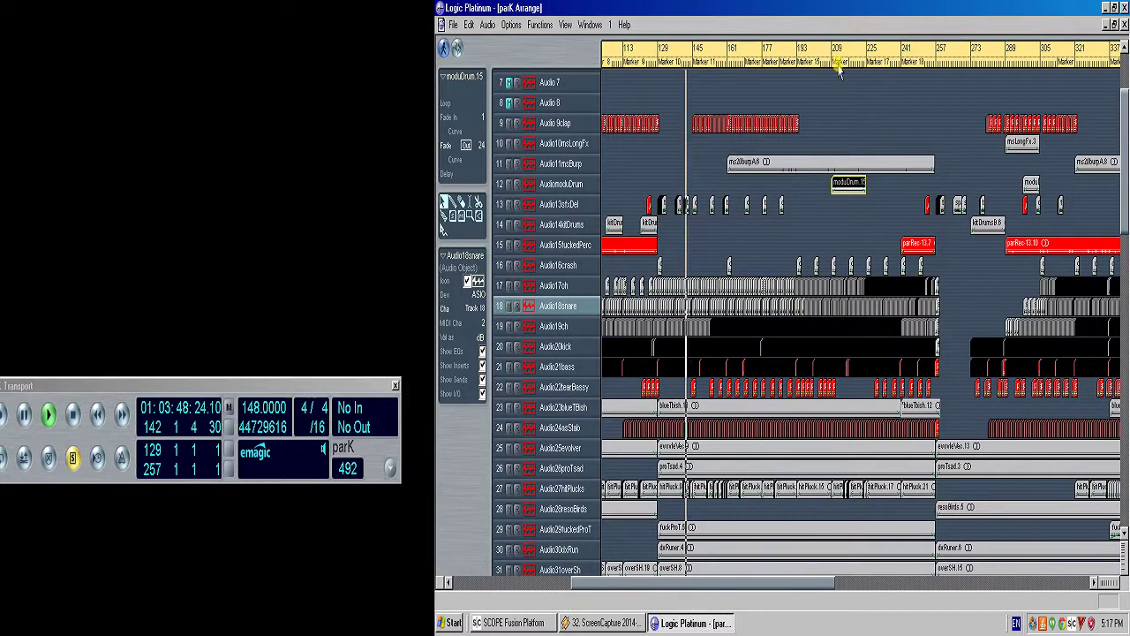
pyautogui.click(839, 58)
pyautogui.click(903, 243)
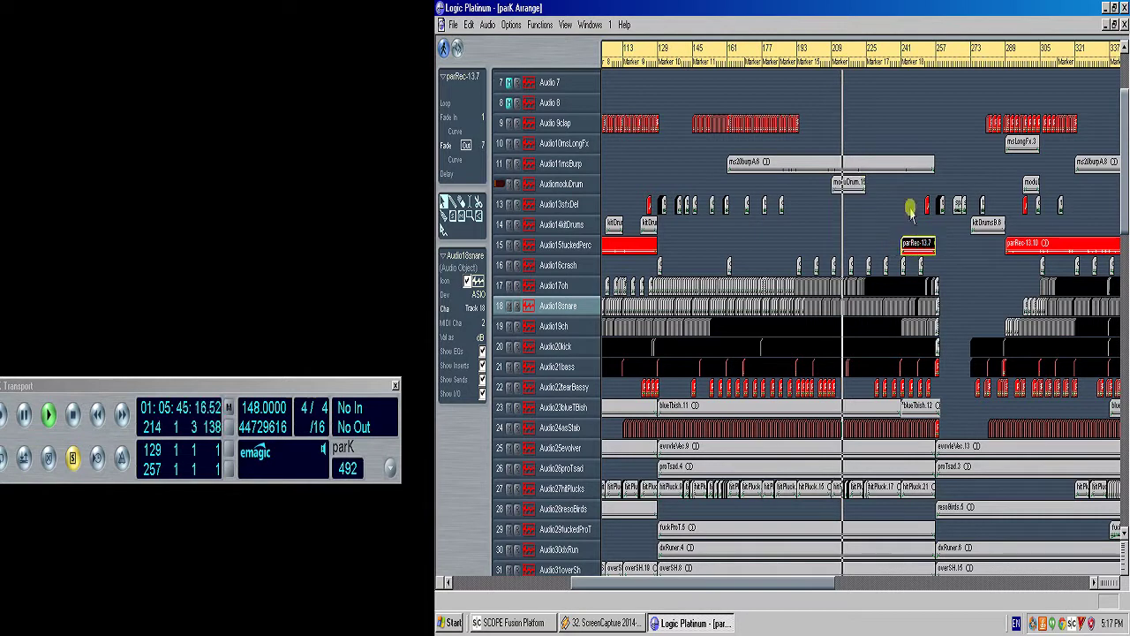
pyautogui.click(916, 62)
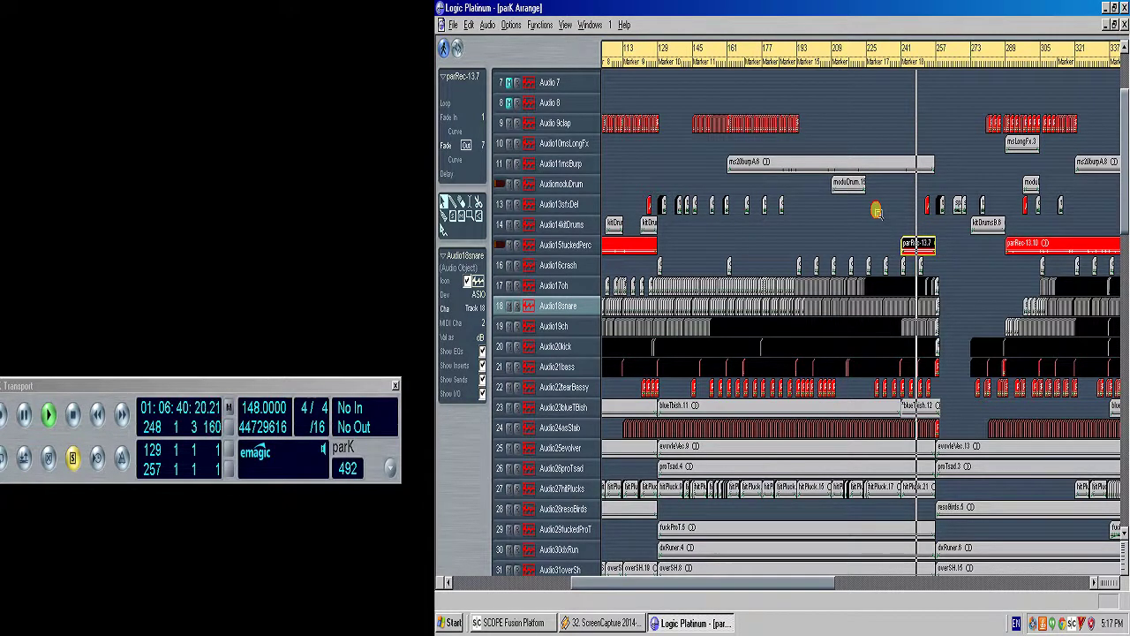
pyautogui.press('1')
pyautogui.press('s')
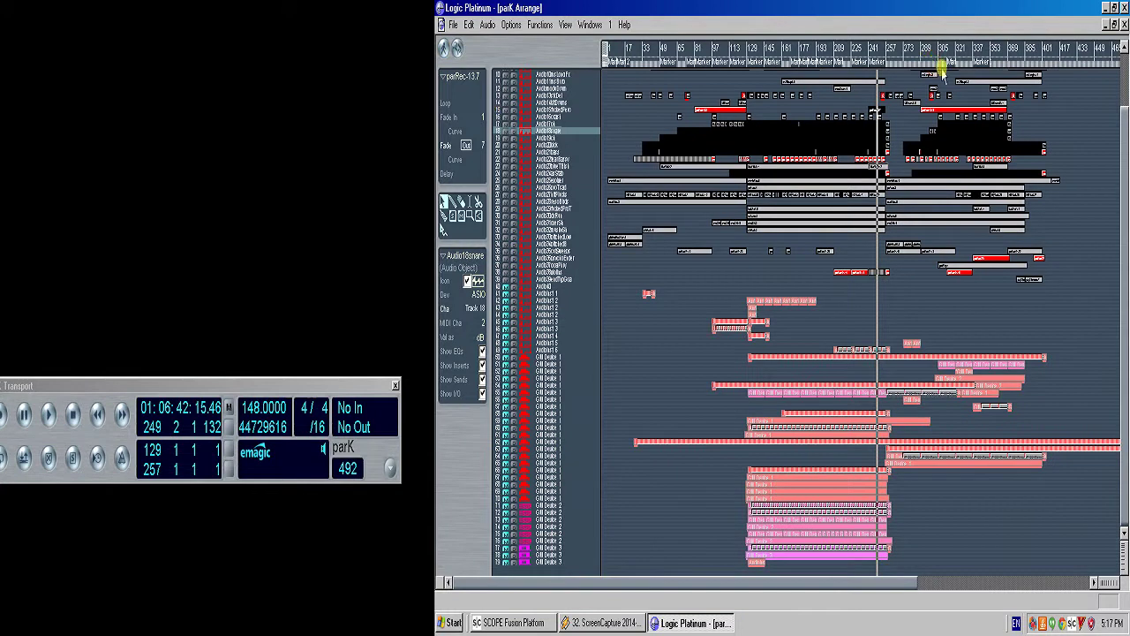
# - Play the full mix from about bar 303 and inspect the regions on tracks 6 to 43 around the playhead
pyautogui.click(936, 69)
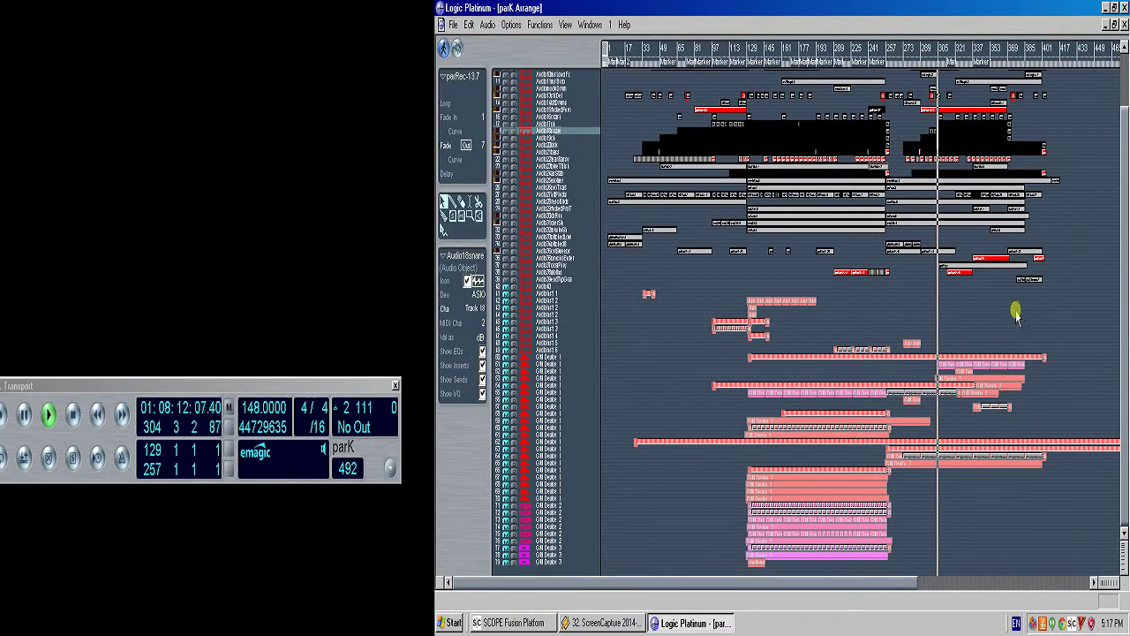
pyautogui.scroll(3, 936, 133)
pyautogui.keyDown('ctrl'); pyautogui.click(912, 94); pyautogui.keyUp('ctrl')
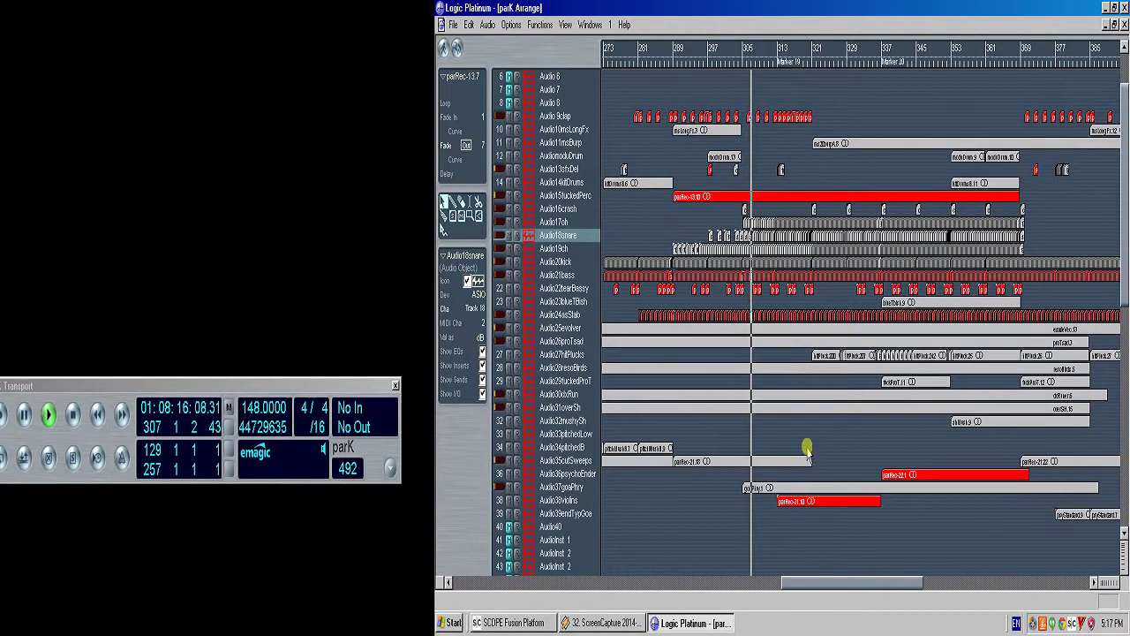
pyautogui.keyDown('ctrl'); pyautogui.click(969, 449); pyautogui.keyUp('ctrl')
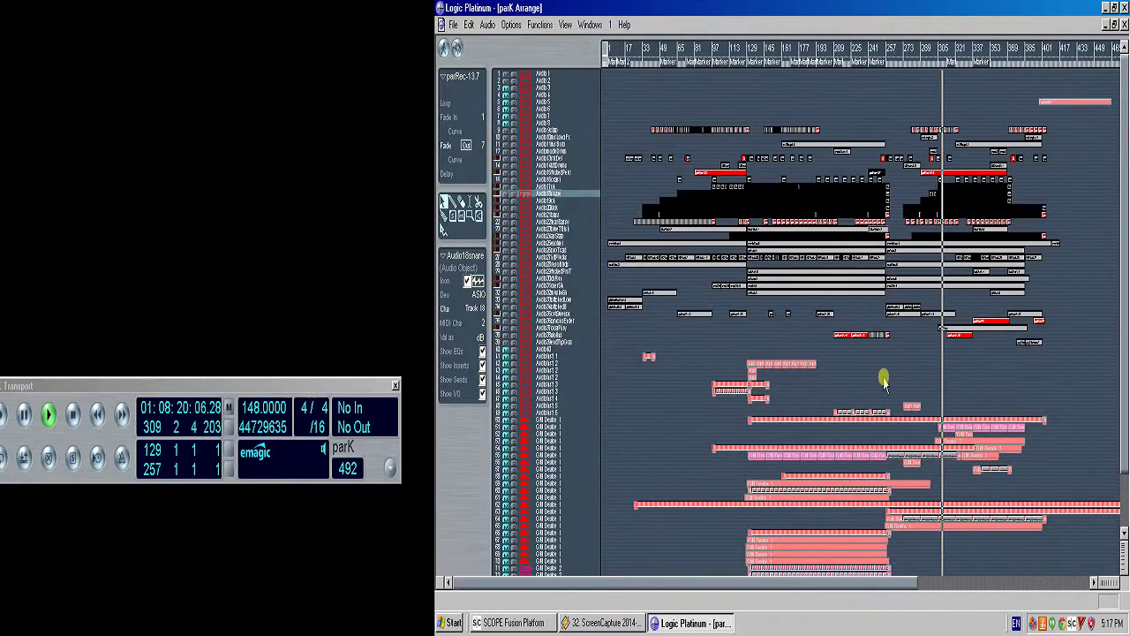
# - Examine the overSH.8 and shMush.8 waveforms on tracks 31 and 32 during playback, and stop the playback
pyautogui.moveTo(1051, 365); pyautogui.dragTo(732, 245)
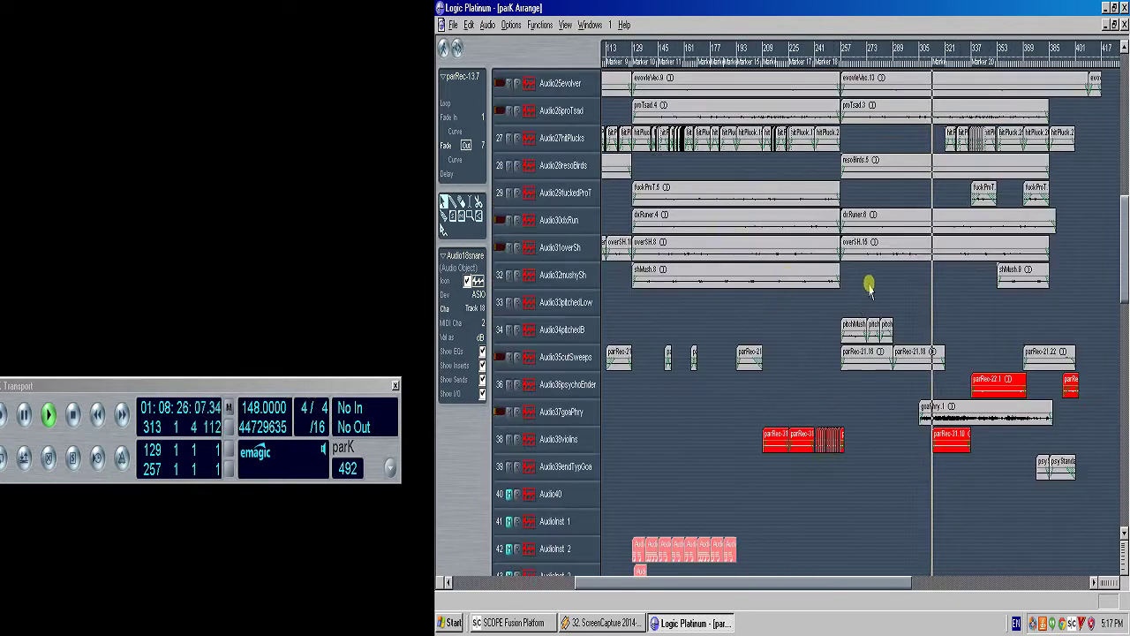
pyautogui.moveTo(870, 280); pyautogui.dragTo(729, 236)
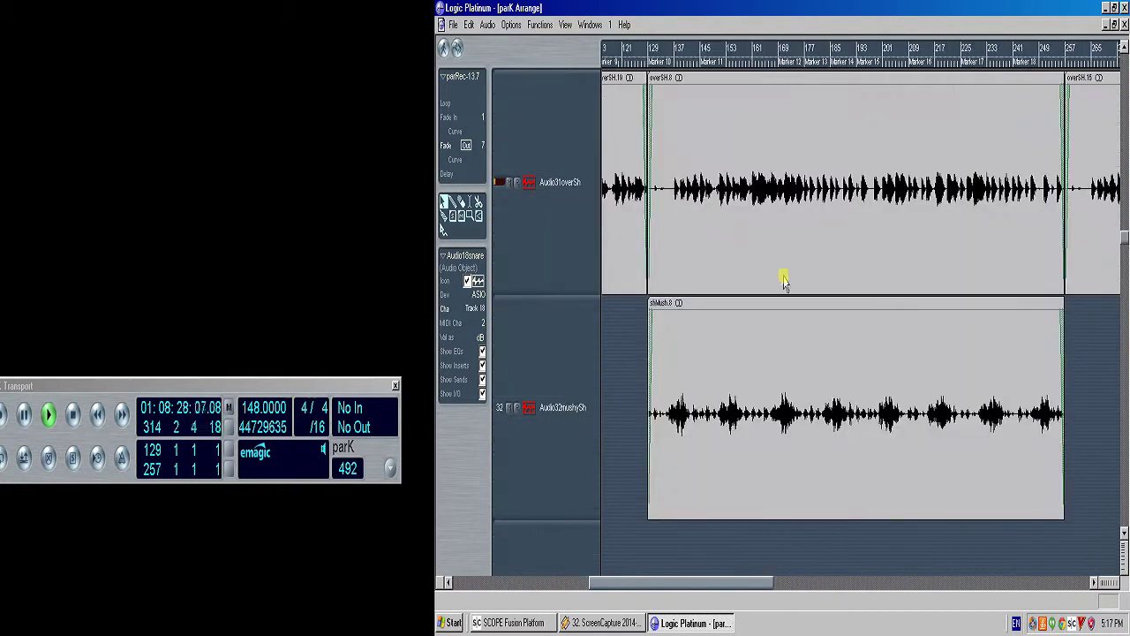
pyautogui.keyDown('alt'); pyautogui.click(876, 538); pyautogui.keyUp('alt')
pyautogui.scroll(2, 933, 296)
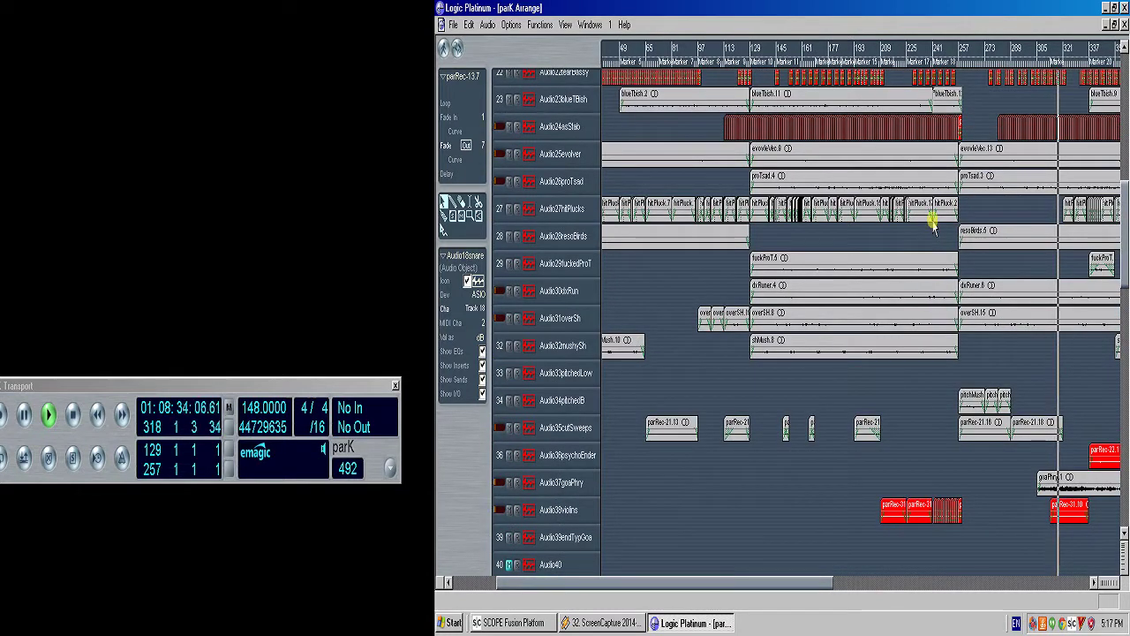
pyautogui.press('space')
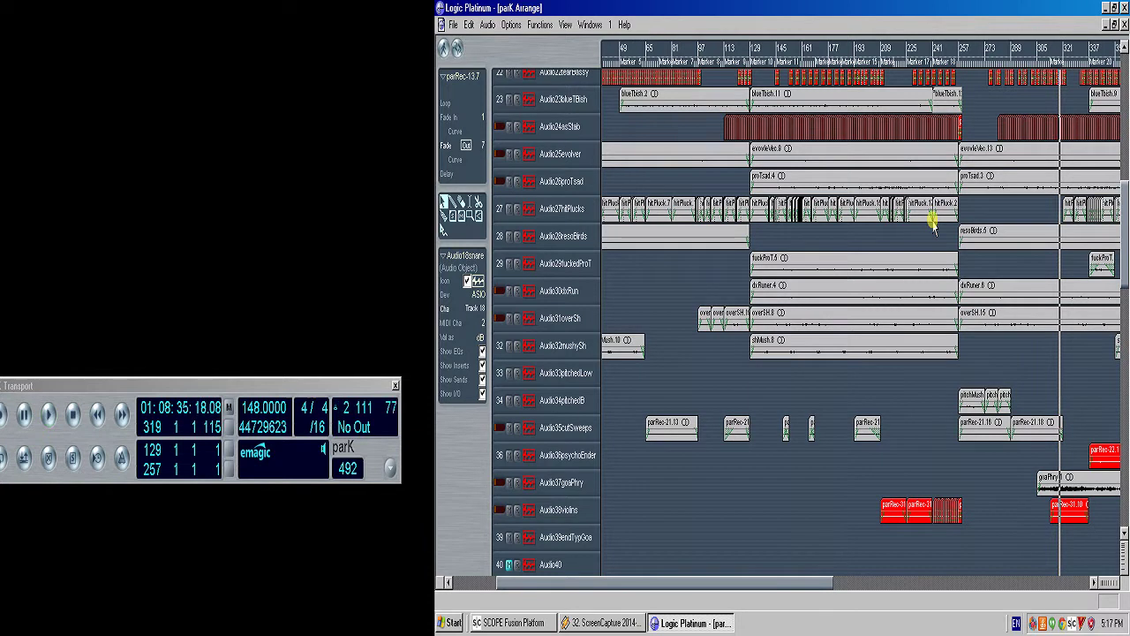
# - Solo the proTsad.4 region on track 26, play it from bar 129 and inspect its opening waveform
pyautogui.scroll(2, 933, 225)
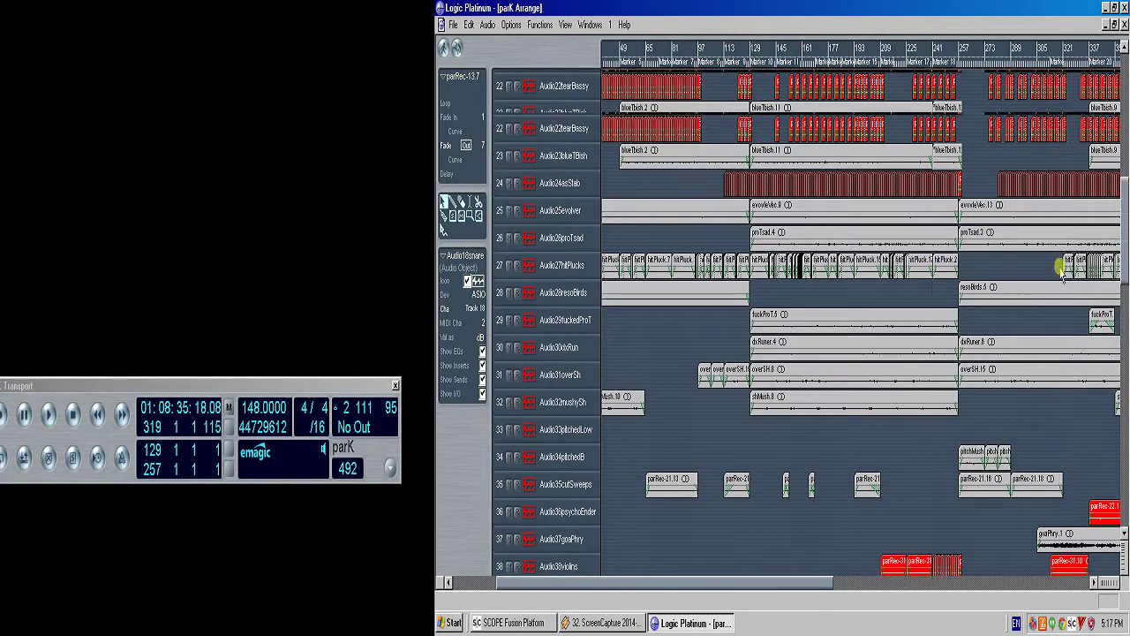
pyautogui.moveTo(948, 266); pyautogui.dragTo(715, 220)
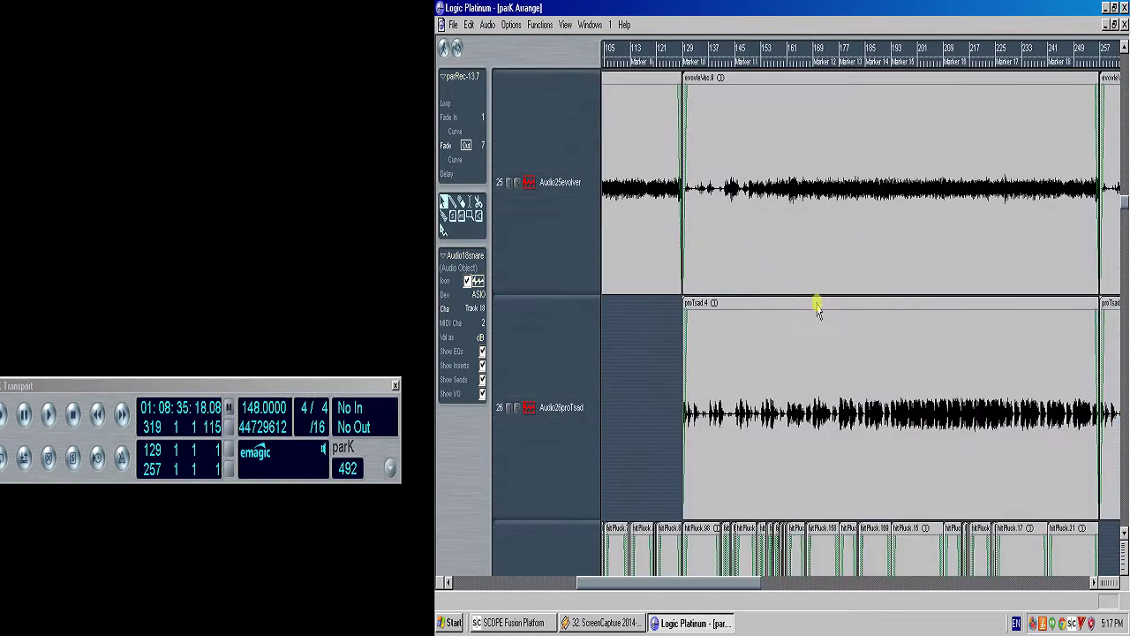
pyautogui.click(834, 337)
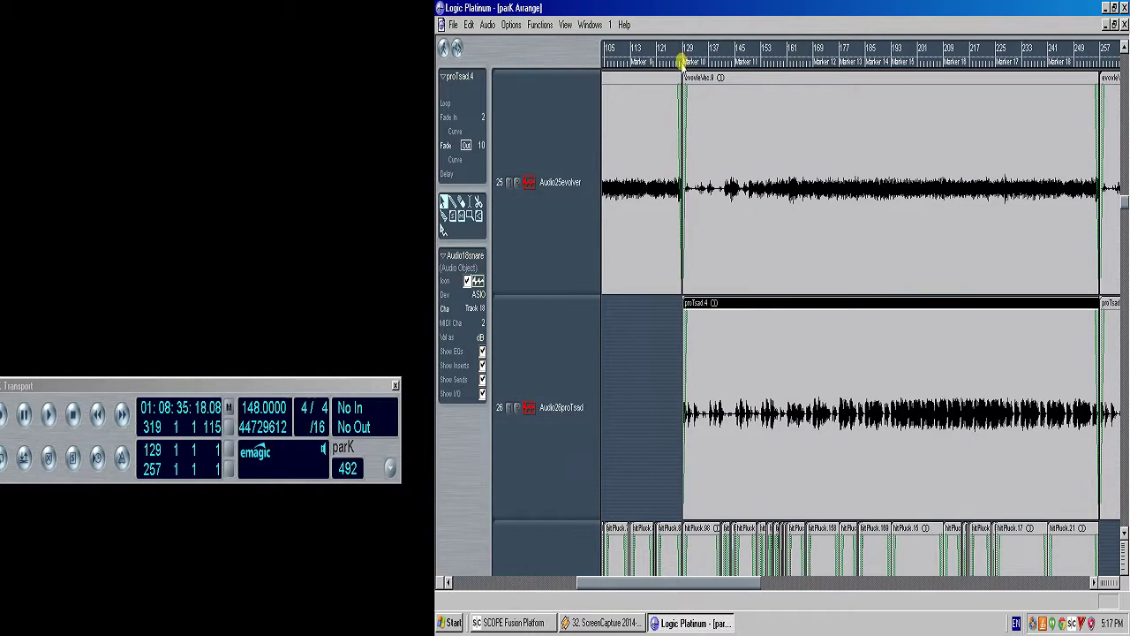
pyautogui.doubleClick(685, 62)
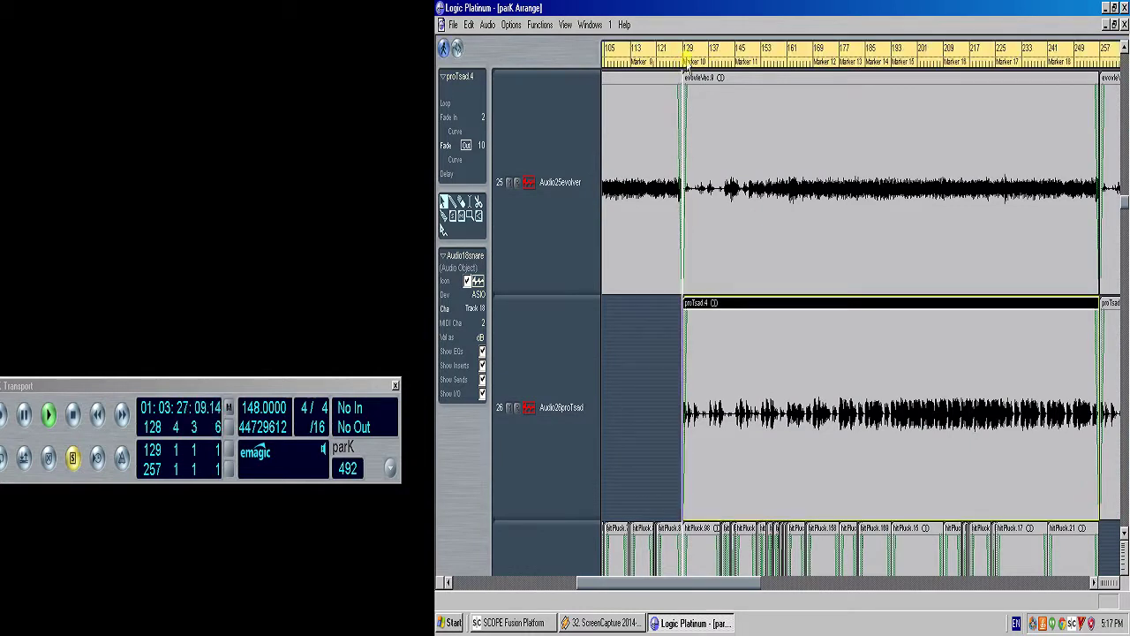
pyautogui.moveTo(665, 400); pyautogui.dragTo(736, 447)
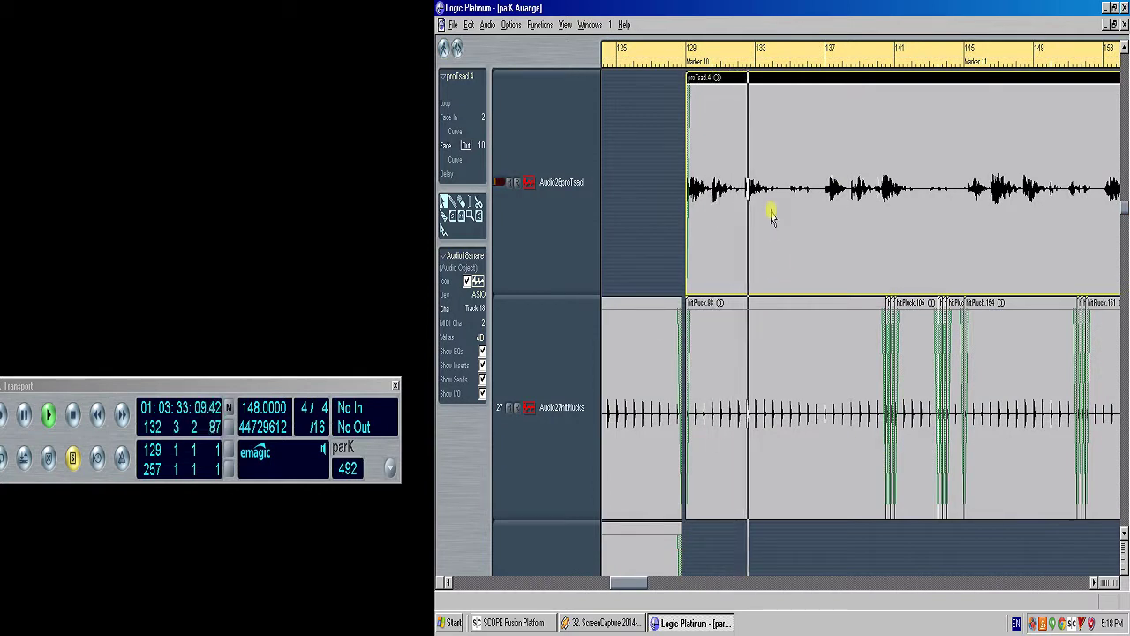
pyautogui.keyDown('ctrl'); pyautogui.click(671, 164); pyautogui.keyUp('ctrl')
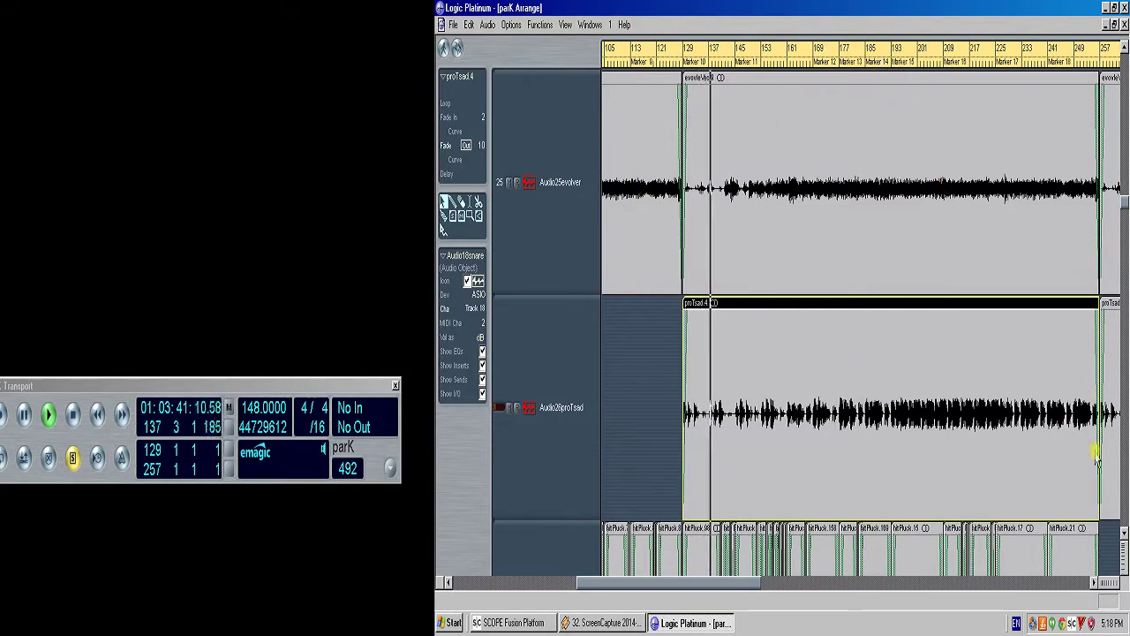
# - Skip the soloed proTsad.4 playback ahead to about bars 203 and 230, turn solo off and stop it
pyautogui.click(925, 69)
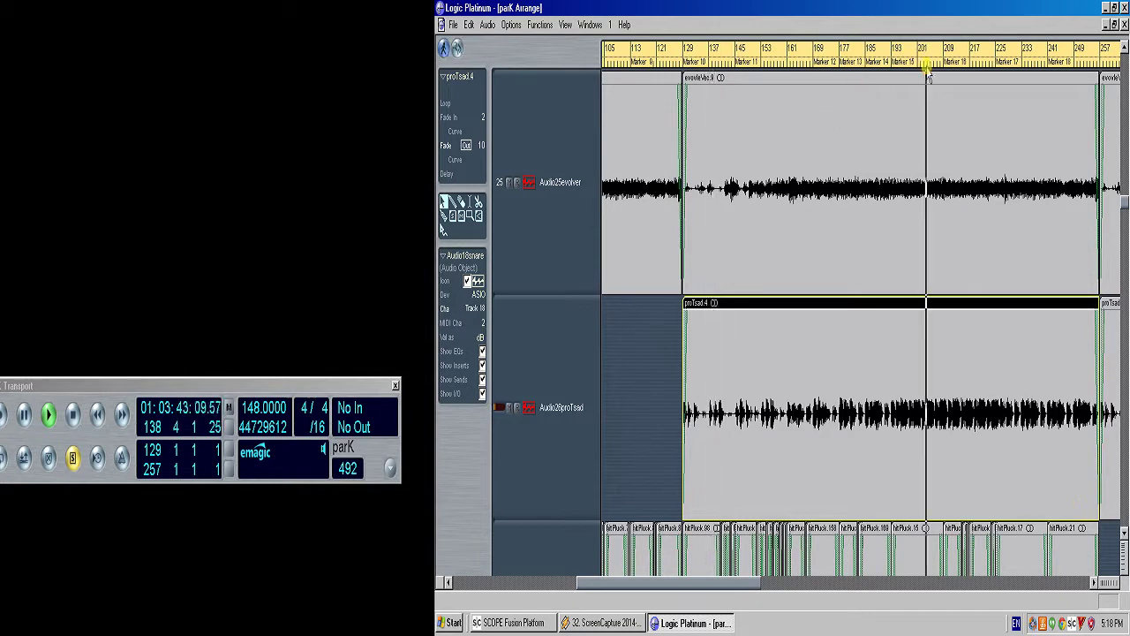
pyautogui.click(1015, 69)
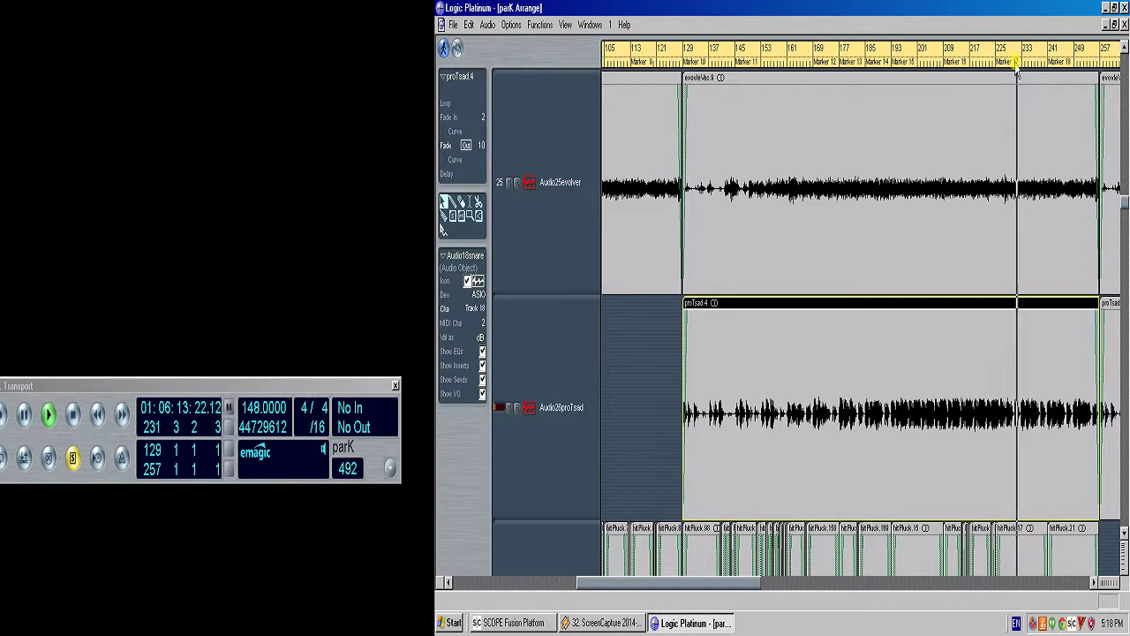
pyautogui.scroll(-1, 630, 320)
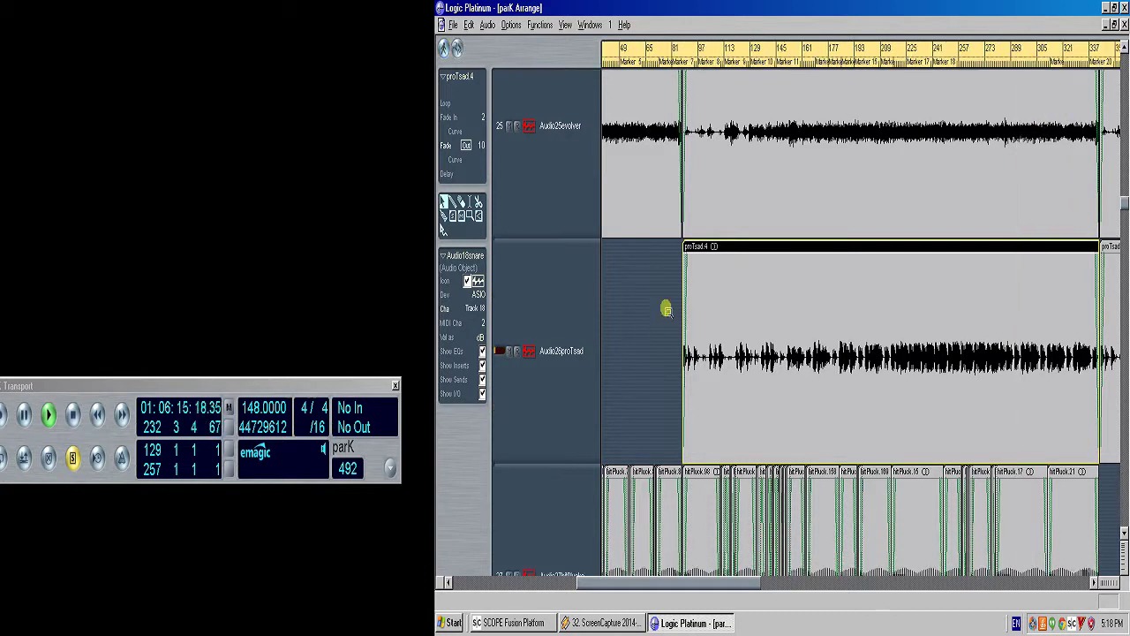
pyautogui.keyDown('ctrl'); pyautogui.click(733, 308); pyautogui.keyUp('ctrl')
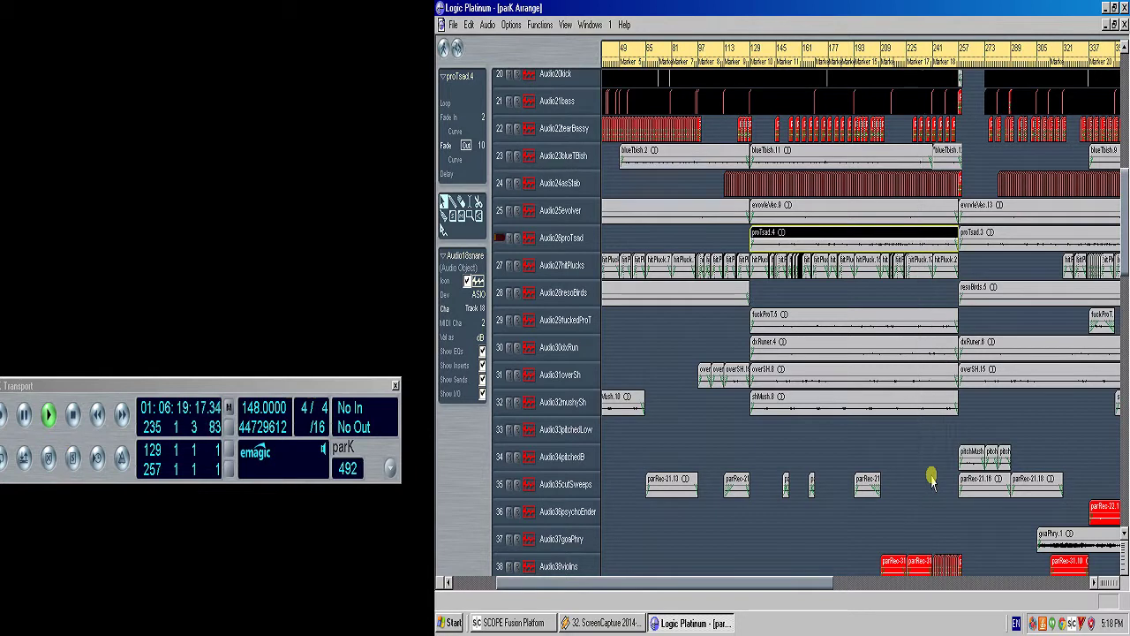
pyautogui.scroll(2, 929, 433)
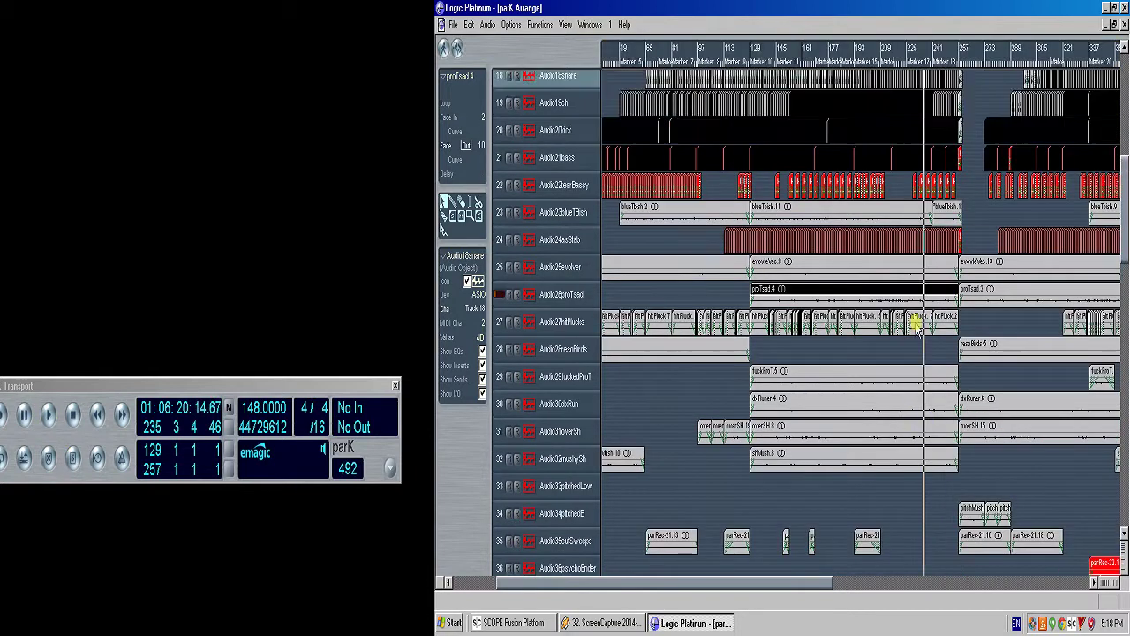
pyautogui.press('1')
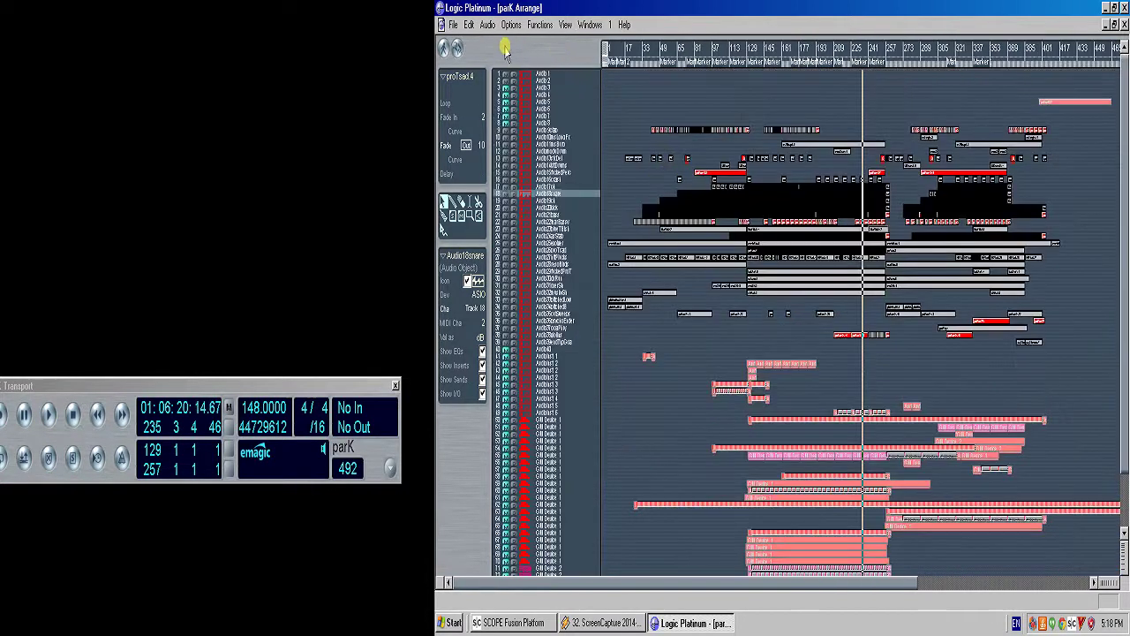
# - Close the parK song and open the recent song astFaxI.LSO from the Astroidal Artifacts project folder
pyautogui.click(453, 25)
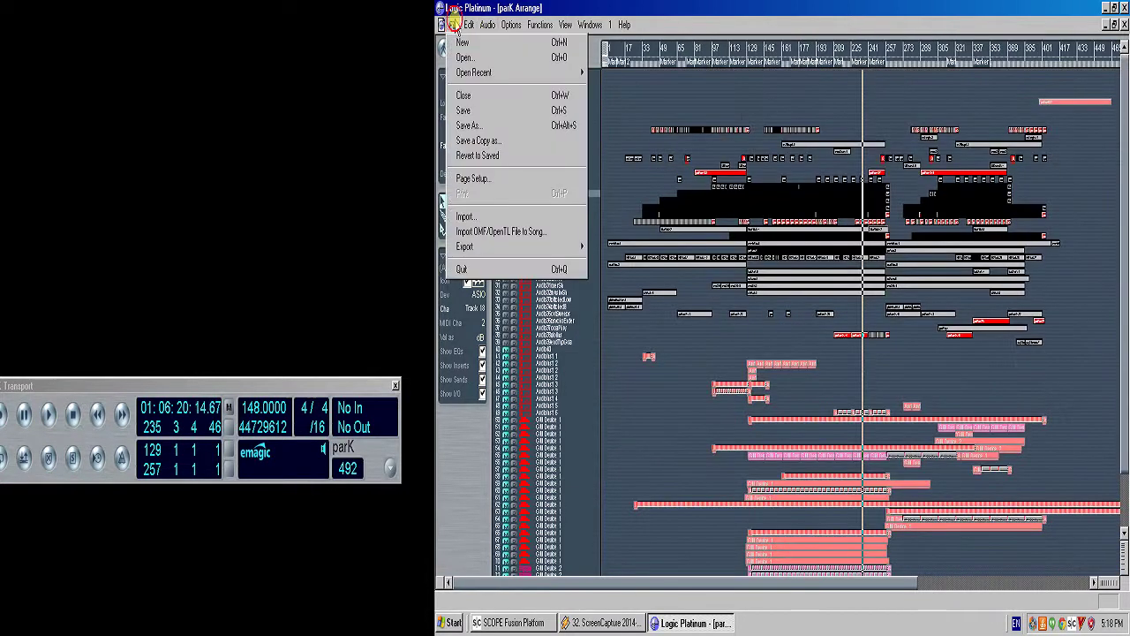
pyautogui.click(483, 95)
pyautogui.click(724, 342)
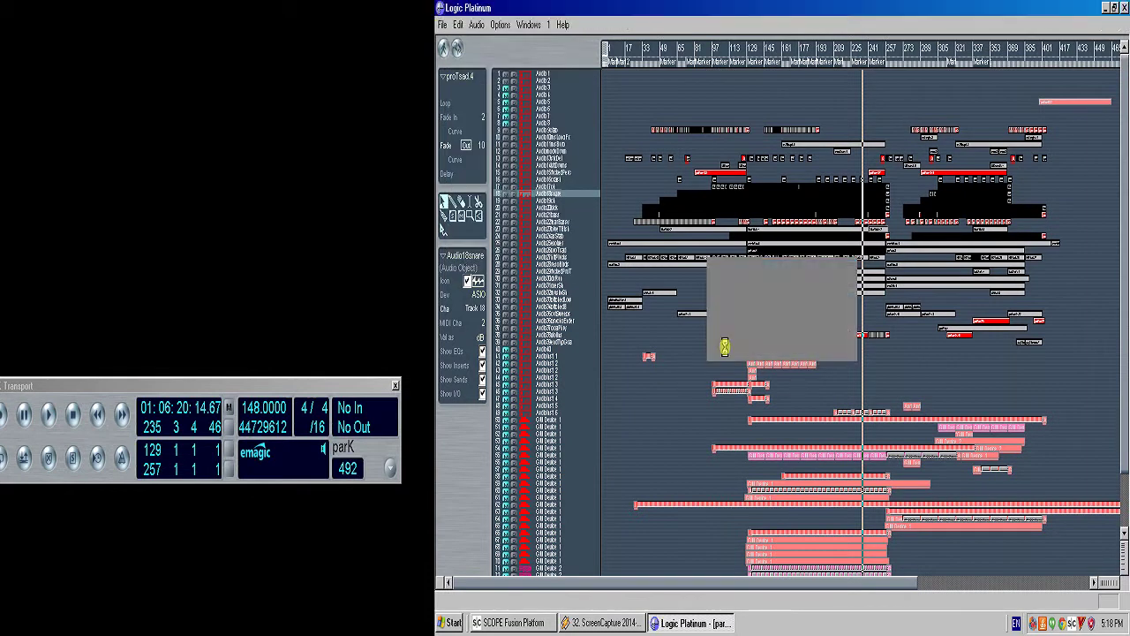
pyautogui.click(444, 26)
pyautogui.moveTo(476, 72)
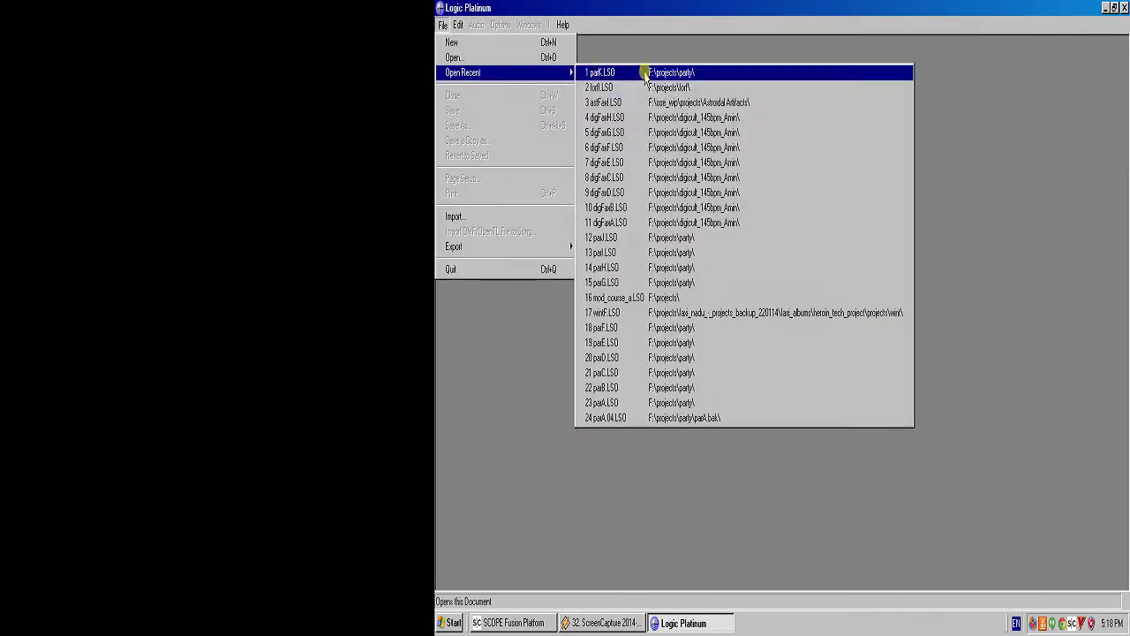
pyautogui.click(732, 103)
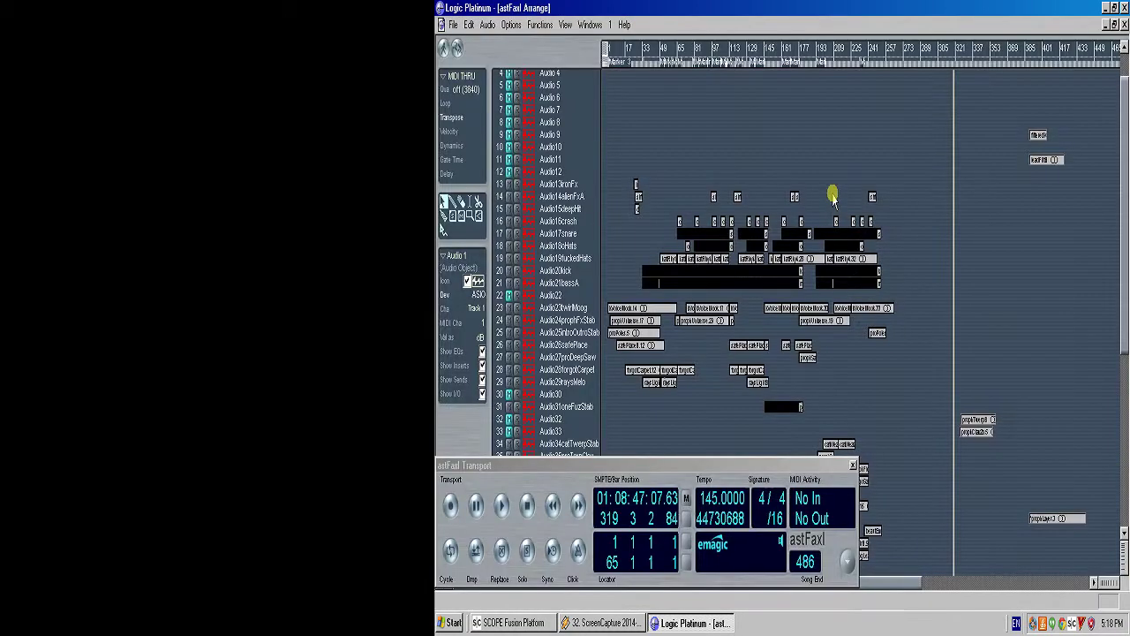
# - Dismiss the backup reminder and move the Transport window clear of the arrangement so all tracks are visible
pyautogui.click(790, 464)
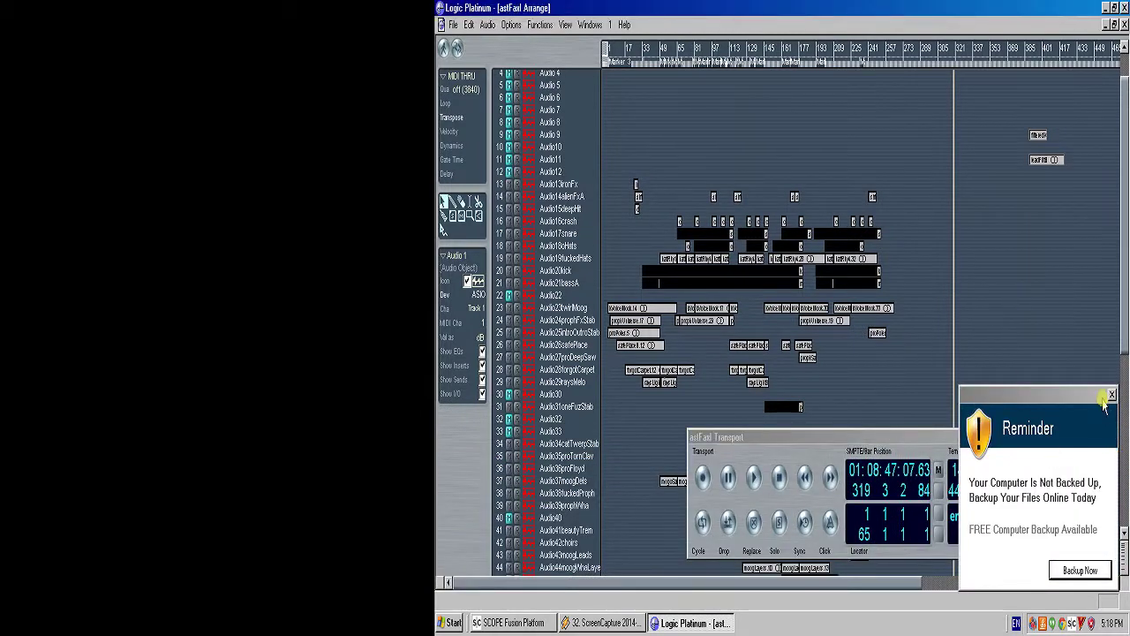
pyautogui.click(1110, 394)
pyautogui.scroll(-10, 1002, 343)
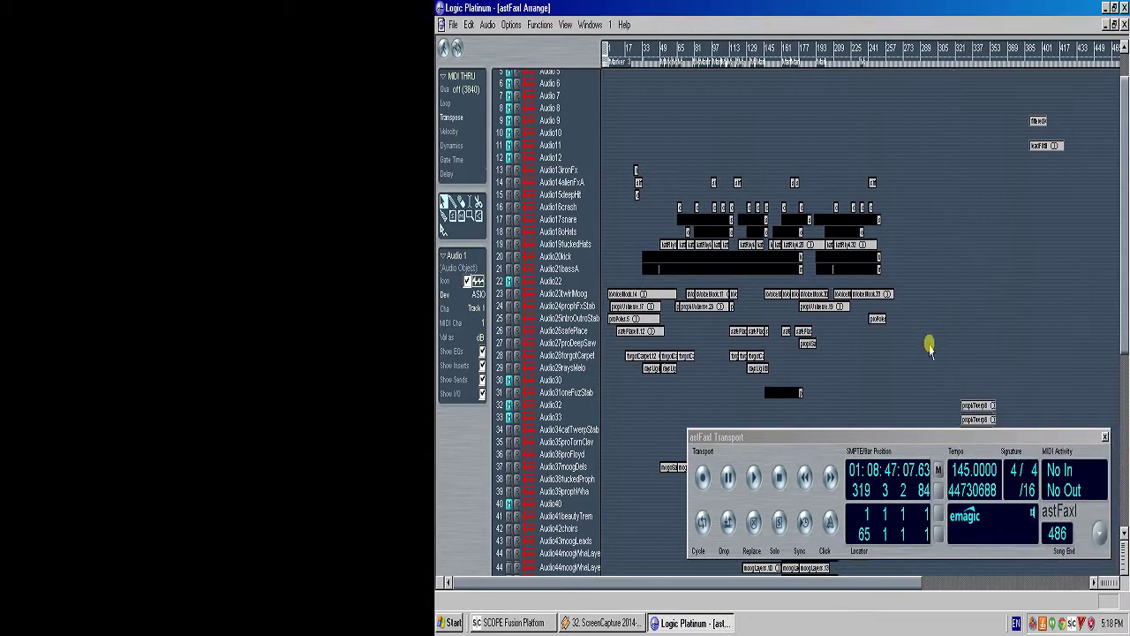
pyautogui.hotkey('ctrl', 'Up')
pyautogui.hotkey('ctrl', 'Up')
pyautogui.hotkey('ctrl', 'Up')
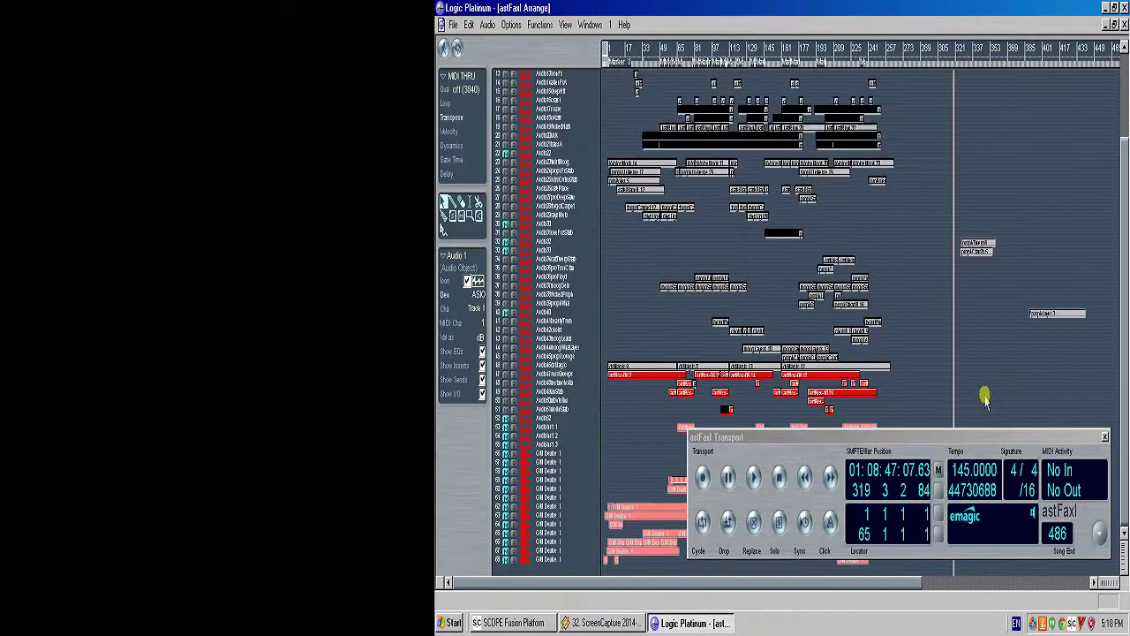
pyautogui.click(965, 436)
pyautogui.click(469, 410)
pyautogui.moveTo(469, 413); pyautogui.dragTo(326, 372)
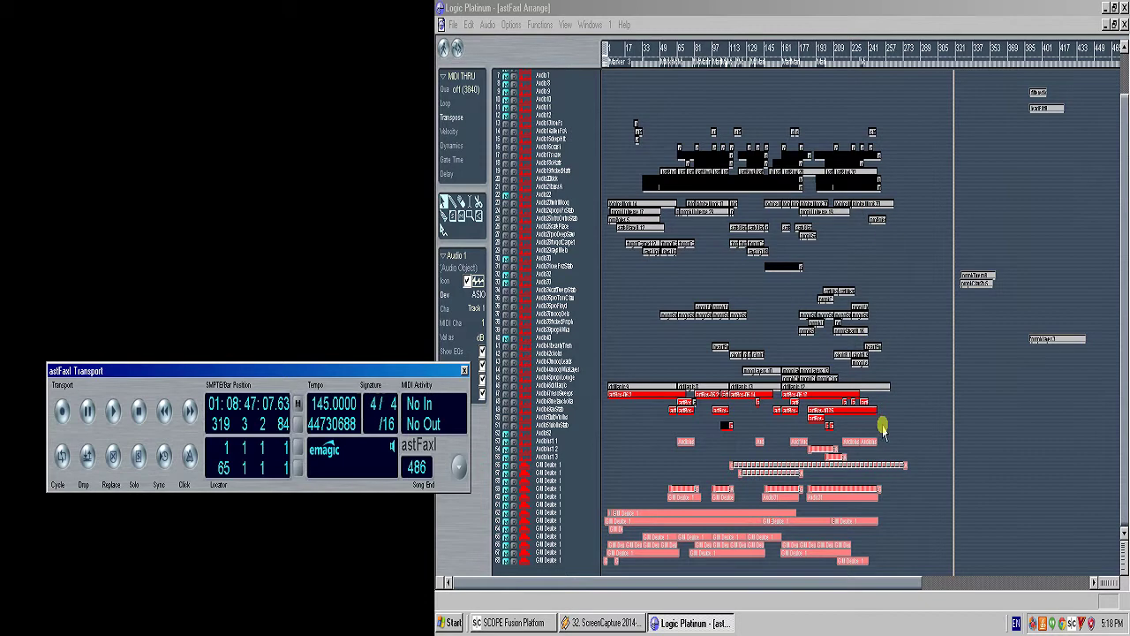
# - Select all the dxMagic regions on track 46
pyautogui.moveTo(911, 437)
pyautogui.mouseDown()
pyautogui.moveTo(686, 144)
pyautogui.moveTo(601, 124)
pyautogui.mouseUp()
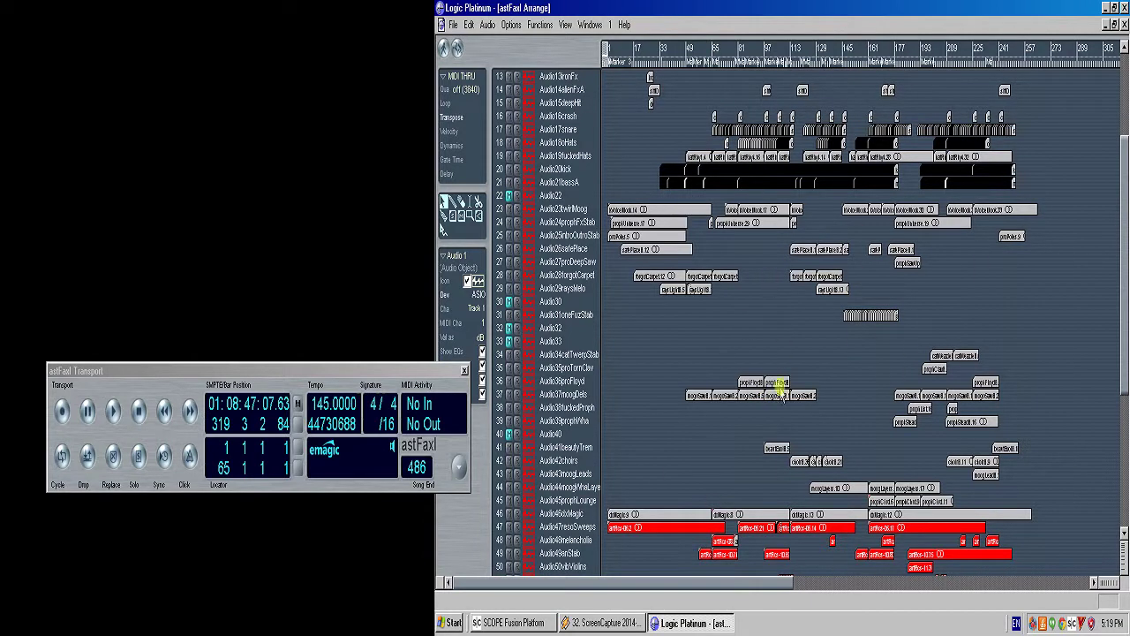
pyautogui.scroll(-1, 685, 180)
pyautogui.scroll(-4, 812, 336)
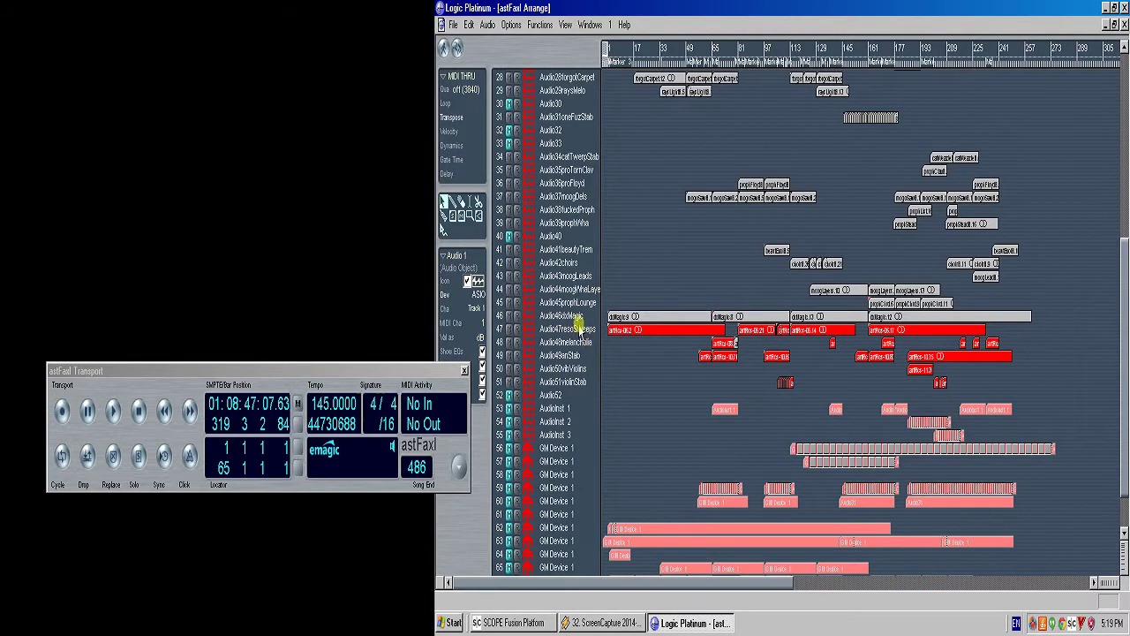
pyautogui.click(580, 318)
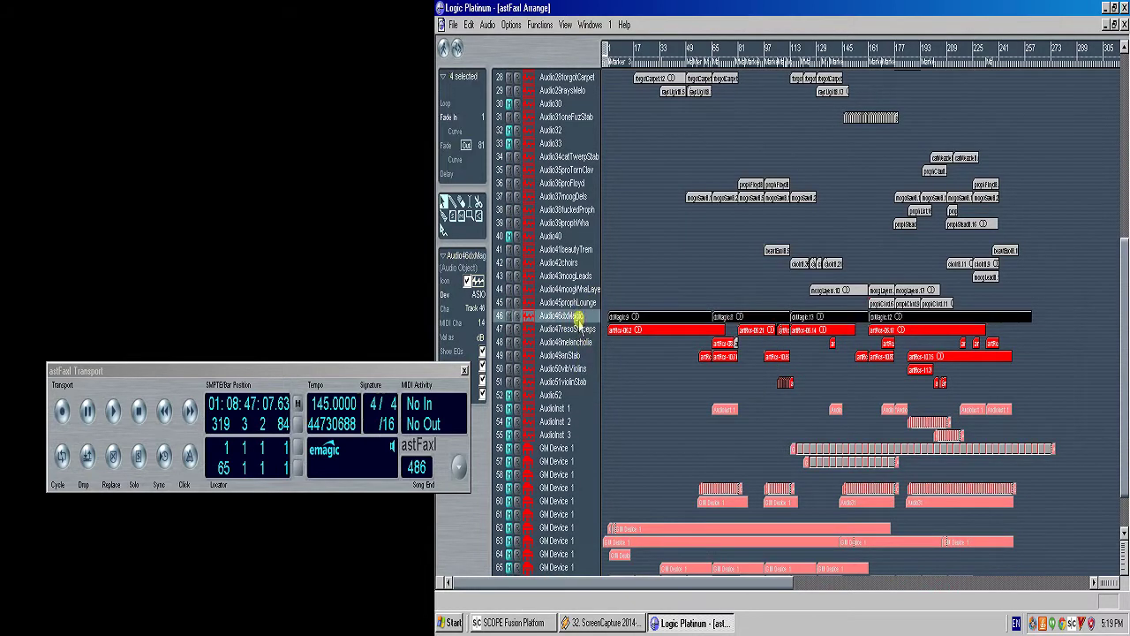
# - Enlarge the waveforms of track 46 dxMagic, highlight all of its regions to examine them, and clear the selection
pyautogui.click(578, 329)
pyautogui.click(579, 316)
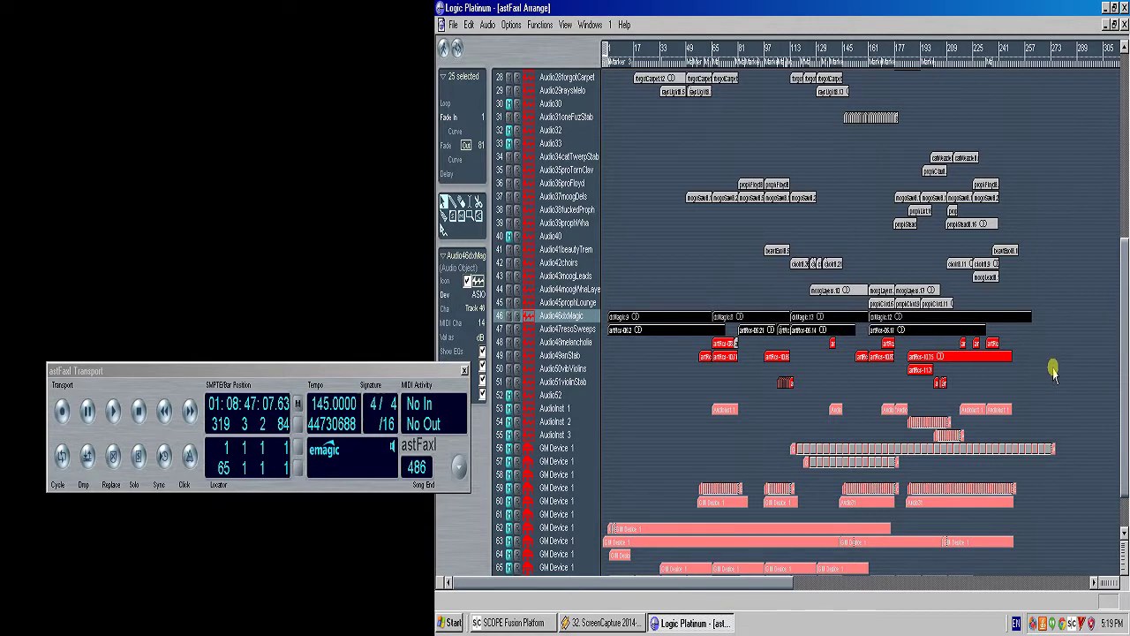
pyautogui.moveTo(1036, 372); pyautogui.dragTo(588, 296)
pyautogui.click(633, 224)
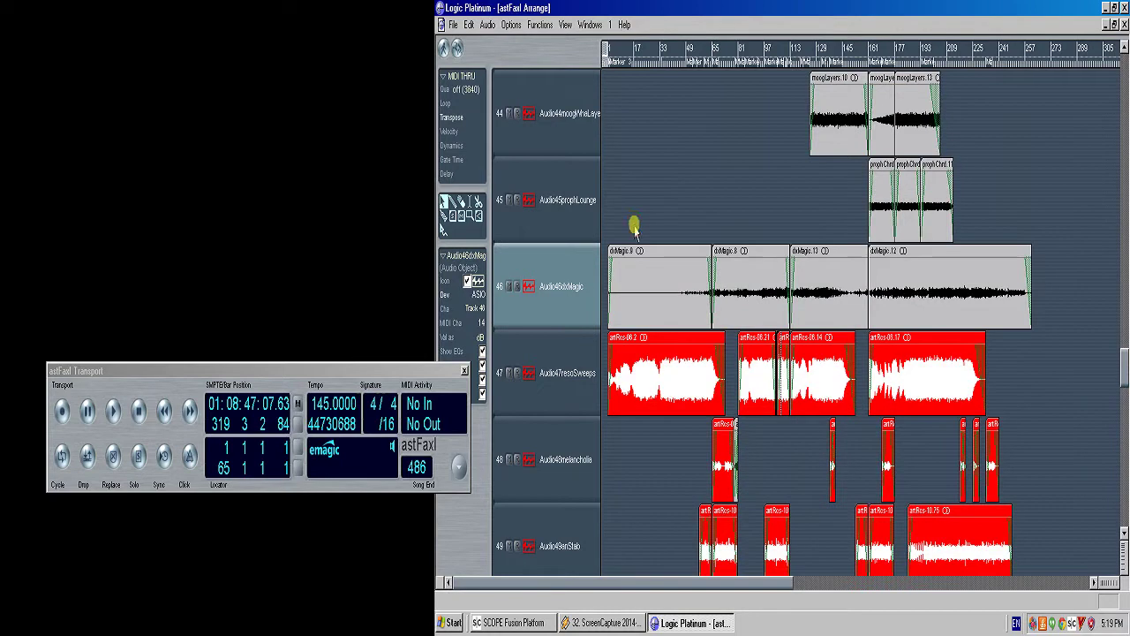
pyautogui.click(579, 262)
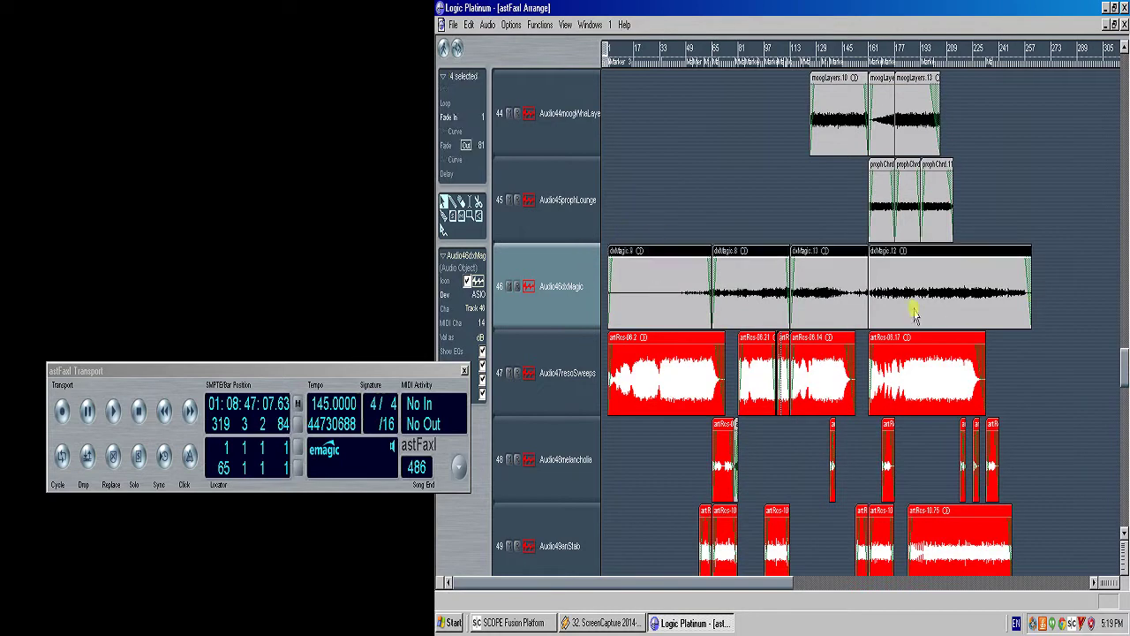
pyautogui.click(863, 228)
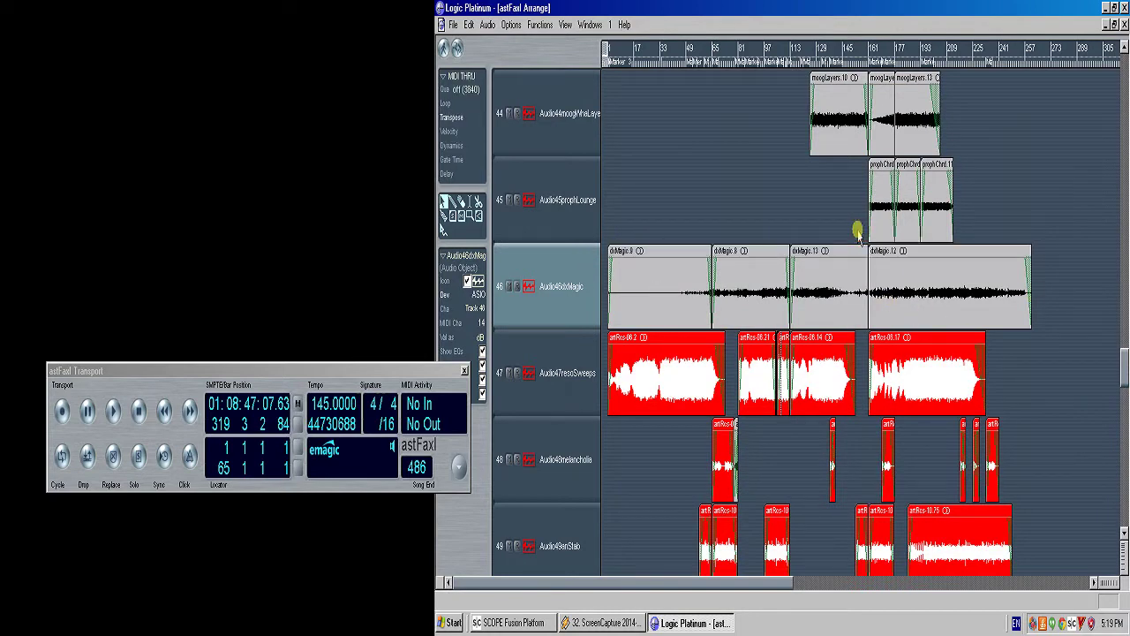
# - Solo the dxMagic.9 region, play it from about bar 56 and stop playback
pyautogui.click(665, 265)
pyautogui.press('s')
pyautogui.doubleClick(697, 65)
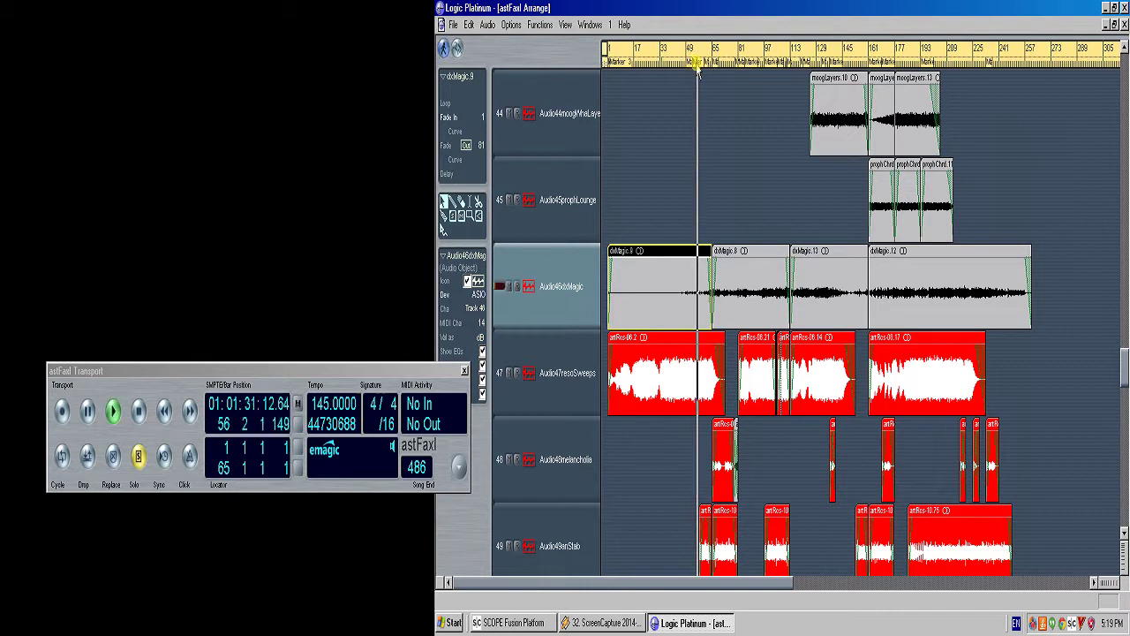
pyautogui.press('space')
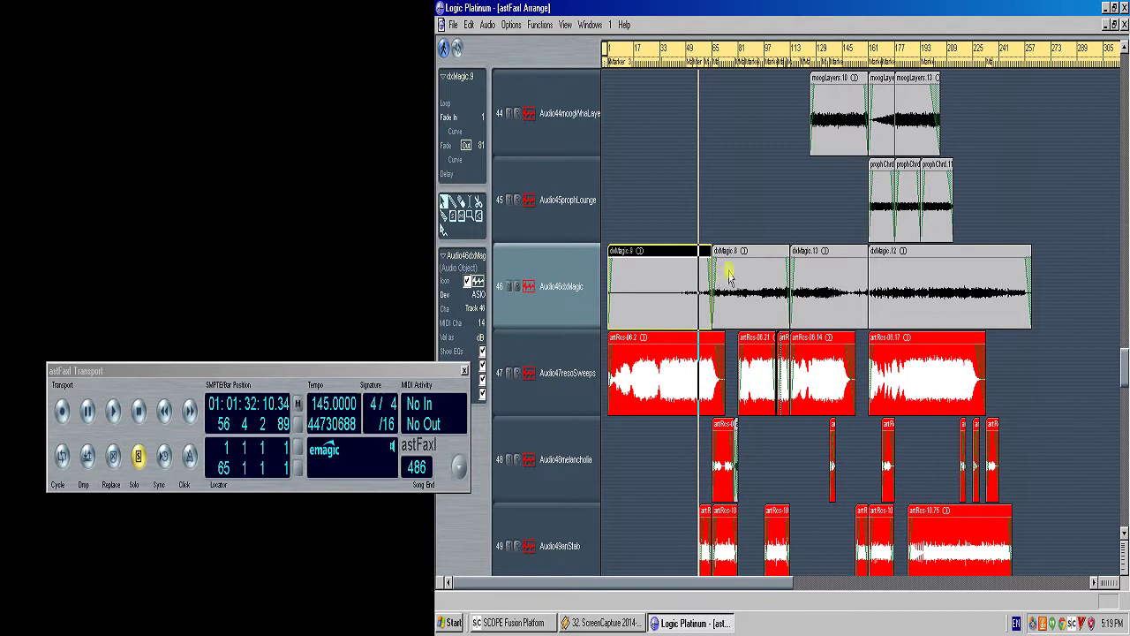
# - Examine the waveforms where dxMagic.9 meets dxMagic.8, moving the song position to about bar 64 and selecting dxMagic.8
pyautogui.moveTo(688, 226); pyautogui.dragTo(717, 338)
pyautogui.moveTo(789, 183); pyautogui.dragTo(857, 468)
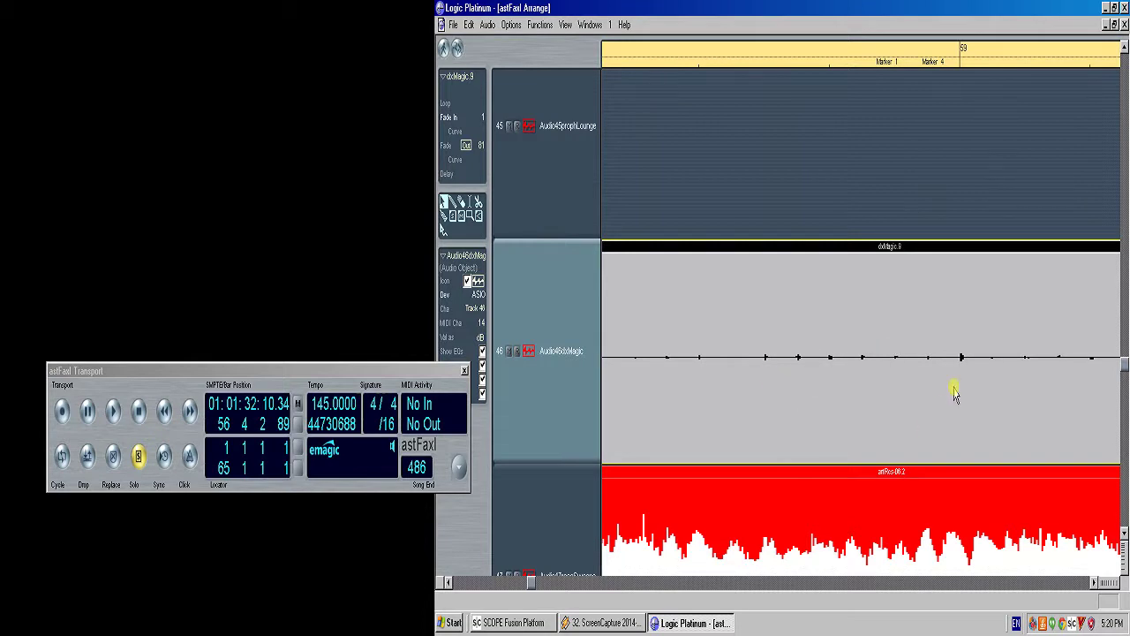
pyautogui.keyDown('ctrl'); pyautogui.click(905, 187); pyautogui.keyUp('ctrl')
pyautogui.keyDown('ctrl'); pyautogui.click(921, 199); pyautogui.keyUp('ctrl')
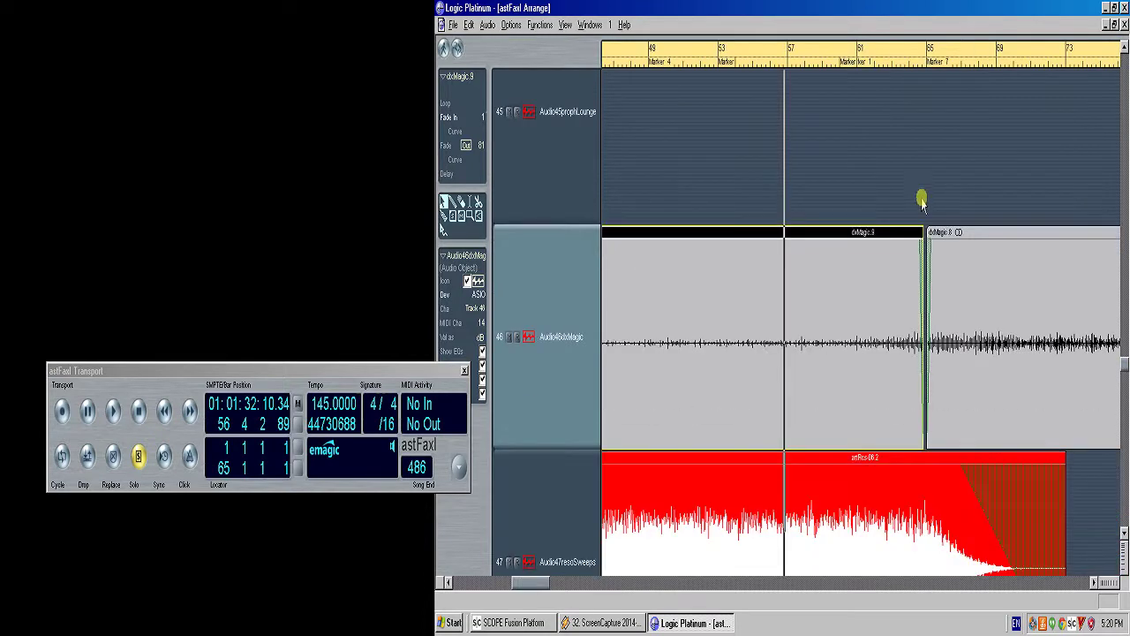
pyautogui.click(924, 62)
pyautogui.click(966, 252)
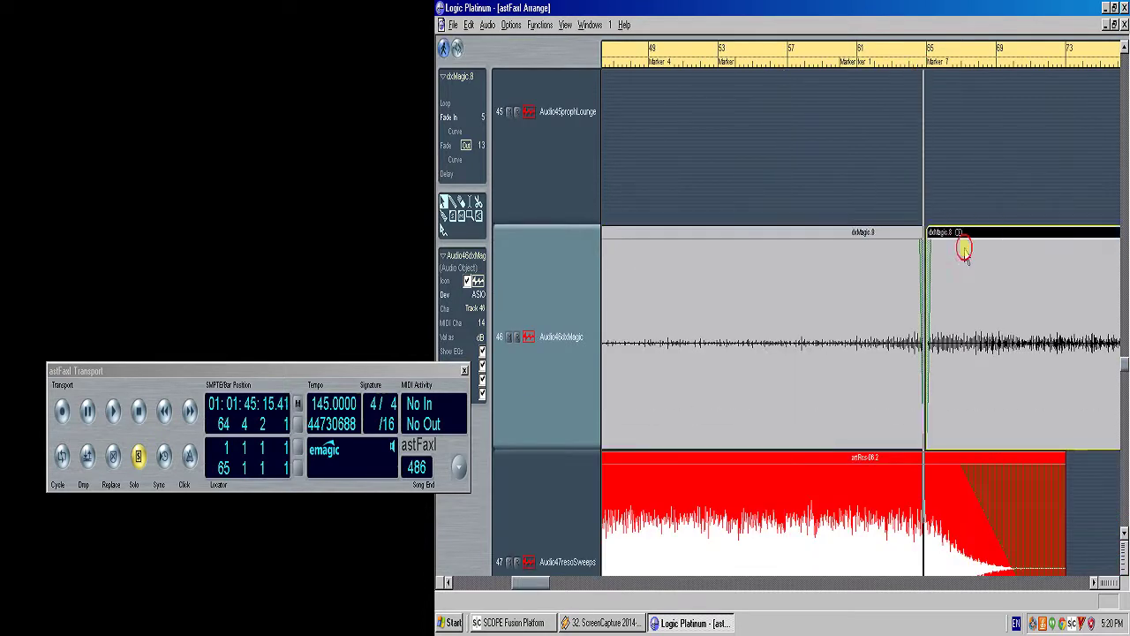
pyautogui.keyDown('ctrl'); pyautogui.click(947, 194); pyautogui.keyUp('ctrl')
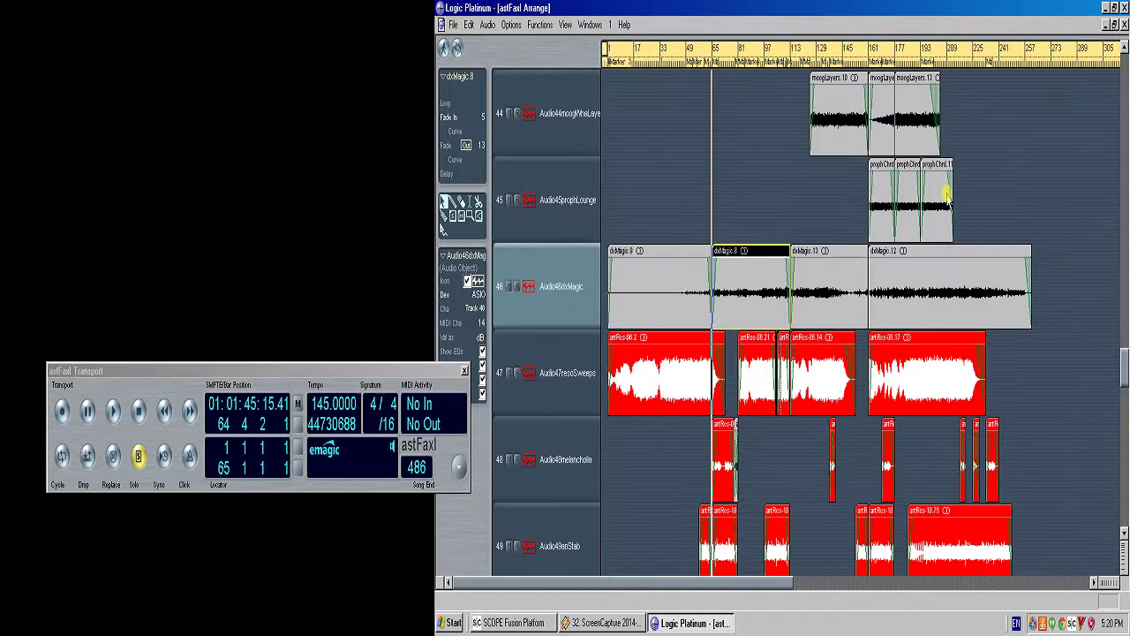
# - Select the dxMagic.9 region, move the song position to bar 59 with cycle off, and start soloed playback
pyautogui.click(773, 172)
pyautogui.click(741, 289)
pyautogui.click(701, 250)
pyautogui.click(700, 53)
pyautogui.click(703, 60)
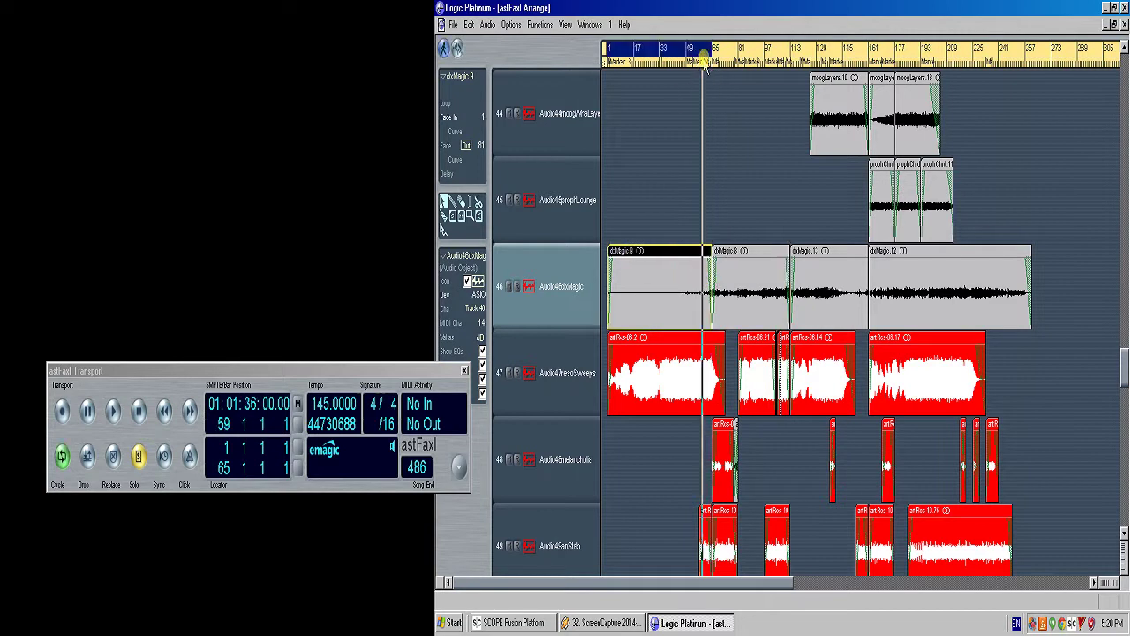
pyautogui.click(705, 54)
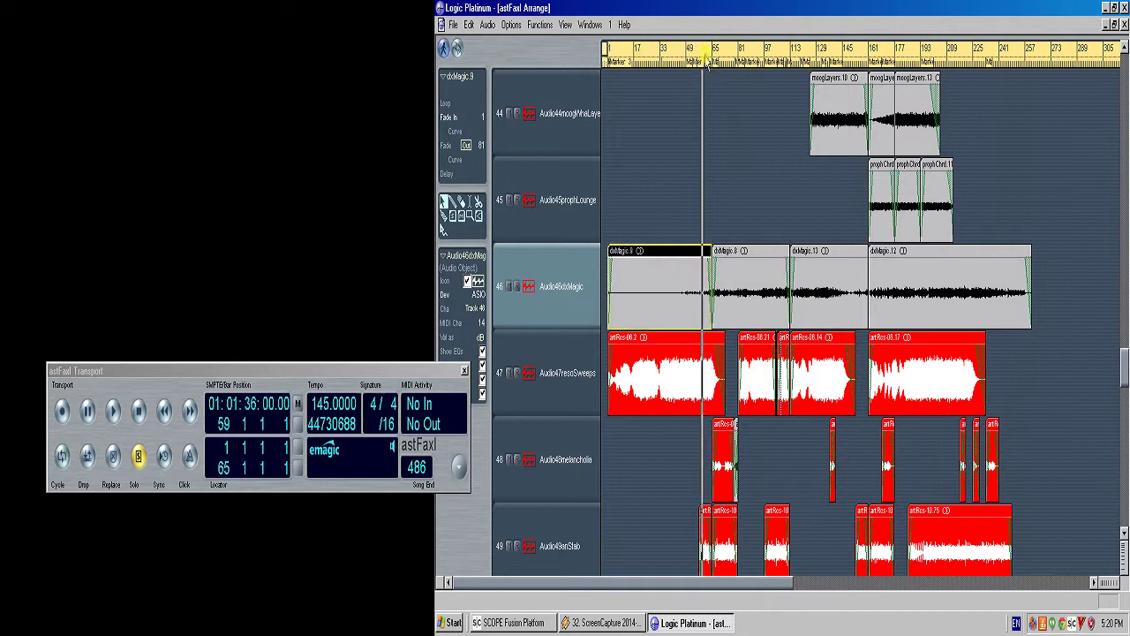
pyautogui.press('space')
# - Switch the soloed playback to the dxMagic.8 region, skip ahead through about bars 70, 92 and 100 with cycle off, and stop
pyautogui.click(747, 256)
pyautogui.click(720, 55)
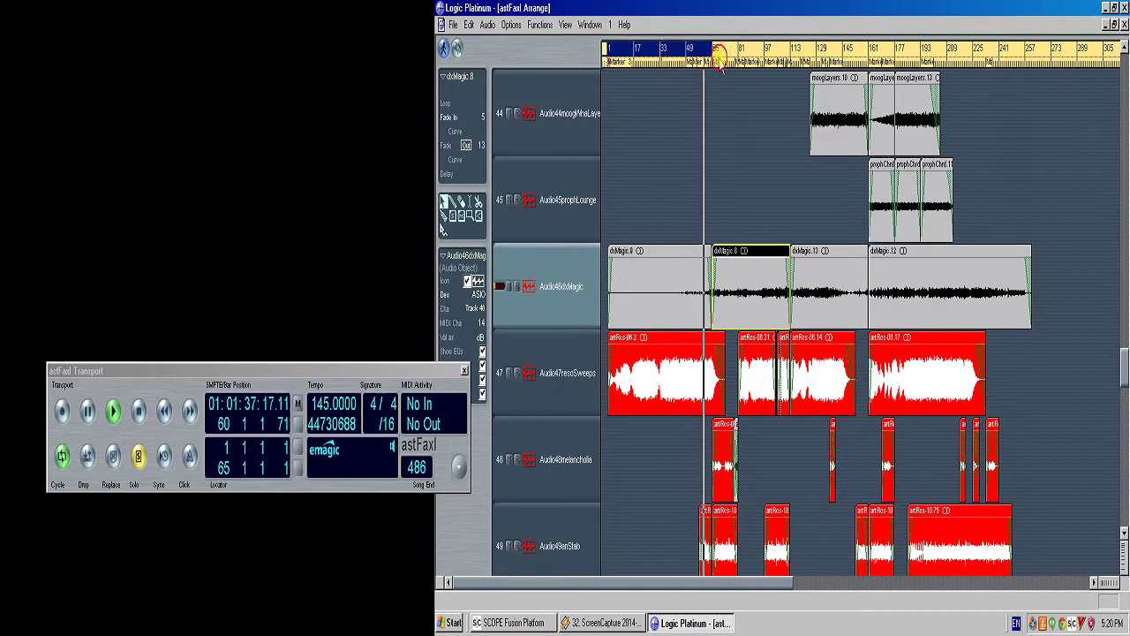
pyautogui.click(720, 55)
pyautogui.click(721, 61)
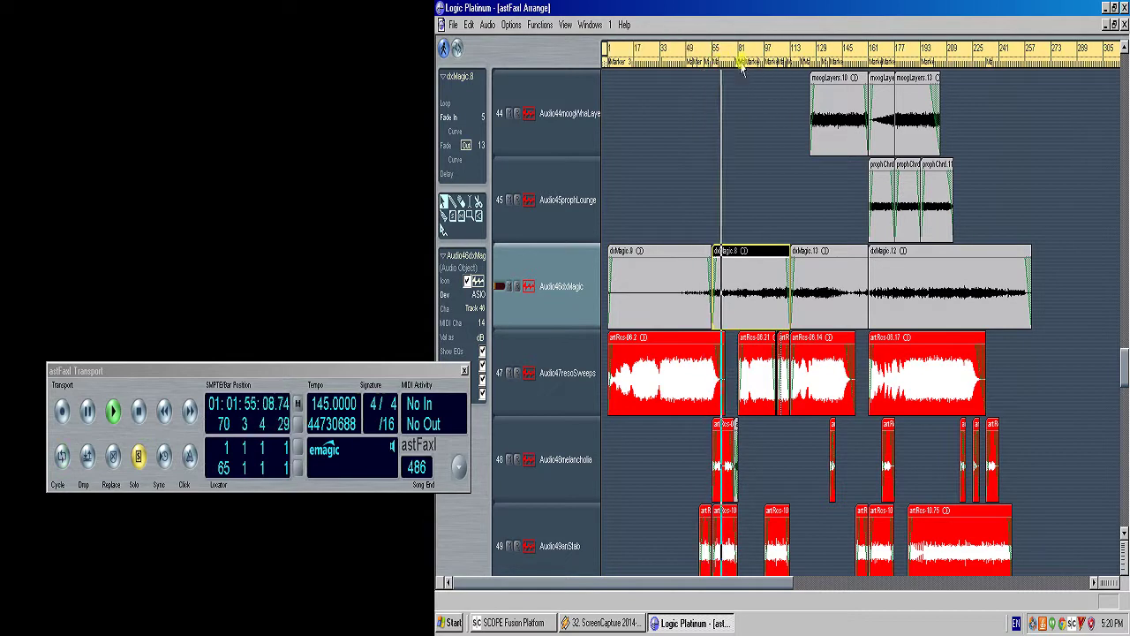
pyautogui.click(740, 67)
pyautogui.click(760, 69)
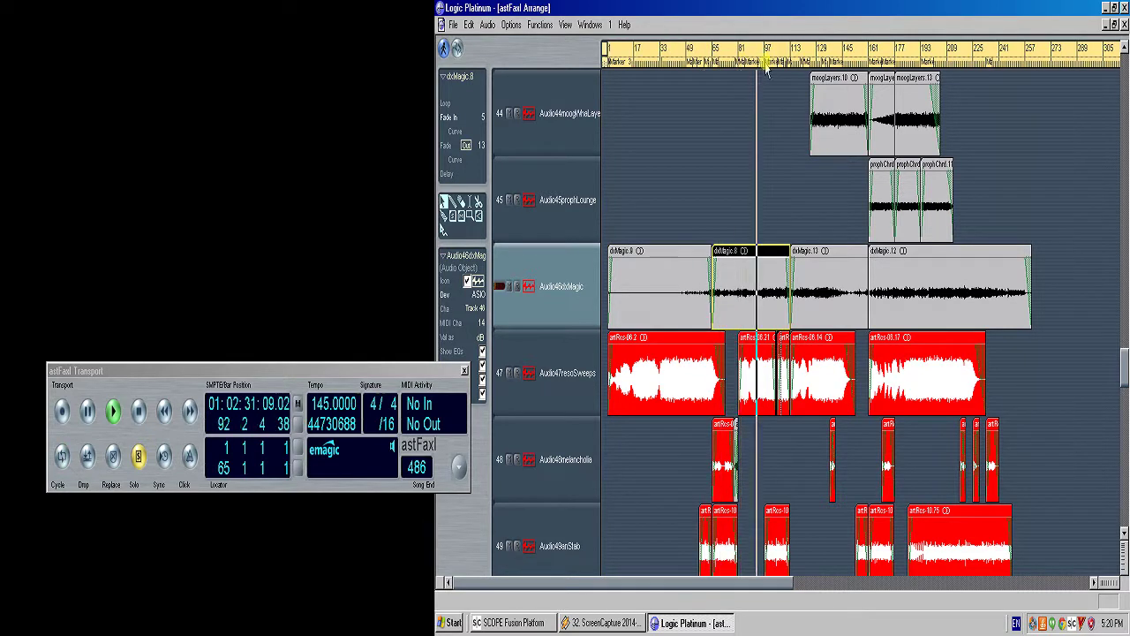
pyautogui.click(764, 68)
pyautogui.click(769, 70)
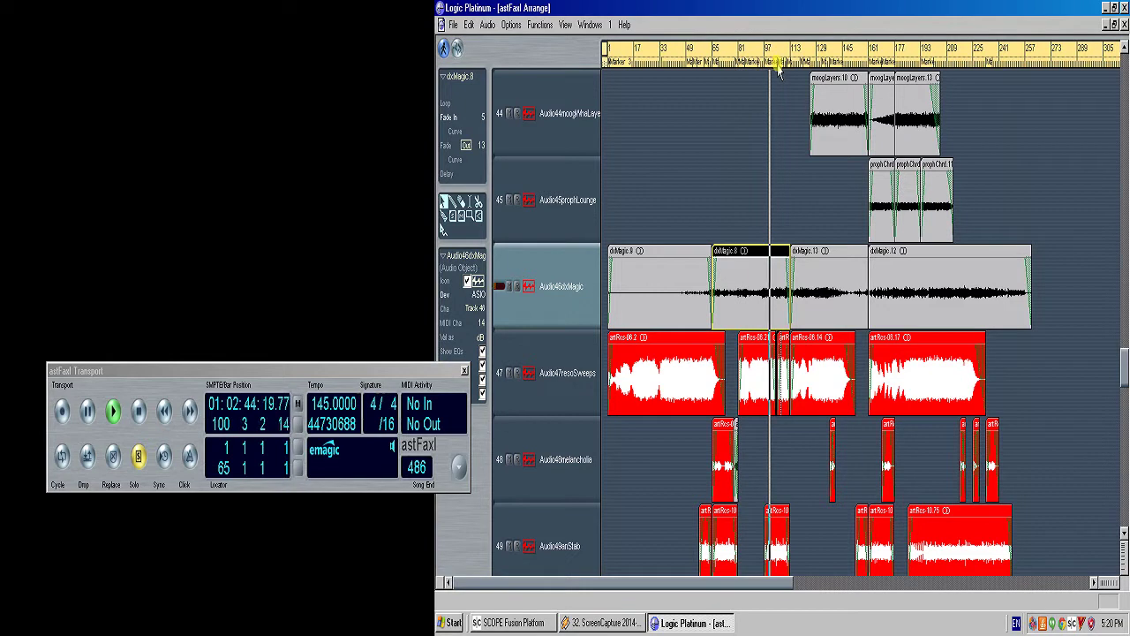
pyautogui.press('space')
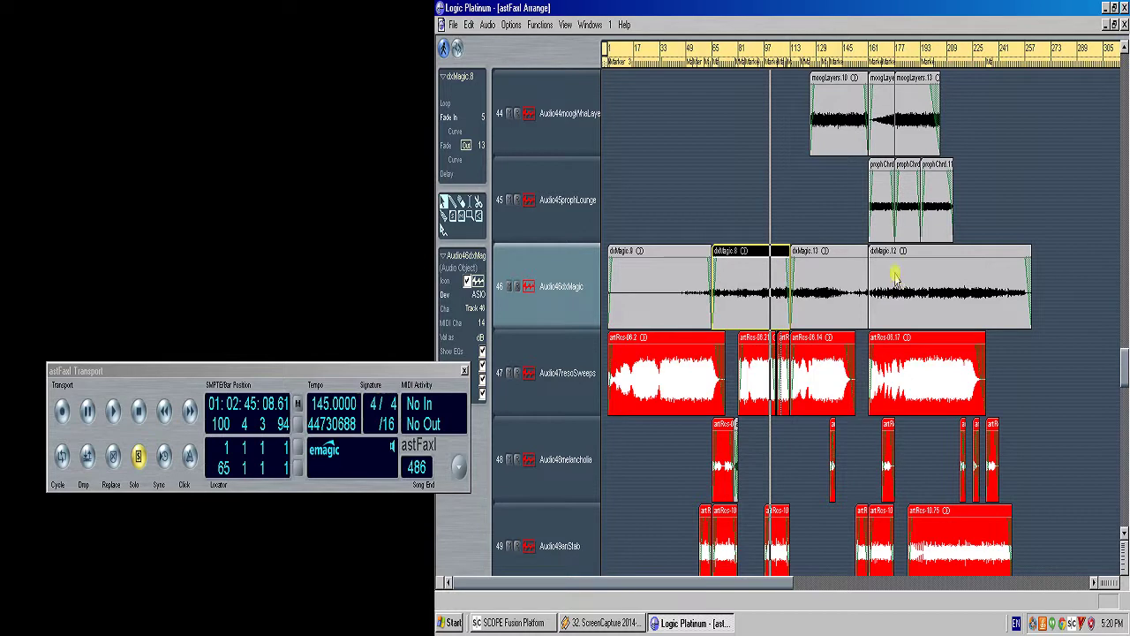
# - Play the soloed dxMagic.13 region from about bar 115 and restore the overview of all tracks
pyautogui.doubleClick(795, 64)
pyautogui.click(816, 283)
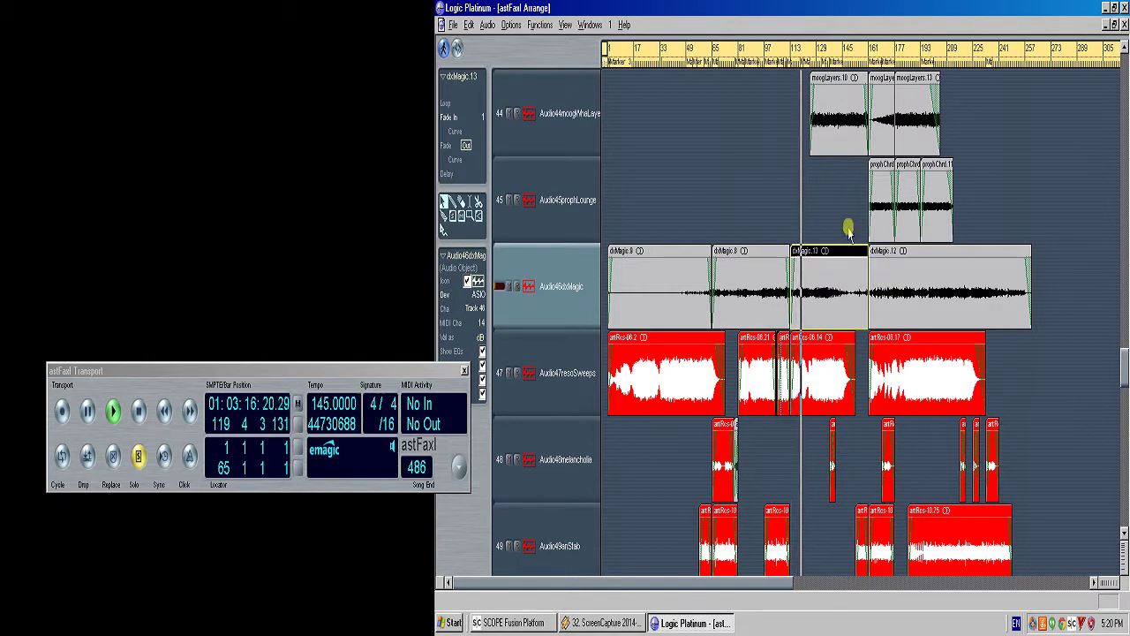
pyautogui.hotkey('ctrl', 'Up')
# - Audition the soloed dxMagic.12 region at about bars 167, 192, 208 and 224, turn solo off and stop playback
pyautogui.click(874, 317)
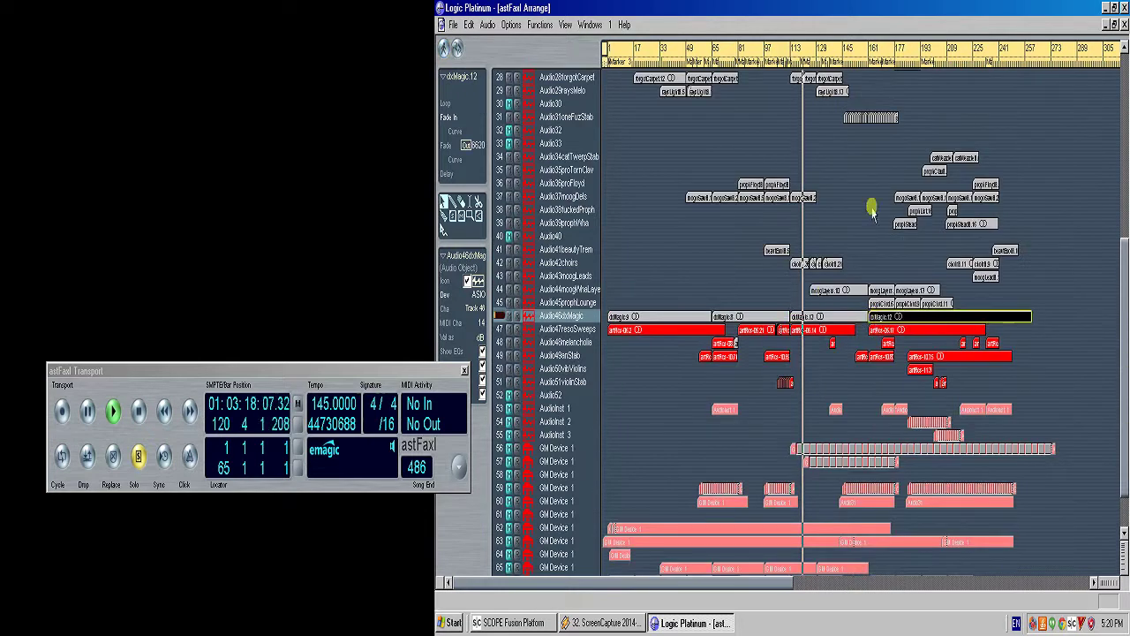
pyautogui.click(879, 66)
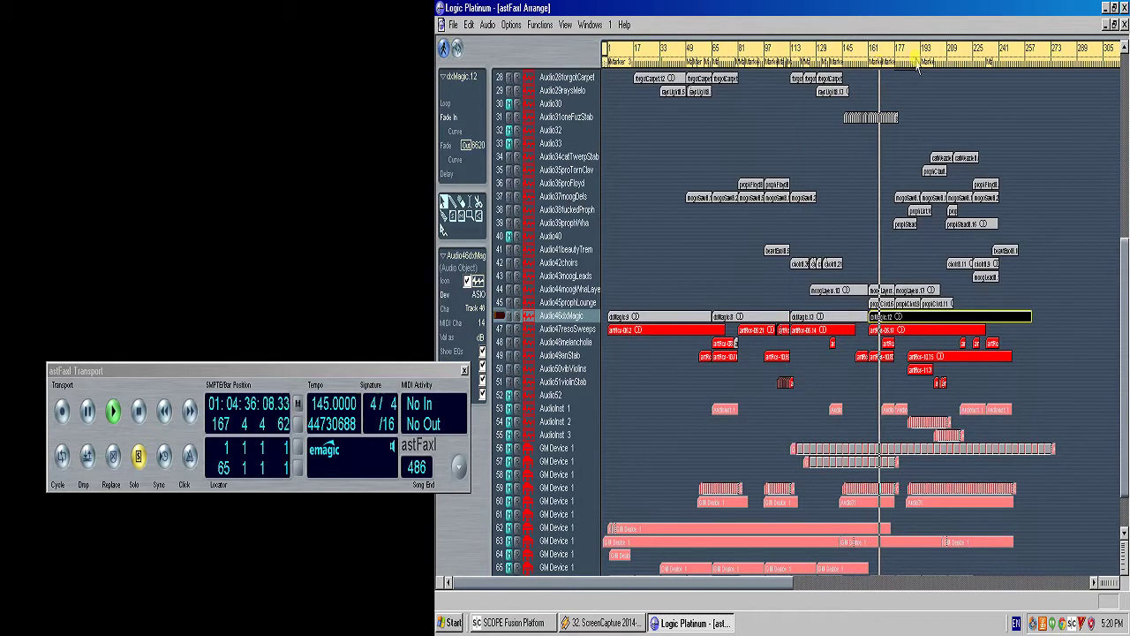
pyautogui.click(917, 49)
pyautogui.click(922, 66)
pyautogui.press('space')
pyautogui.click(932, 49)
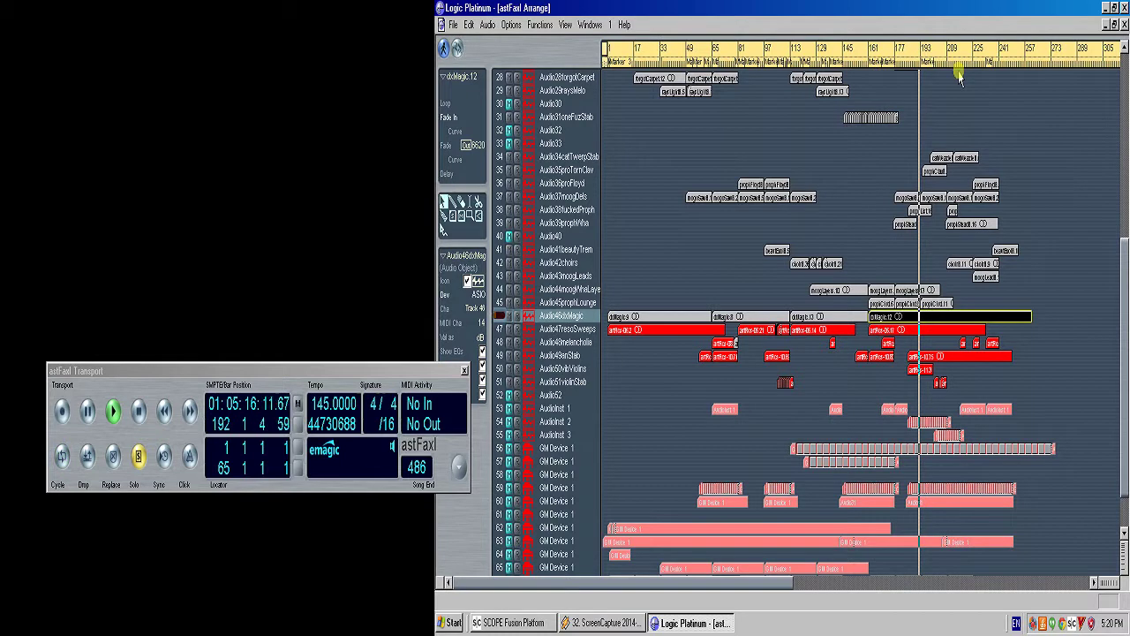
pyautogui.click(947, 66)
pyautogui.click(965, 55)
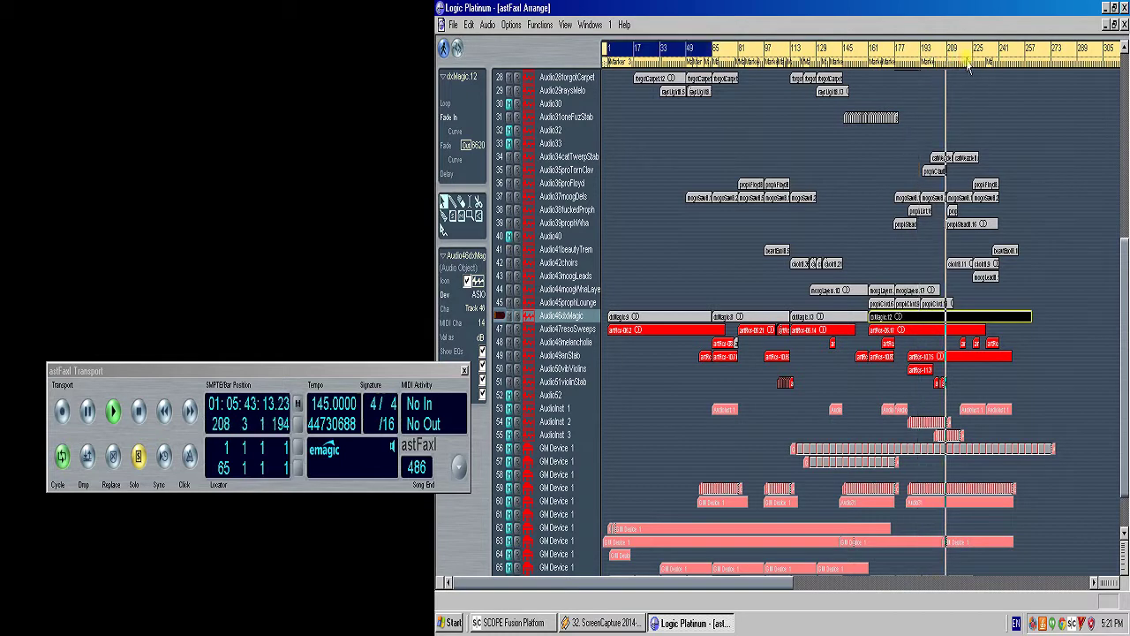
pyautogui.click(970, 64)
pyautogui.click(706, 49)
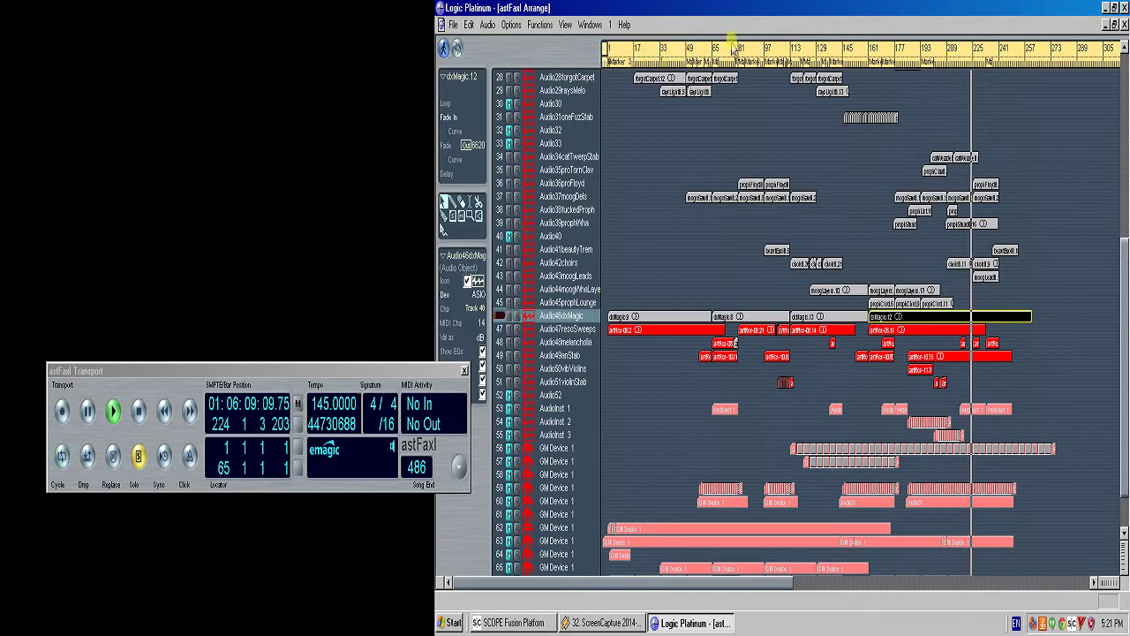
pyautogui.press('space')
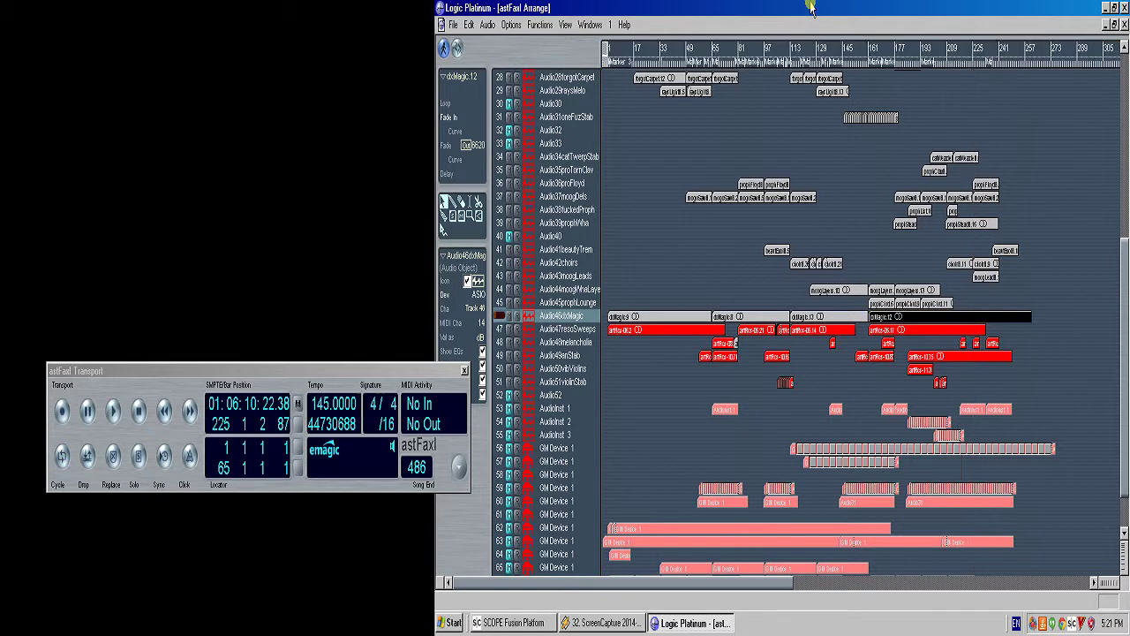
# - Select all regions on track 37 moogDels and inspect its first region, mogoSawB.14, in the sample editor before closing it
pyautogui.scroll(1, 954, 333)
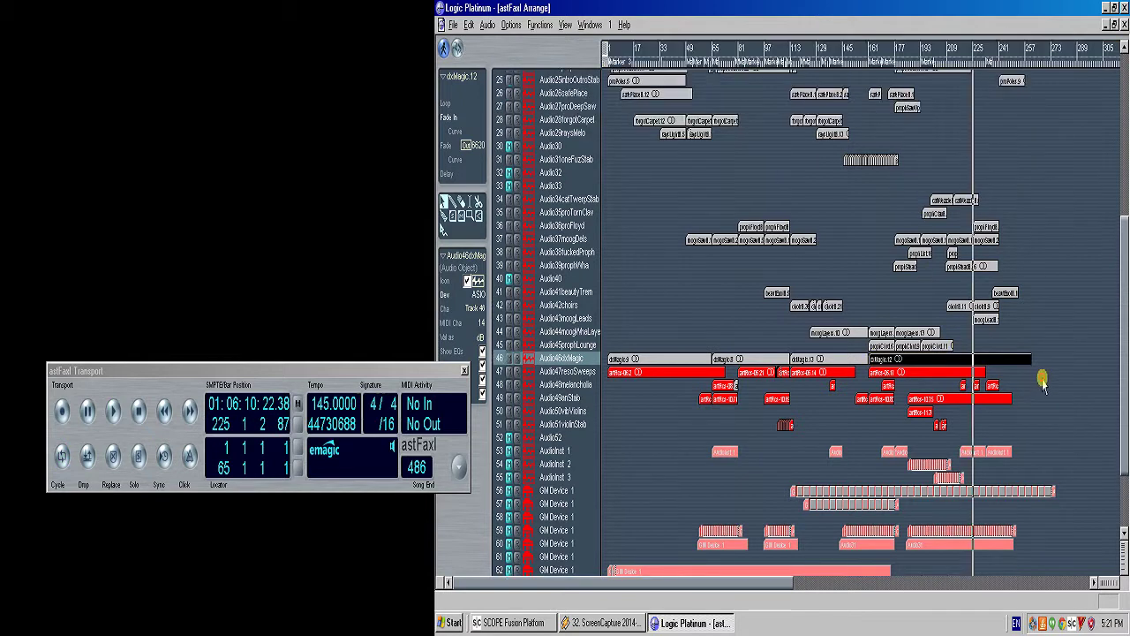
pyautogui.moveTo(685, 179); pyautogui.dragTo(1046, 398)
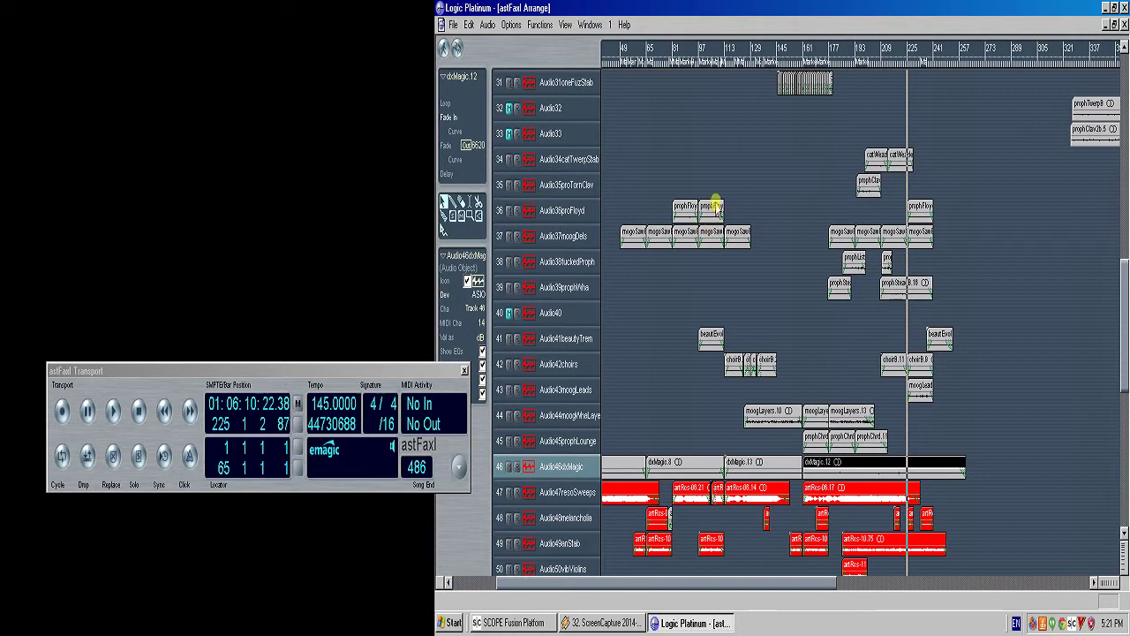
pyautogui.click(560, 241)
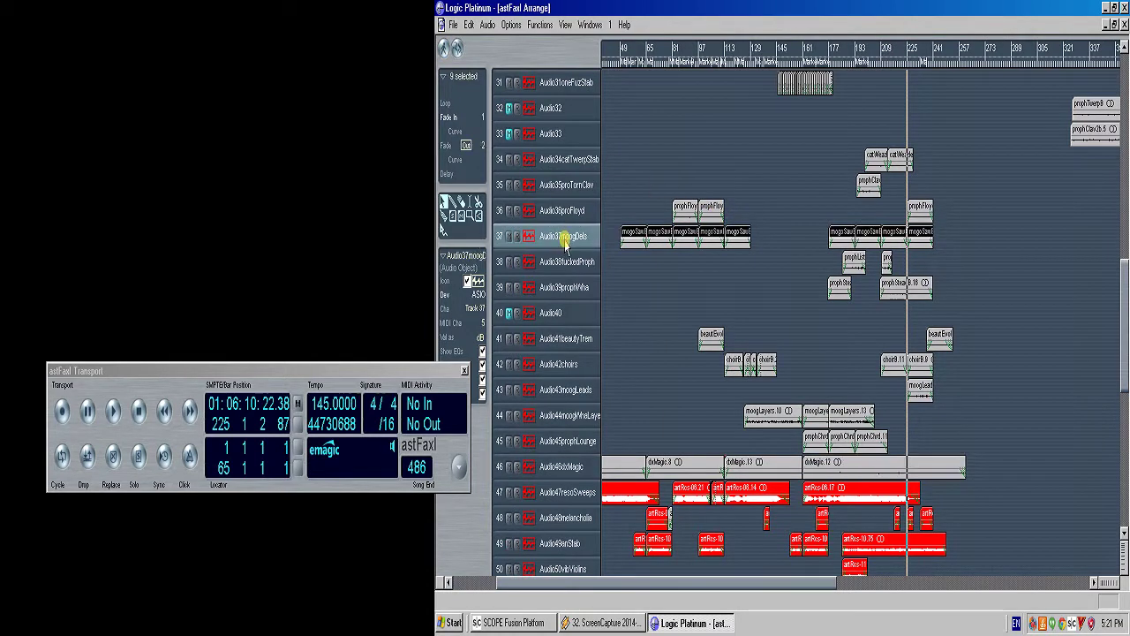
pyautogui.doubleClick(632, 231)
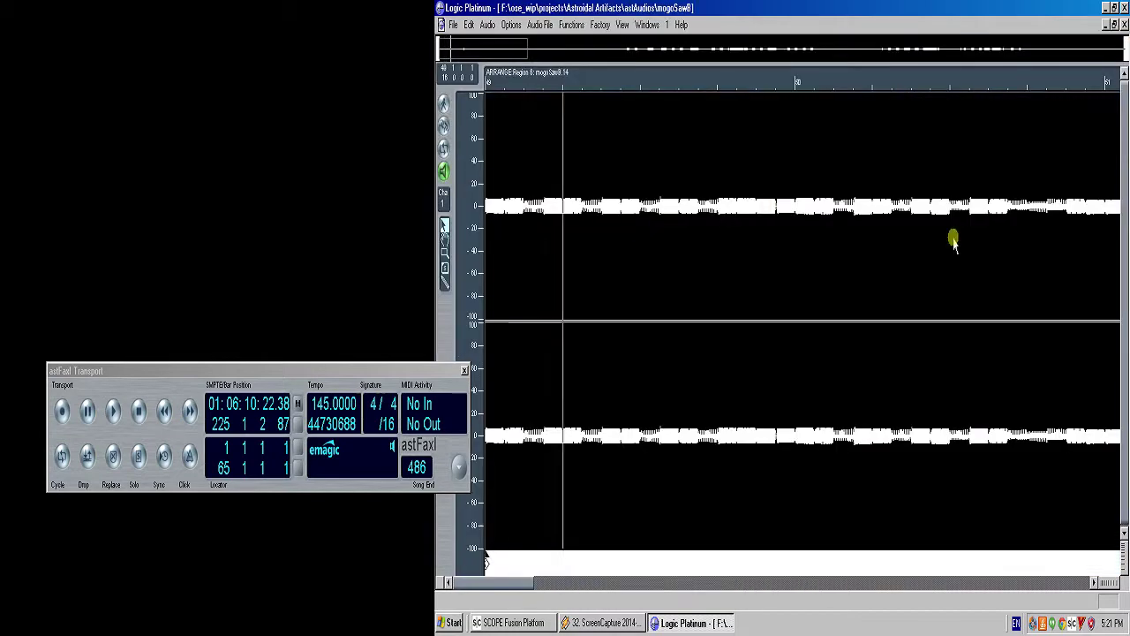
pyautogui.click(1123, 27)
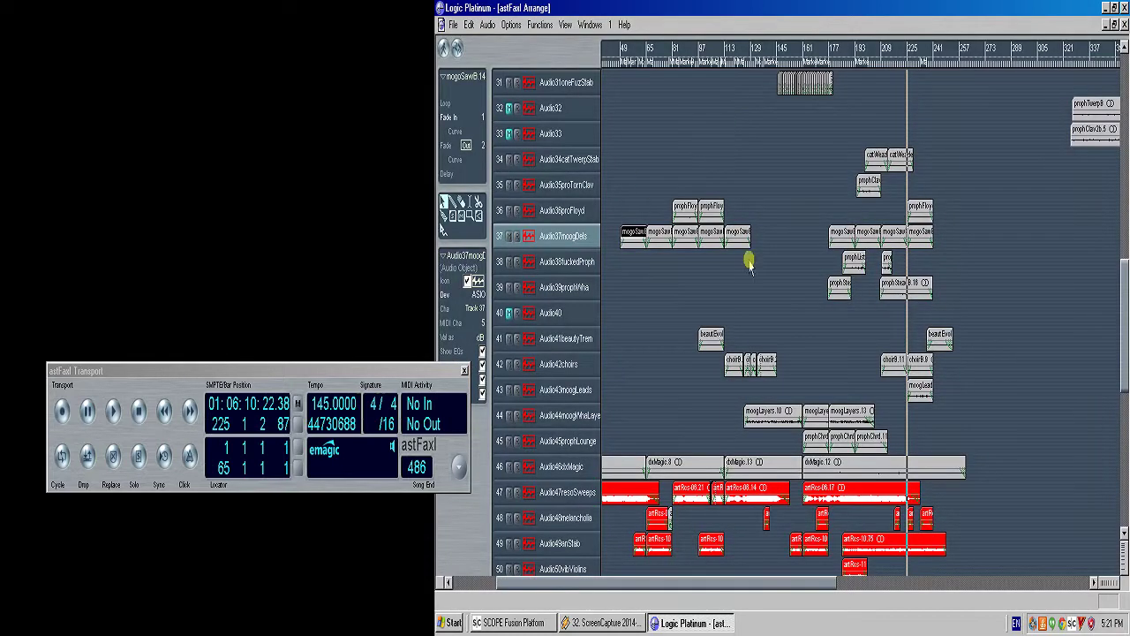
# - View the insert effects on the track 37 moogDels channel strip in the Environment mixer and close the mixer
pyautogui.moveTo(767, 292); pyautogui.dragTo(592, 248)
pyautogui.doubleClick(579, 140)
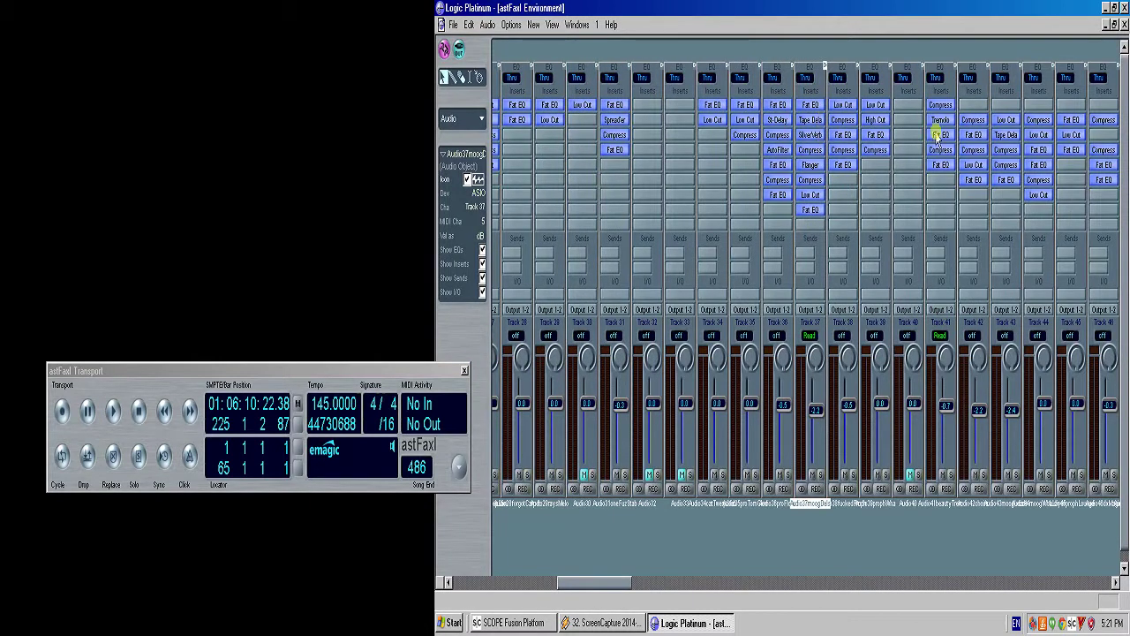
pyautogui.click(1123, 27)
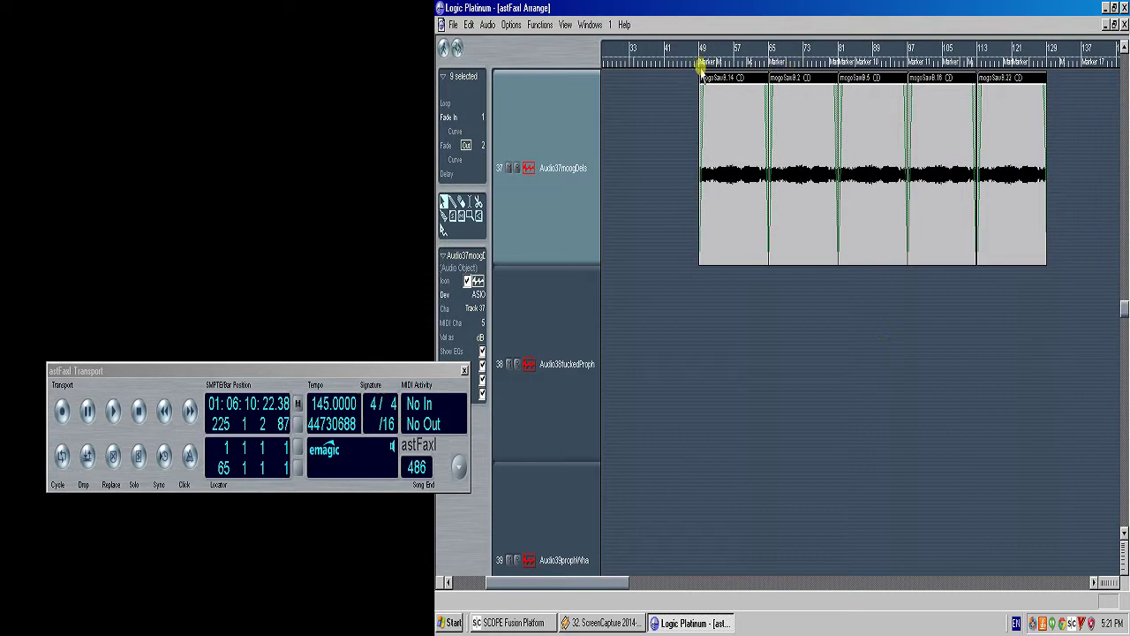
# - Solo the selected moogDels regions, play them from bar 49, and frame the surrounding tracks in the arrangement
pyautogui.press('s')
pyautogui.click(699, 67)
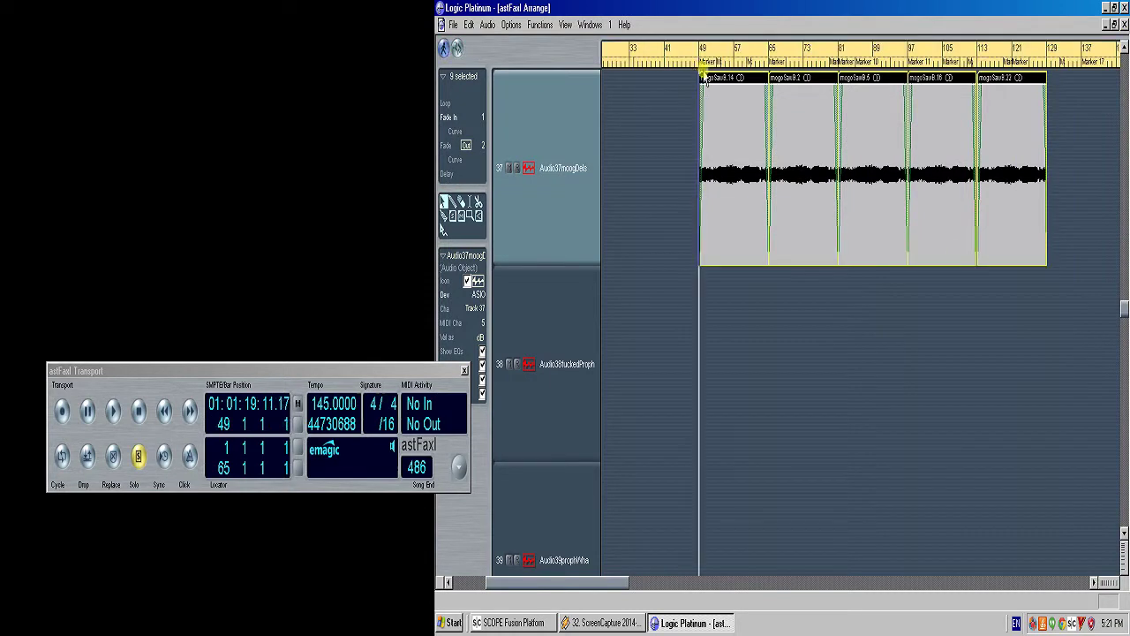
pyautogui.press('space')
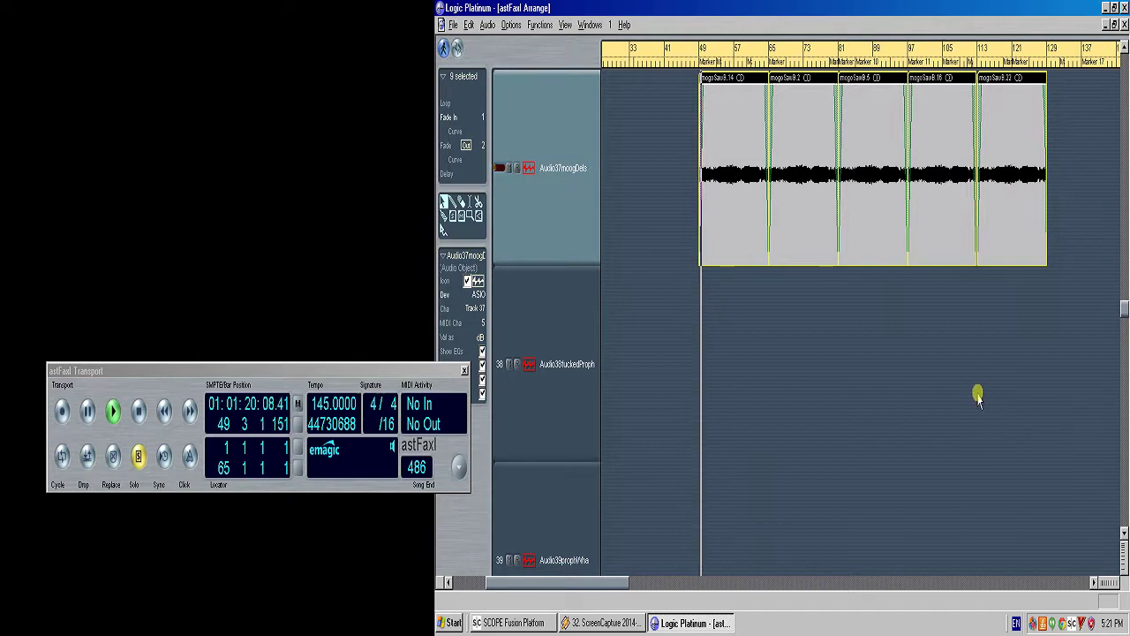
pyautogui.keyDown('ctrl'); pyautogui.click(978, 393); pyautogui.keyUp('ctrl')
pyautogui.hotkey('ctrl', 'Up')
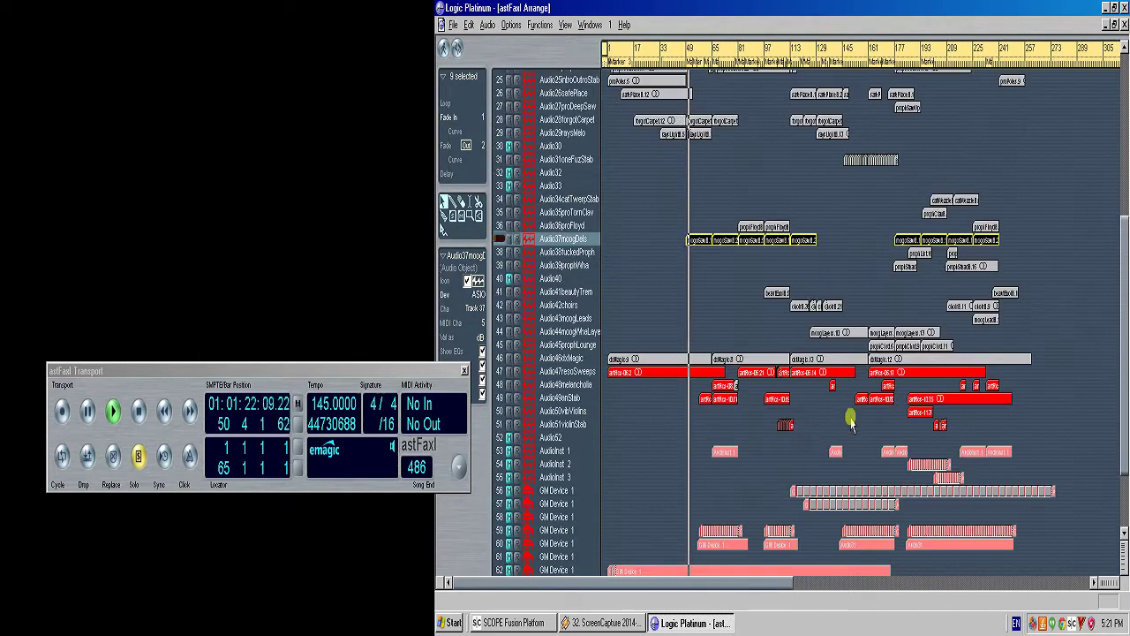
pyautogui.moveTo(852, 433); pyautogui.dragTo(611, 187)
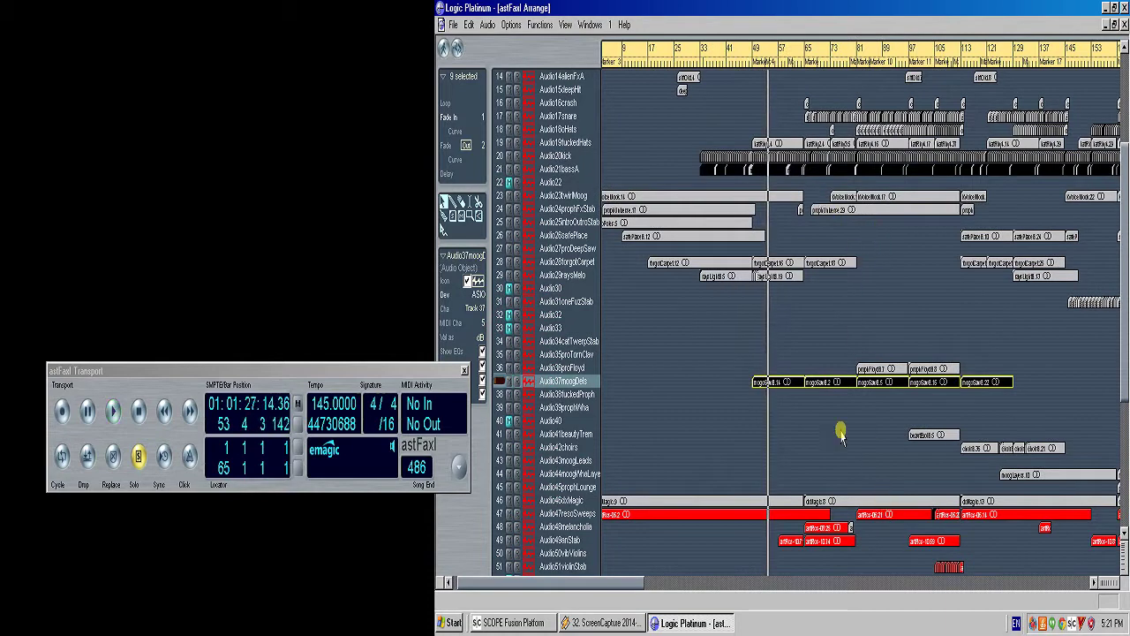
# - Audition the dxMagic.8 and mogoSawB.2 regions together in solo, starting playback just before bar 65
pyautogui.click(863, 545)
pyautogui.scroll(-1, 858, 552)
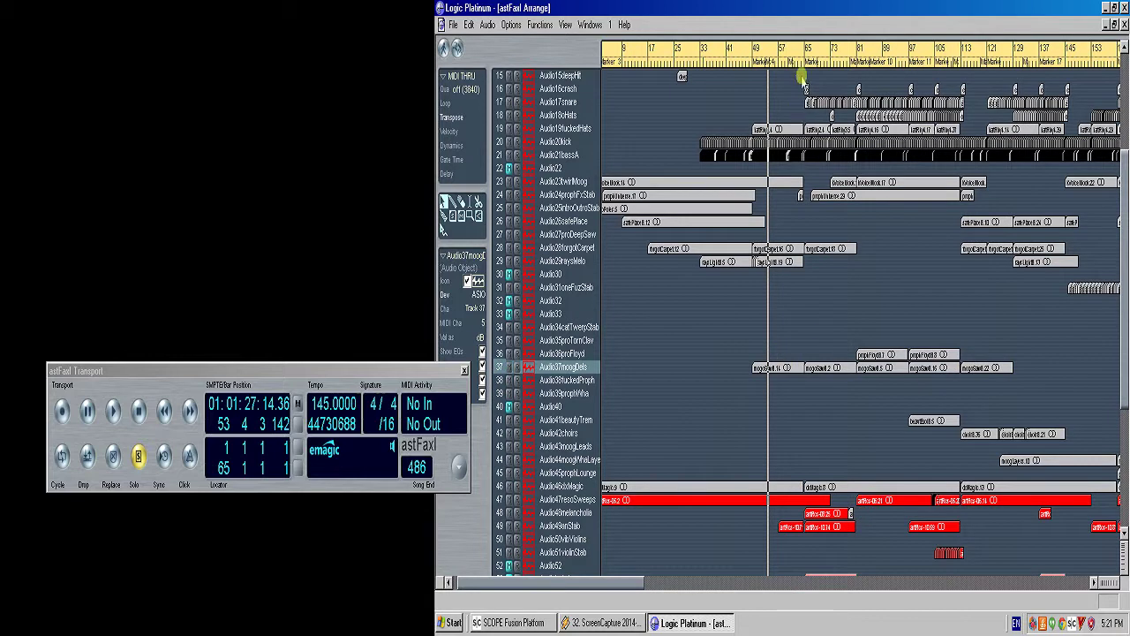
pyautogui.click(804, 68)
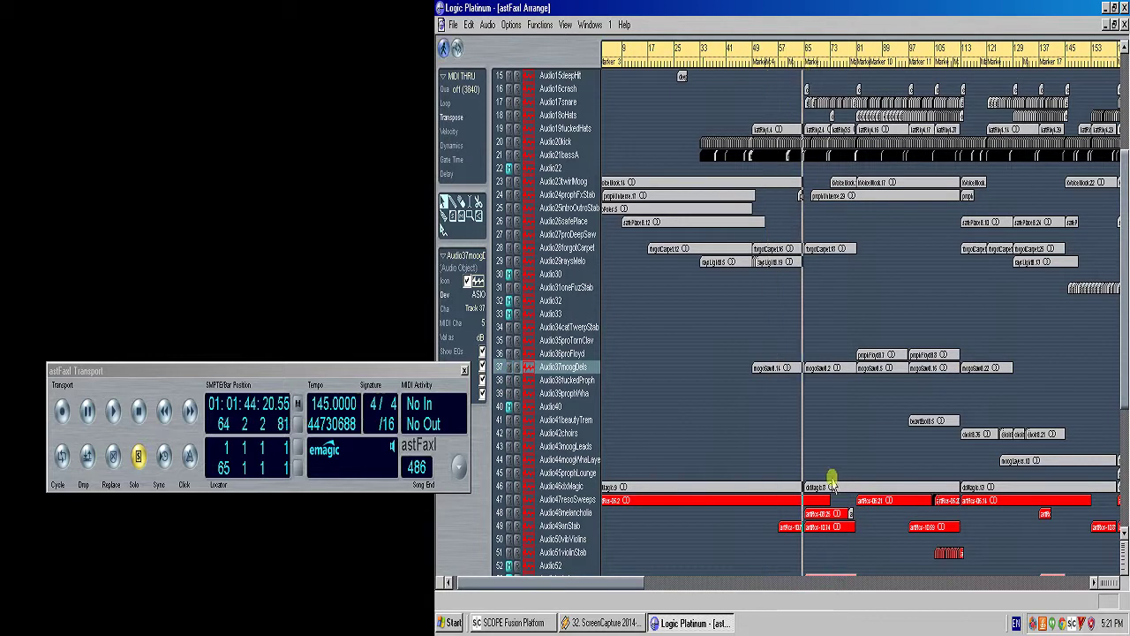
pyautogui.click(817, 487)
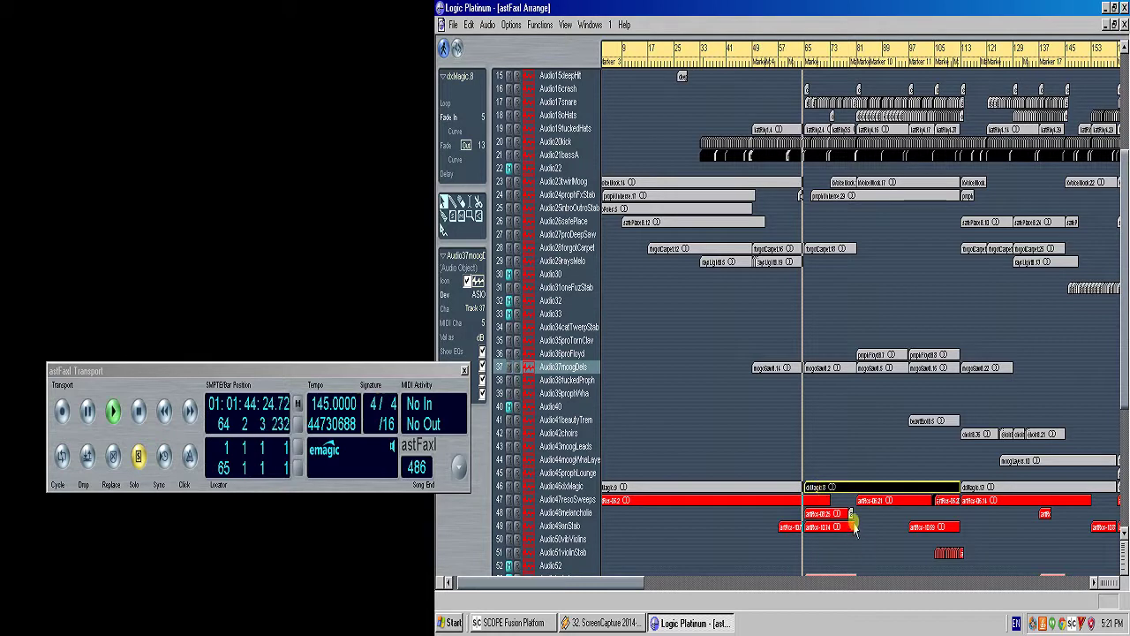
pyautogui.keyDown('shift'); pyautogui.click(814, 365); pyautogui.keyUp('shift')
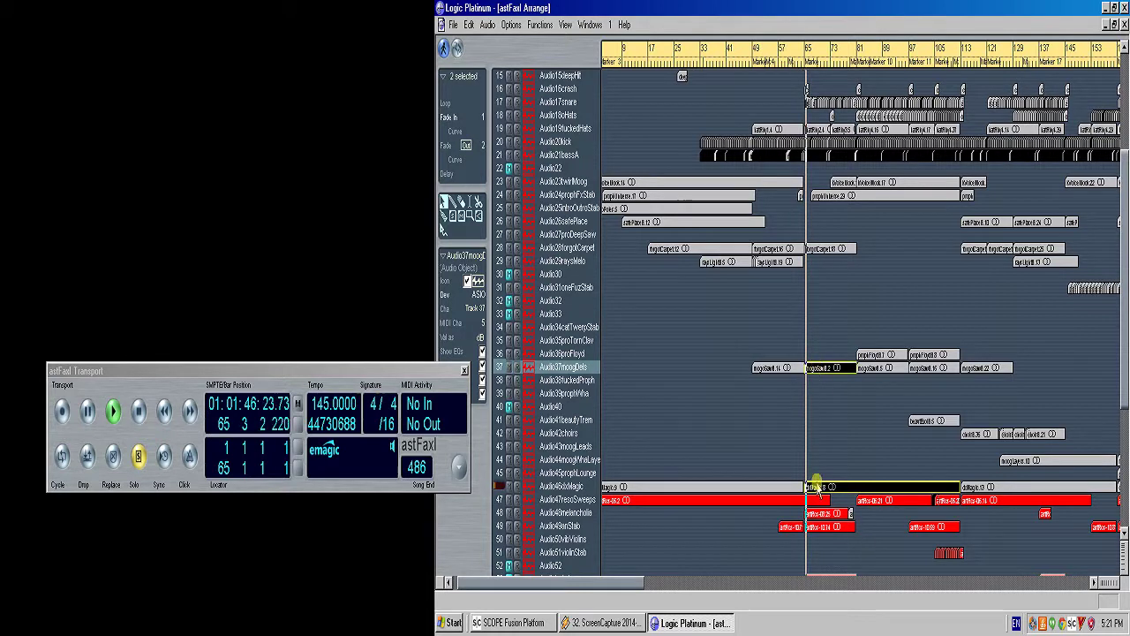
# - Add the resoSweeps, melancholia, anStab, forgotCarpet, prophFxStab and twirlMoog regions around bars 65 to 81 to the soloed selection
pyautogui.keyDown('shift'); pyautogui.click(816, 500); pyautogui.keyUp('shift')
pyautogui.keyDown('shift'); pyautogui.click(821, 513); pyautogui.keyUp('shift')
pyautogui.keyDown('shift'); pyautogui.click(824, 527); pyautogui.keyUp('shift')
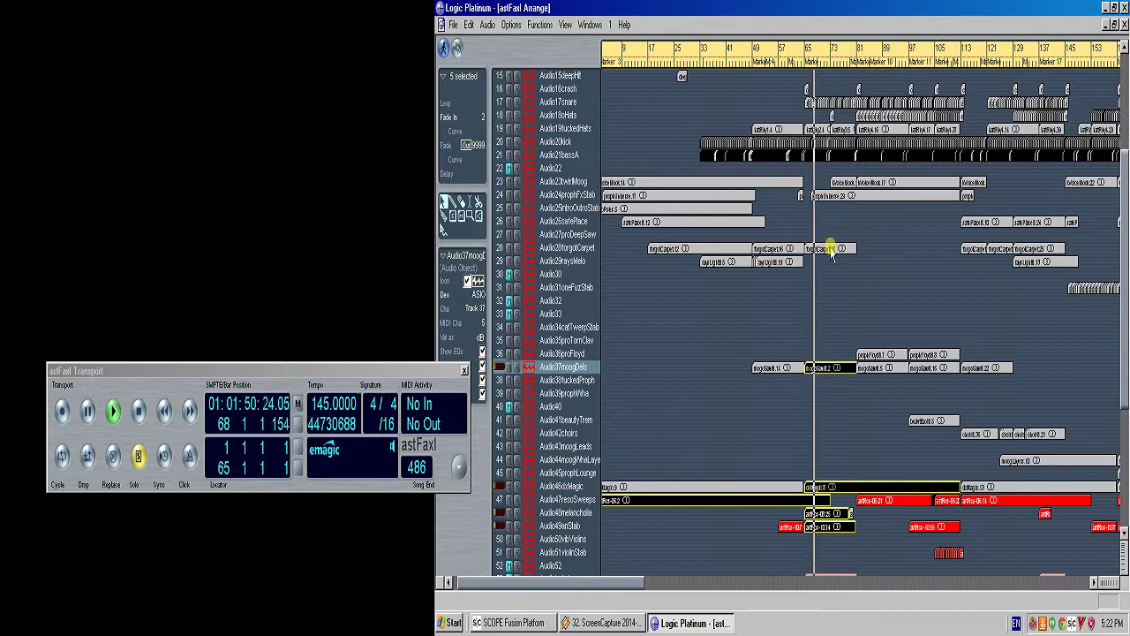
pyautogui.keyDown('shift'); pyautogui.click(830, 250); pyautogui.keyUp('shift')
pyautogui.scroll(2, 889, 253)
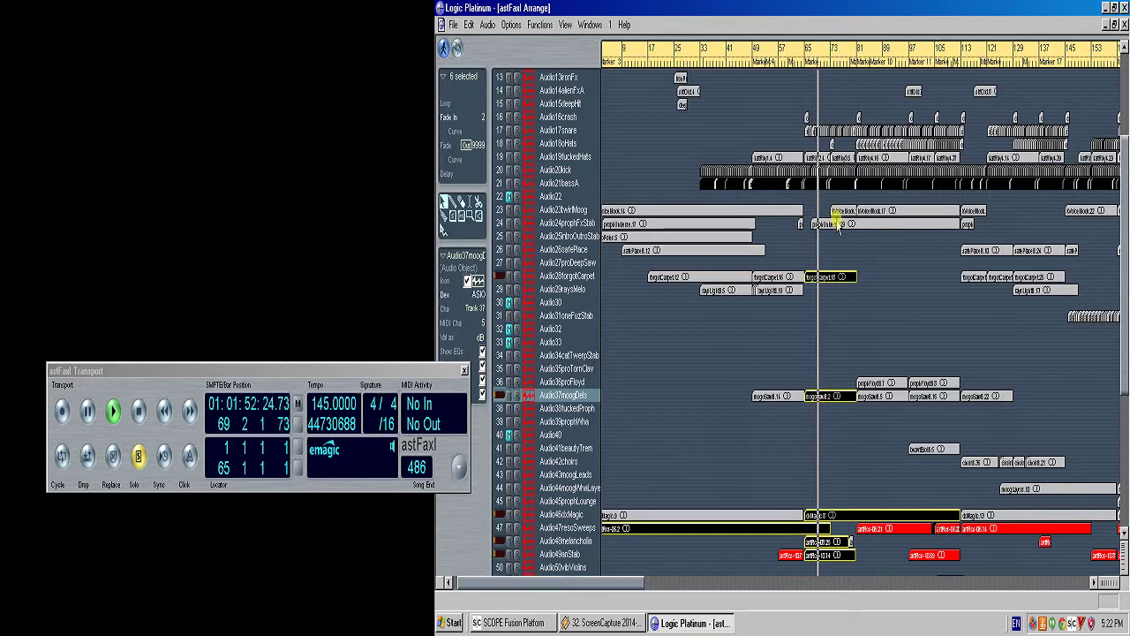
pyautogui.keyDown('shift'); pyautogui.click(844, 224); pyautogui.keyUp('shift')
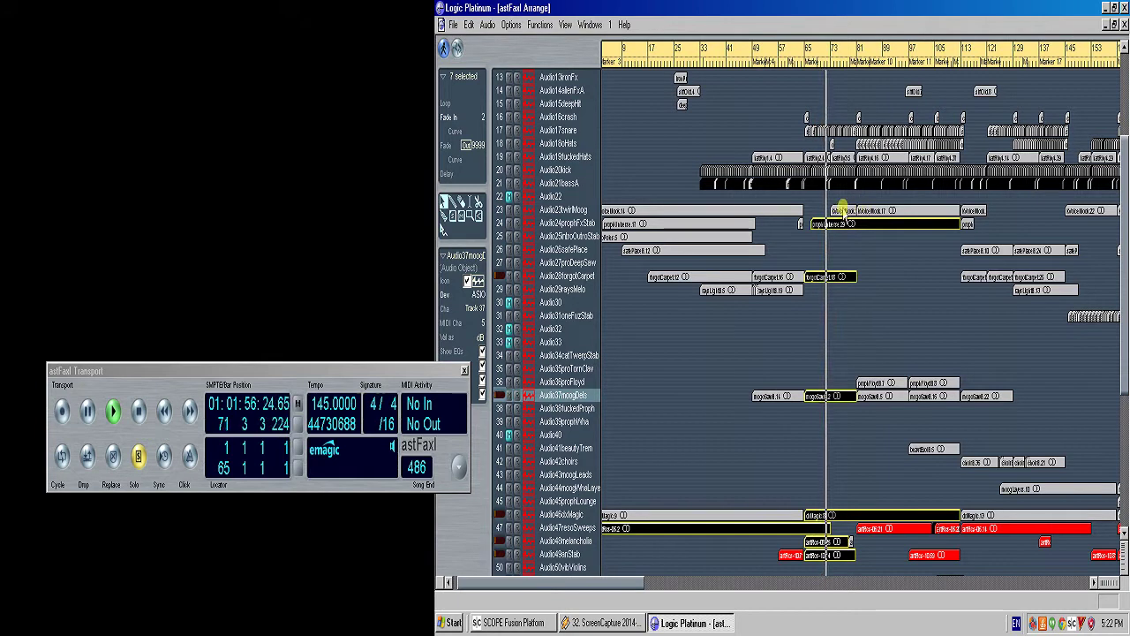
pyautogui.keyDown('shift'); pyautogui.click(844, 210); pyautogui.keyUp('shift')
pyautogui.keyDown('shift'); pyautogui.click(870, 210); pyautogui.keyUp('shift')
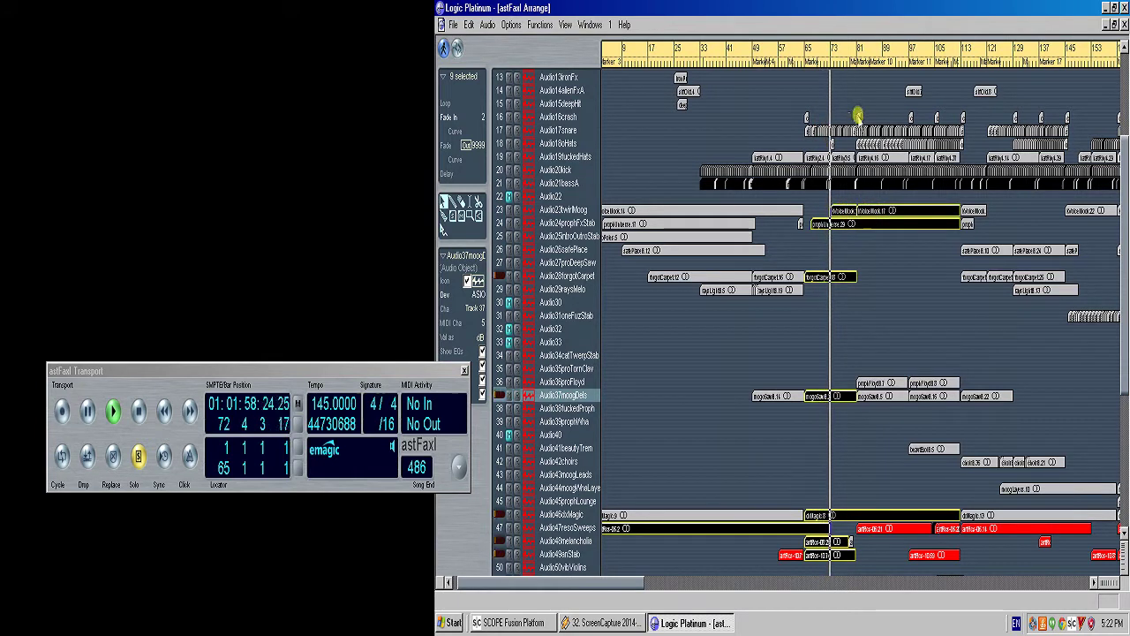
# - Continue playback from bar 81 and add the proFloyd, moogDels and resoSweeps regions starting there to the soloed selection
pyautogui.click(858, 64)
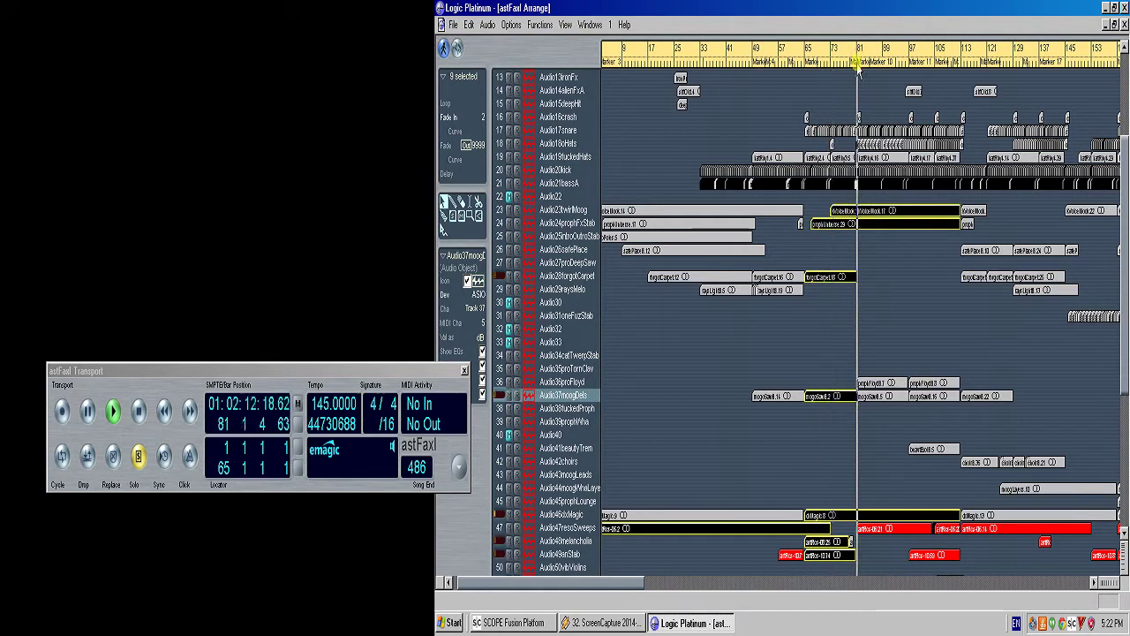
pyautogui.moveTo(945, 418); pyautogui.dragTo(849, 376)
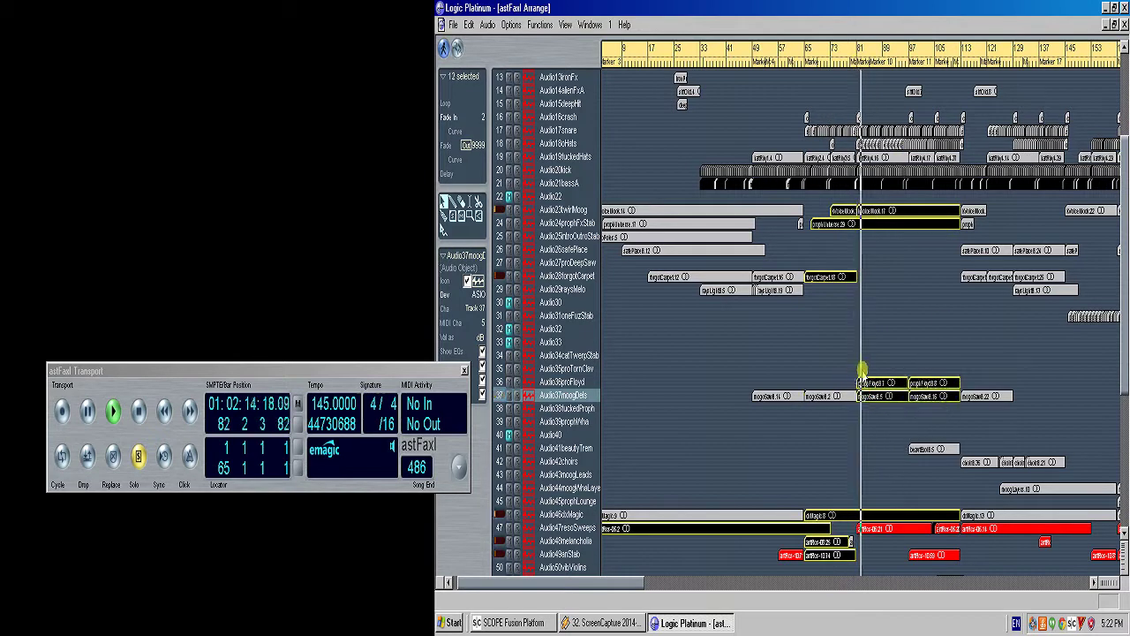
pyautogui.keyDown('shift'); pyautogui.click(888, 530); pyautogui.keyUp('shift')
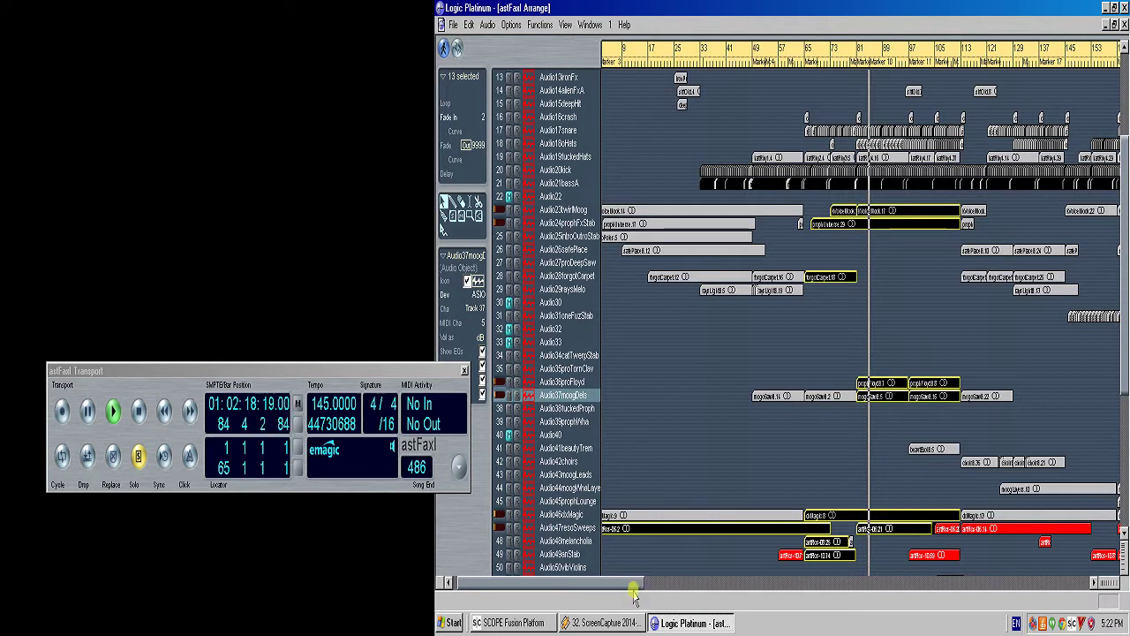
# - Replace the selection with the layered regions on tracks 23 to 51 spanning about bars 180 to 200
pyautogui.moveTo(642, 582); pyautogui.dragTo(723, 491)
pyautogui.scroll(-1, 928, 356)
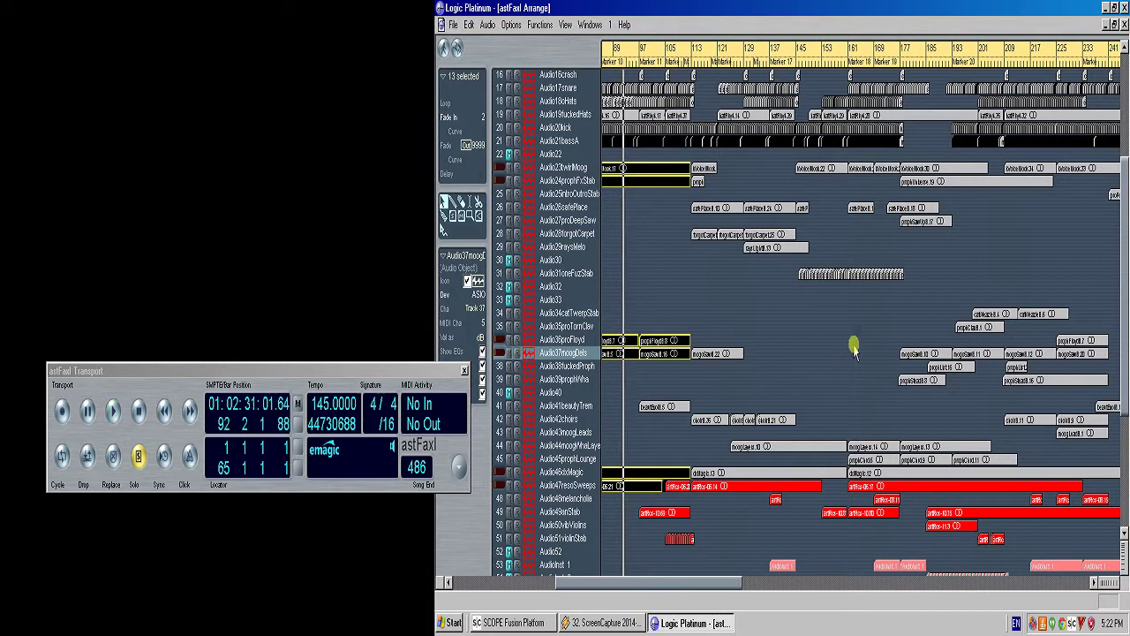
pyautogui.click(708, 331)
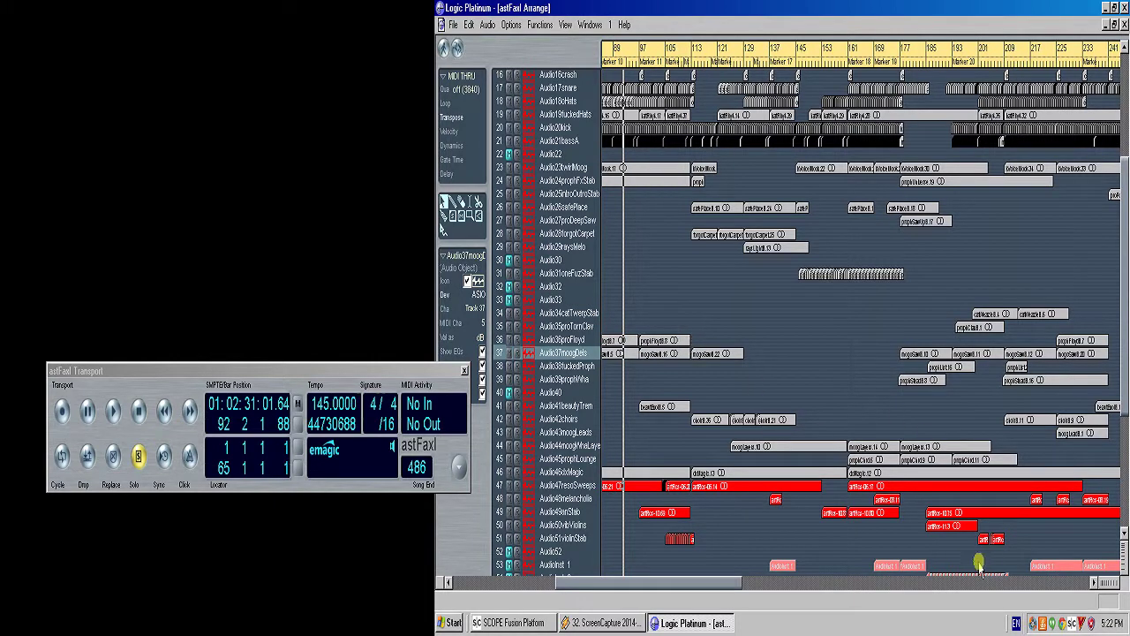
pyautogui.moveTo(978, 565); pyautogui.dragTo(910, 152)
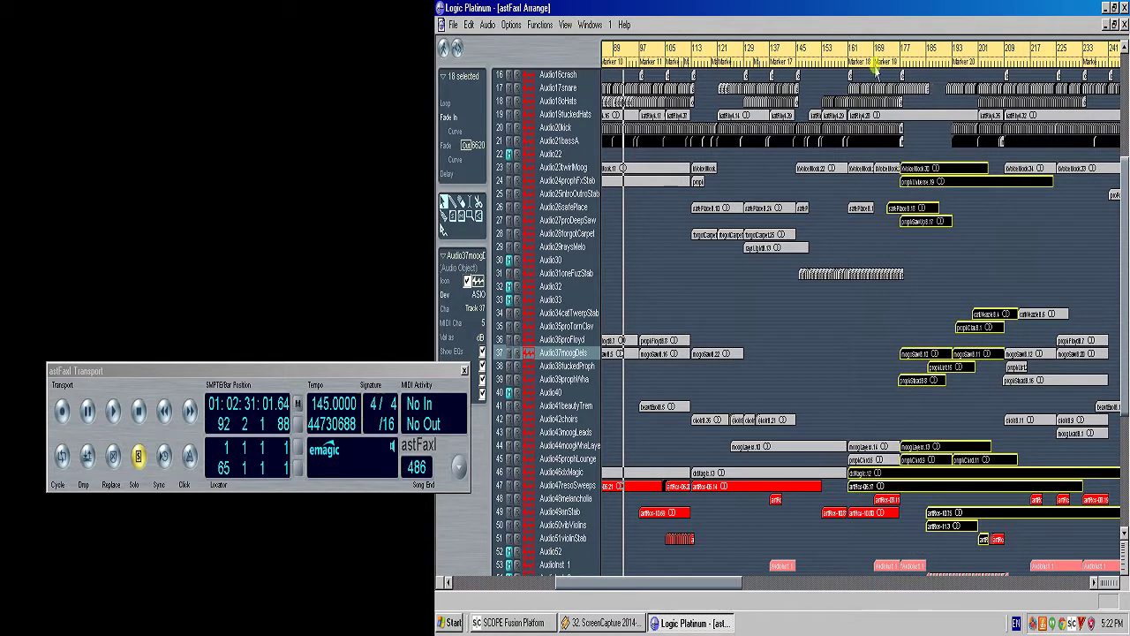
# - Audition the soloed selection from just before bar 177 and examine its regions up close between about bars 169 and 225
pyautogui.click(901, 65)
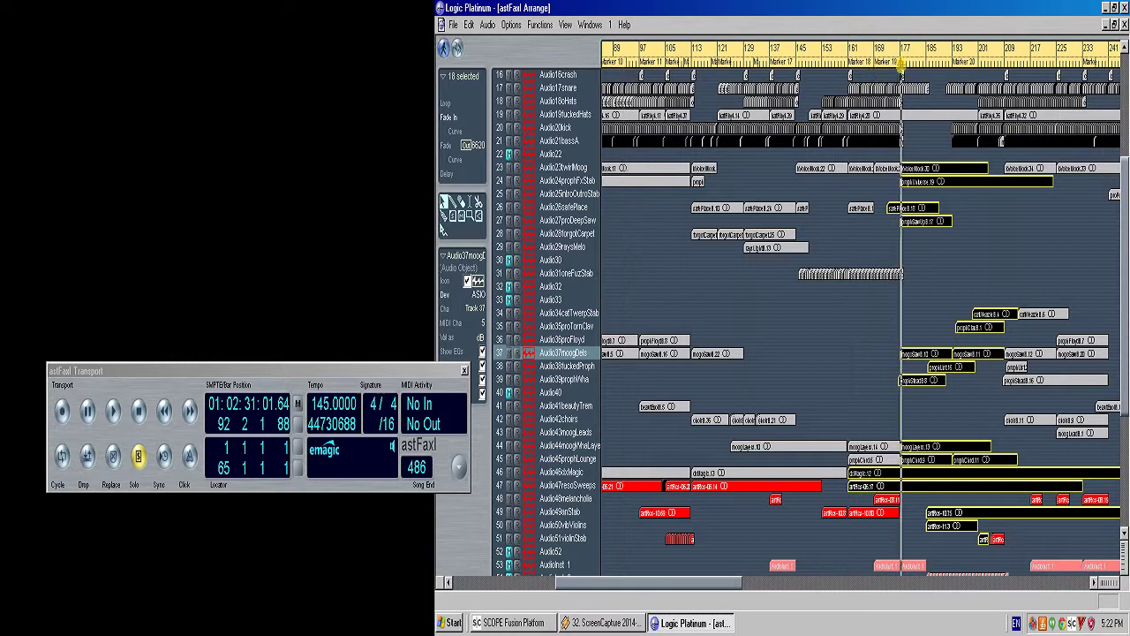
pyautogui.click(896, 65)
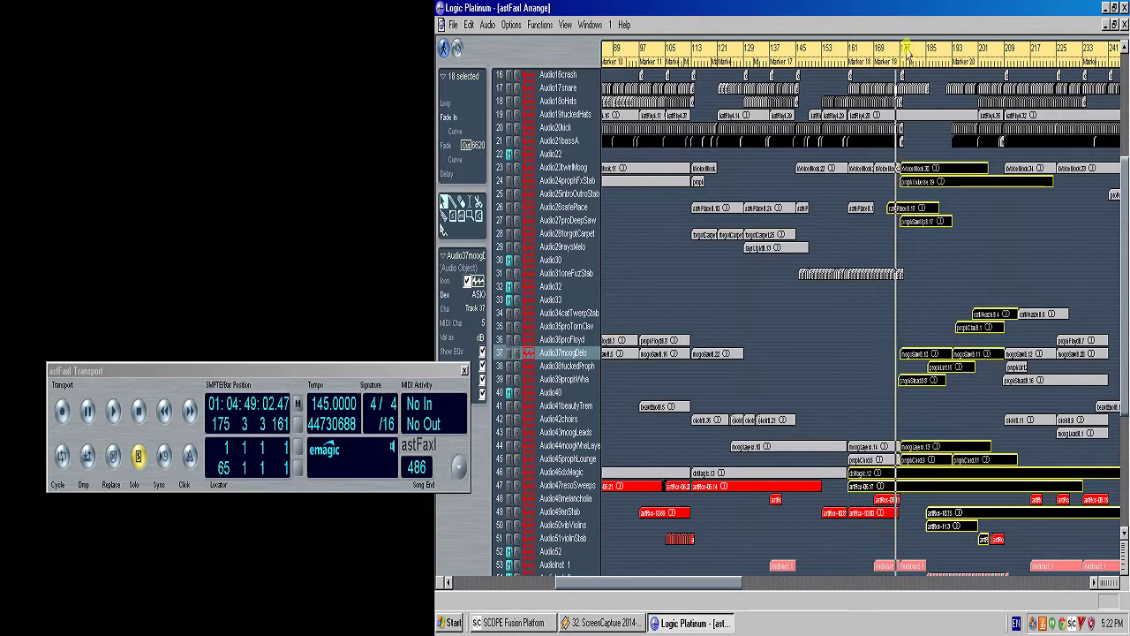
pyautogui.press('space')
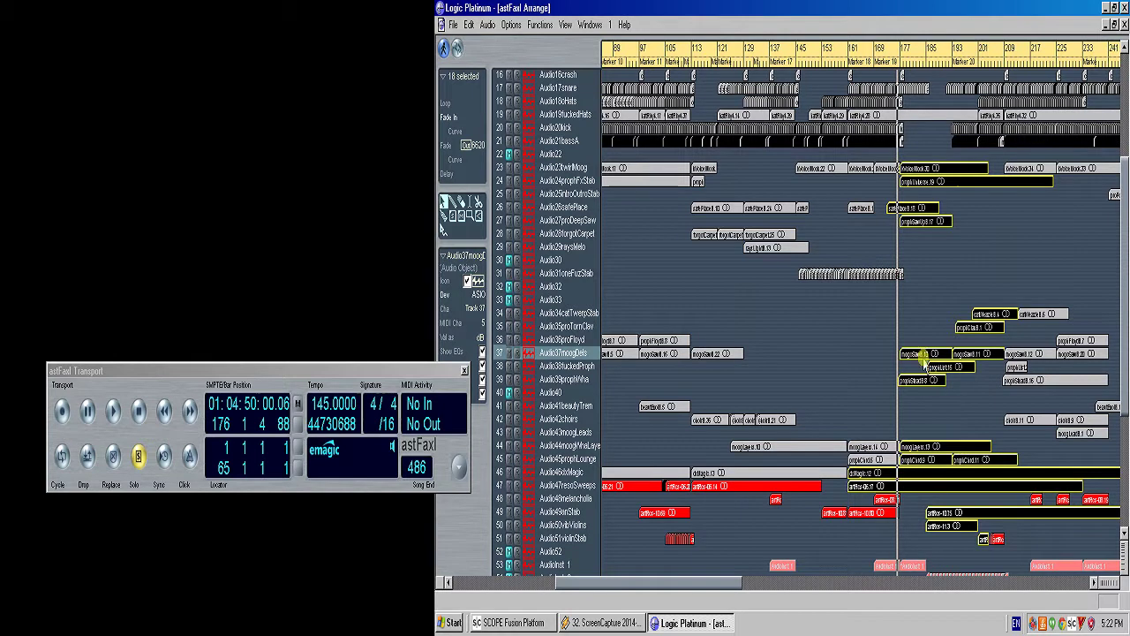
pyautogui.scroll(2, 979, 97)
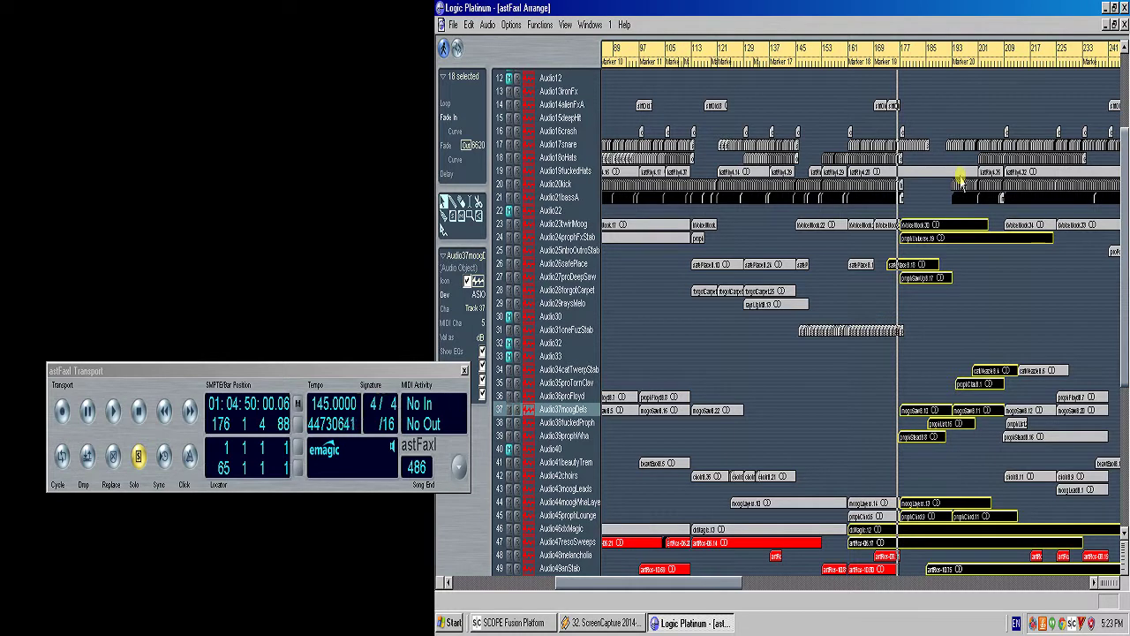
pyautogui.press('space')
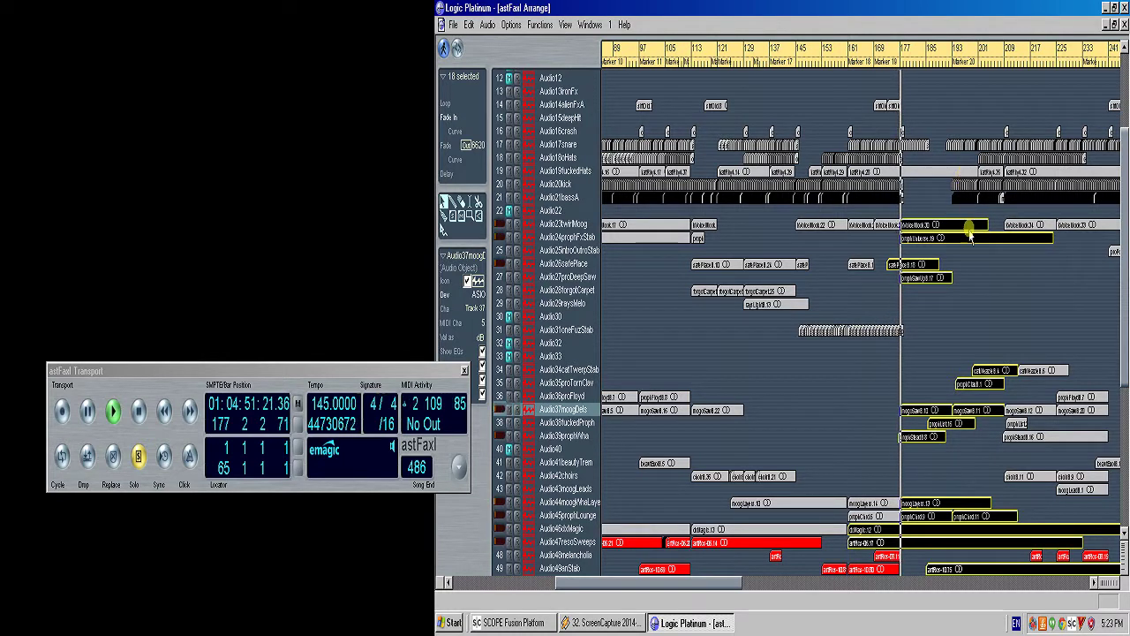
pyautogui.scroll(-3, 970, 237)
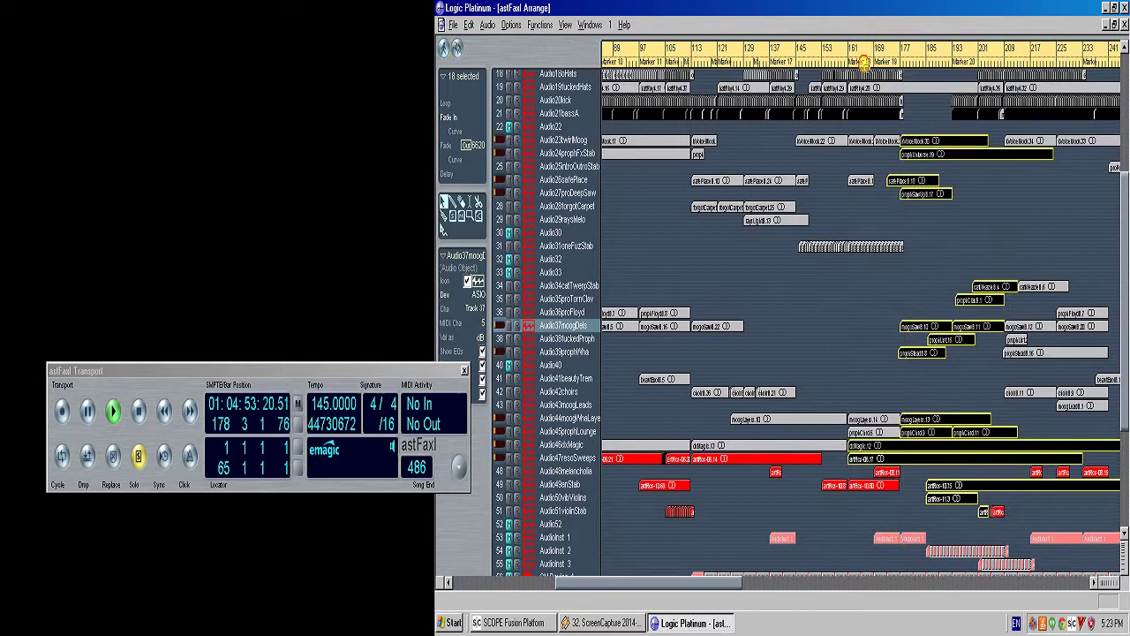
pyautogui.scroll(2, 866, 97)
pyautogui.keyDown('ctrl'); pyautogui.click(868, 131); pyautogui.keyUp('ctrl')
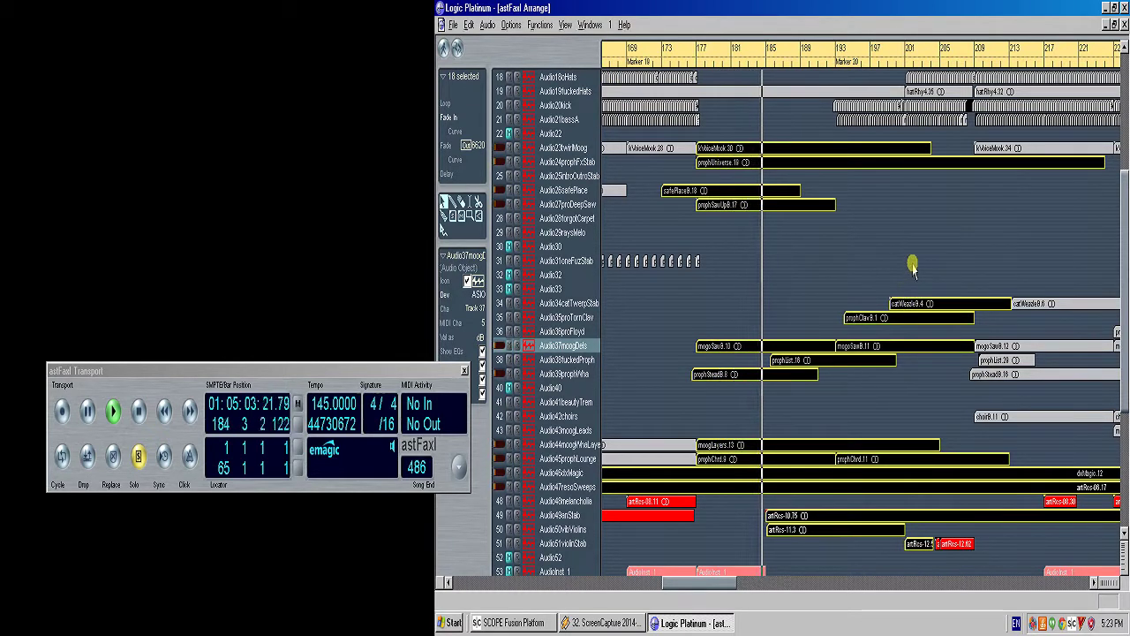
pyautogui.press('1')
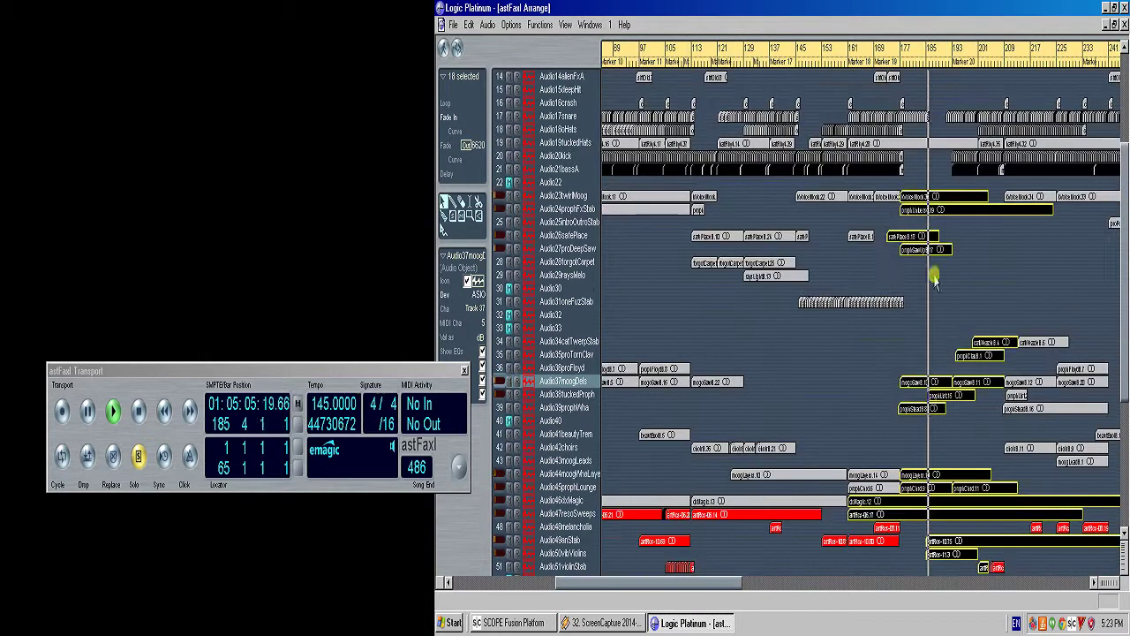
# - Turn solo off during playback and frame the full arrangement from about bar 177 to the end
pyautogui.moveTo(702, 582); pyautogui.dragTo(780, 583)
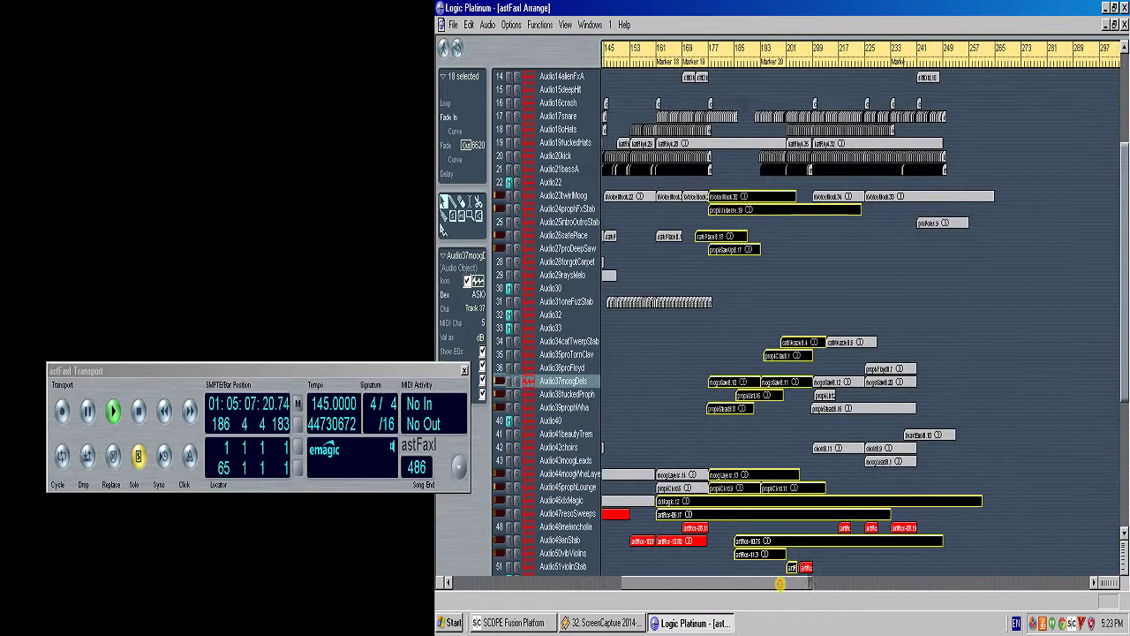
pyautogui.scroll(-1, 775, 516)
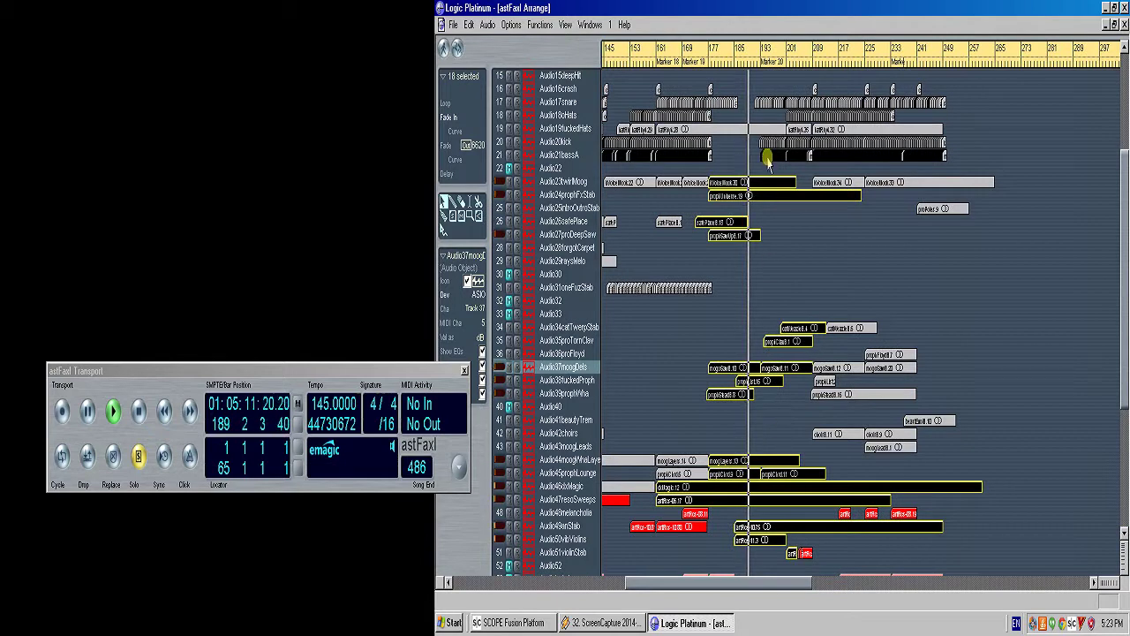
pyautogui.scroll(-5, 800, 318)
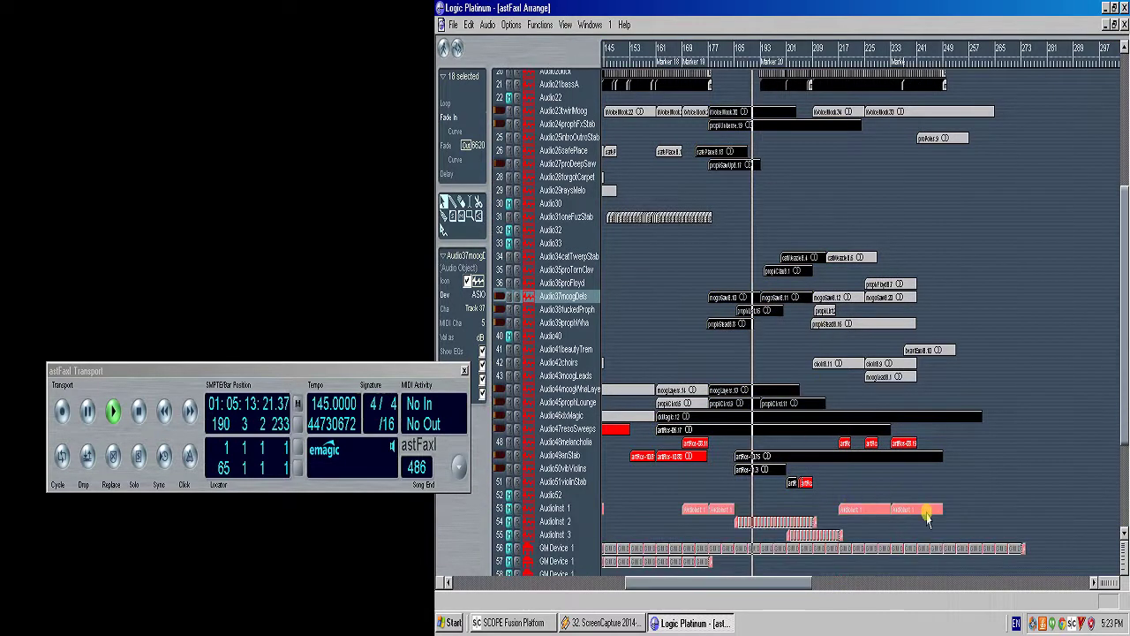
pyautogui.moveTo(969, 494); pyautogui.dragTo(706, 209)
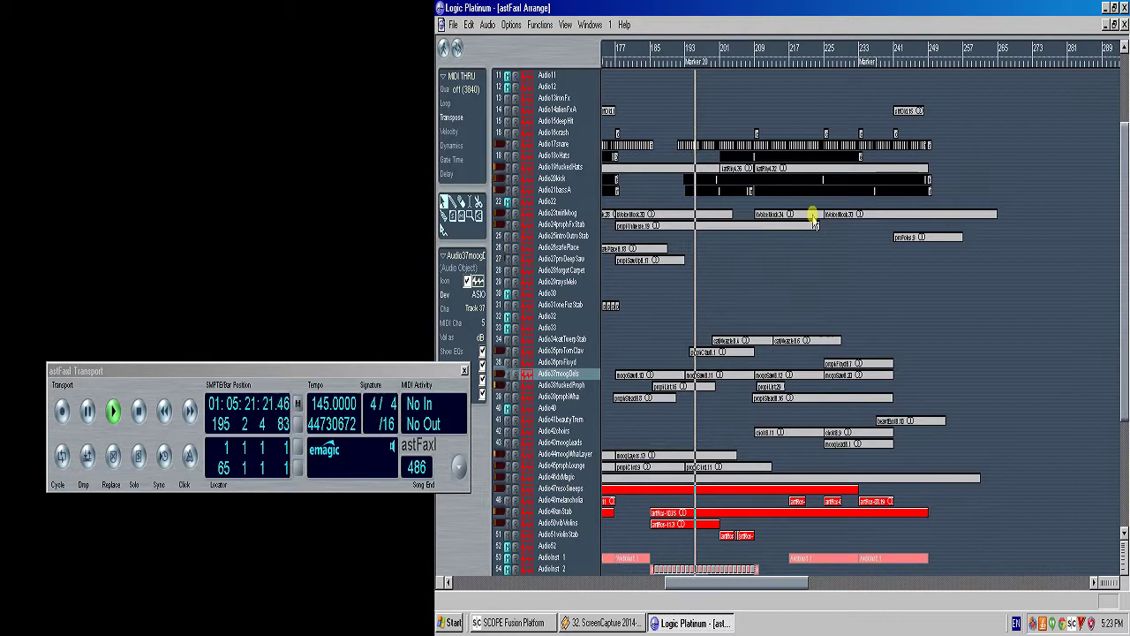
pyautogui.scroll(-1, 775, 402)
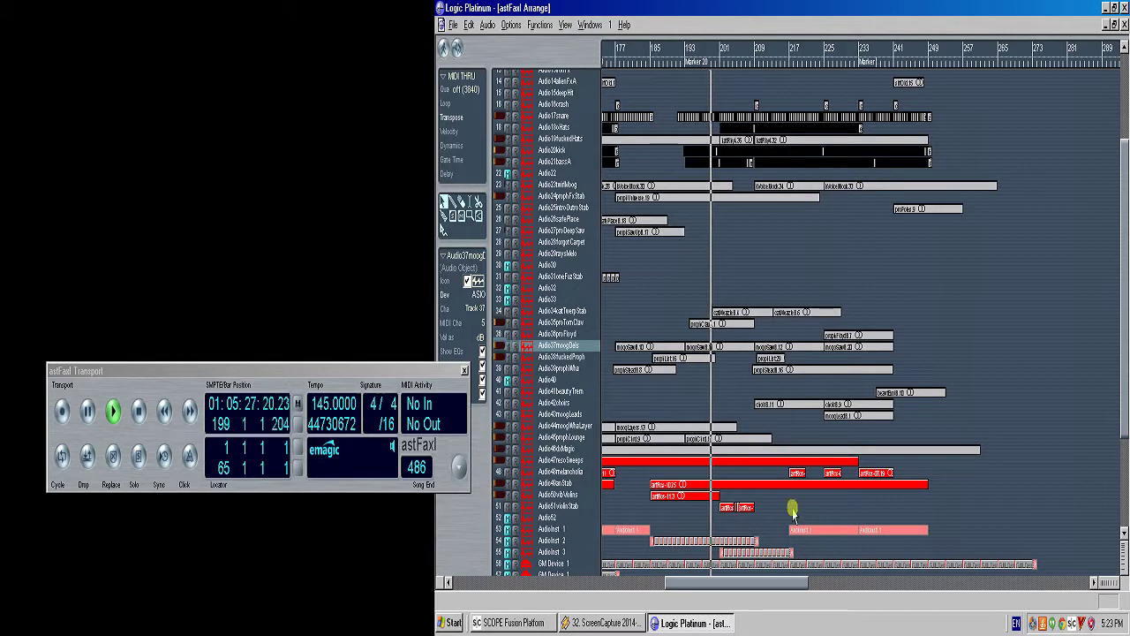
# - Examine the synth regions around bars 193 to 212 and the drum and bass regions around bars 200 to 211 up close
pyautogui.click(684, 289)
pyautogui.moveTo(684, 290); pyautogui.dragTo(766, 514)
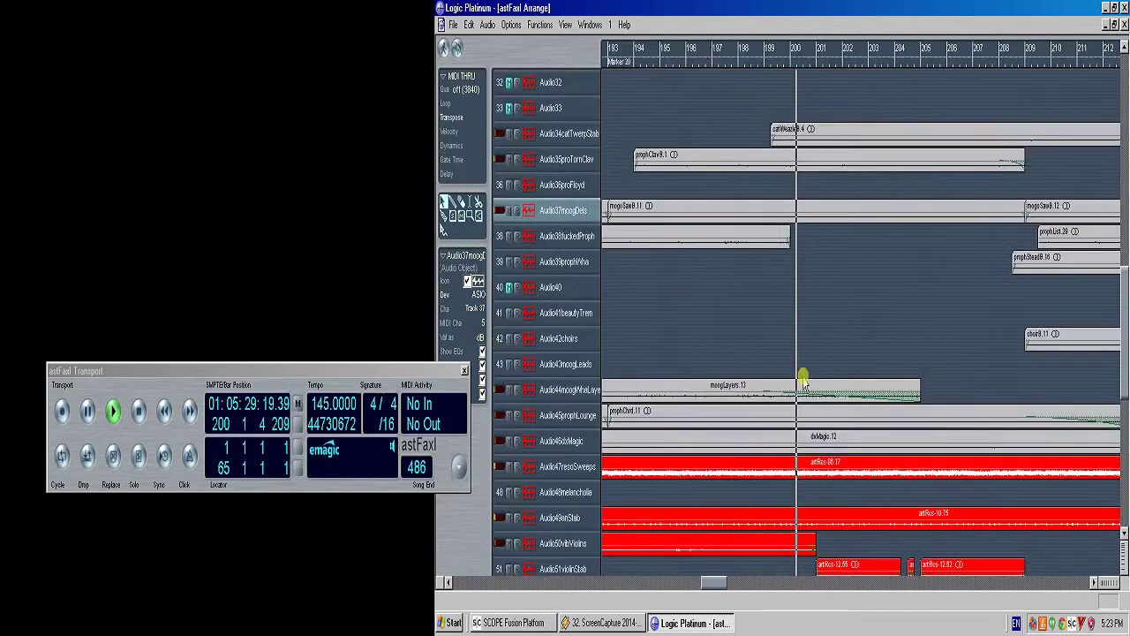
pyautogui.scroll(1, 803, 379)
pyautogui.keyDown('ctrl'); pyautogui.click(806, 206); pyautogui.keyUp('ctrl')
pyautogui.moveTo(786, 224); pyautogui.dragTo(714, 98)
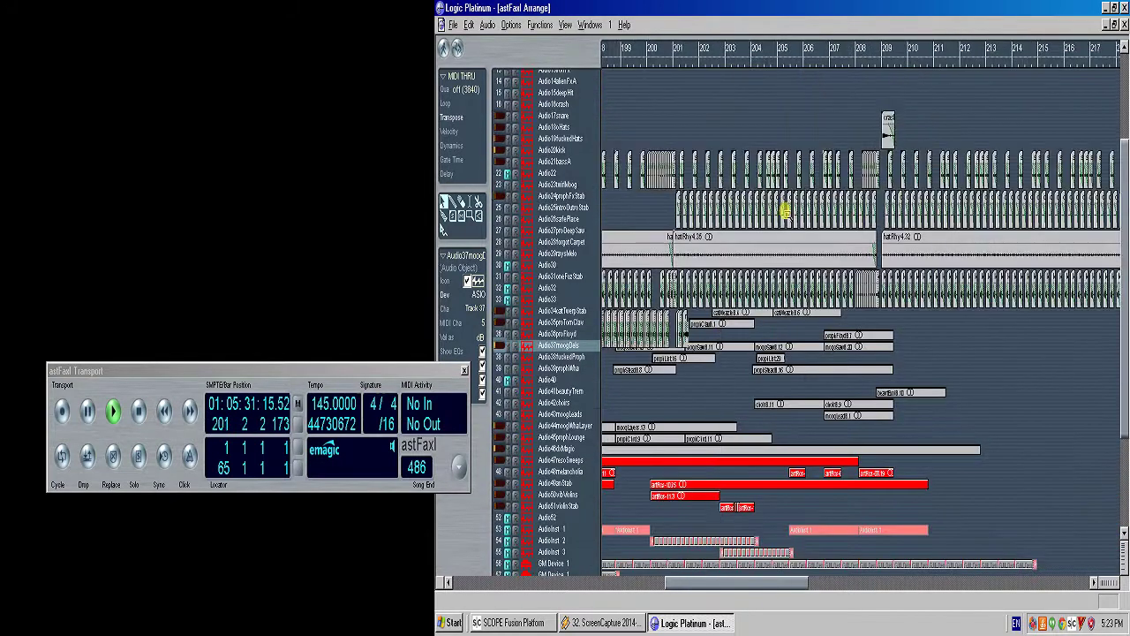
pyautogui.moveTo(907, 510); pyautogui.dragTo(639, 134)
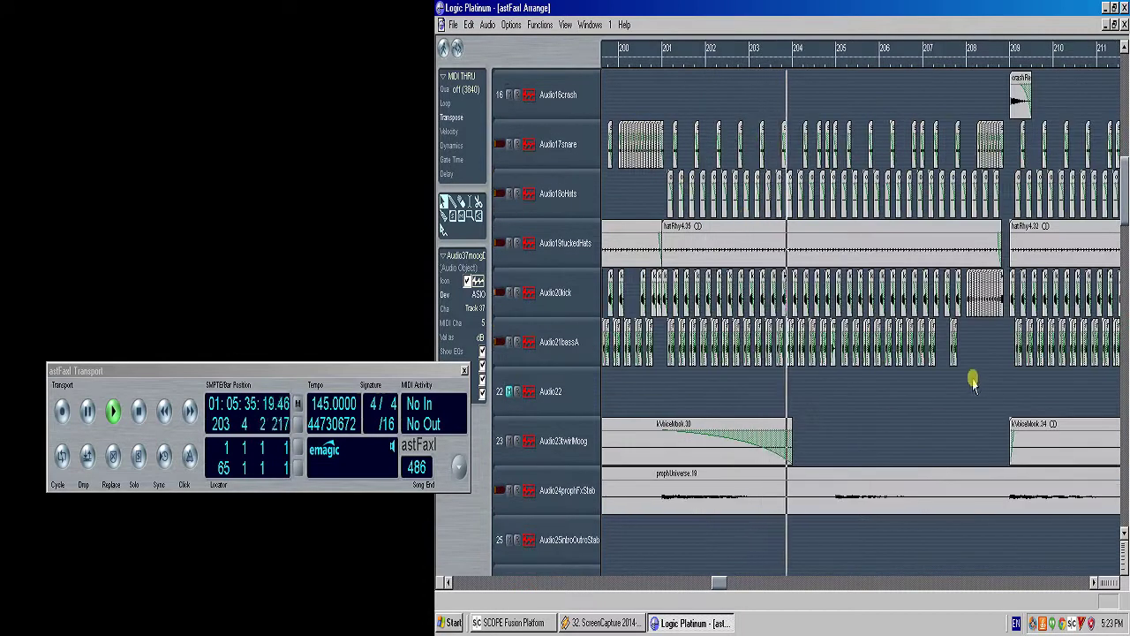
pyautogui.click(960, 378)
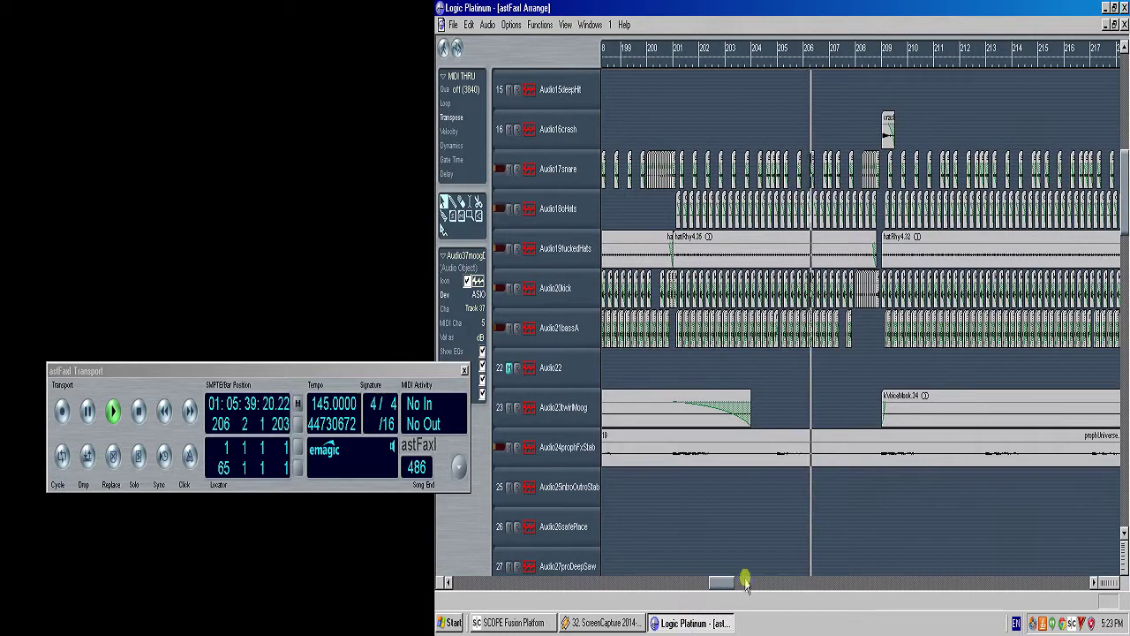
# - Examine the region starts and waveforms on tracks 37 to 42 around bar 209 up close during playback
pyautogui.moveTo(724, 581); pyautogui.dragTo(772, 576)
pyautogui.click(781, 514)
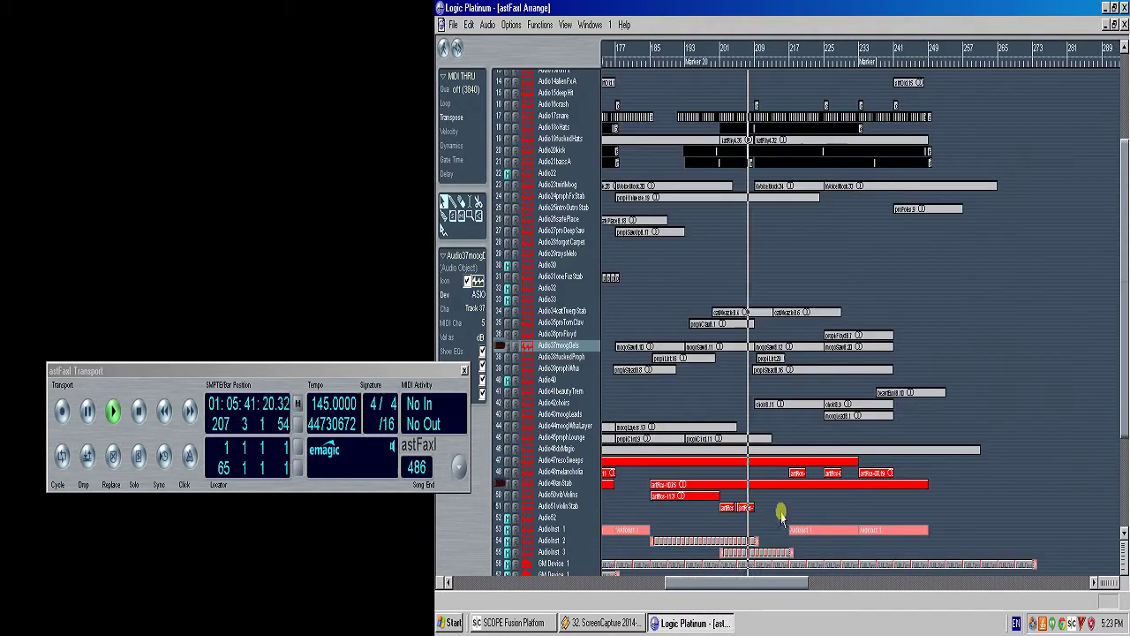
pyautogui.moveTo(829, 496); pyautogui.dragTo(733, 285)
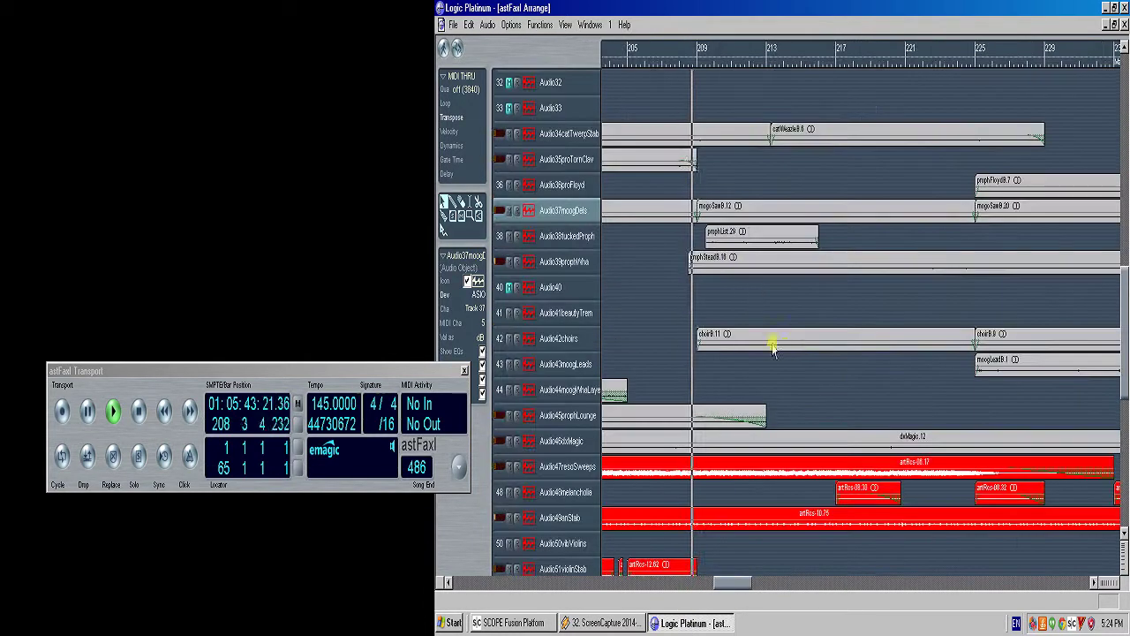
pyautogui.moveTo(808, 379); pyautogui.dragTo(679, 215)
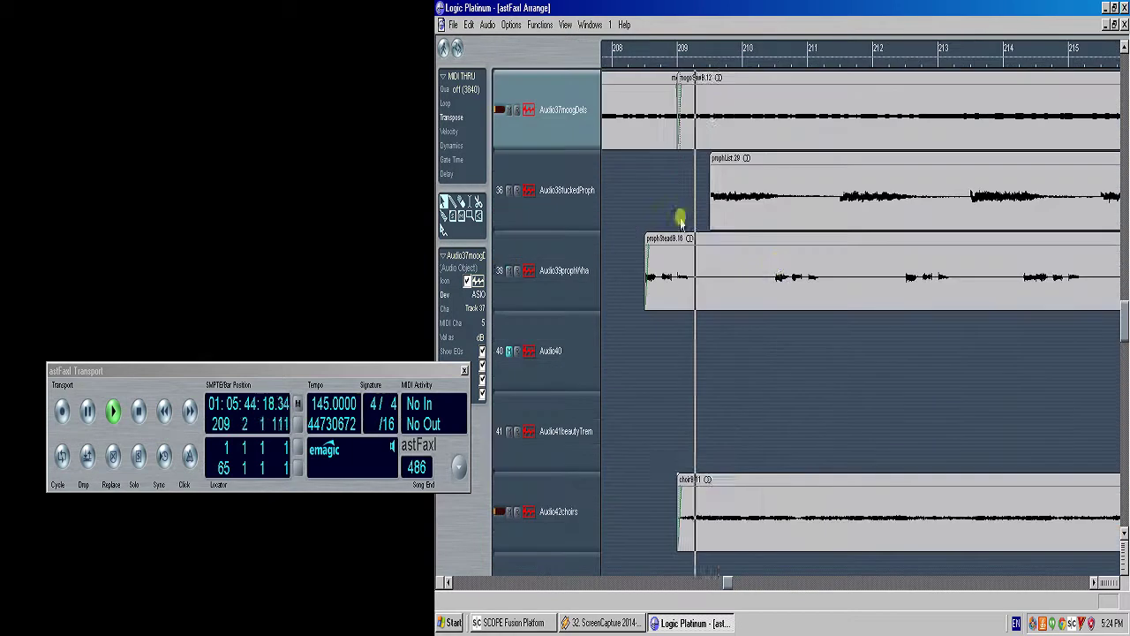
pyautogui.click(851, 386)
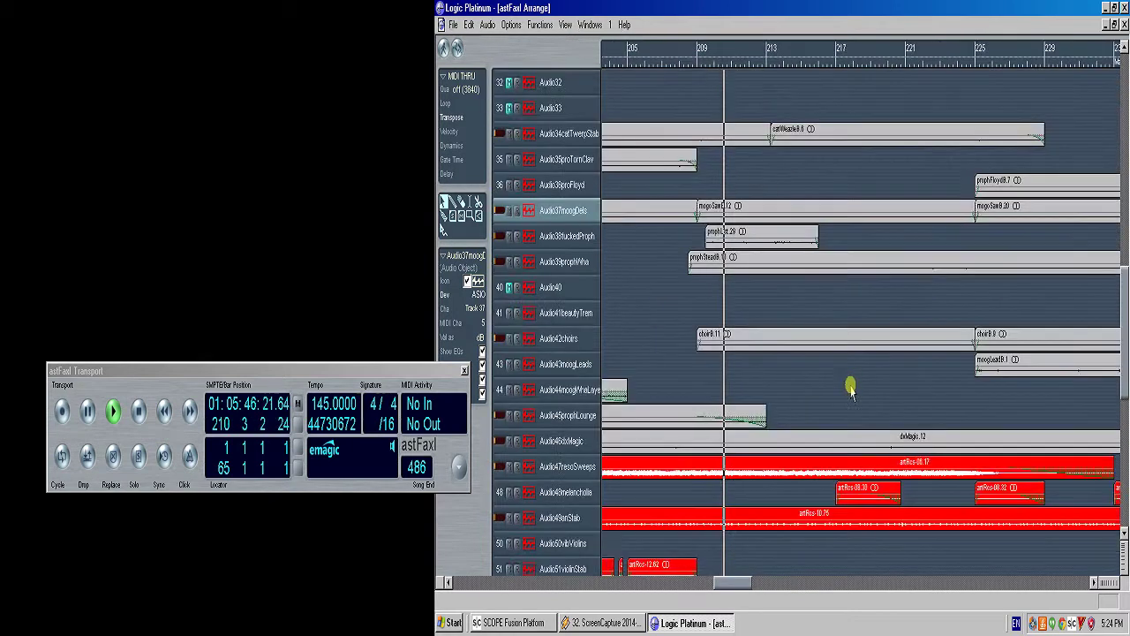
# - Close the astFaxI song without saving its changes and open the recent song digFaxH.LSO
pyautogui.click(810, 308)
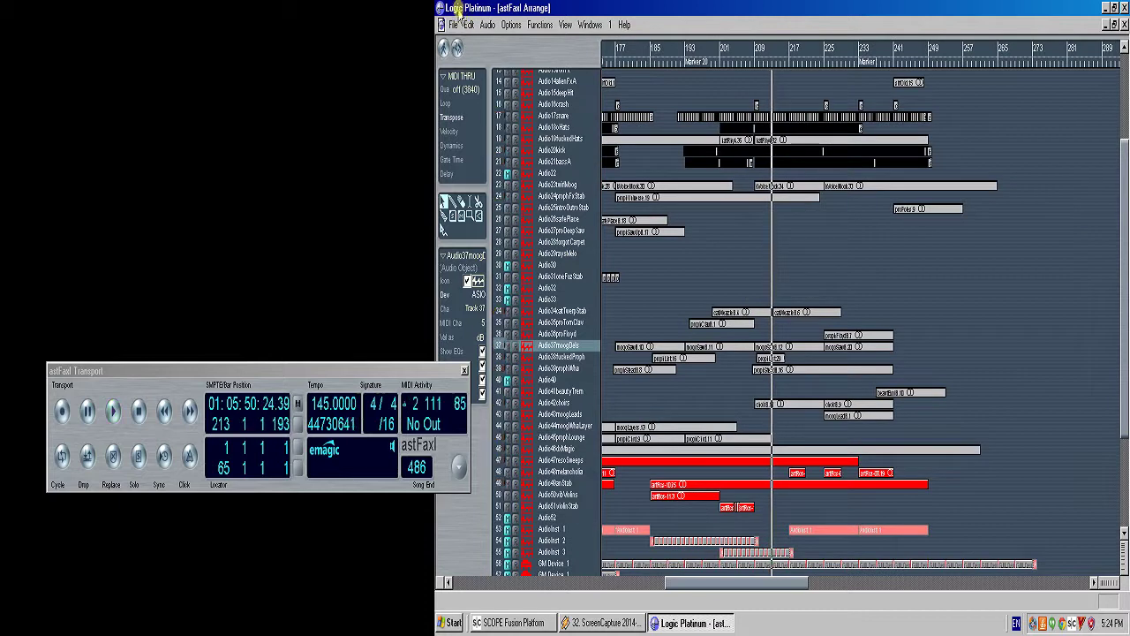
pyautogui.click(456, 23)
pyautogui.click(481, 92)
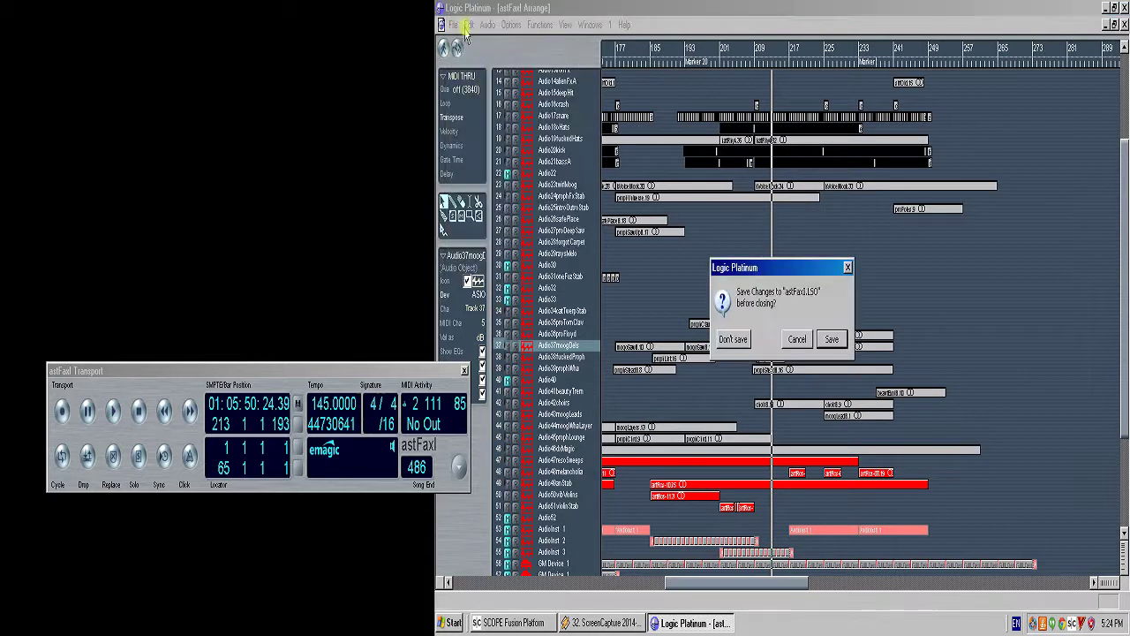
pyautogui.click(733, 340)
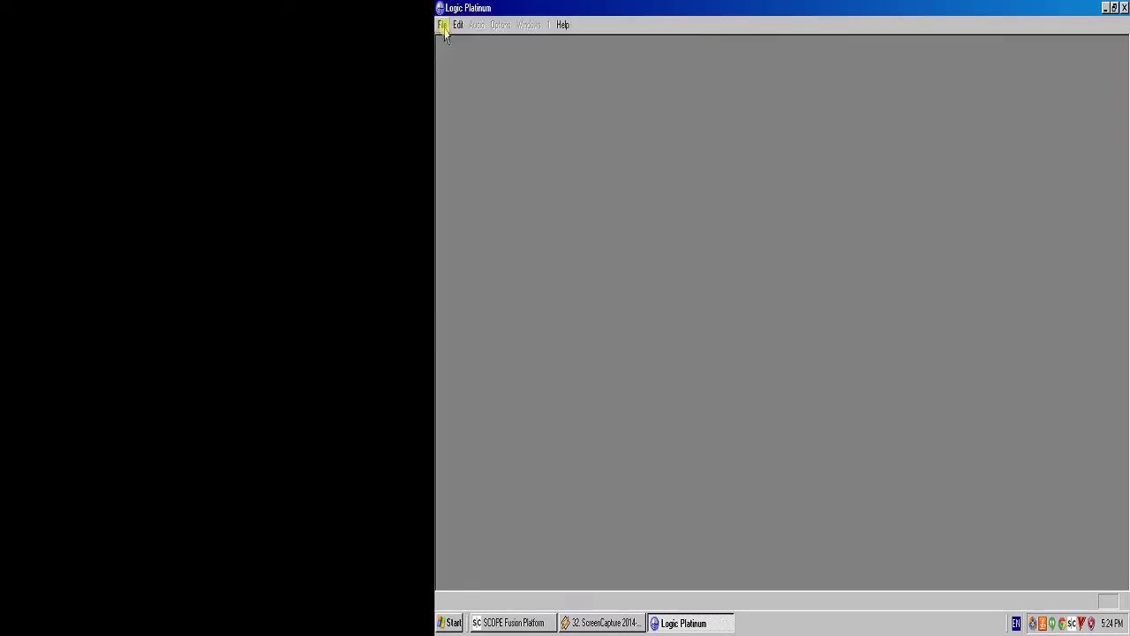
pyautogui.click(443, 24)
pyautogui.moveTo(463, 74)
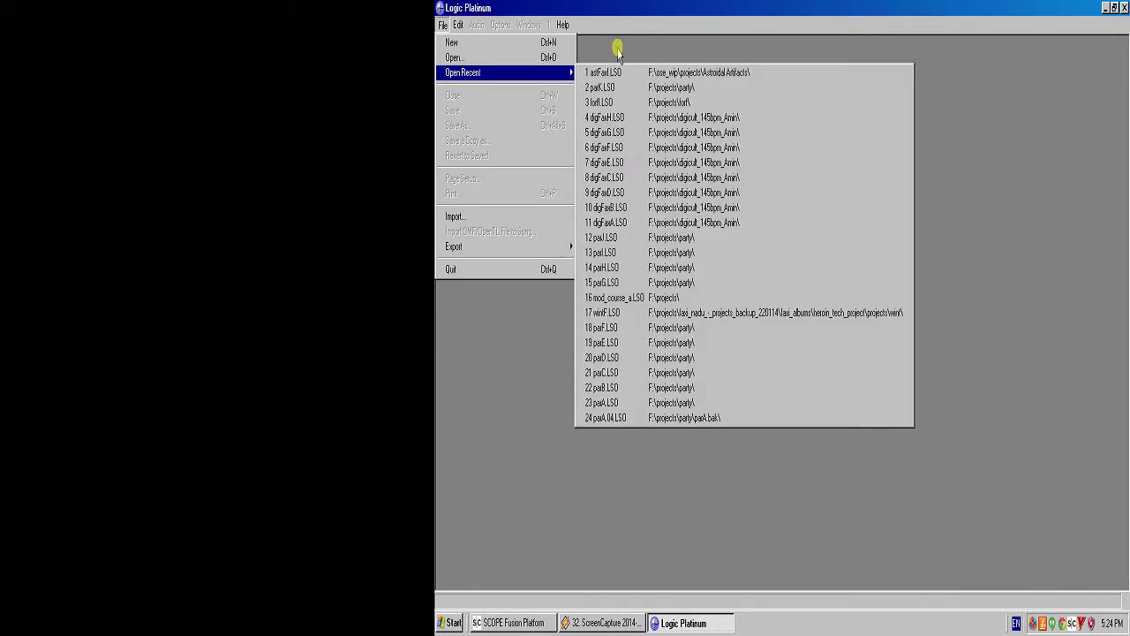
pyautogui.click(755, 124)
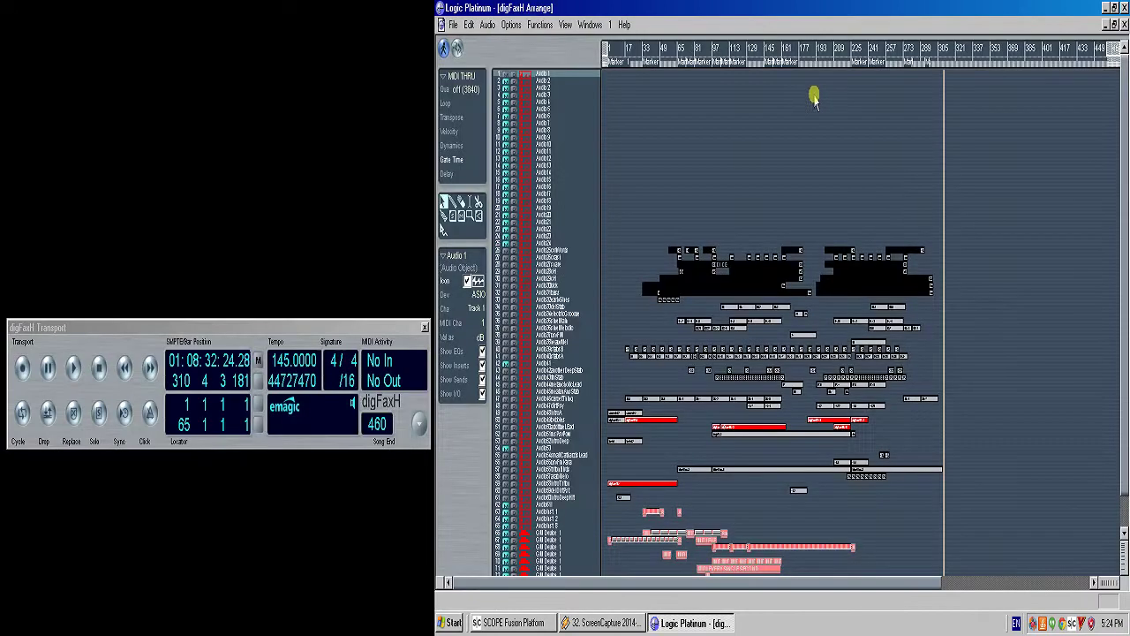
# - Examine the digFaxH arrangement's drum, synth and effect regions up close, including tracks 54 to 61
pyautogui.keyDown('ctrl'); pyautogui.click(911, 287); pyautogui.keyUp('ctrl')
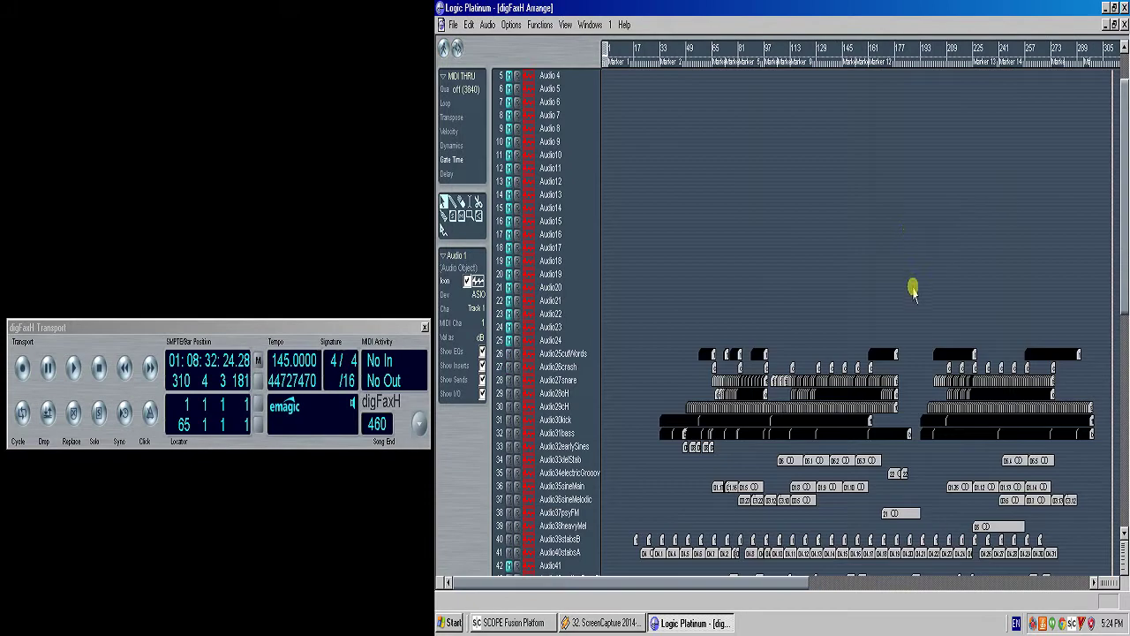
pyautogui.keyDown('ctrl'); pyautogui.click(911, 289); pyautogui.keyUp('ctrl')
pyautogui.keyDown('ctrl'); pyautogui.click(912, 291); pyautogui.keyUp('ctrl')
pyautogui.moveTo(920, 487); pyautogui.dragTo(602, 171)
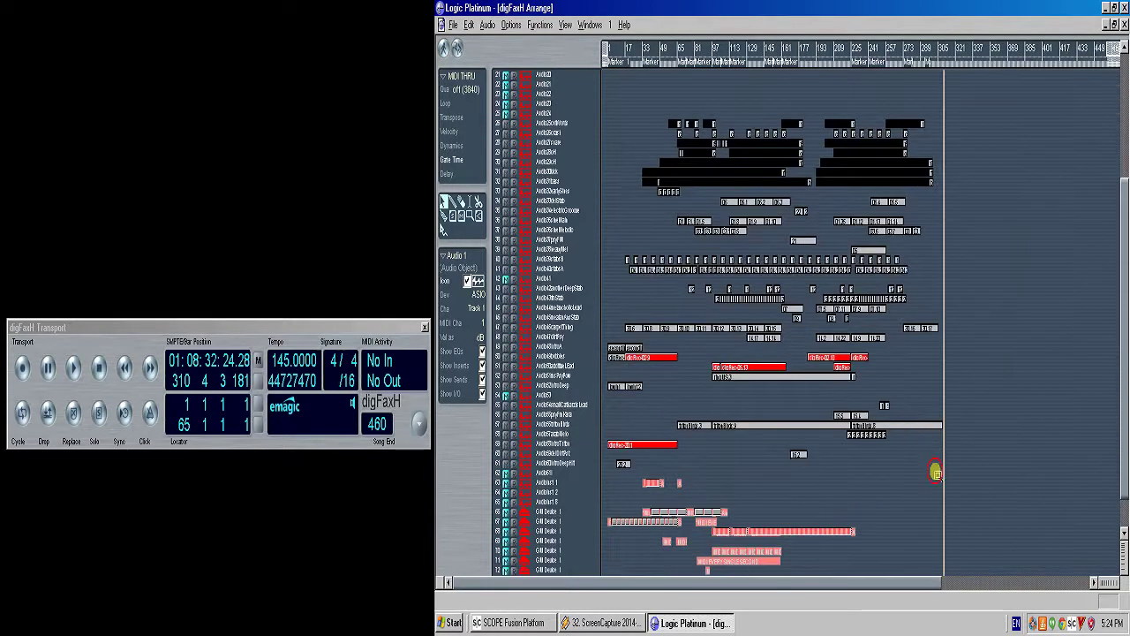
pyautogui.moveTo(936, 472); pyautogui.dragTo(696, 383)
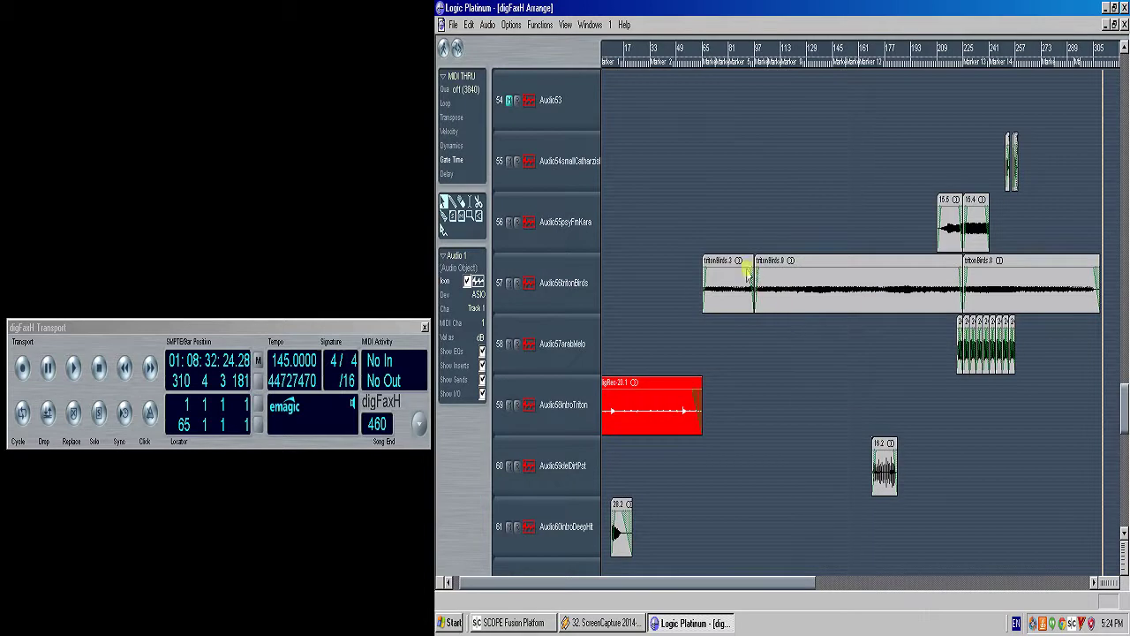
pyautogui.keyDown('ctrl'); pyautogui.click(954, 455); pyautogui.keyUp('ctrl')
pyautogui.moveTo(793, 487); pyautogui.dragTo(553, 263)
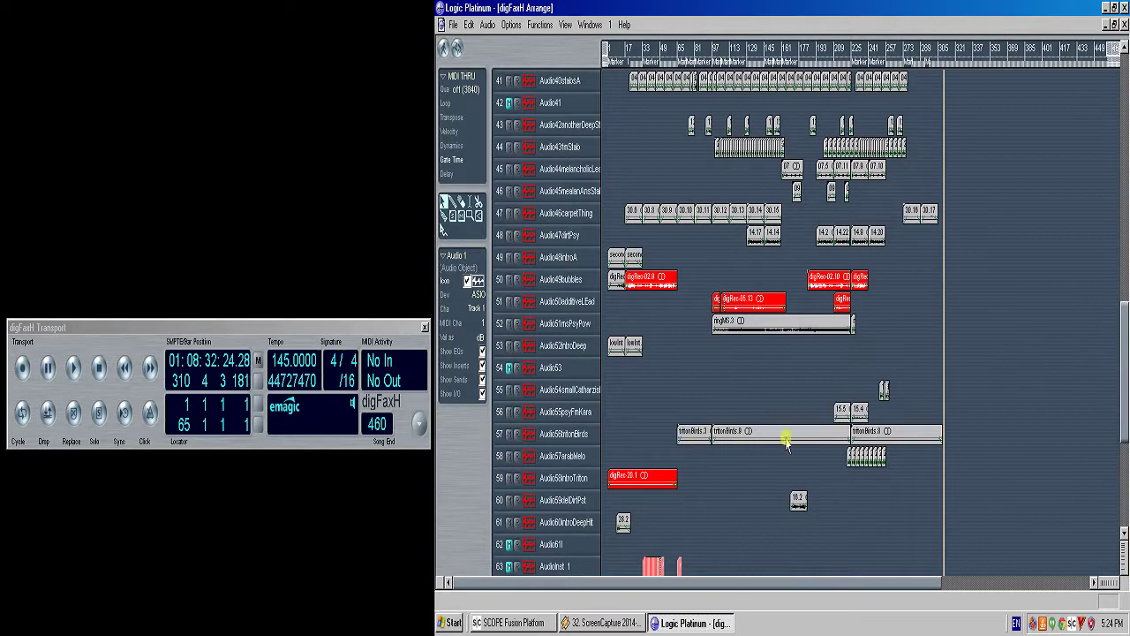
# - Solo the tritonBirds region that starts at bar 65 and play it from about bar 64
pyautogui.click(676, 62)
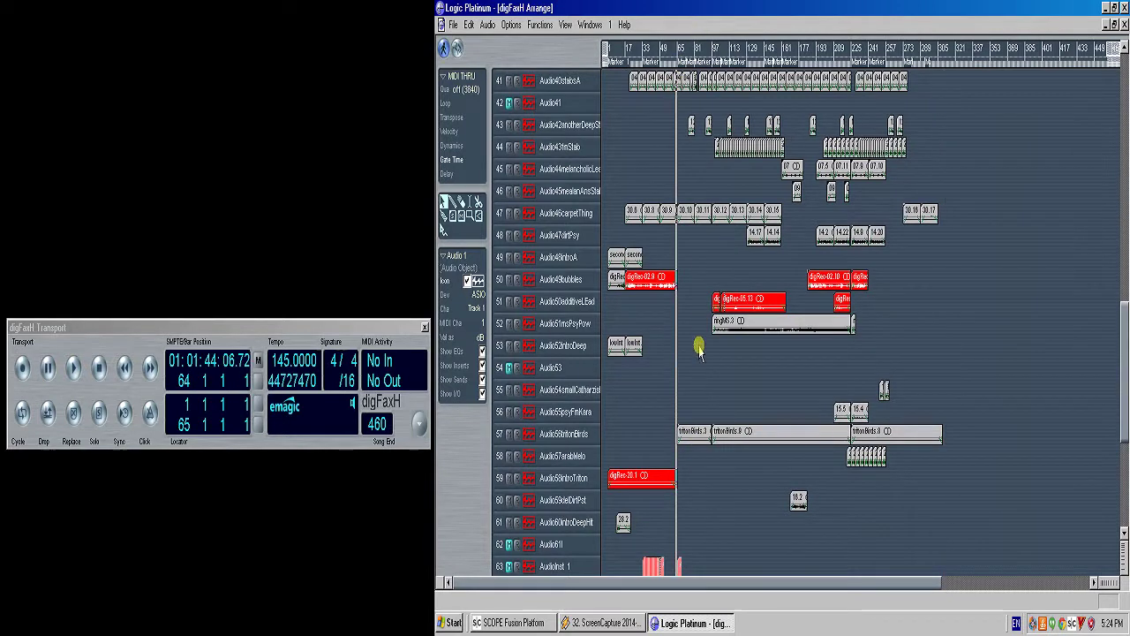
pyautogui.click(697, 435)
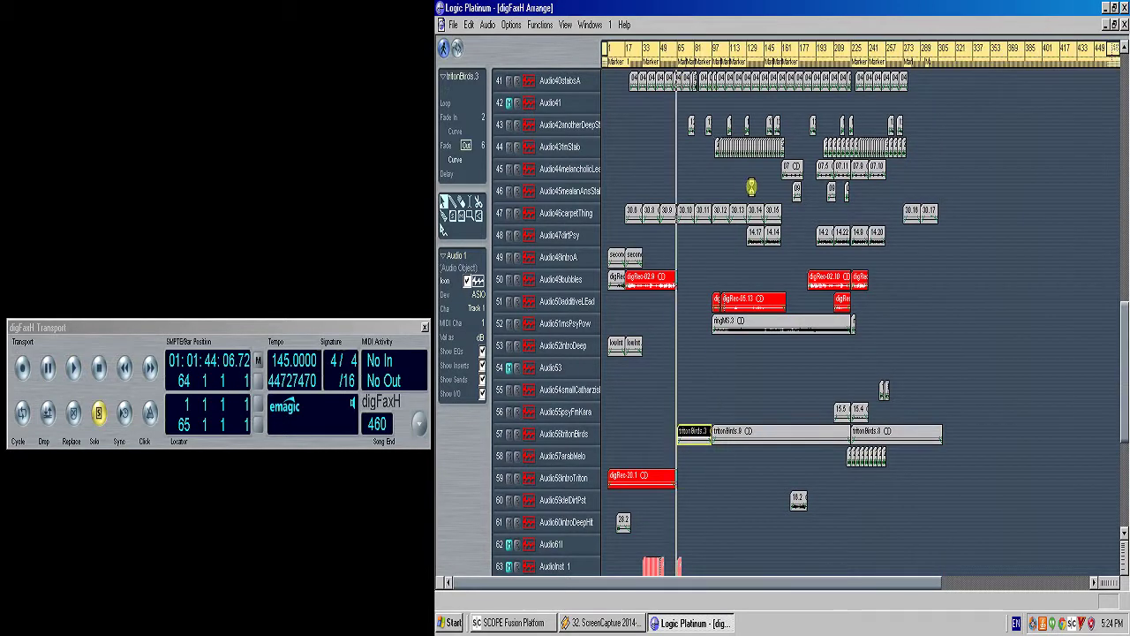
pyautogui.press('space')
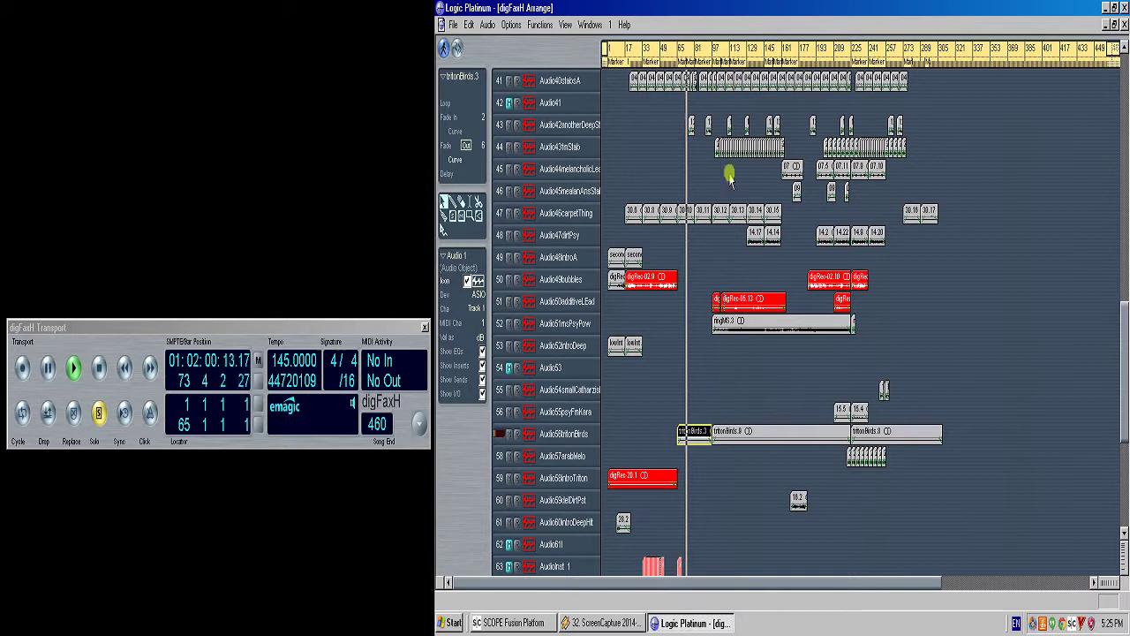
# - Audition the soloed tritonBirds.9 region at several points between about bars 109 and 219, ending with playback stopped and solo off
pyautogui.click(729, 431)
pyautogui.click(728, 59)
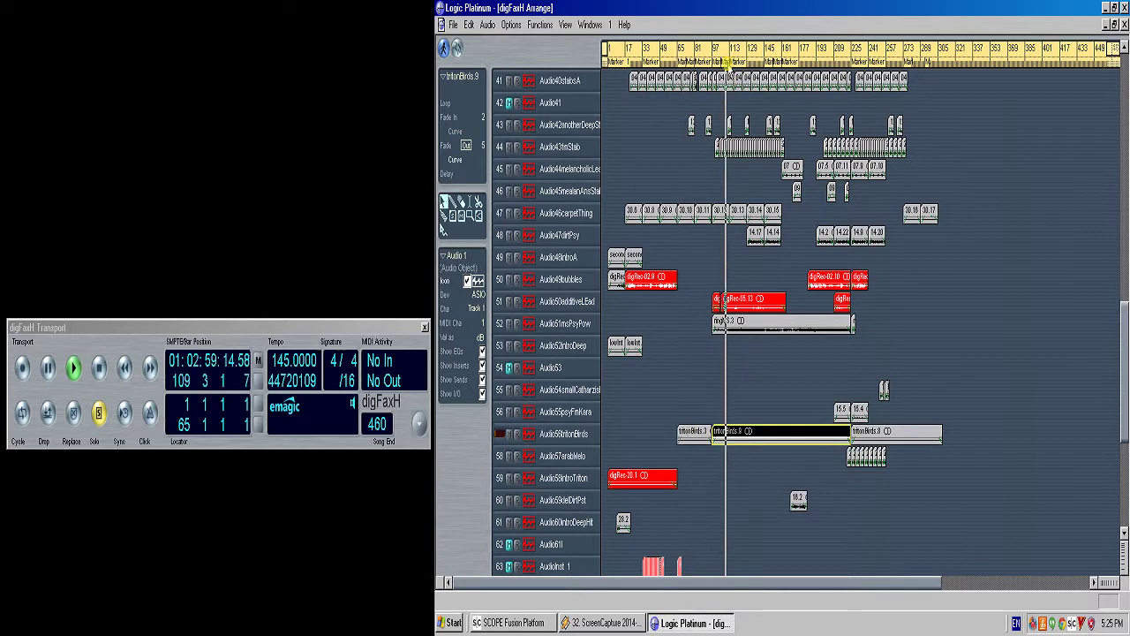
pyautogui.click(793, 60)
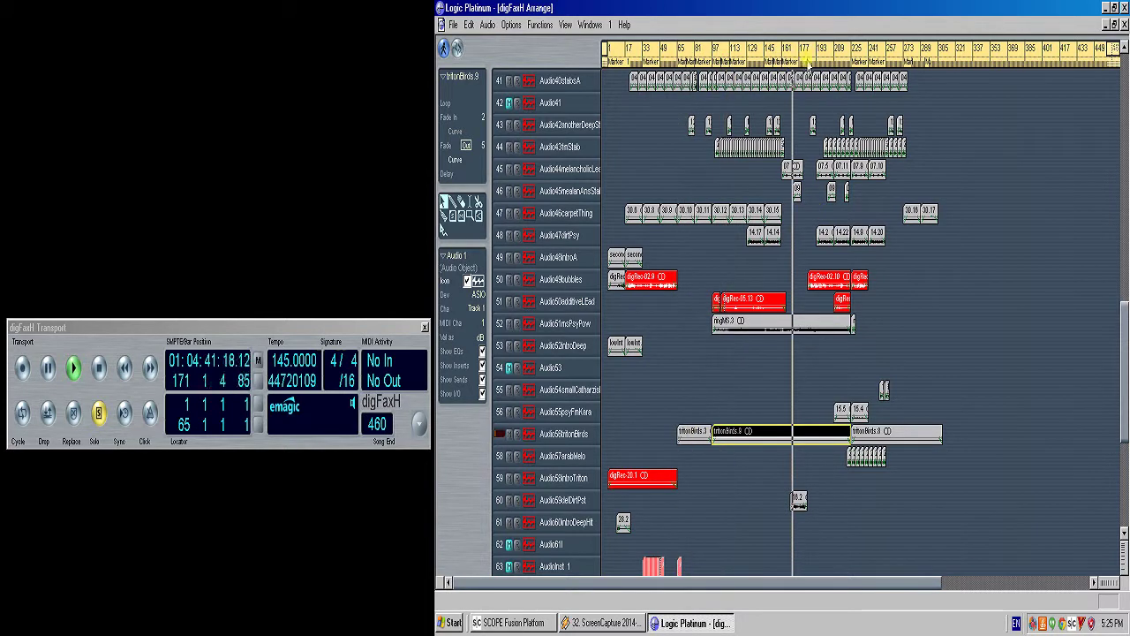
pyautogui.click(820, 60)
pyautogui.click(835, 60)
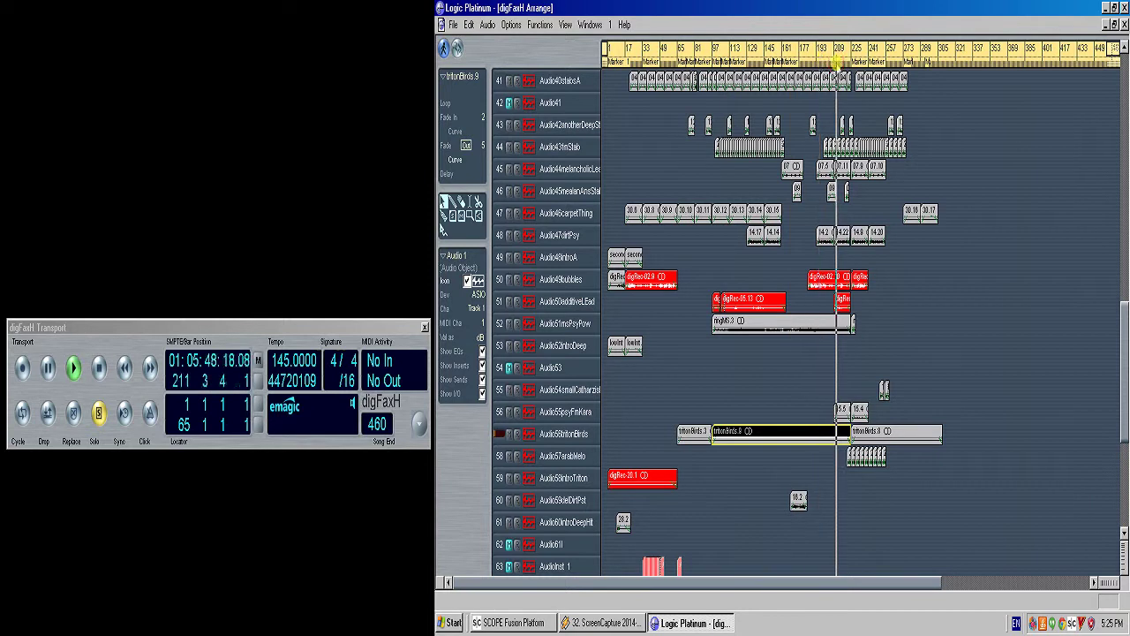
pyautogui.click(845, 62)
pyautogui.press('space')
pyautogui.press('s')
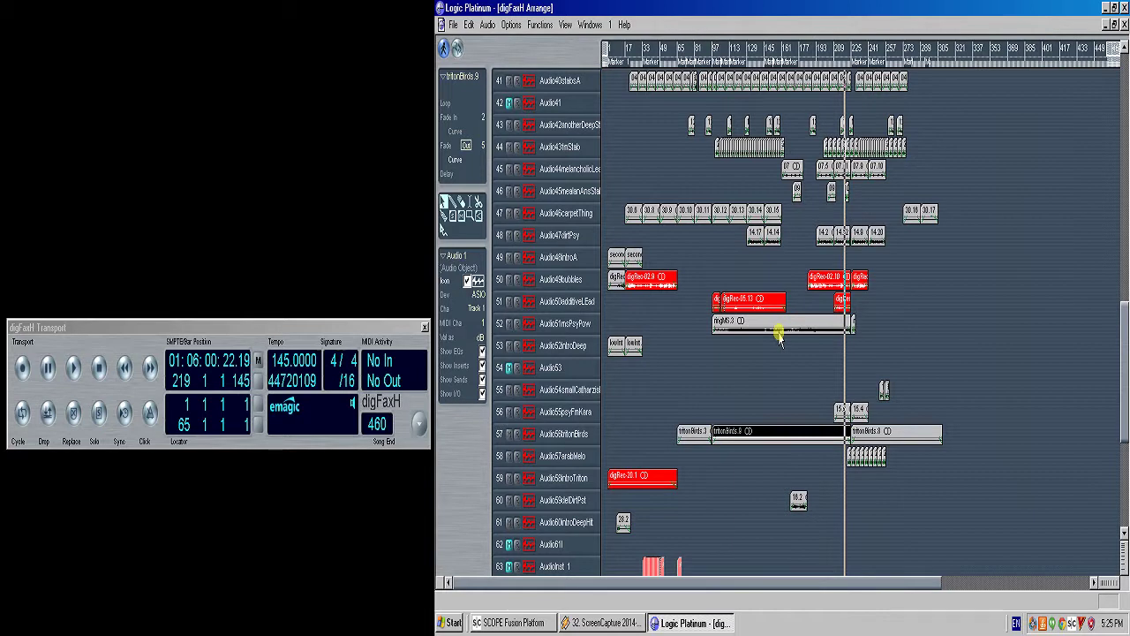
# - Briefly audition all carpetThing regions on track 47 soloed from about bar 59, ending with solo off
pyautogui.click(749, 373)
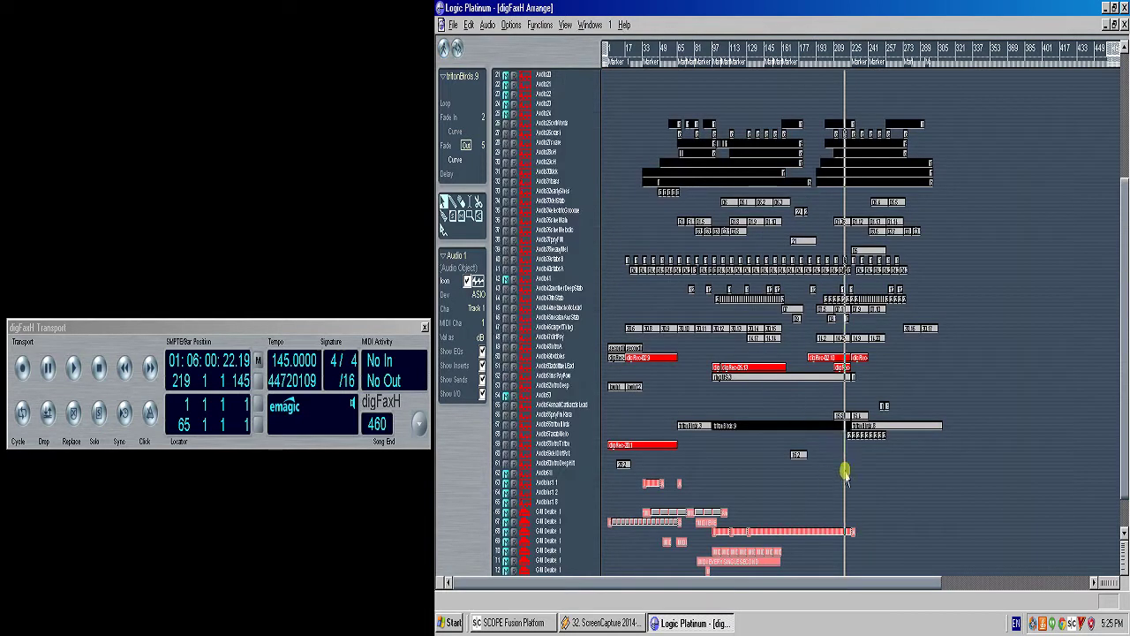
pyautogui.moveTo(845, 470); pyautogui.dragTo(642, 277)
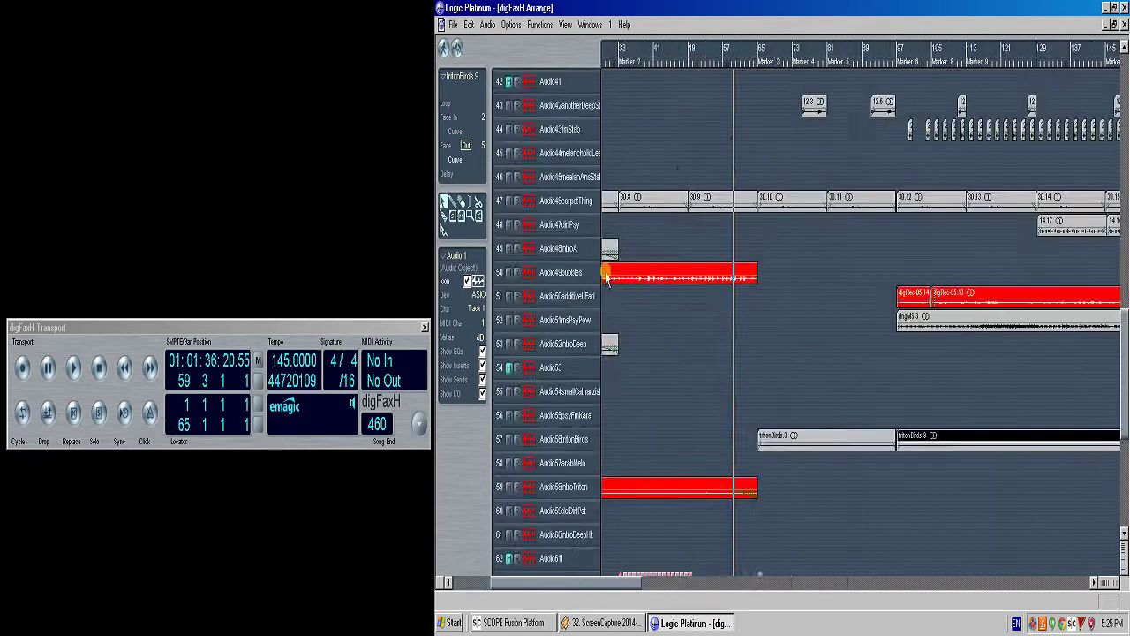
pyautogui.click(565, 201)
pyautogui.press('s')
pyautogui.press('space')
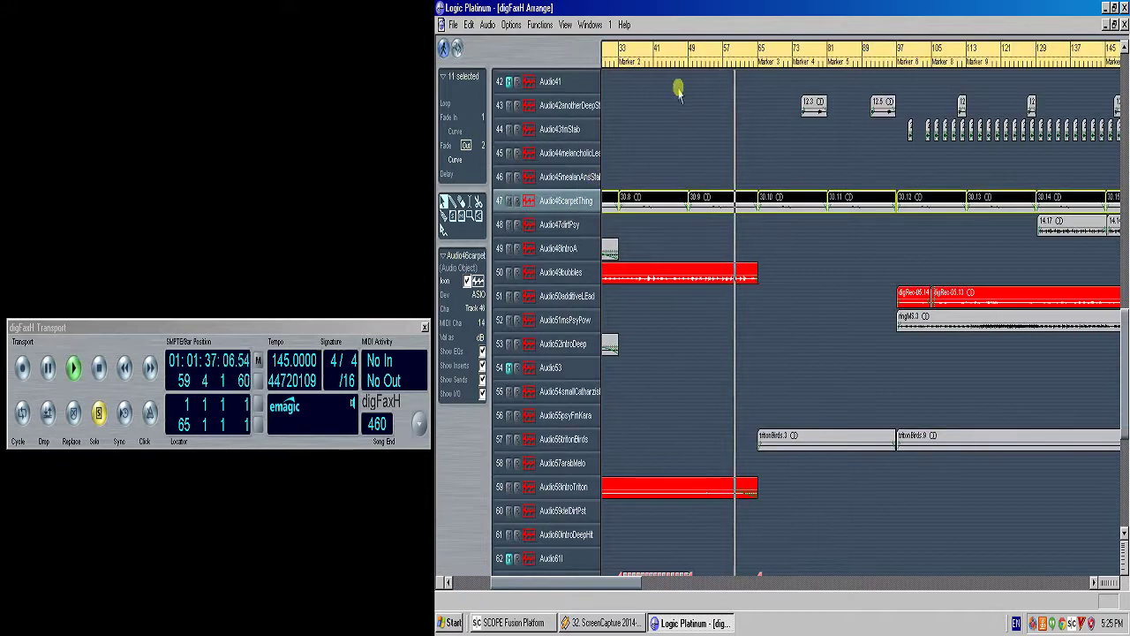
pyautogui.press('space')
pyautogui.press('s')
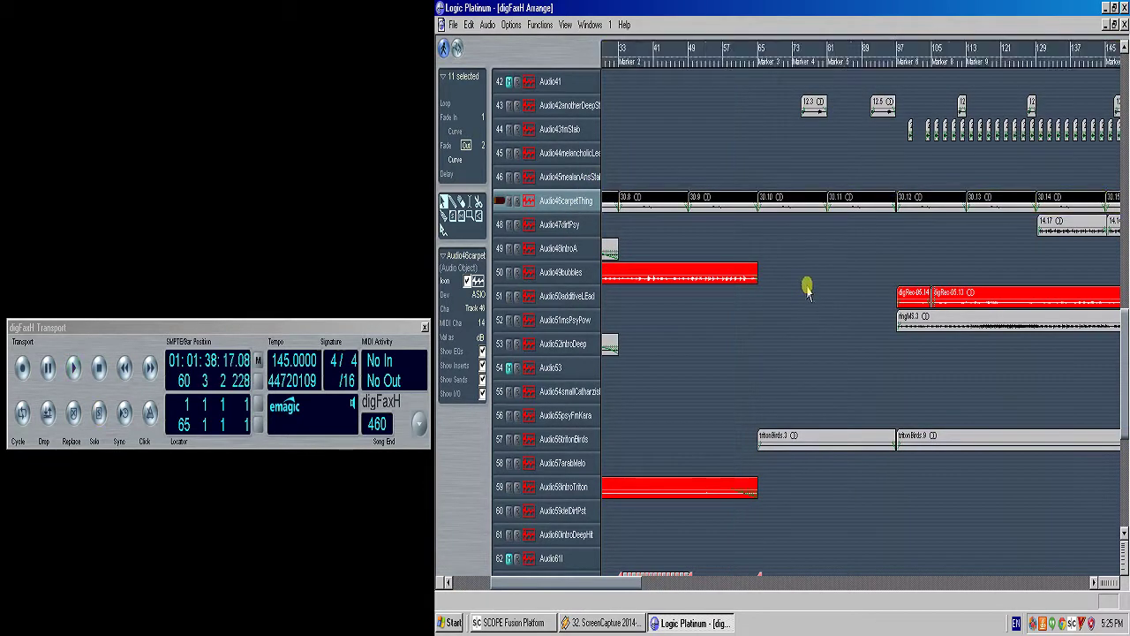
# - Solo all stabsA and stabsB regions, play them from about bar 60 and examine their waveforms up close around bar 65
pyautogui.click(843, 305)
pyautogui.moveTo(959, 474); pyautogui.dragTo(598, 230)
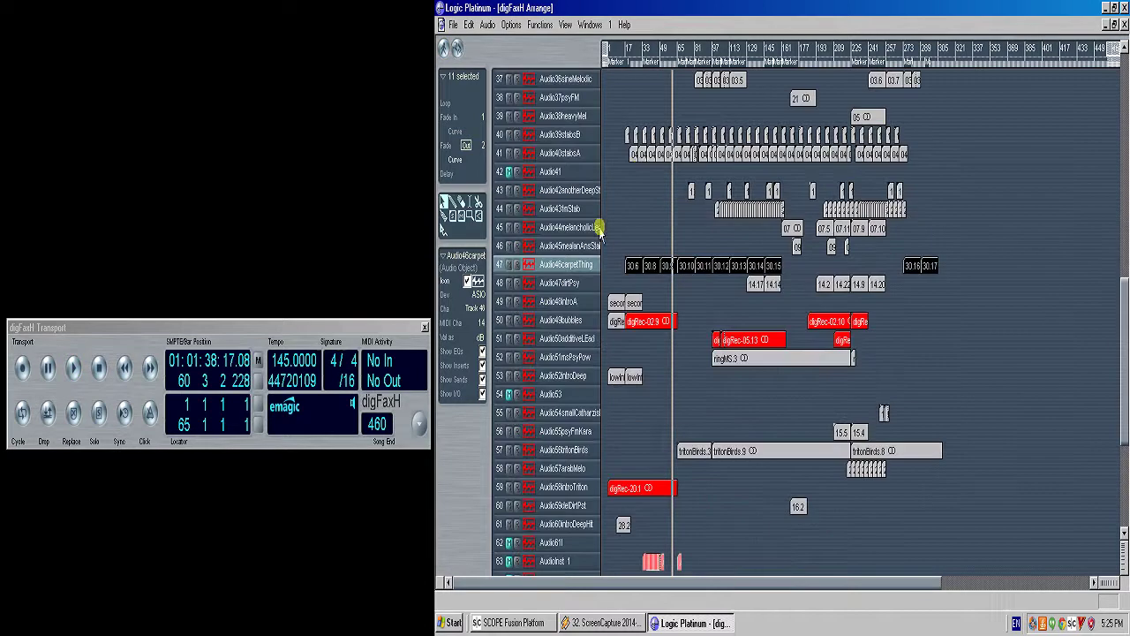
pyautogui.click(585, 147)
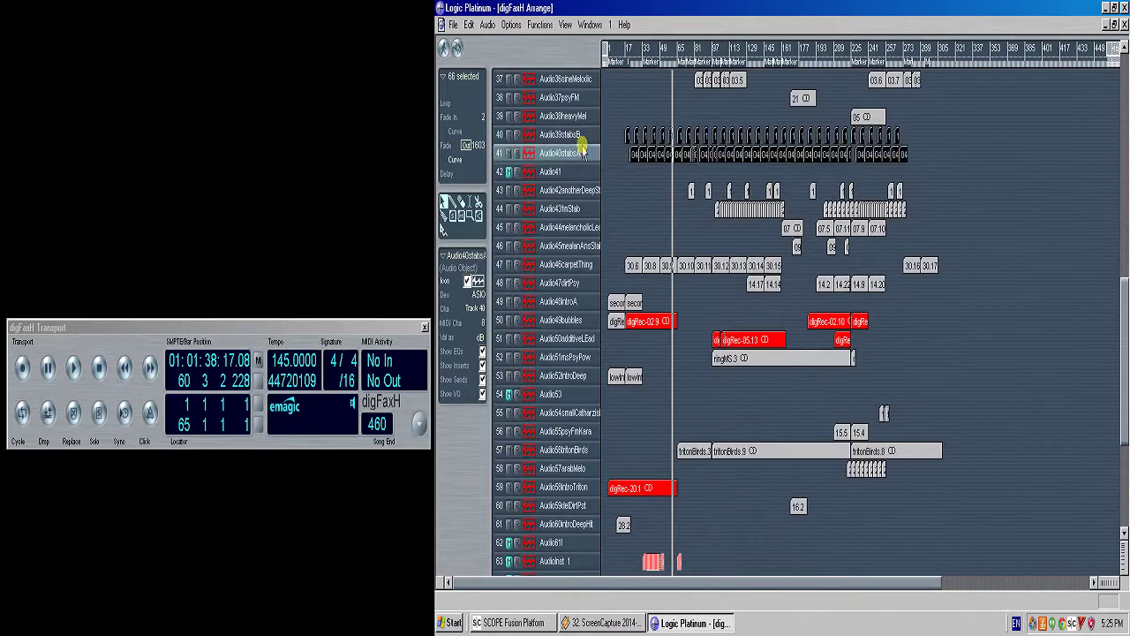
pyautogui.press('s')
pyautogui.press('space')
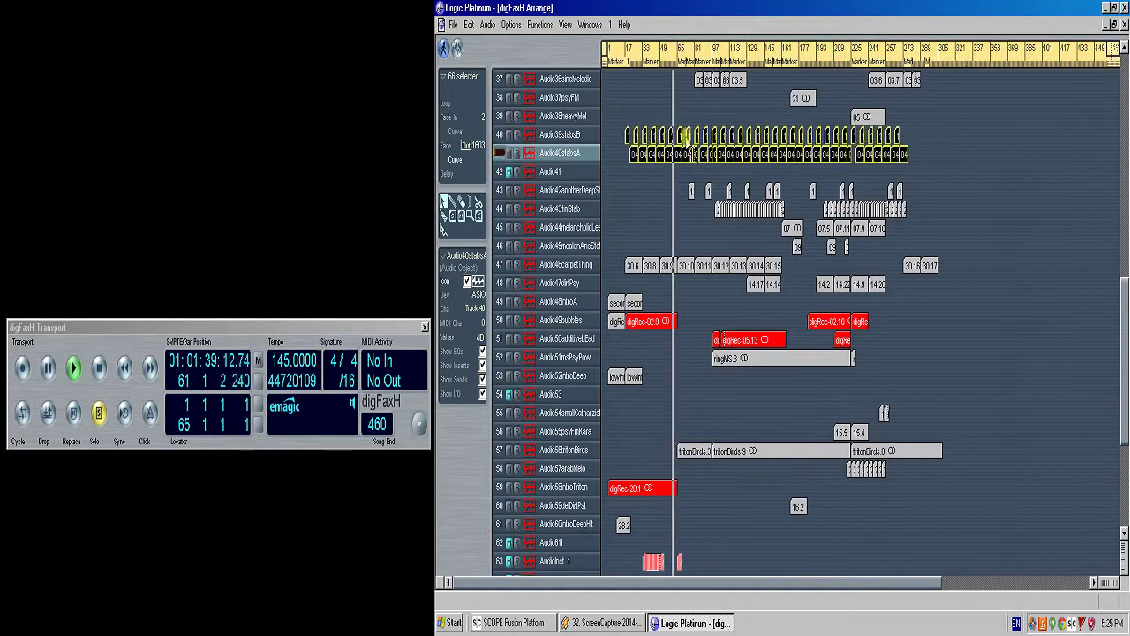
pyautogui.moveTo(717, 394); pyautogui.dragTo(682, 222)
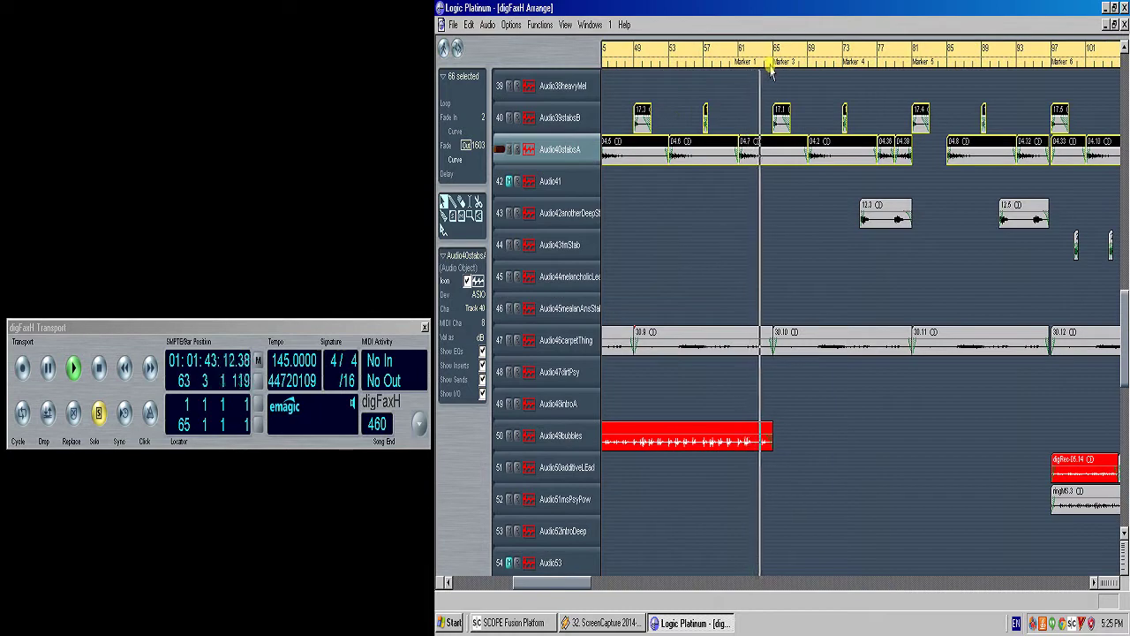
pyautogui.click(803, 256)
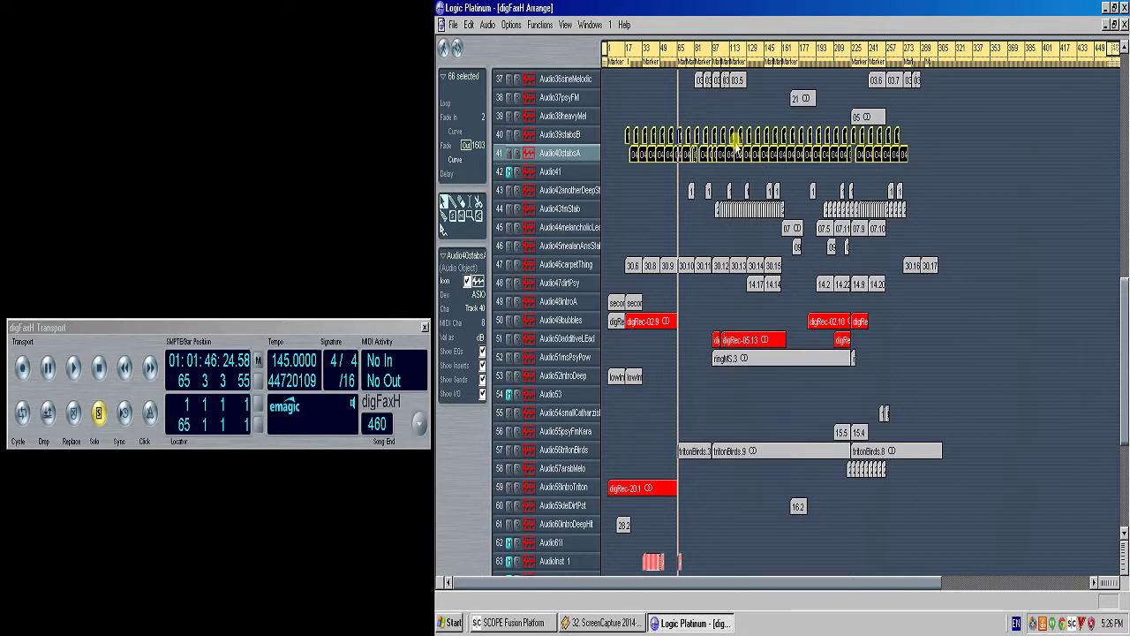
# - Replay the soloed stabs from about bar 59, adding carpetThing 30.10, tritonBirds.3 and the sineMain and sineMelodic regions after bar 65
pyautogui.keyDown('ctrl'); pyautogui.moveTo(737, 500); pyautogui.dragTo(593, 183); pyautogui.keyUp('ctrl')
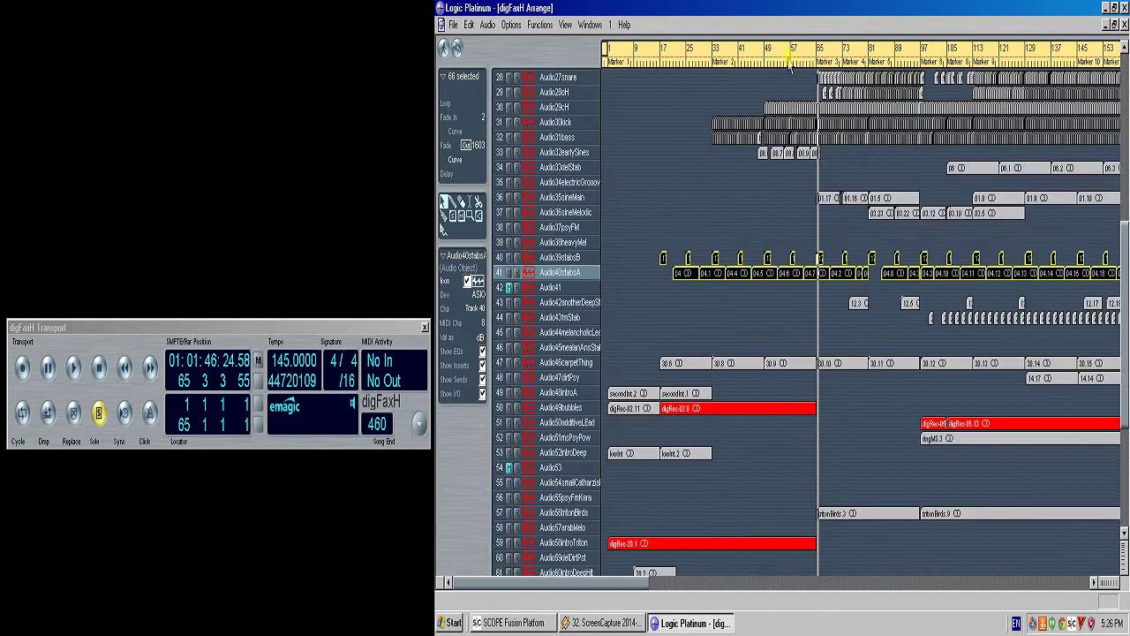
pyautogui.click(791, 69)
pyautogui.click(799, 69)
pyautogui.click(808, 53)
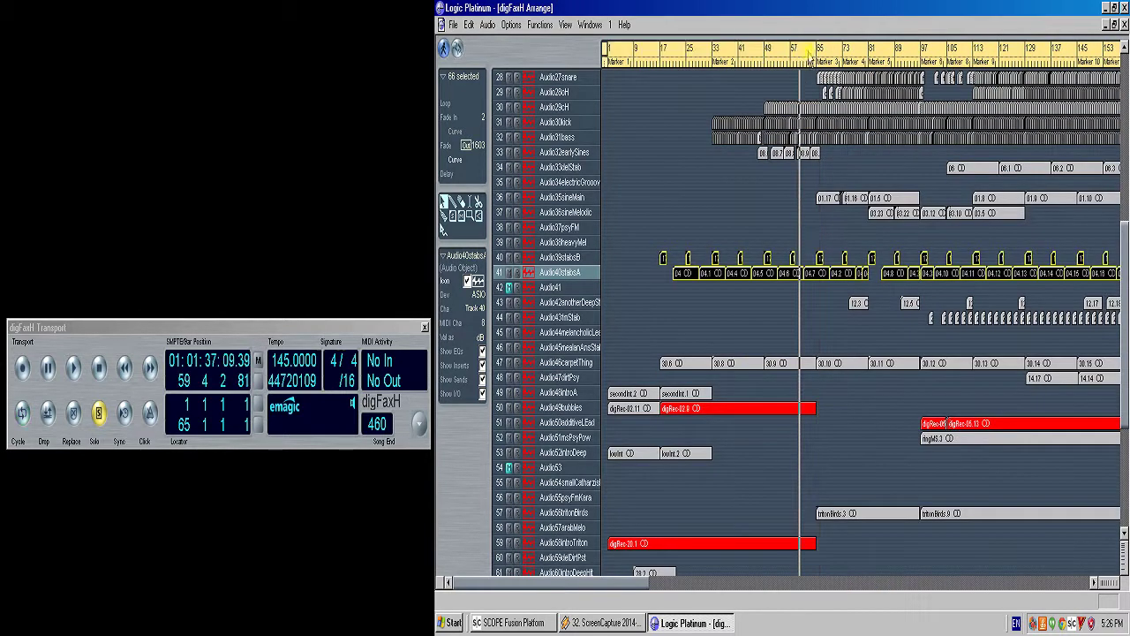
pyautogui.keyDown('shift'); pyautogui.click(821, 363); pyautogui.keyUp('shift')
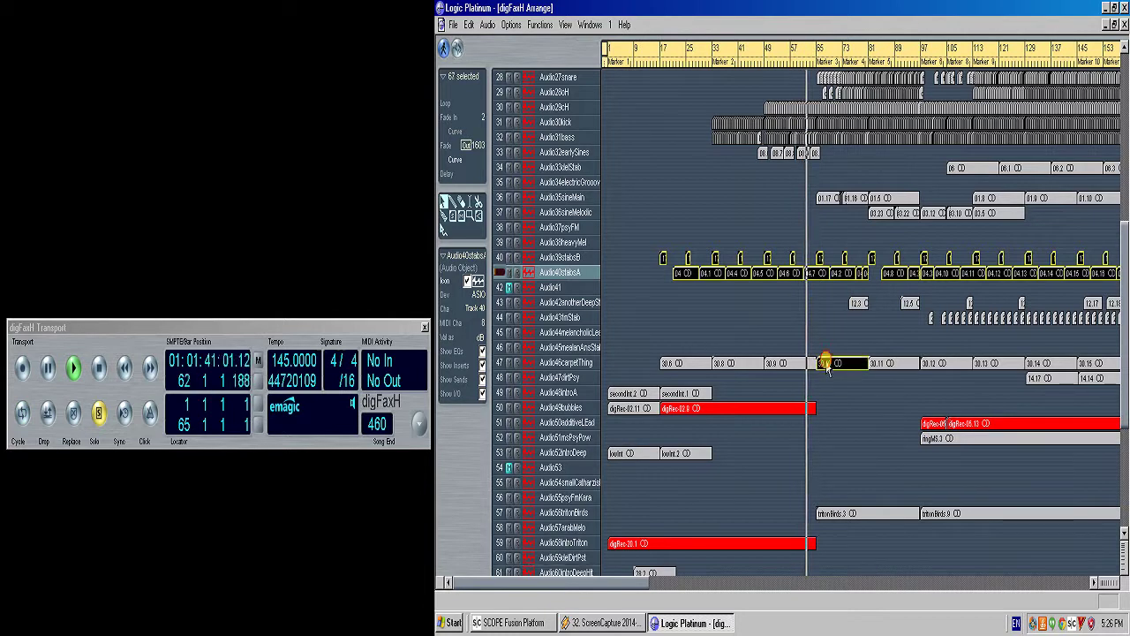
pyautogui.keyDown('shift'); pyautogui.click(833, 513); pyautogui.keyUp('shift')
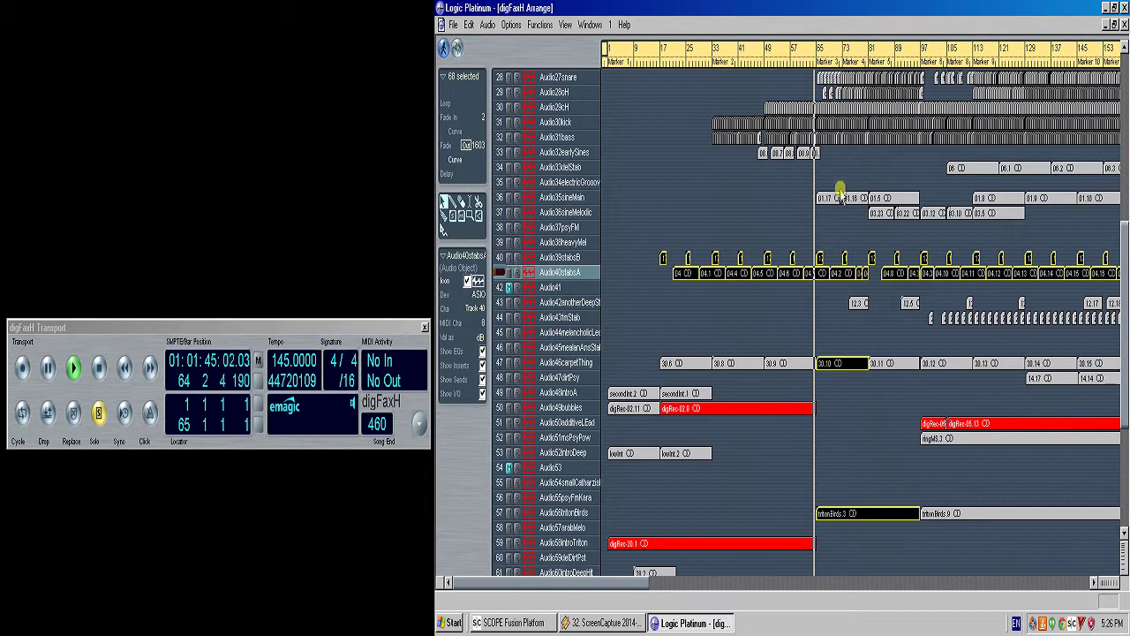
pyautogui.moveTo(921, 227); pyautogui.dragTo(820, 196)
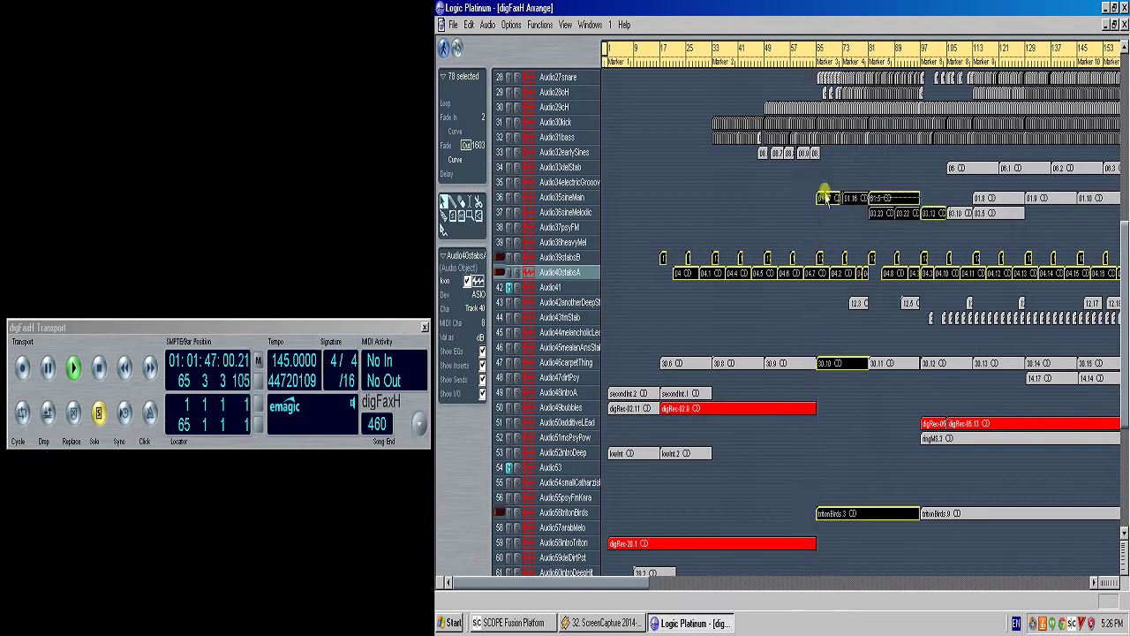
pyautogui.scroll(1, 896, 346)
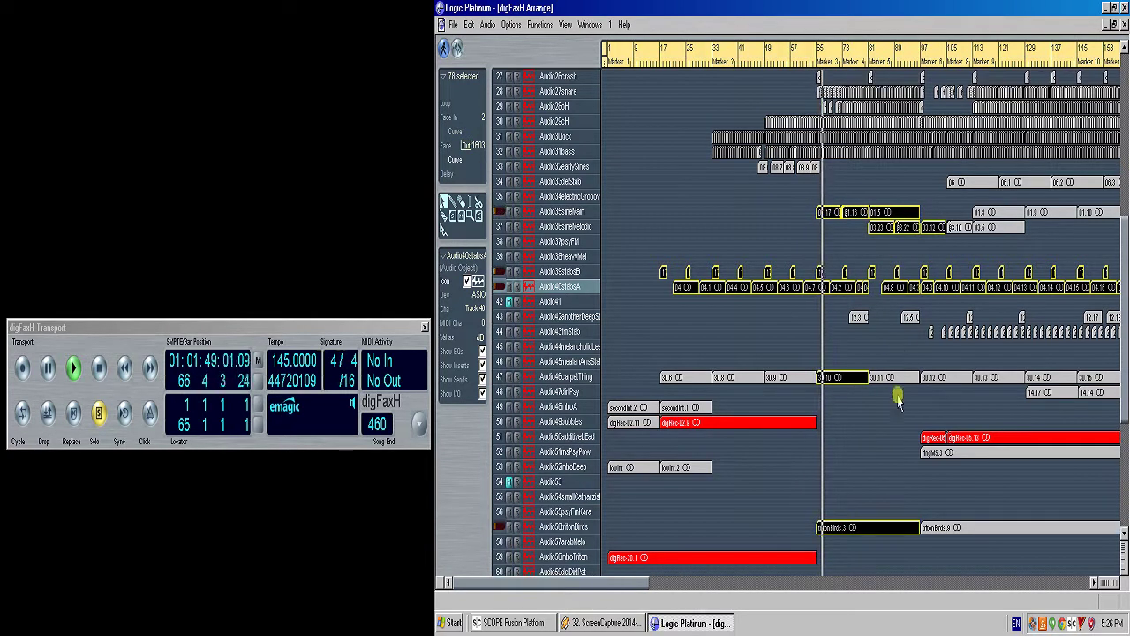
# - Add carpetThing 30.11 and 30.12, both digRec-05 regions, ringMS.3 and tritonBirds.9 to the soloed selection and audition from bar 97
pyautogui.moveTo(977, 565); pyautogui.dragTo(806, 177)
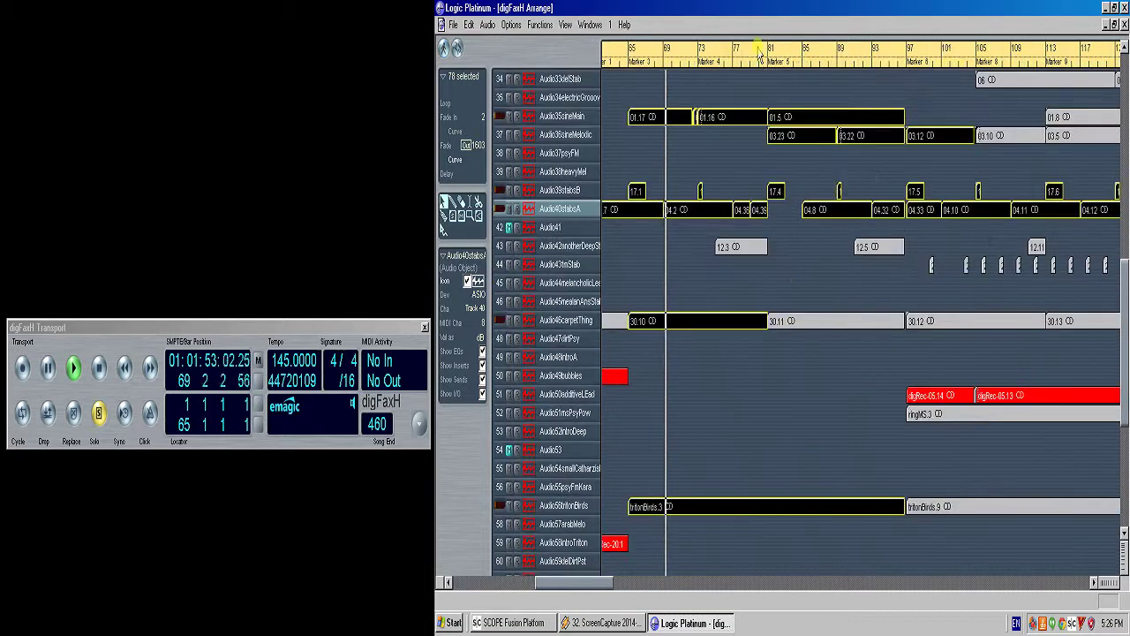
pyautogui.keyDown('shift'); pyautogui.click(814, 323); pyautogui.keyUp('shift')
pyautogui.moveTo(1014, 533); pyautogui.dragTo(919, 279)
pyautogui.click(906, 62)
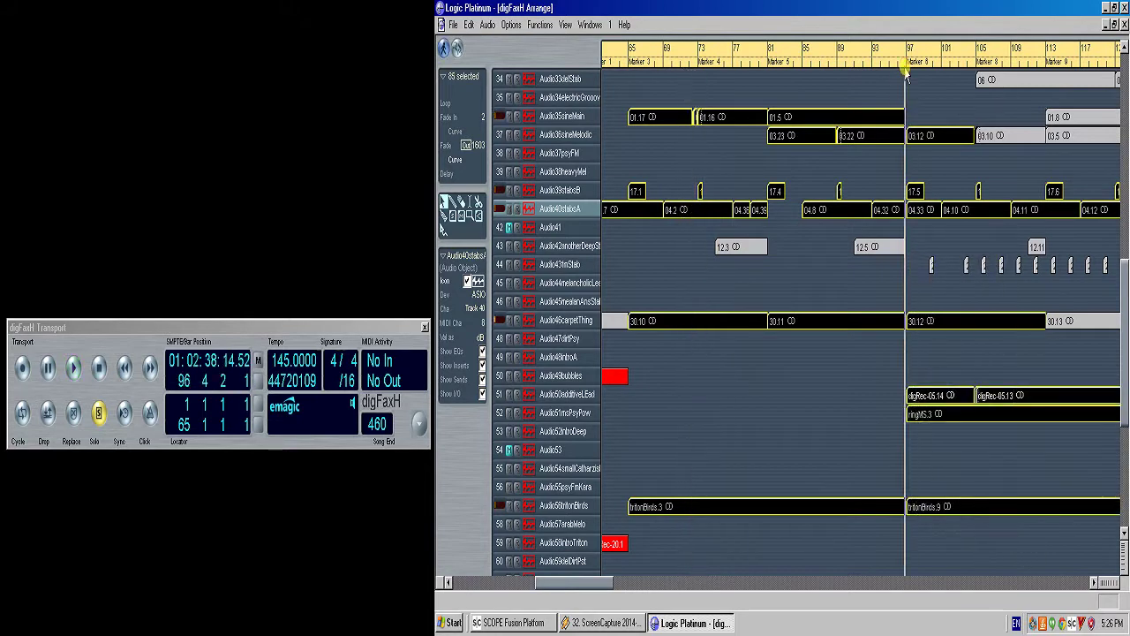
pyautogui.hotkey('ctrl', 'Left')
pyautogui.hotkey('ctrl', 'Up')
pyautogui.moveTo(1045, 554); pyautogui.dragTo(861, 108)
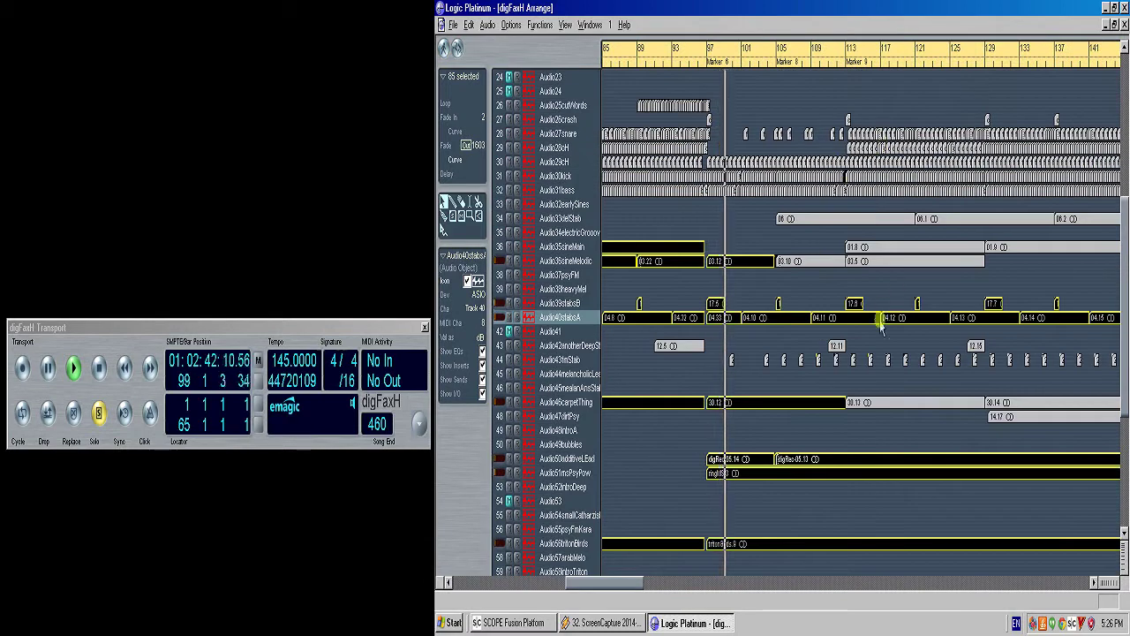
pyautogui.keyDown('ctrl'); pyautogui.click(897, 356); pyautogui.keyUp('ctrl')
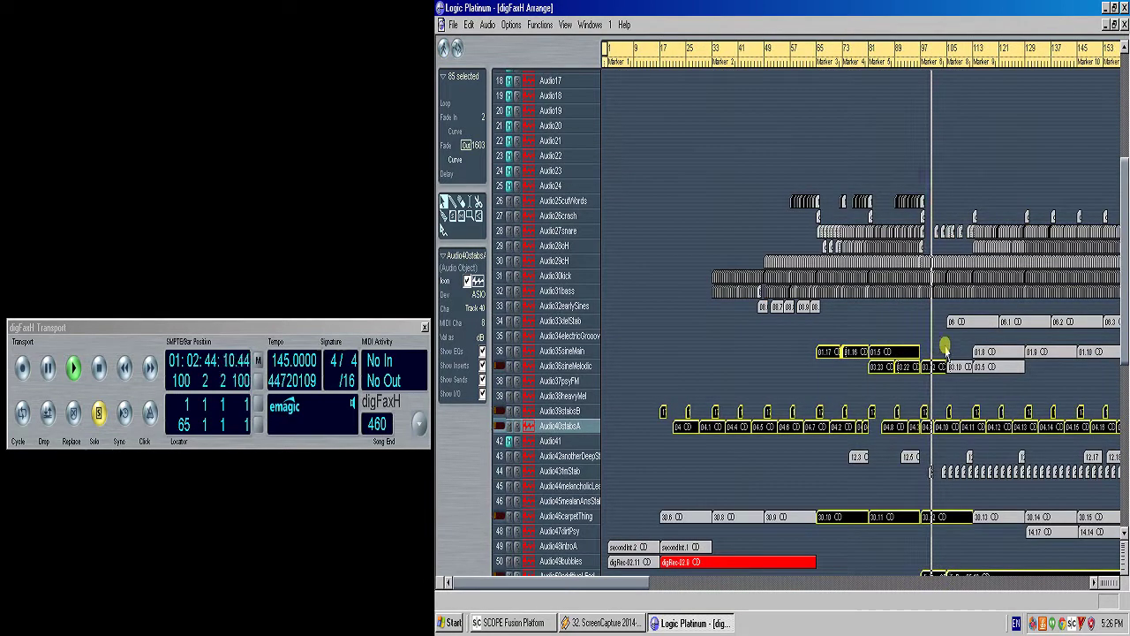
# - Turn solo off and follow the full arrangement in playback from about bar 101, viewing the regions up close around bar 105
pyautogui.press('s')
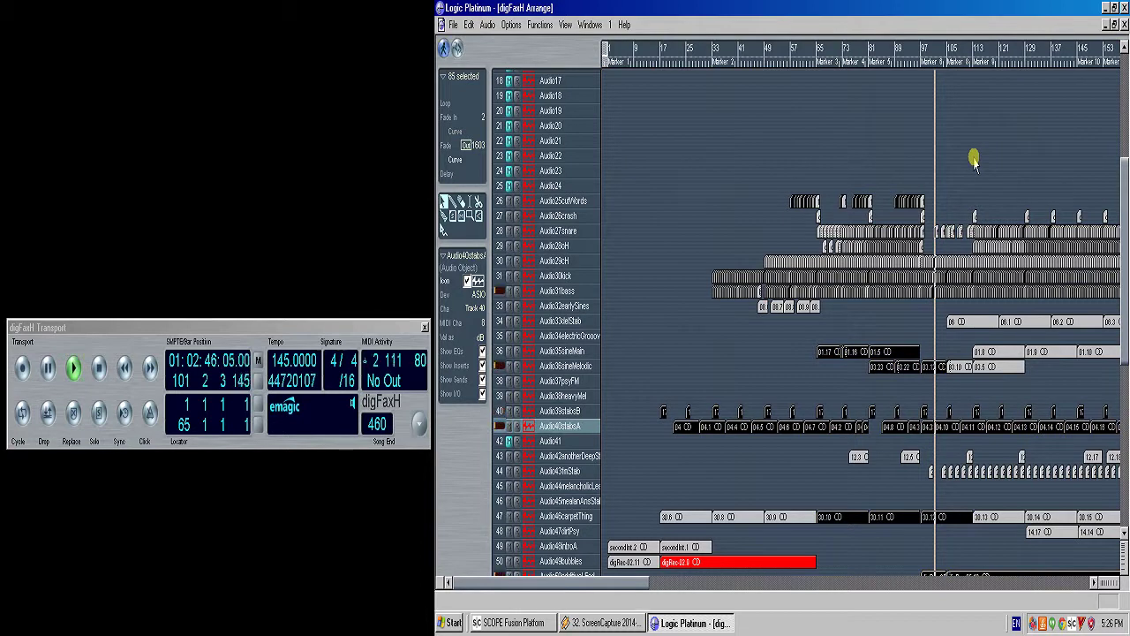
pyautogui.scroll(-1, 1007, 228)
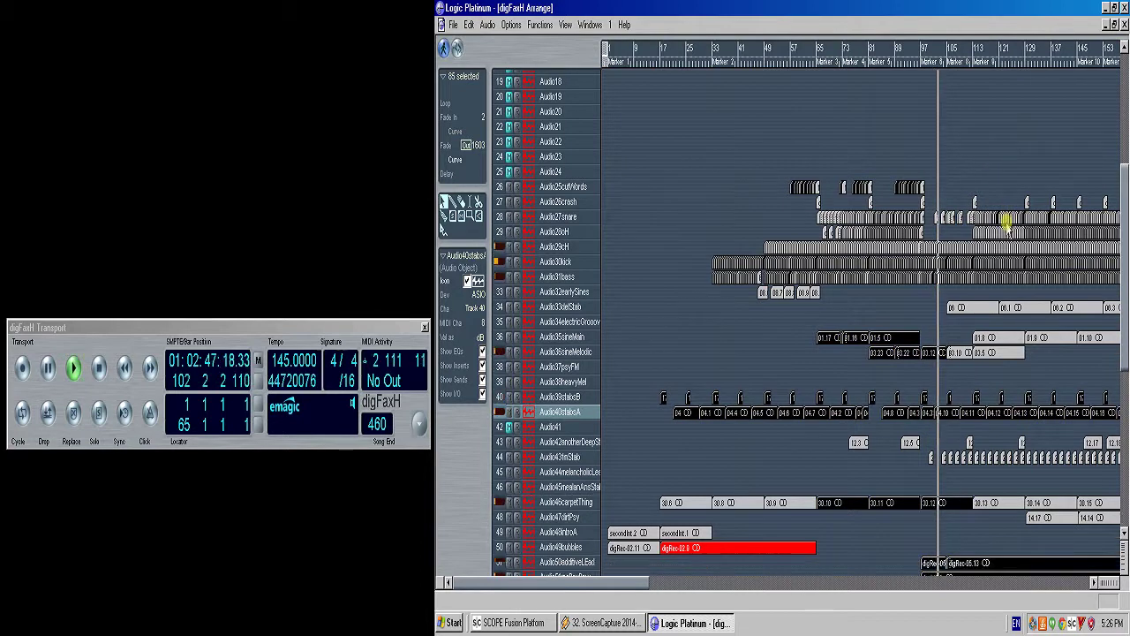
pyautogui.keyDown('ctrl'); pyautogui.click(981, 163); pyautogui.keyUp('ctrl')
pyautogui.scroll(-3, 758, 424)
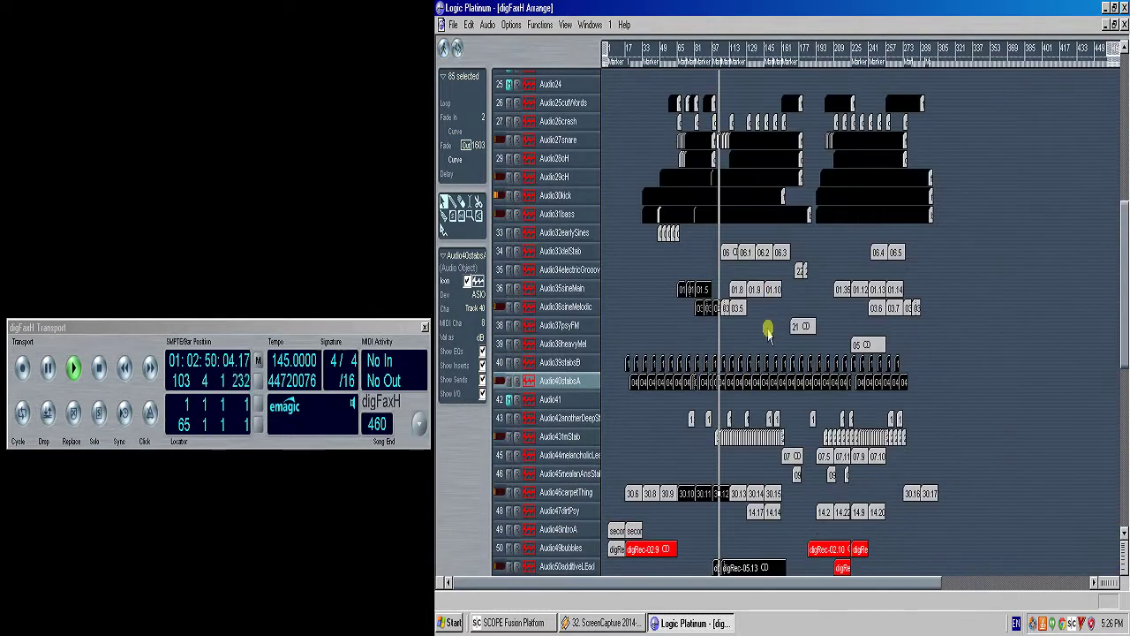
pyautogui.hotkey('ctrl', 'Up')
pyautogui.moveTo(811, 488); pyautogui.dragTo(711, 163)
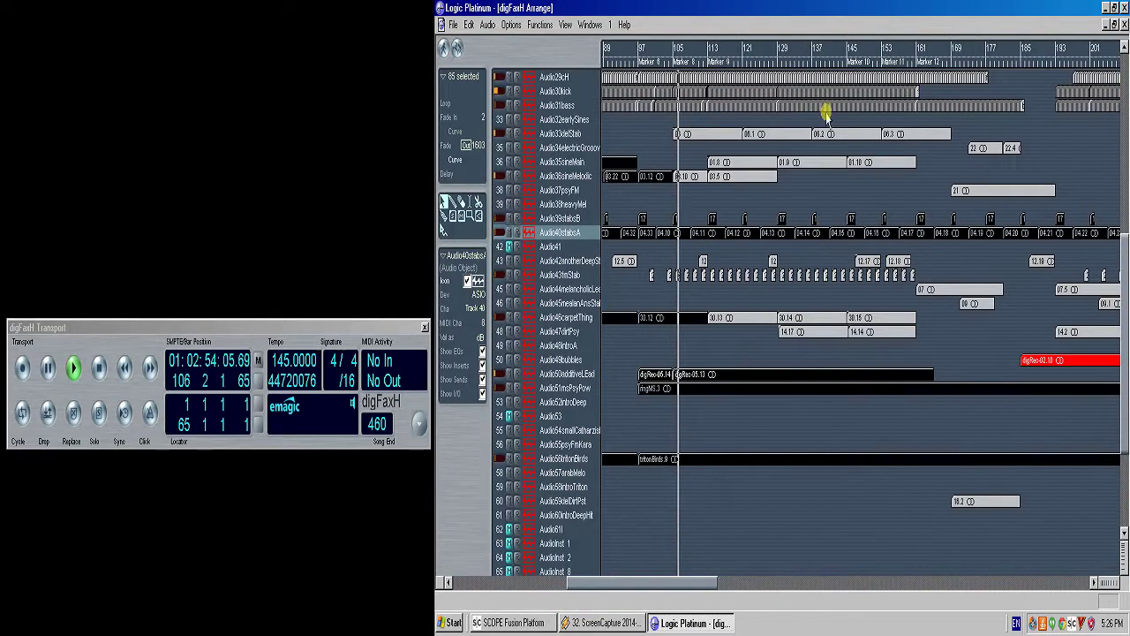
# - Audition the full arrangement around bar 187 up close, clear the region selection and stop playback
pyautogui.click(1021, 67)
pyautogui.keyDown('ctrl'); pyautogui.click(1044, 134); pyautogui.keyUp('ctrl')
pyautogui.moveTo(864, 511); pyautogui.dragTo(786, 85)
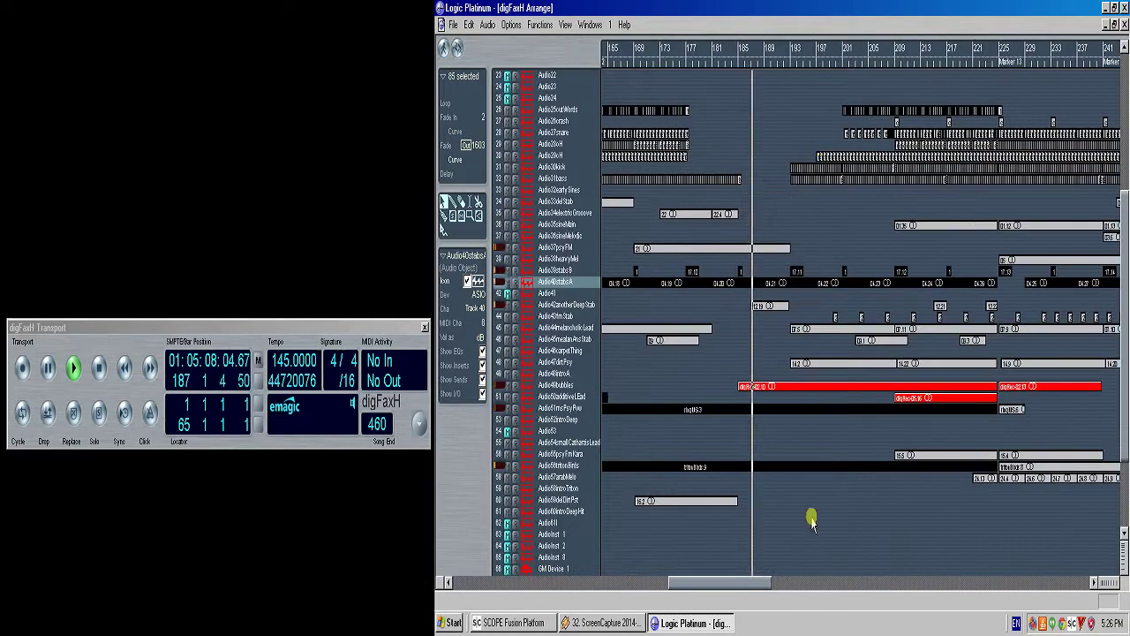
pyautogui.click(830, 508)
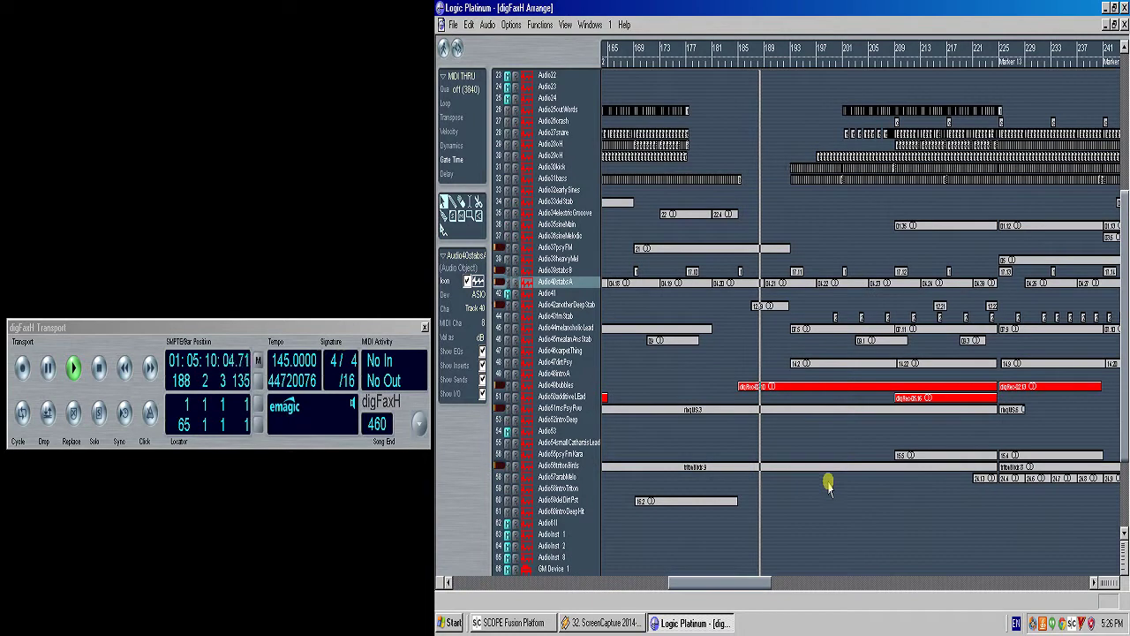
pyautogui.press('space')
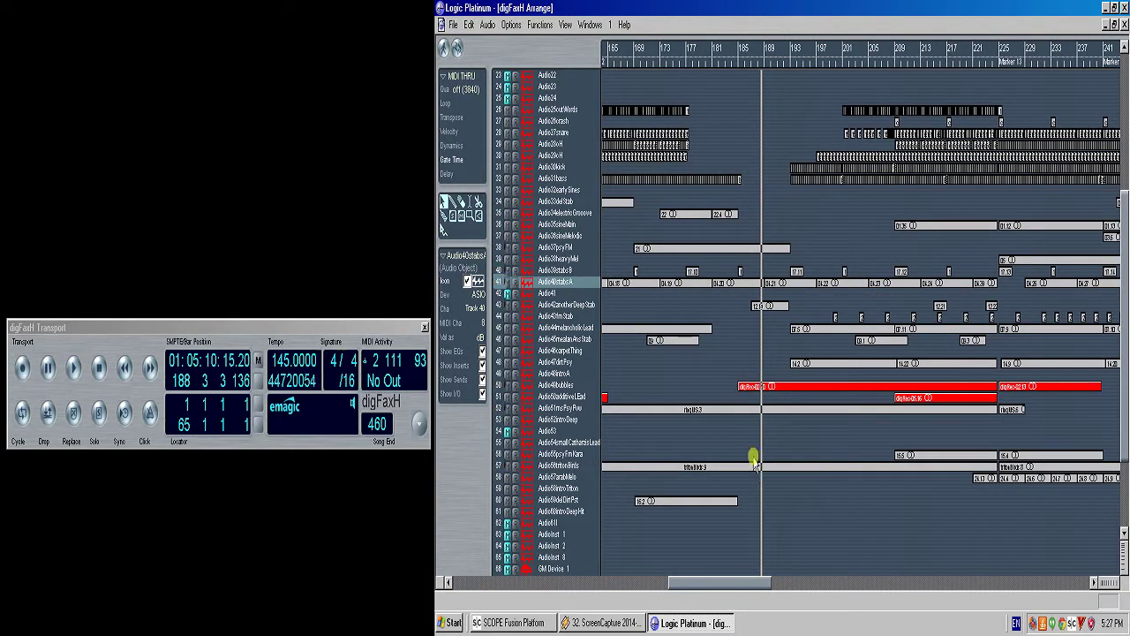
# - Audition the tritonBirds.9 region soloed from about bar 188, ending with solo off
pyautogui.click(756, 466)
pyautogui.press('s')
pyautogui.press('space')
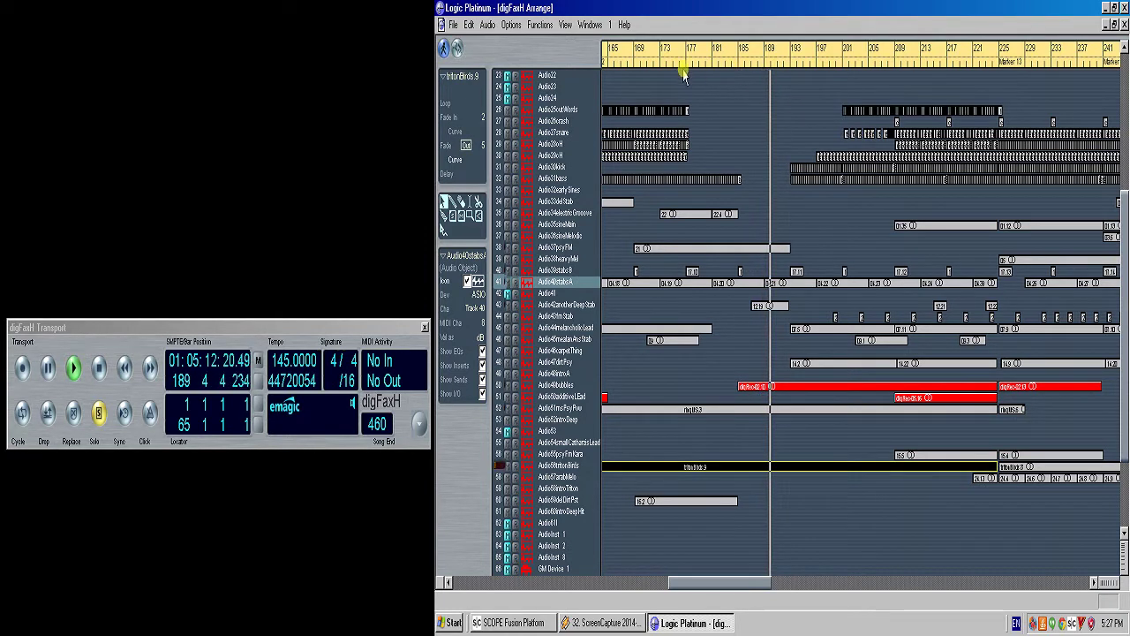
pyautogui.press('s')
pyautogui.press('space')
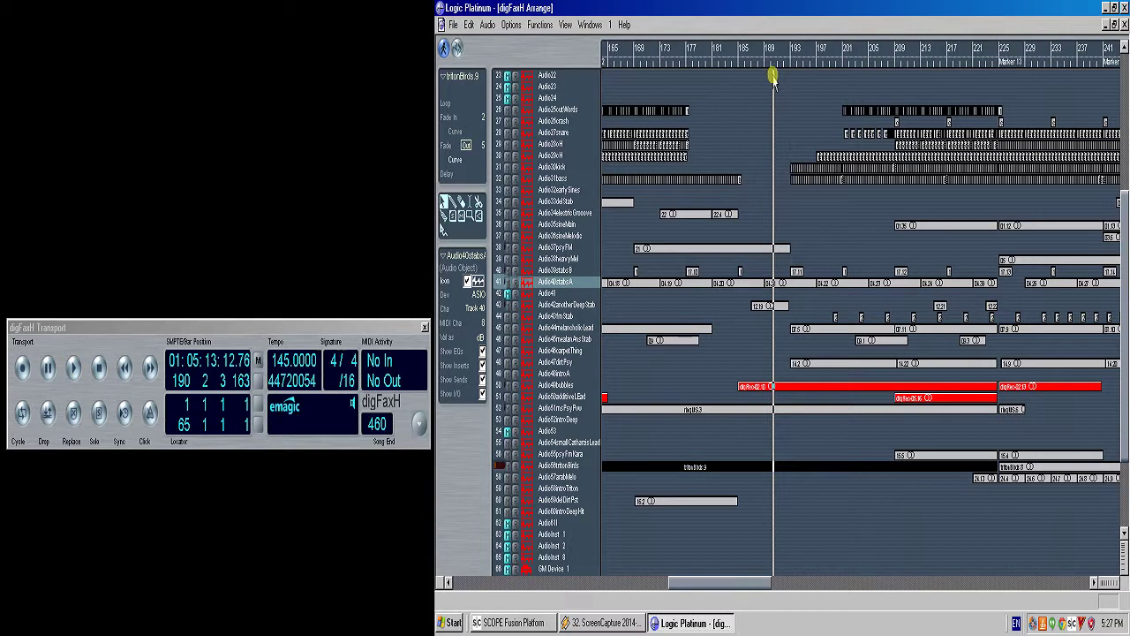
# - Play the full arrangement from about bar 190 to bar 211, examining the regions around bars 189 to 265
pyautogui.press('space')
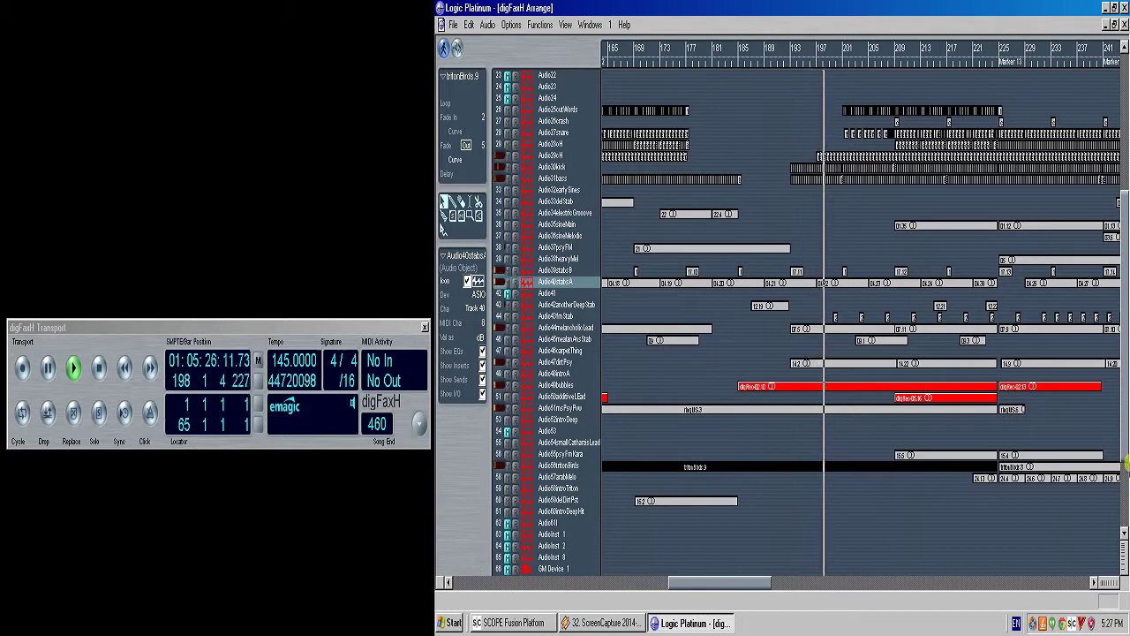
pyautogui.click(1102, 581)
pyautogui.moveTo(880, 497); pyautogui.dragTo(813, 116)
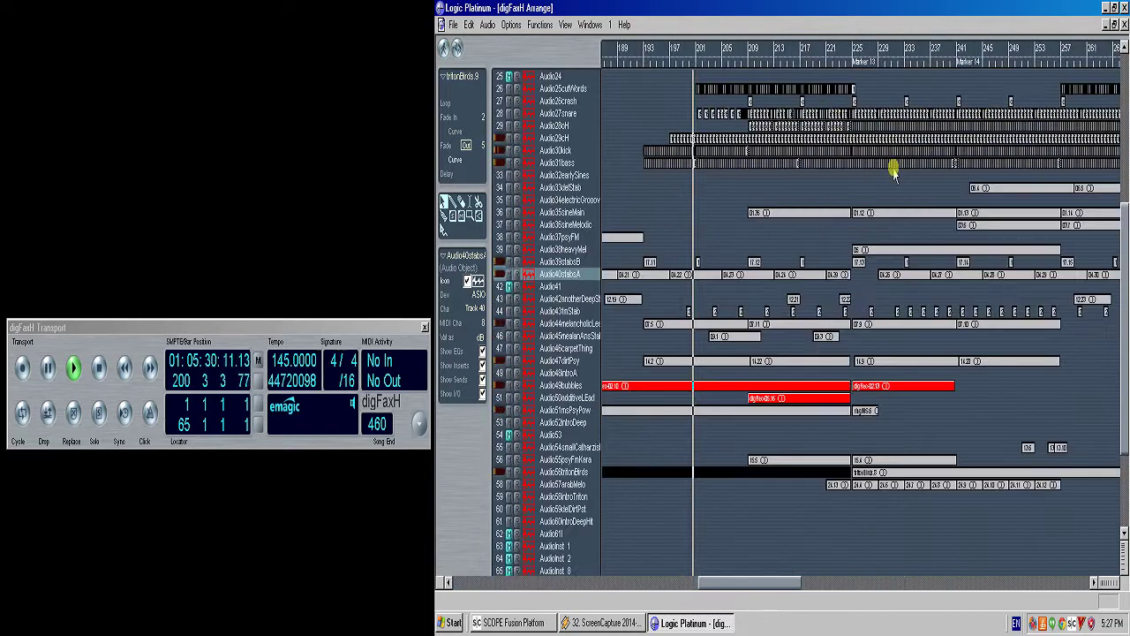
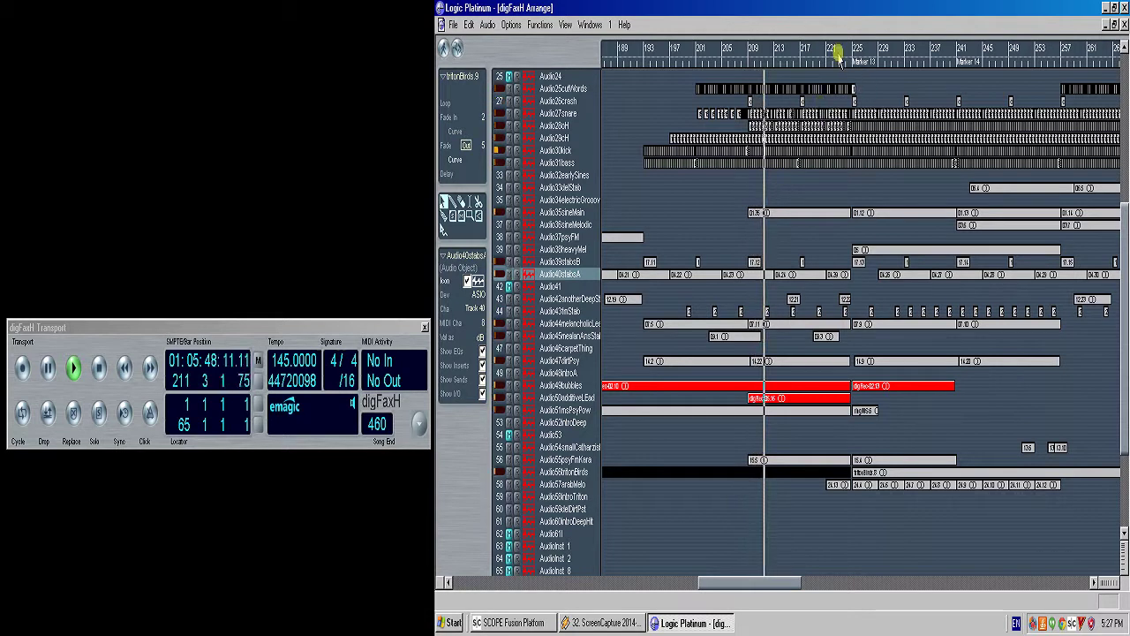
pyautogui.press('space')
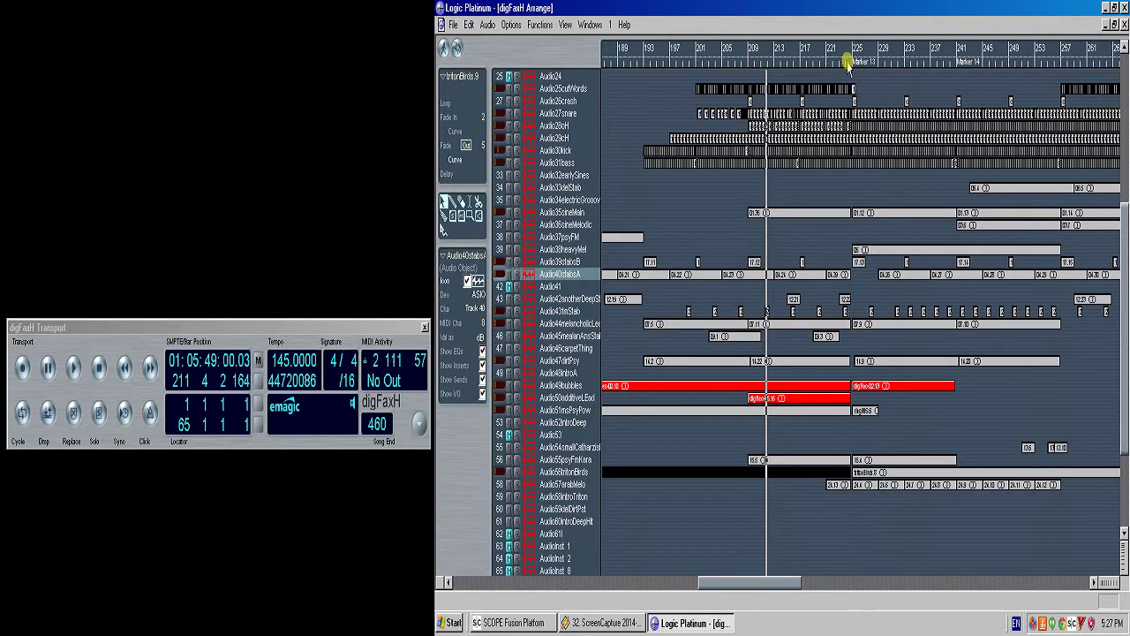
# - Play from bar 224, then solo the non-drum regions between bars 225 and 241, from sineMain to arabMelo, and replay them from Marker 13
pyautogui.click(848, 62)
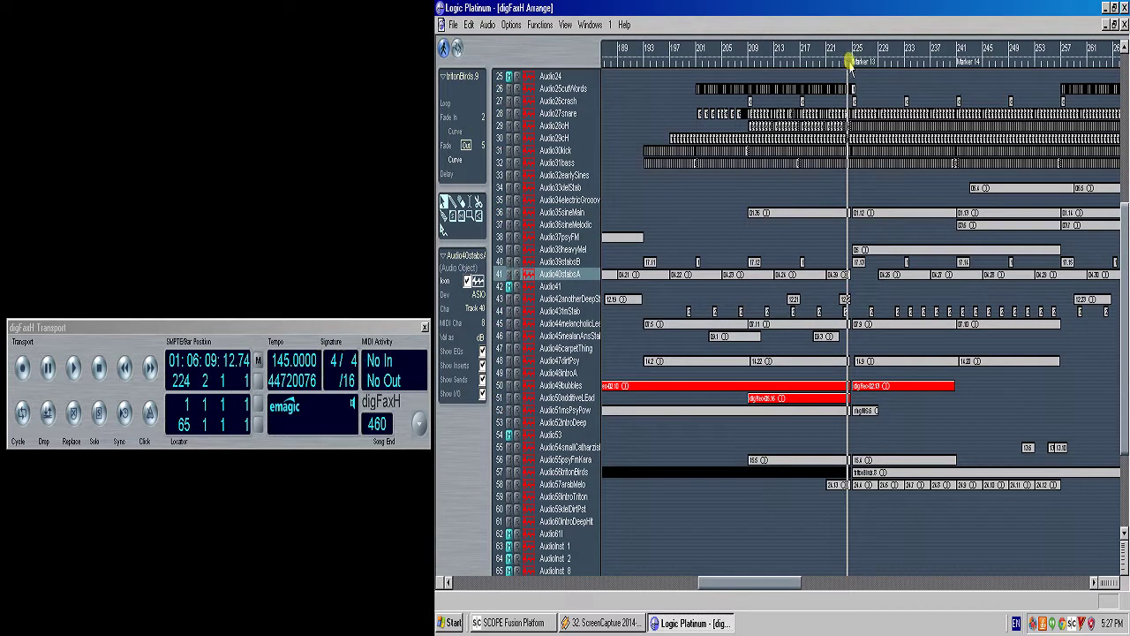
pyautogui.press('space')
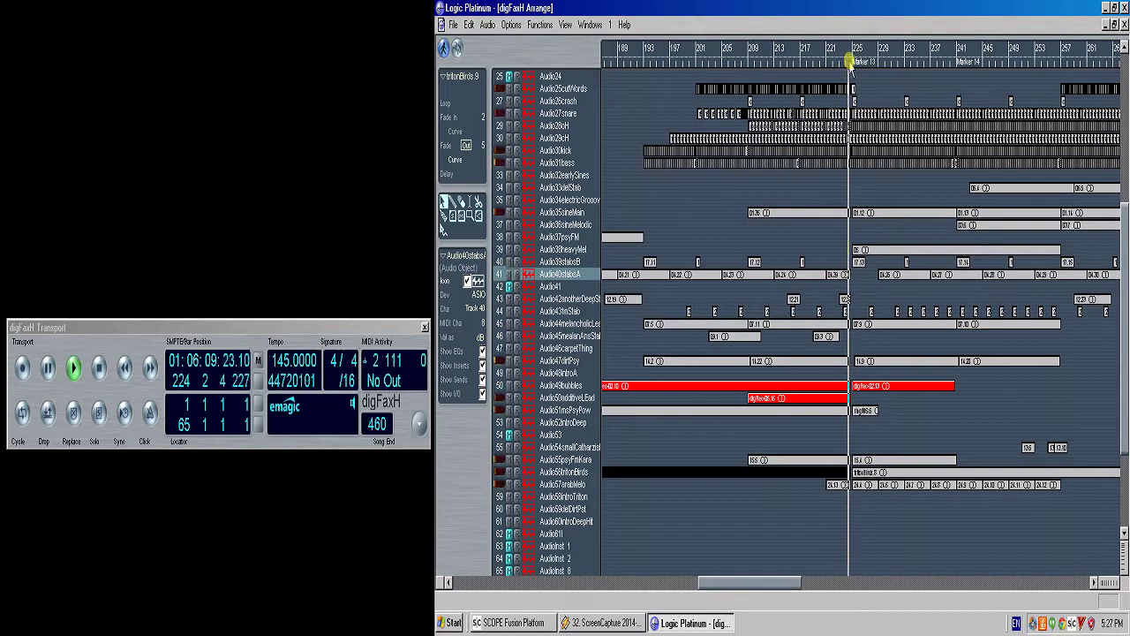
pyautogui.moveTo(1059, 535); pyautogui.dragTo(820, 150)
pyautogui.click(897, 533)
pyautogui.moveTo(898, 532); pyautogui.dragTo(687, 463)
pyautogui.moveTo(864, 436); pyautogui.dragTo(682, 141)
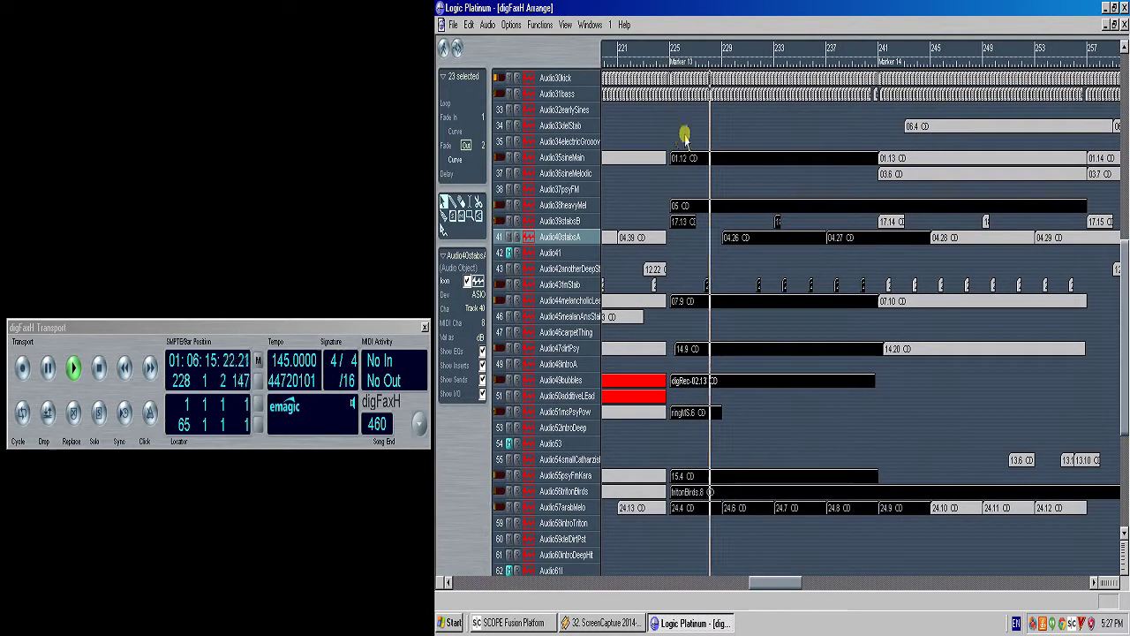
pyautogui.press('s')
pyautogui.click(670, 62)
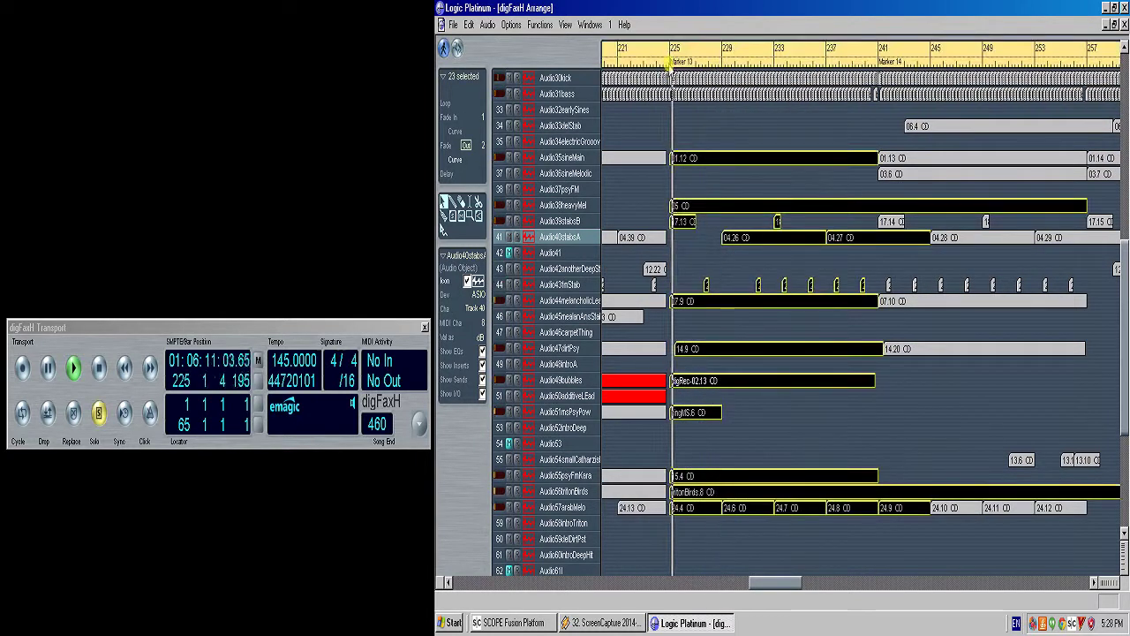
# - Add the melodic and arabMelo regions between bars 241 and 257 to the soloed selection, audition them, then clear the selection with solo off
pyautogui.scroll(1, 872, 354)
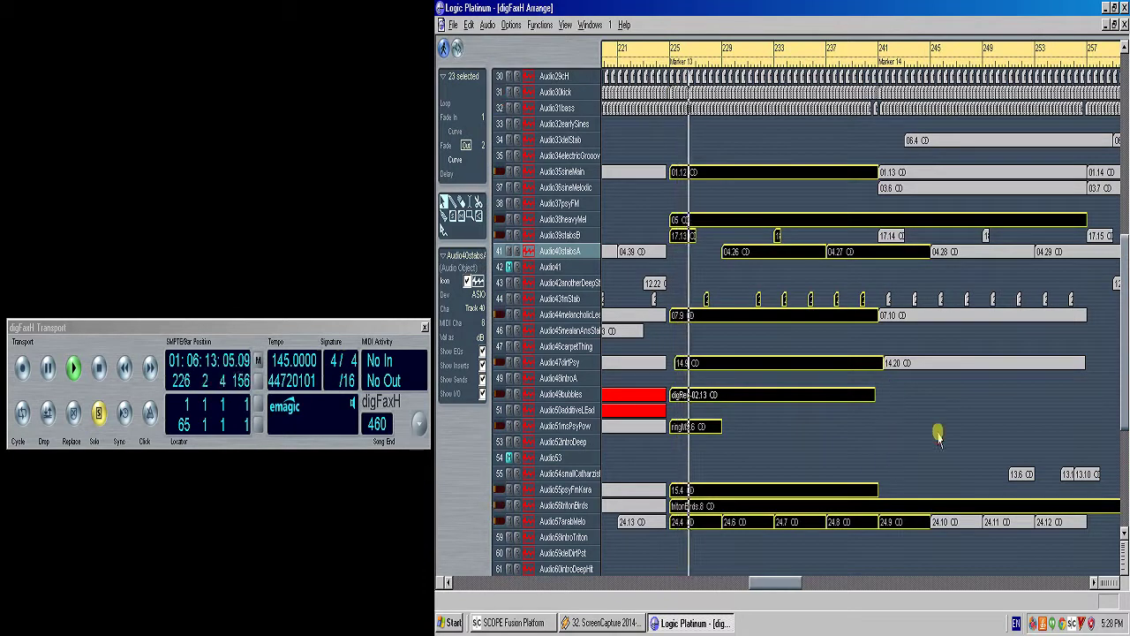
pyautogui.hotkey('ctrl', 'Left')
pyautogui.hotkey('ctrl', 'Up')
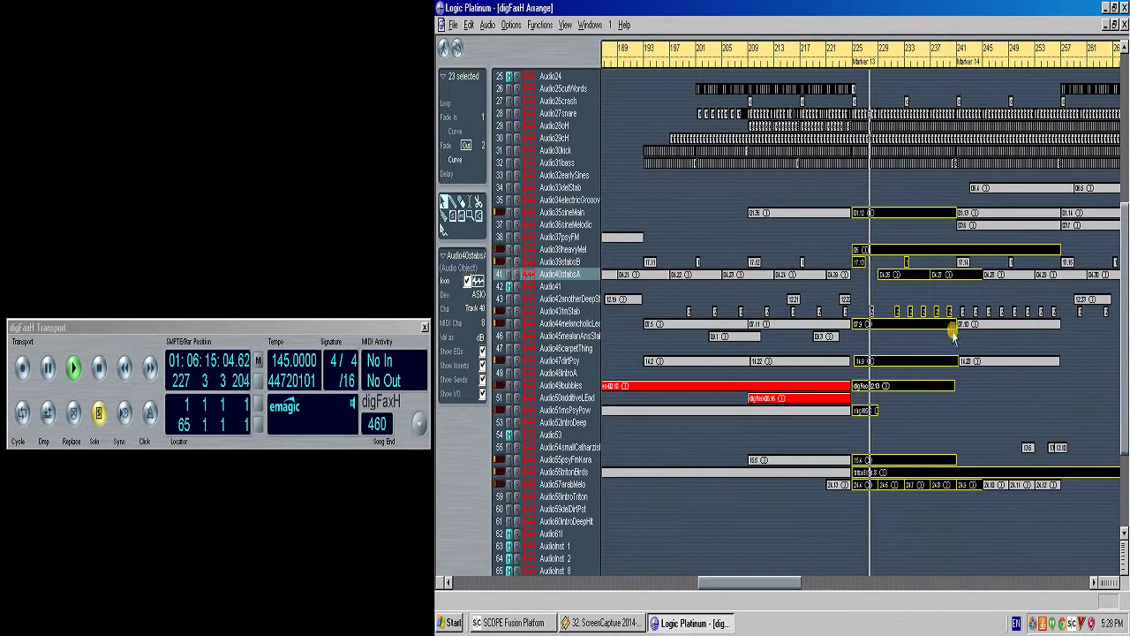
pyautogui.scroll(4, 883, 98)
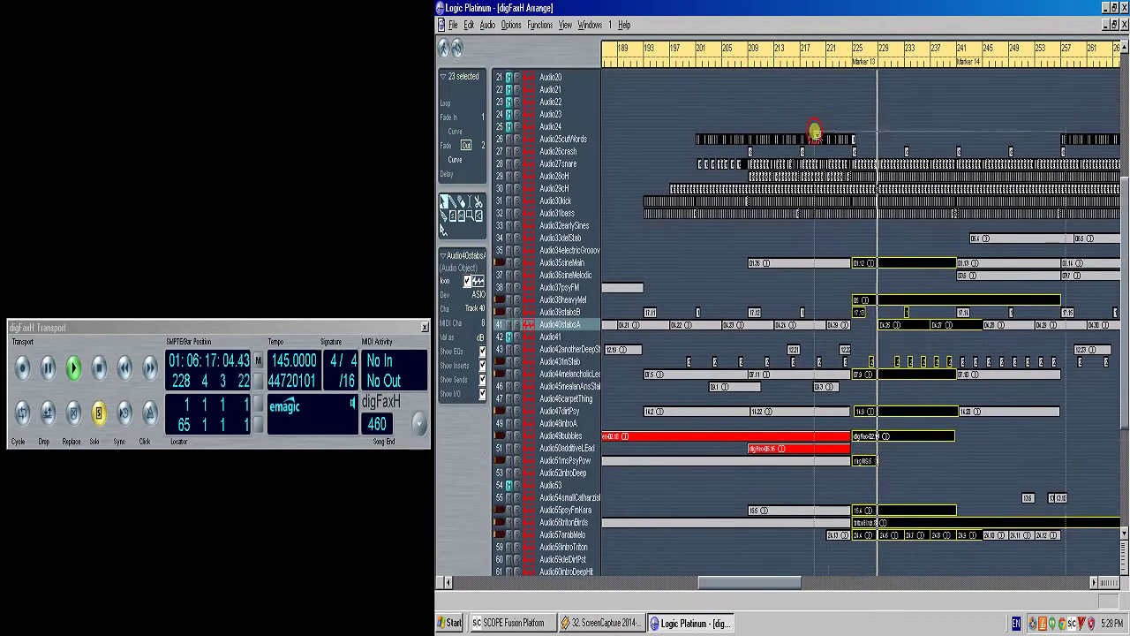
pyautogui.press('z')
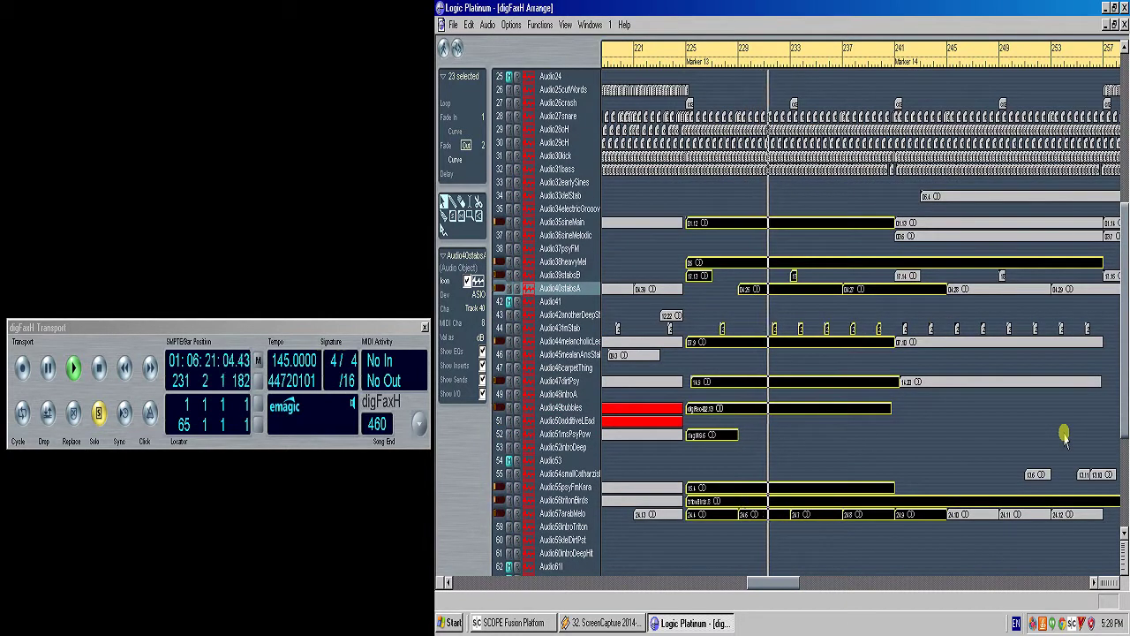
pyautogui.moveTo(1098, 409)
pyautogui.mouseDown()
pyautogui.moveTo(989, 230)
pyautogui.moveTo(901, 187)
pyautogui.mouseUp()
pyautogui.moveTo(885, 298); pyautogui.dragTo(892, 77)
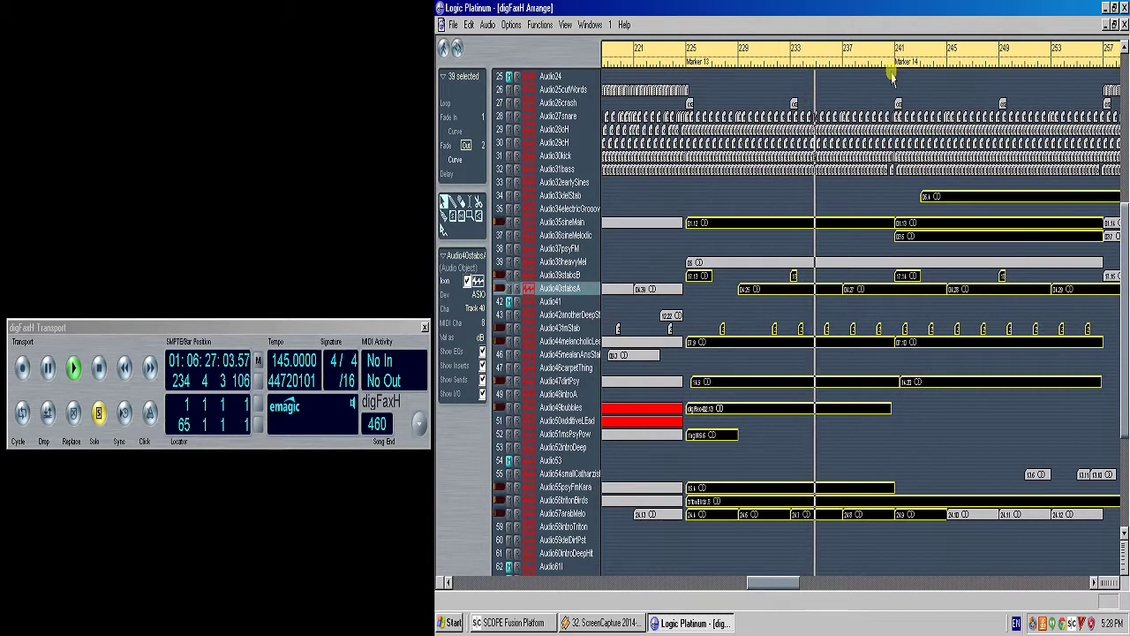
pyautogui.moveTo(1091, 552); pyautogui.dragTo(982, 521)
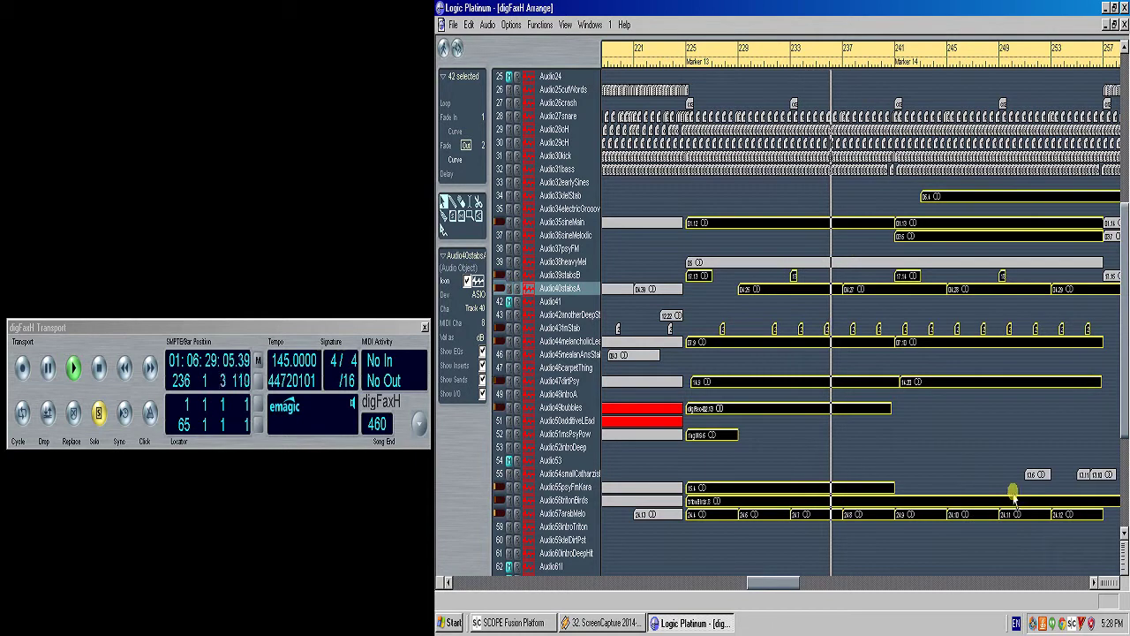
pyautogui.keyDown('shift'); pyautogui.click(786, 265); pyautogui.keyUp('shift')
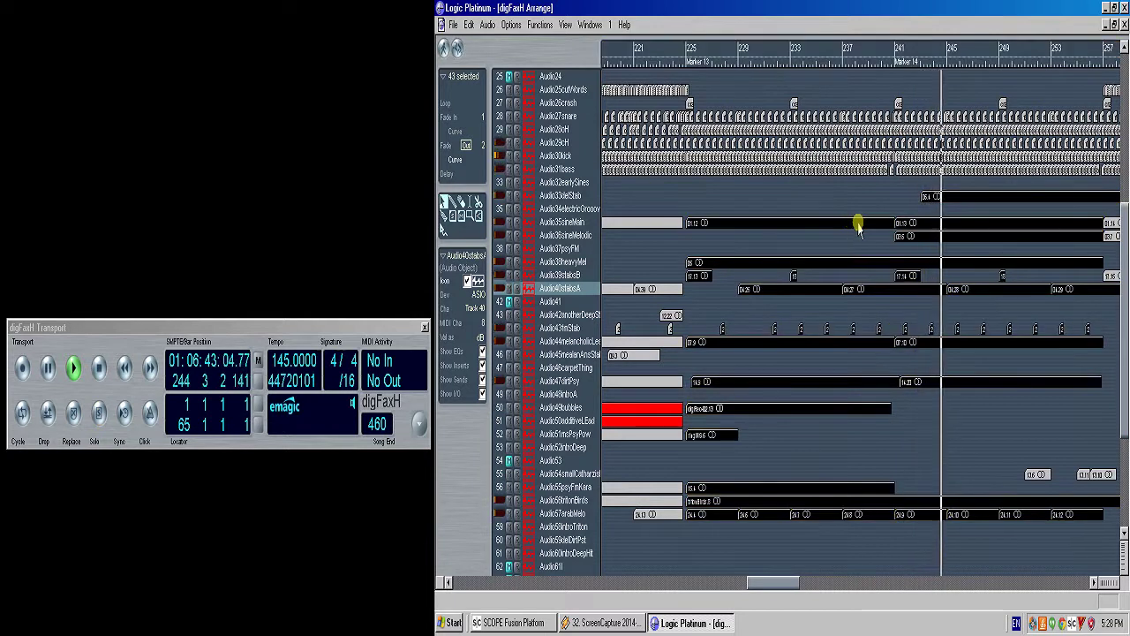
pyautogui.click(865, 201)
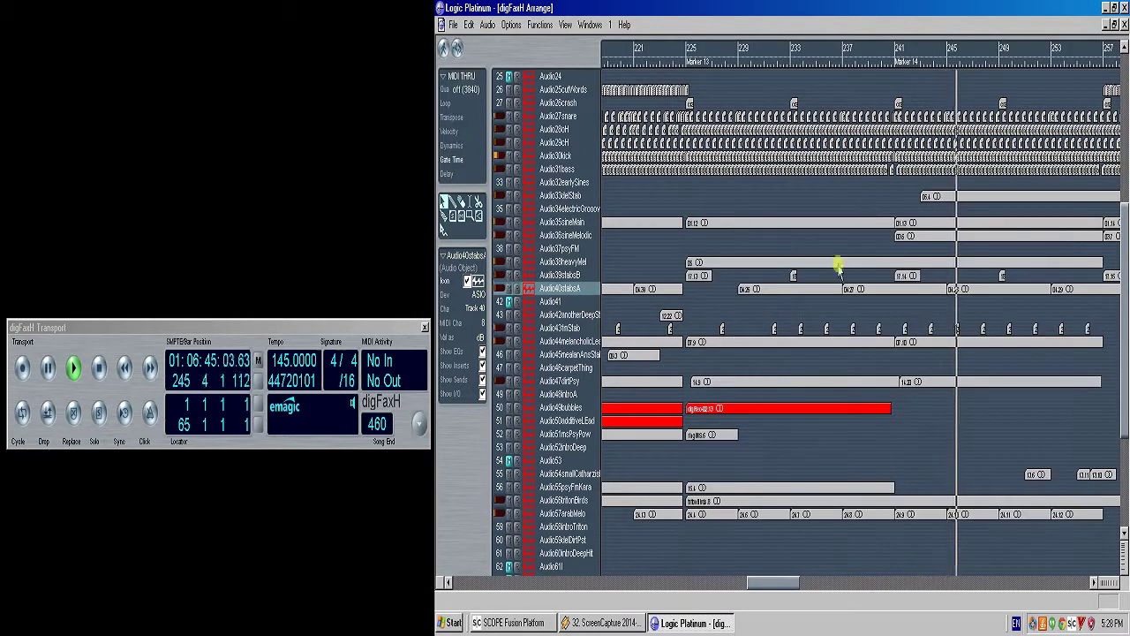
pyautogui.moveTo(786, 586); pyautogui.dragTo(811, 584)
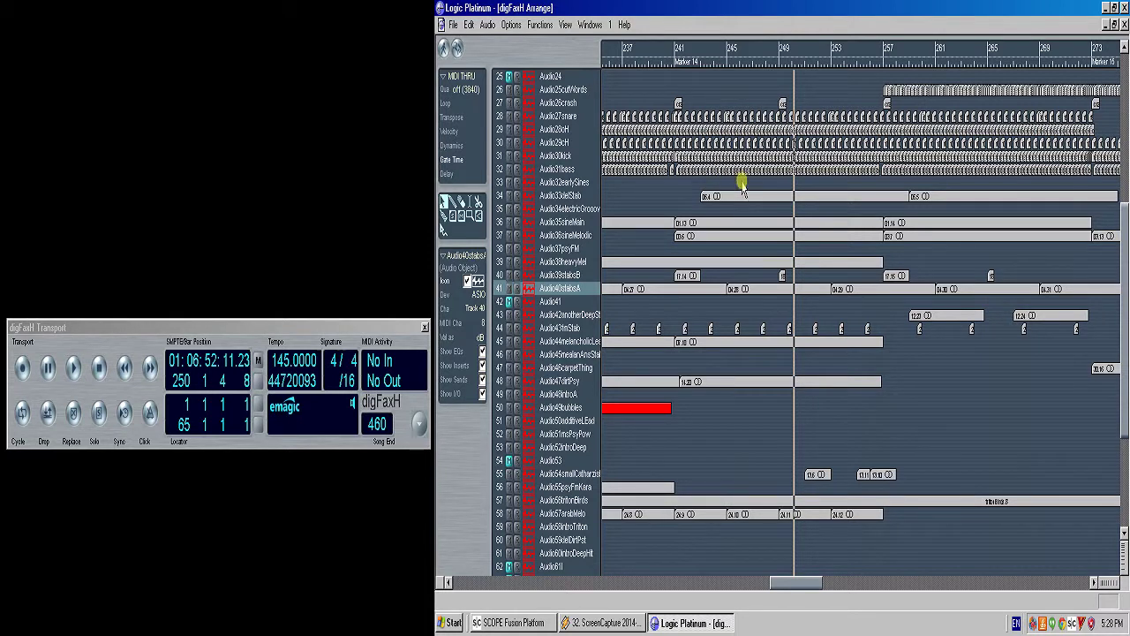
# - Close the digFaxH song and open the recent song forfI.LSO
pyautogui.click(452, 24)
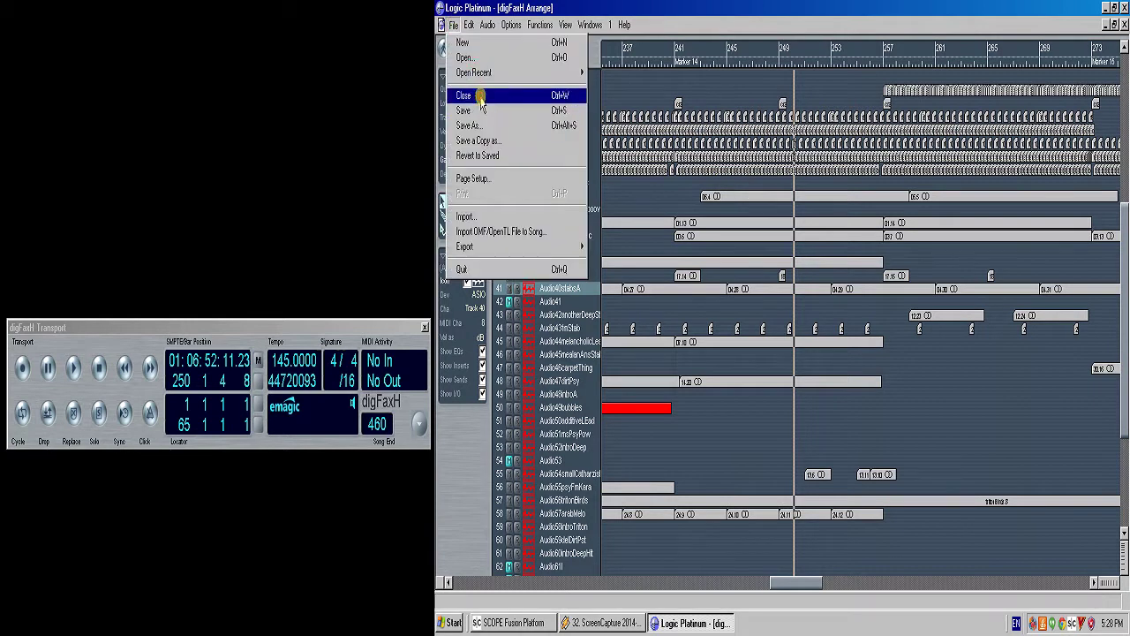
pyautogui.click(477, 96)
pyautogui.click(732, 339)
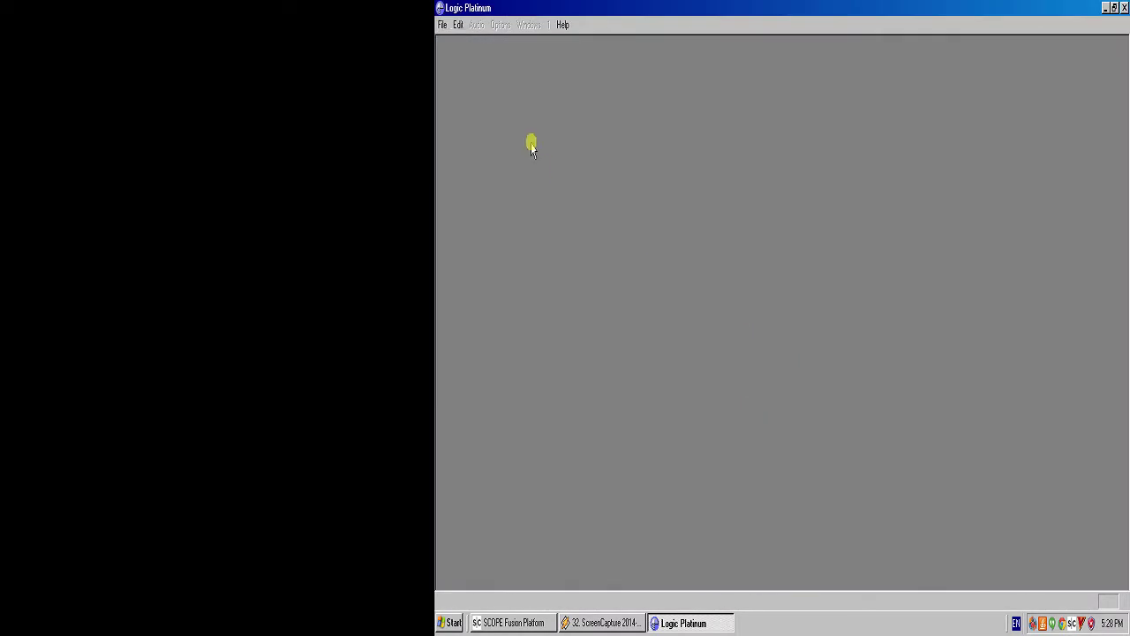
pyautogui.click(442, 25)
pyautogui.moveTo(530, 73)
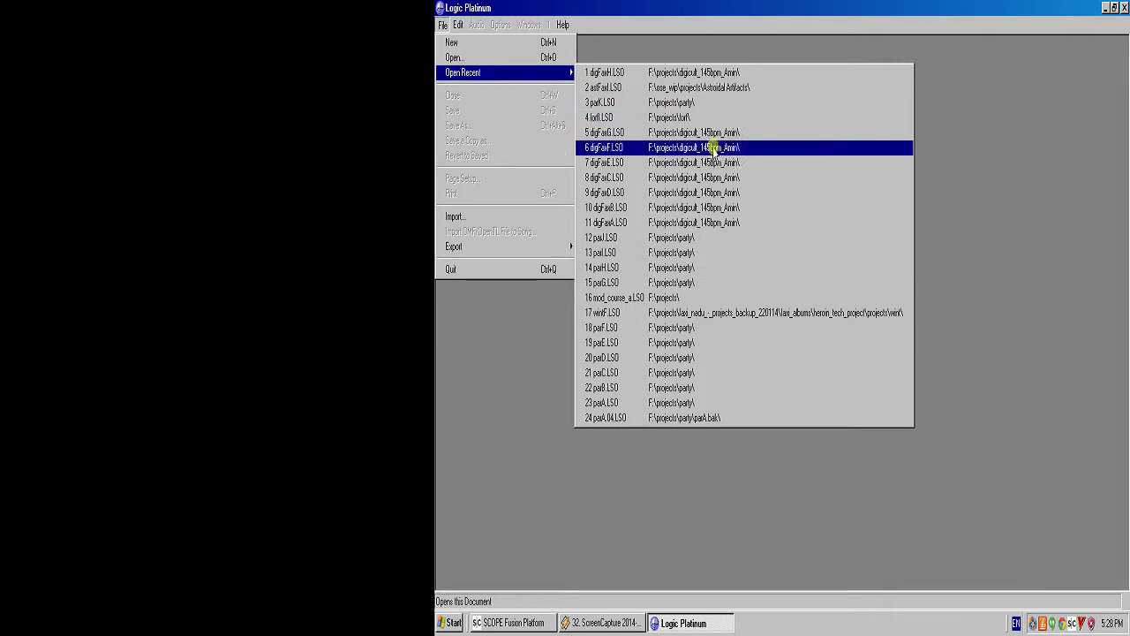
pyautogui.click(716, 122)
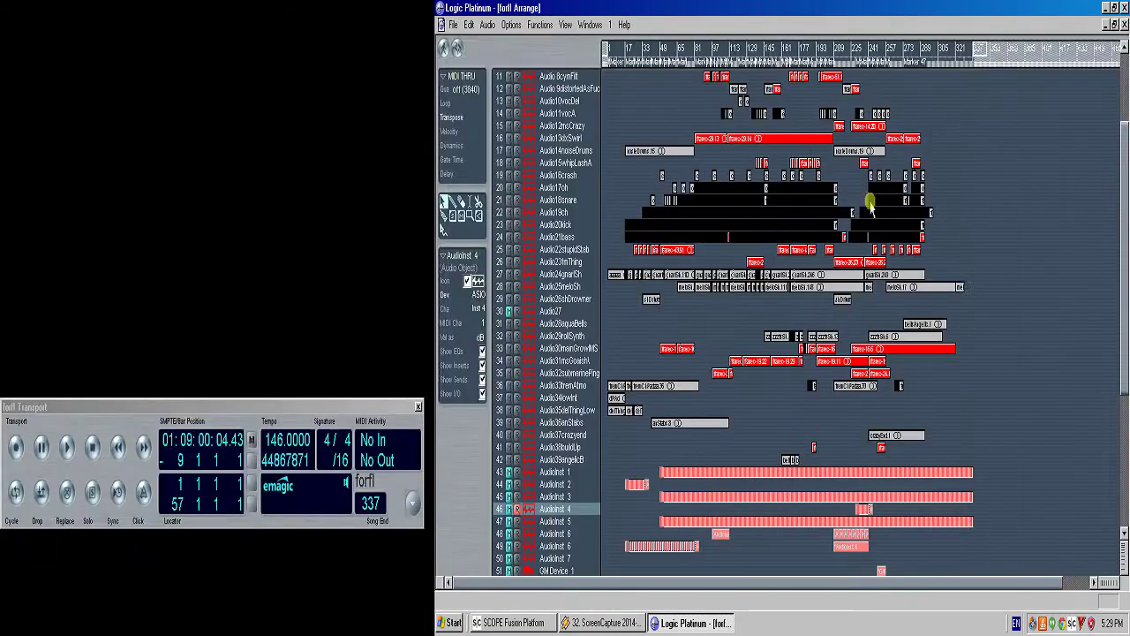
# - Select all gnarlSh and meloSh regions on tracks 27 and 28 and solo them
pyautogui.moveTo(996, 465); pyautogui.dragTo(602, 188)
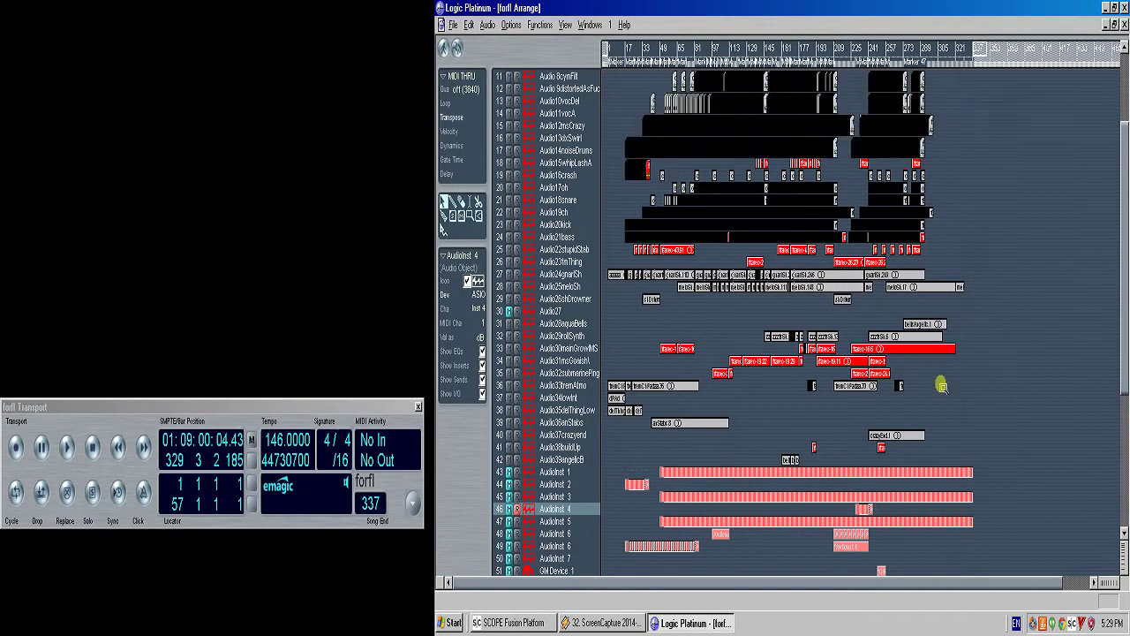
pyautogui.hotkey('ctrl', 'Down')
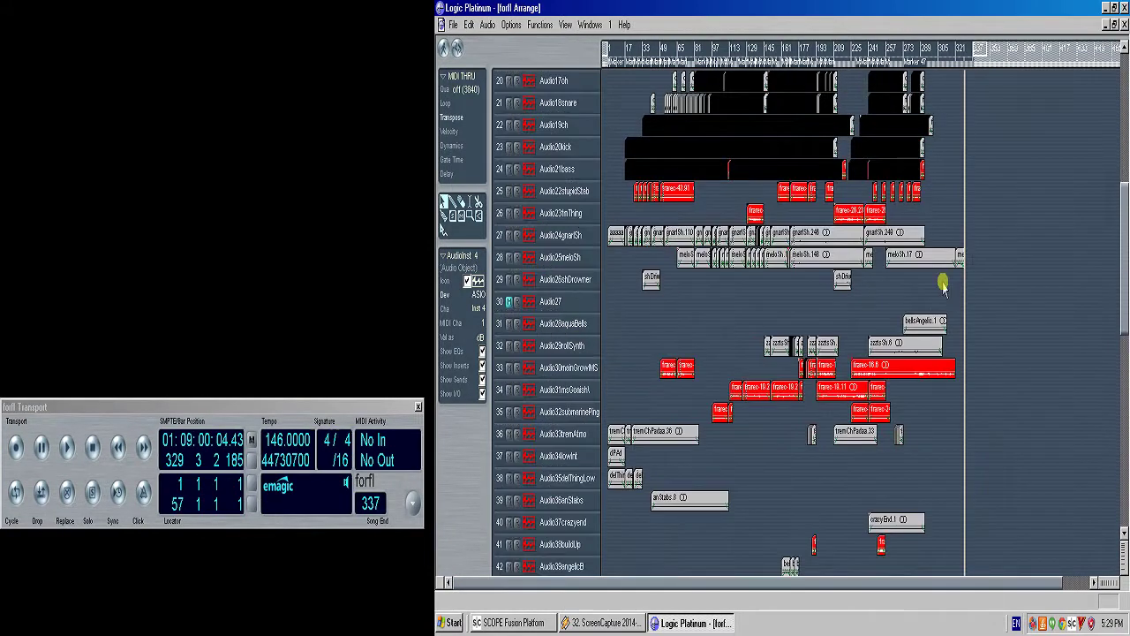
pyautogui.moveTo(983, 238); pyautogui.dragTo(597, 256)
pyautogui.press('a')
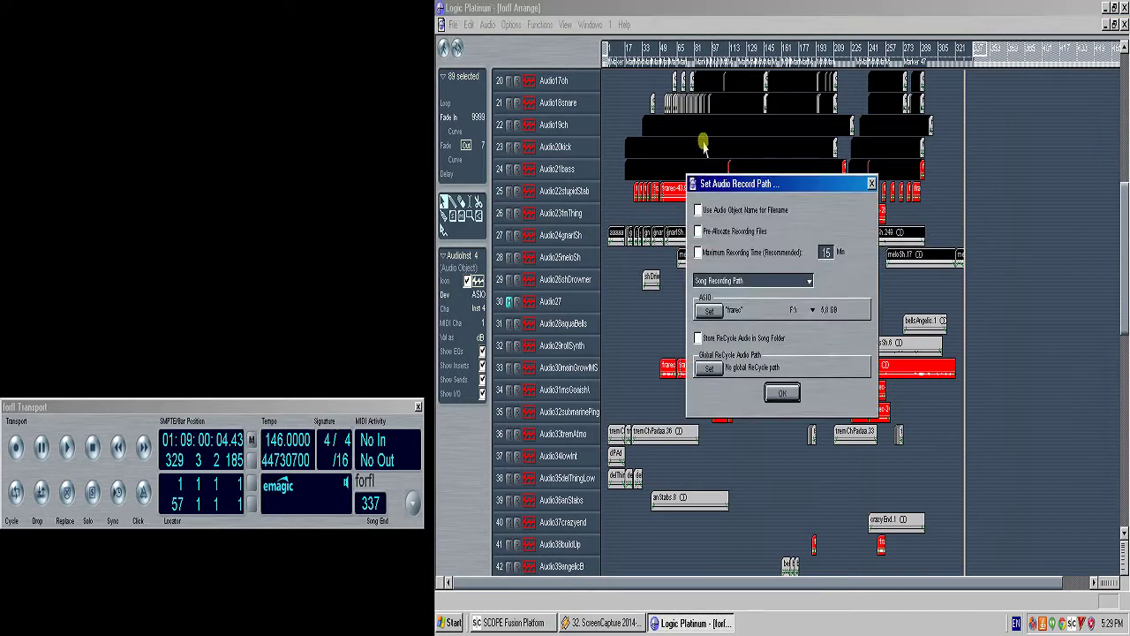
pyautogui.press('Escape')
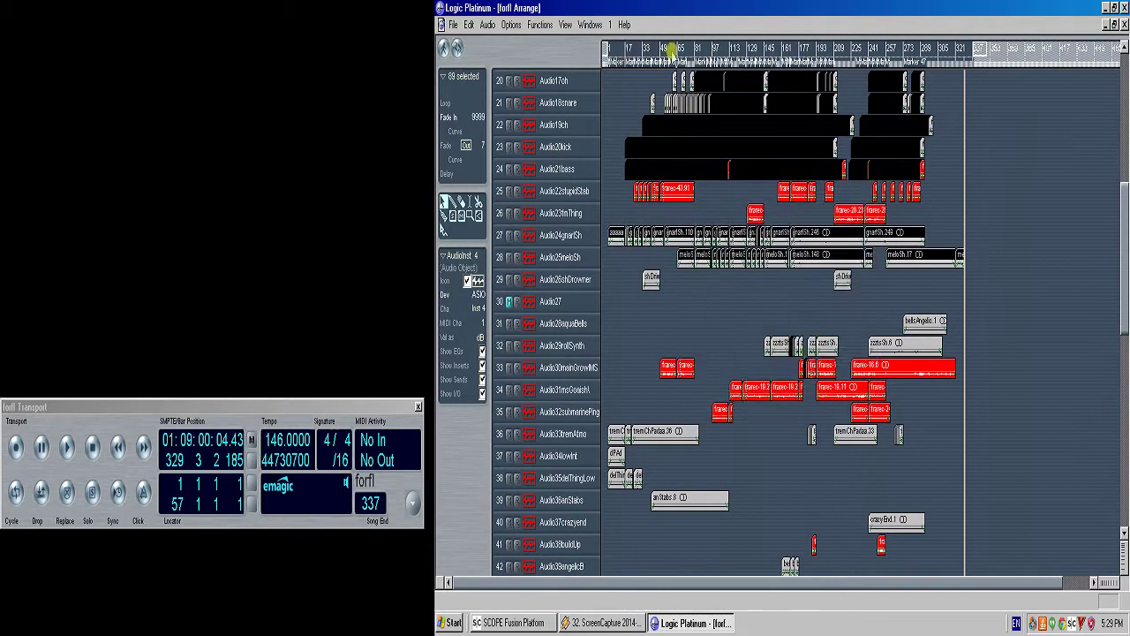
pyautogui.press('s')
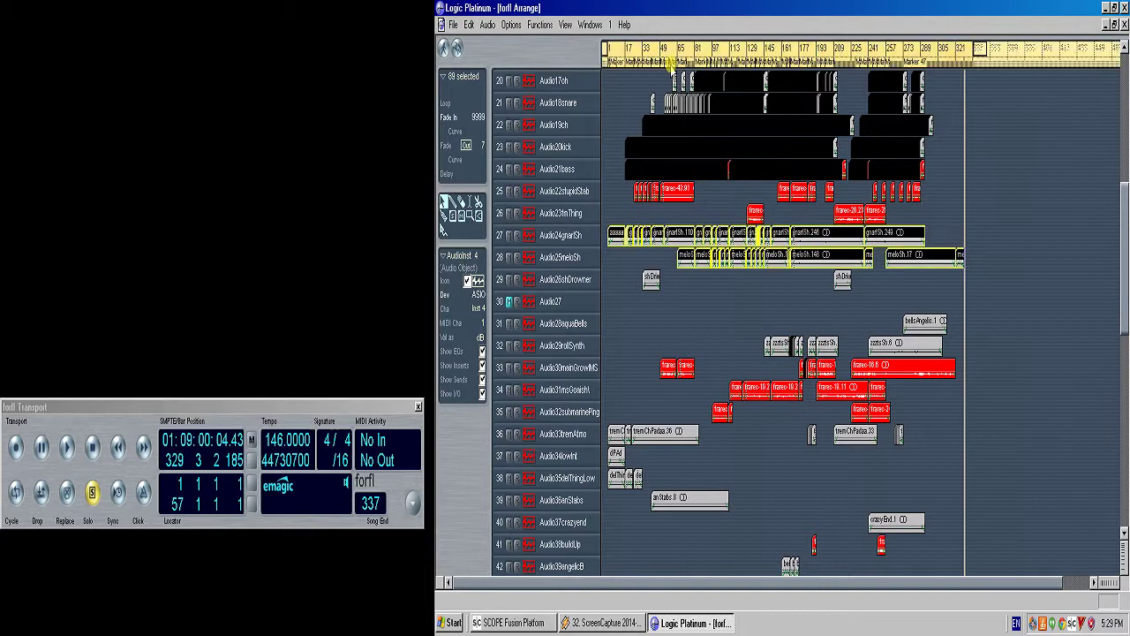
# - Play the soloed gnarlSh and meloSh regions from about bar 57, then stop playback and clear the selection
pyautogui.click(670, 63)
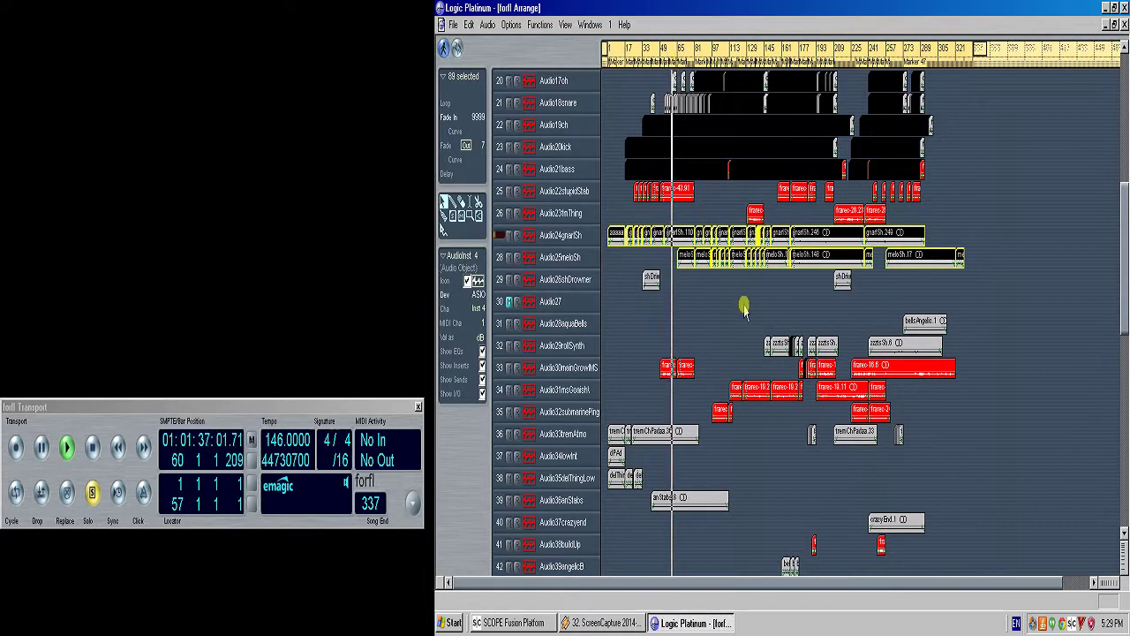
pyautogui.click(812, 284)
pyautogui.press('space')
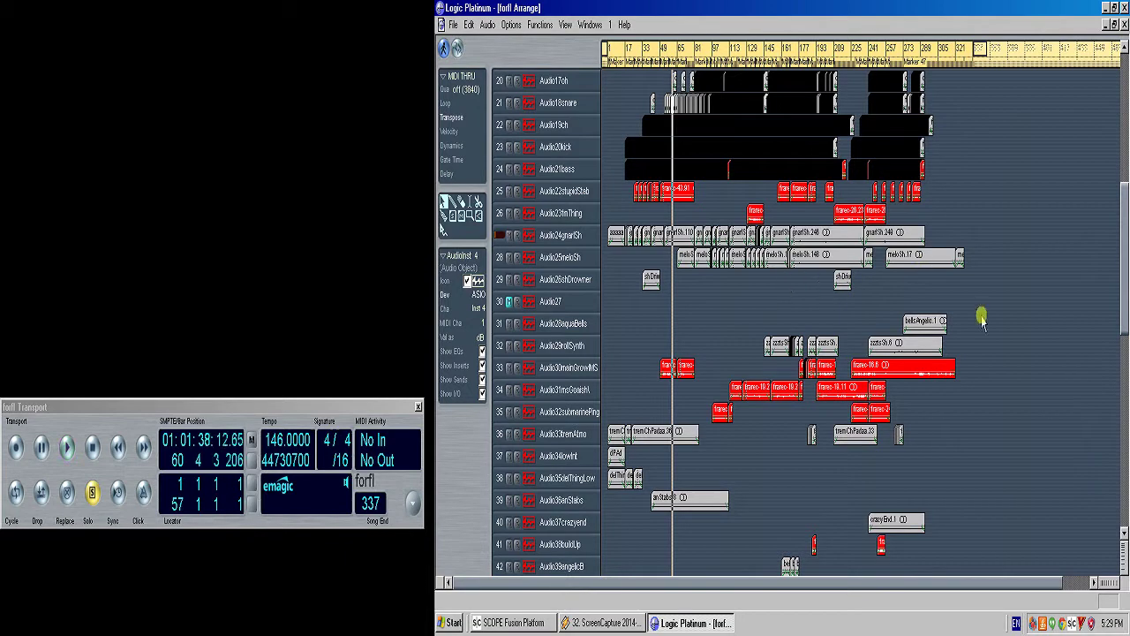
# - Solo all meloSh regions on track 28 and audition them from several positions between about bars 65 and 271
pyautogui.moveTo(989, 323); pyautogui.dragTo(675, 245)
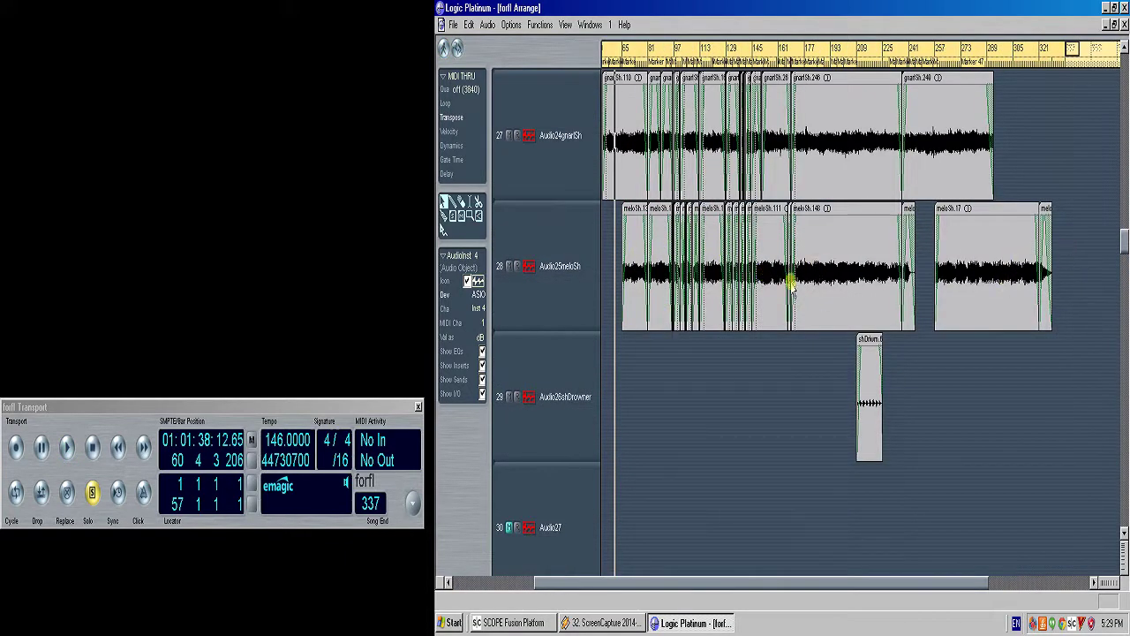
pyautogui.click(582, 230)
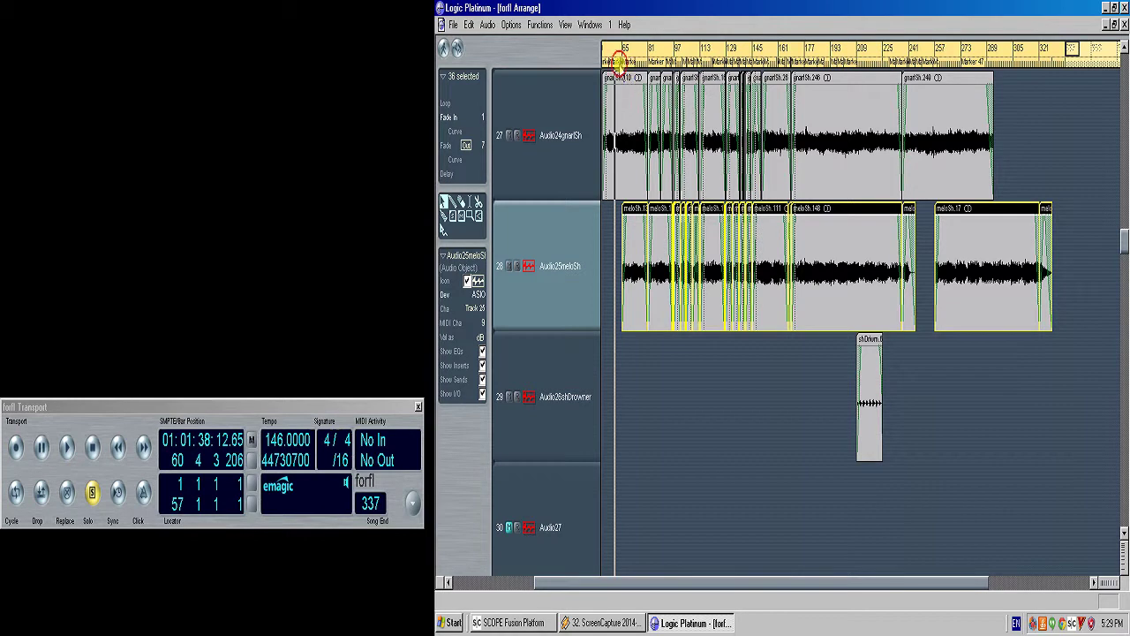
pyautogui.click(626, 64)
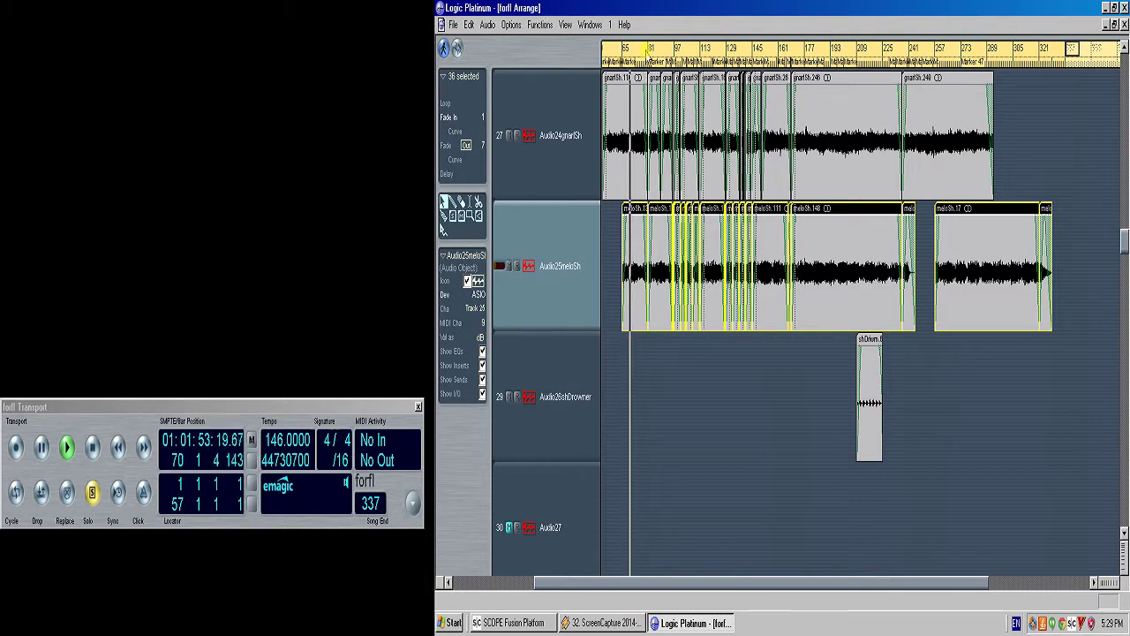
pyautogui.click(659, 62)
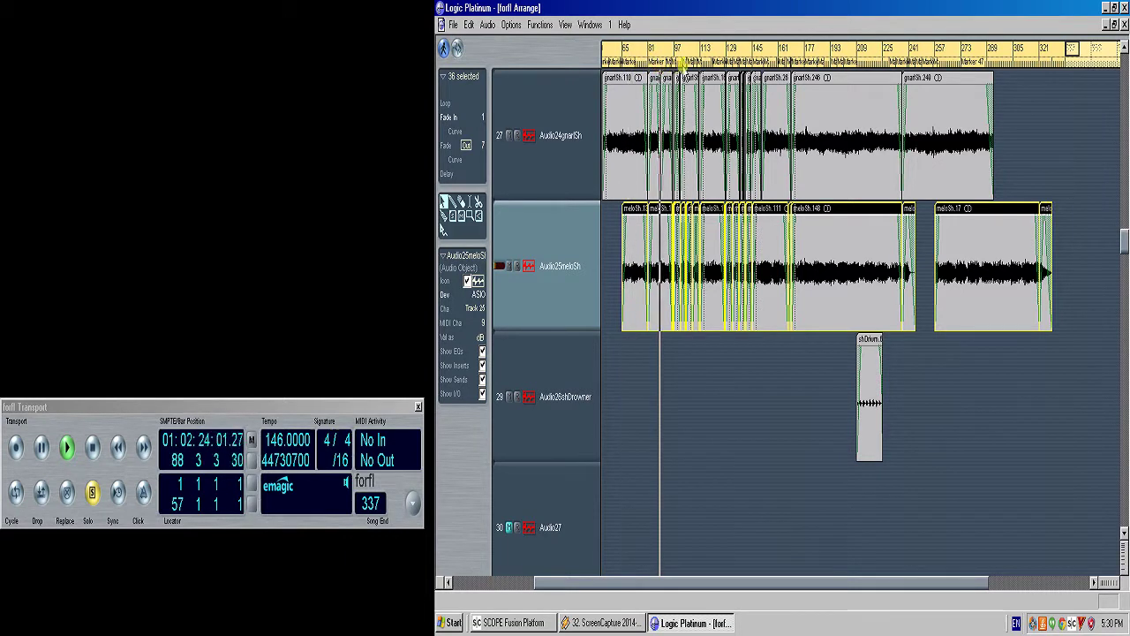
pyautogui.click(707, 62)
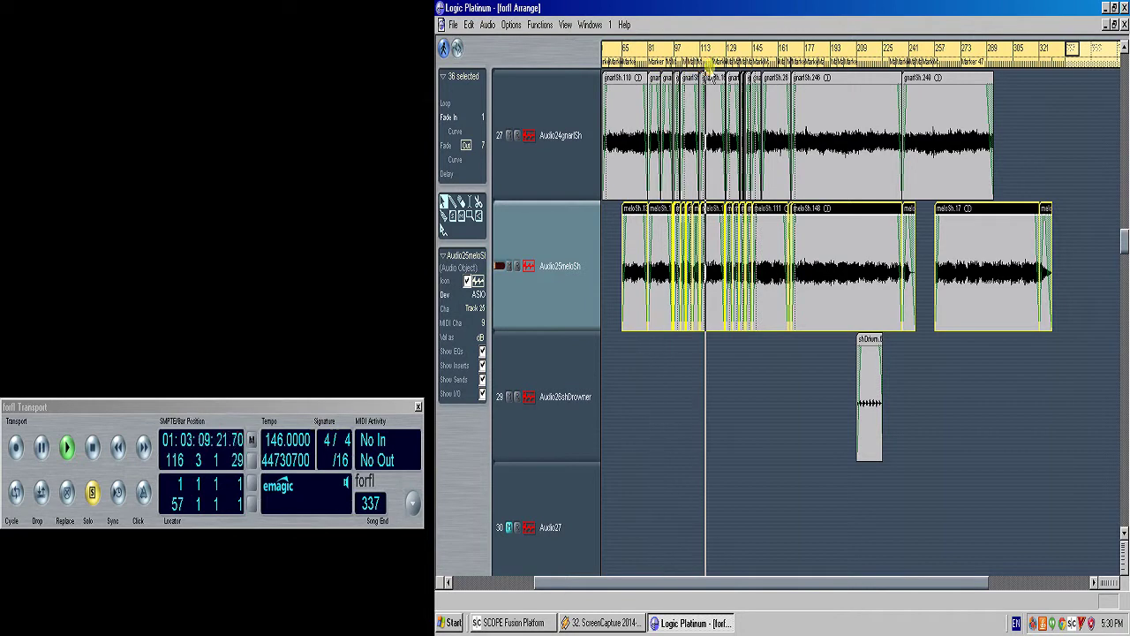
pyautogui.click(765, 63)
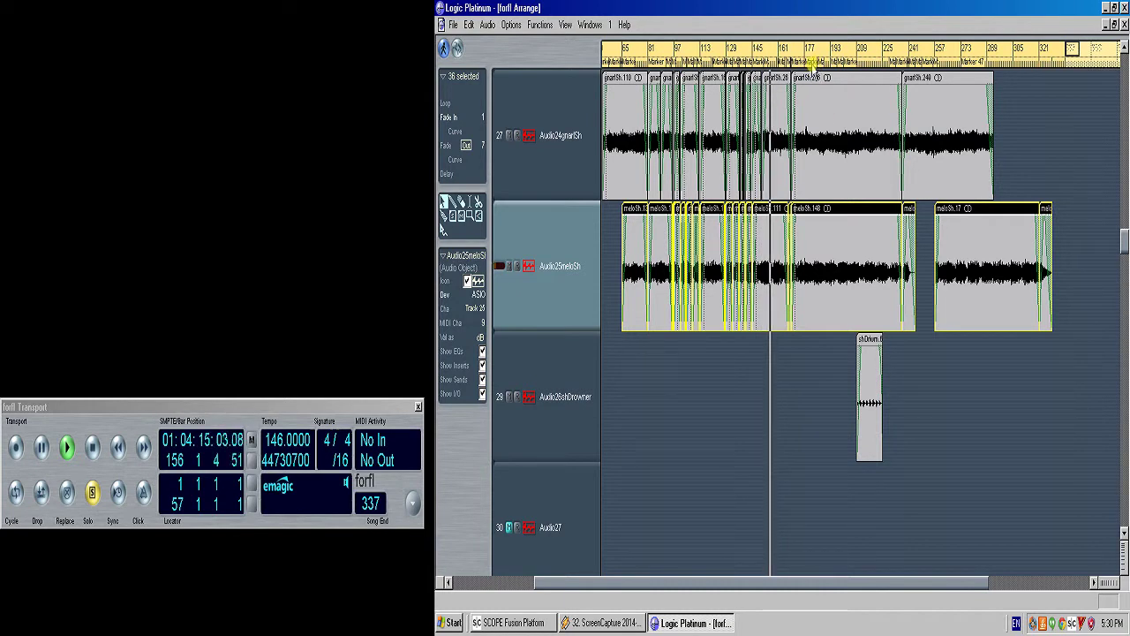
pyautogui.click(817, 63)
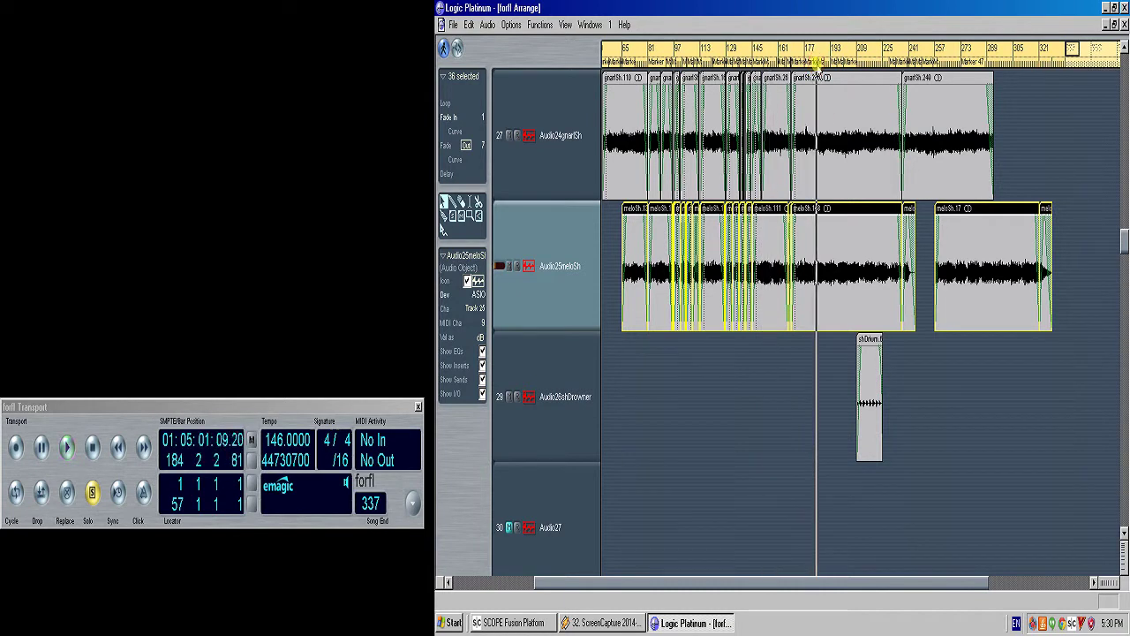
pyautogui.click(868, 69)
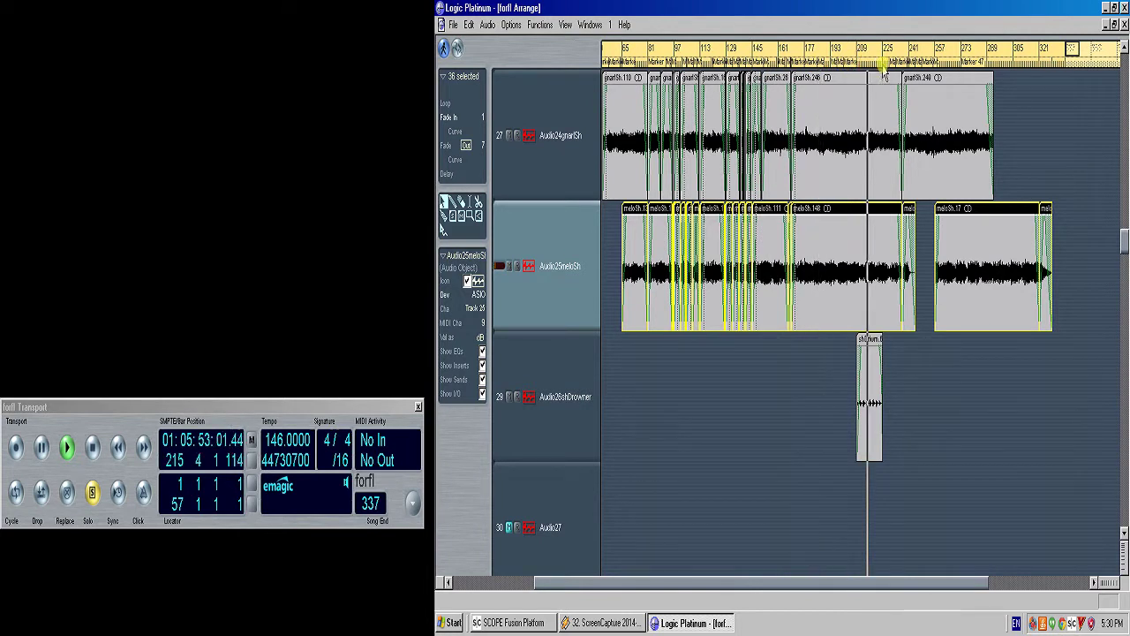
pyautogui.click(958, 67)
pyautogui.keyDown('ctrl'); pyautogui.click(970, 453); pyautogui.keyUp('ctrl')
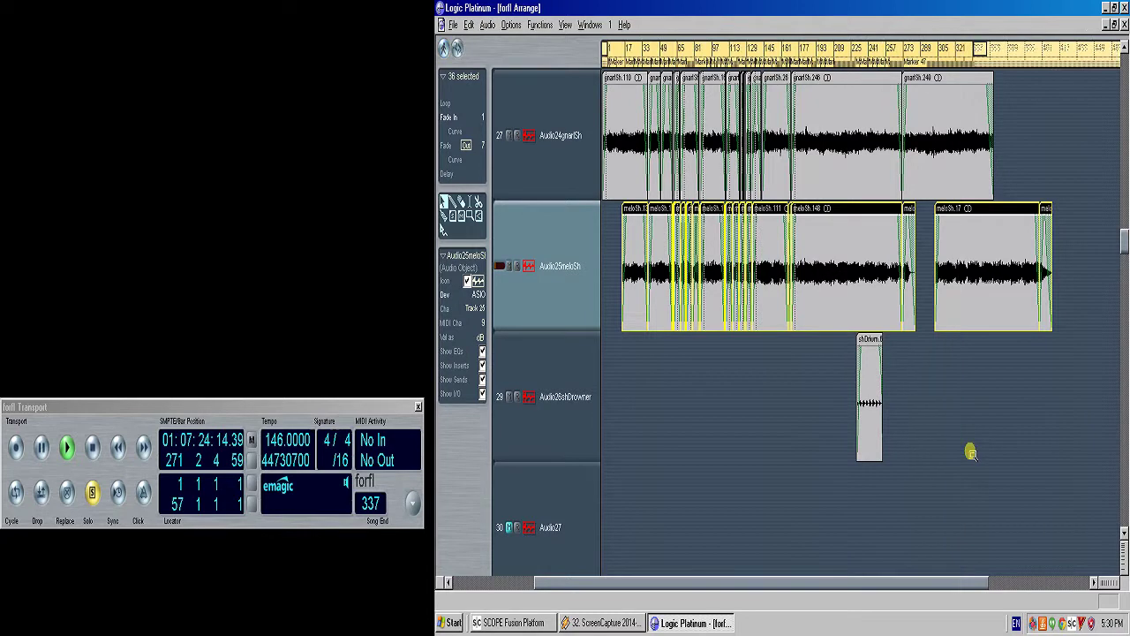
pyautogui.hotkey('ctrl', 'Up')
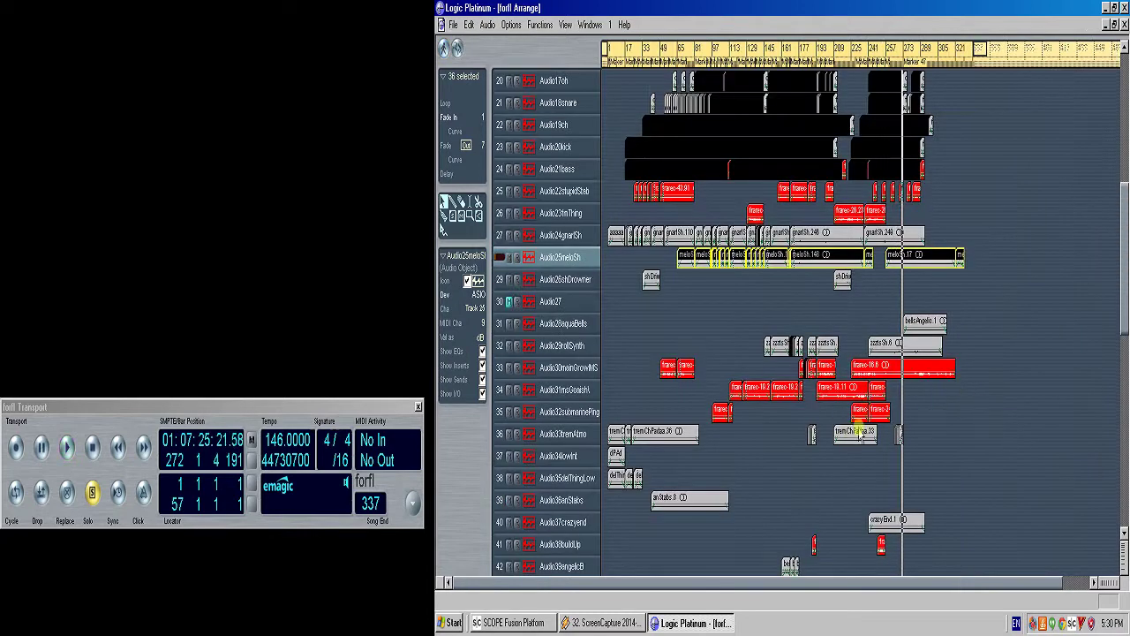
# - Select the long frarec-16.6 region on track 33 and play it soloed from about bar 272
pyautogui.moveTo(938, 462); pyautogui.dragTo(673, 300)
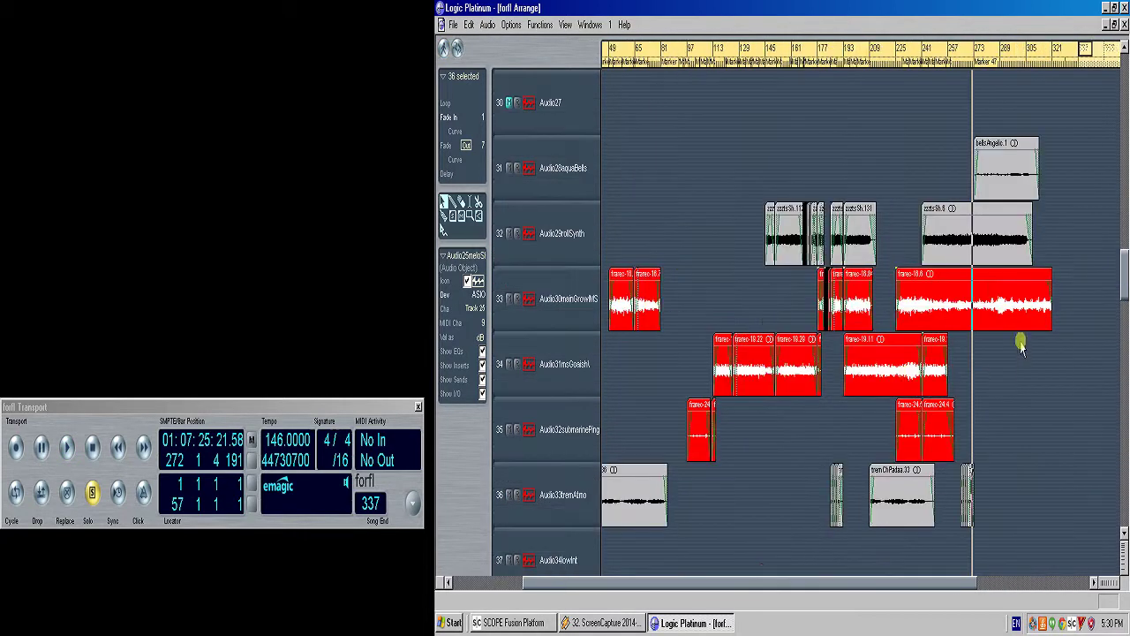
pyautogui.click(977, 296)
pyautogui.press('s')
pyautogui.keyDown('ctrl'); pyautogui.click(963, 351); pyautogui.keyUp('ctrl')
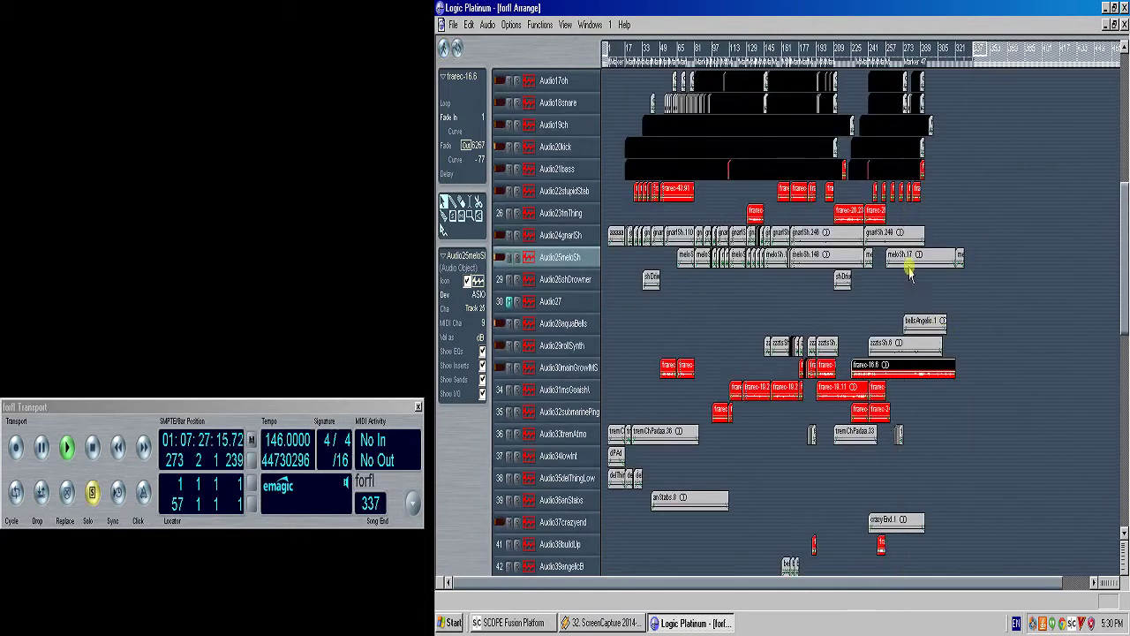
# - Add gnarlSh.249, meloSh.17, the long rollSynth region and bellsAngelic.1 to the soloed selection, audition the combination, then stop with solo off
pyautogui.keyDown('shift'); pyautogui.click(897, 235); pyautogui.keyUp('shift')
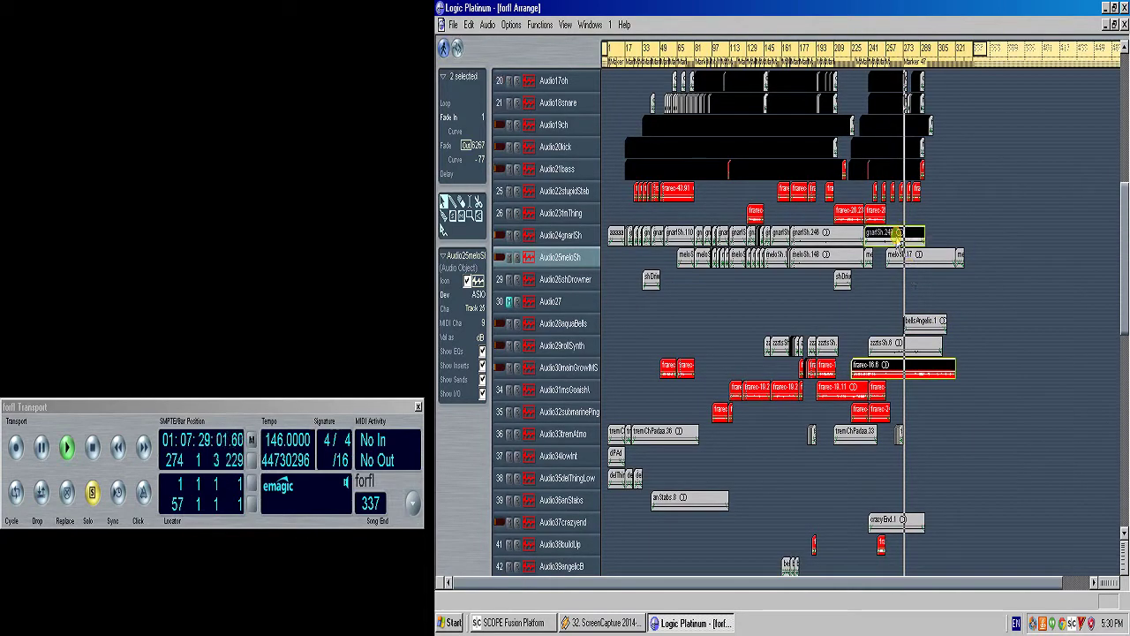
pyautogui.keyDown('shift'); pyautogui.click(916, 258); pyautogui.keyUp('shift')
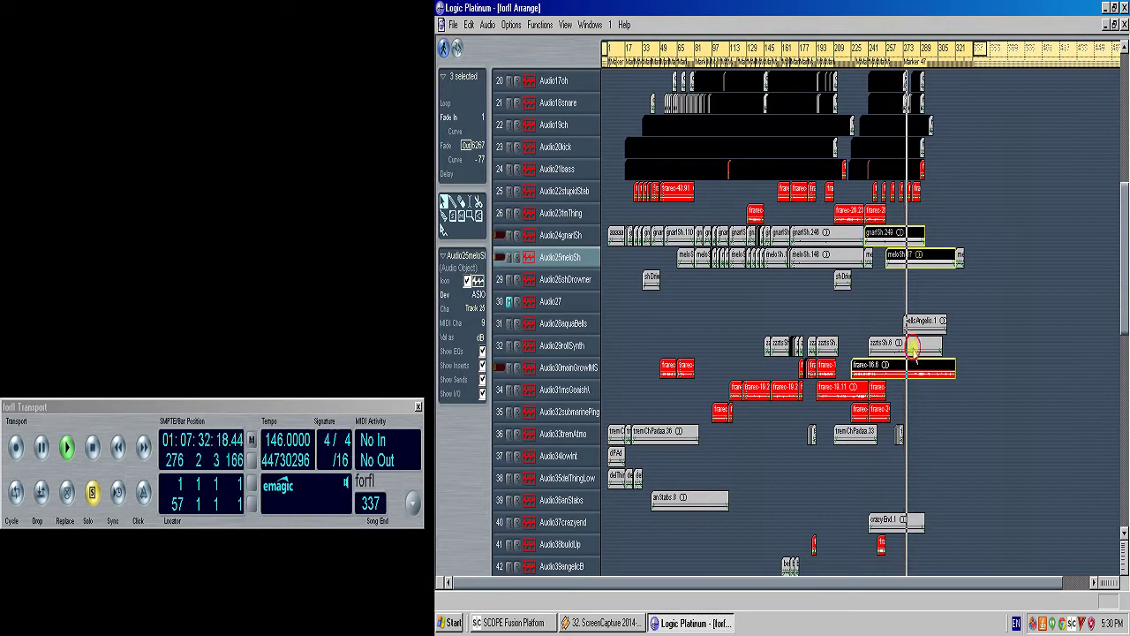
pyautogui.keyDown('shift'); pyautogui.click(912, 348); pyautogui.keyUp('shift')
pyautogui.keyDown('shift'); pyautogui.click(923, 327); pyautogui.keyUp('shift')
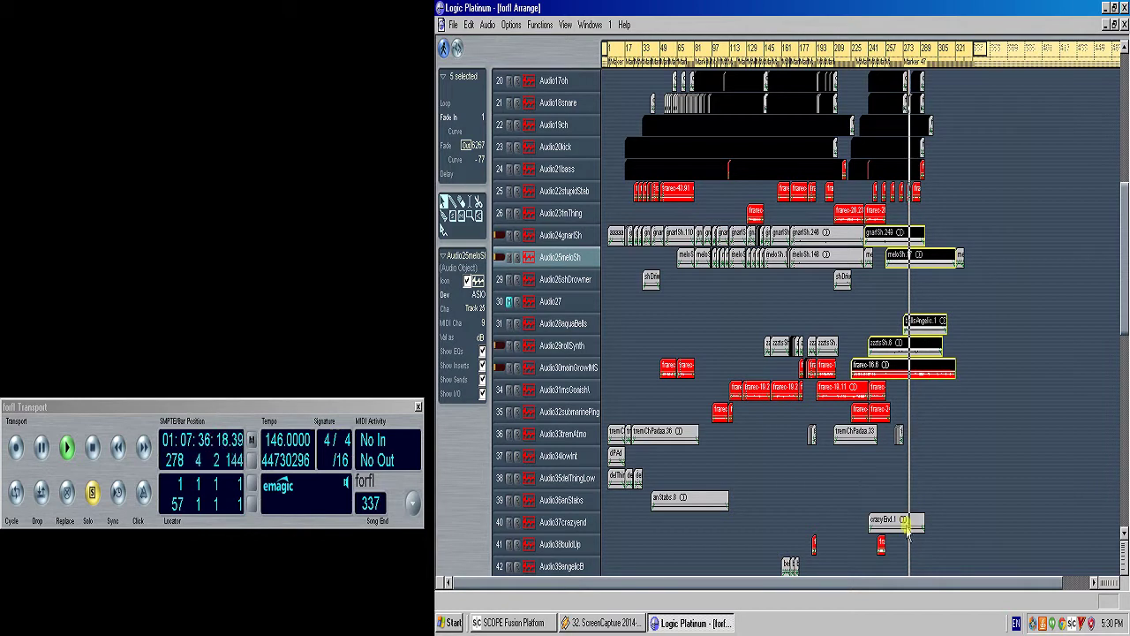
pyautogui.press('space')
pyautogui.scroll(-4, 954, 462)
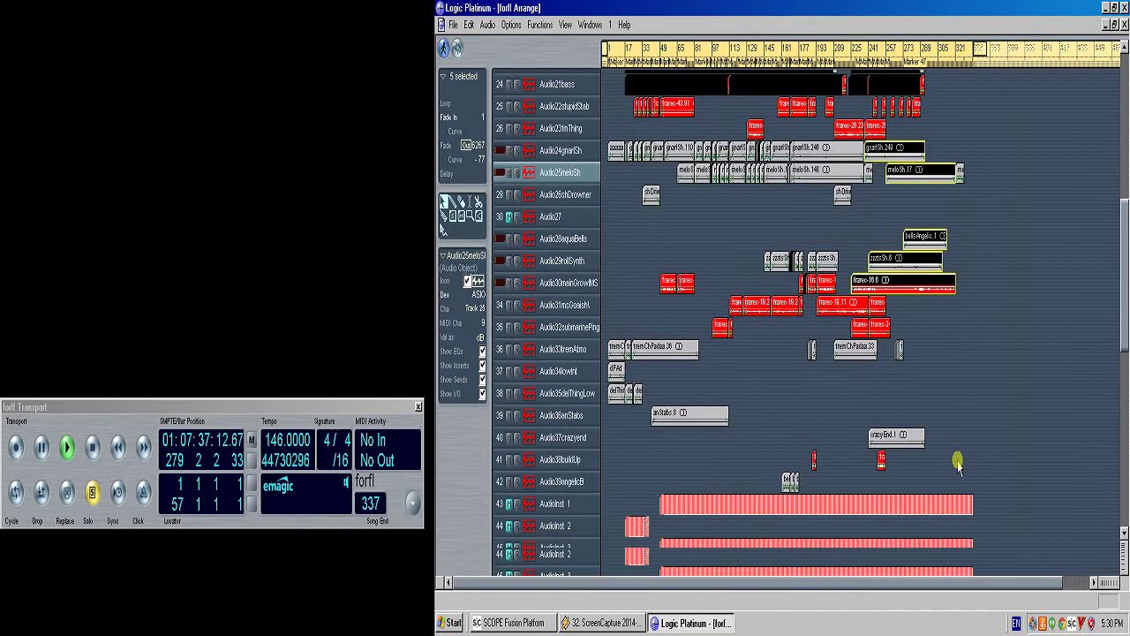
pyautogui.press('space')
# - Solo the frarec-19.11 region on track 34 and play it from about bar 215
pyautogui.scroll(5, 956, 461)
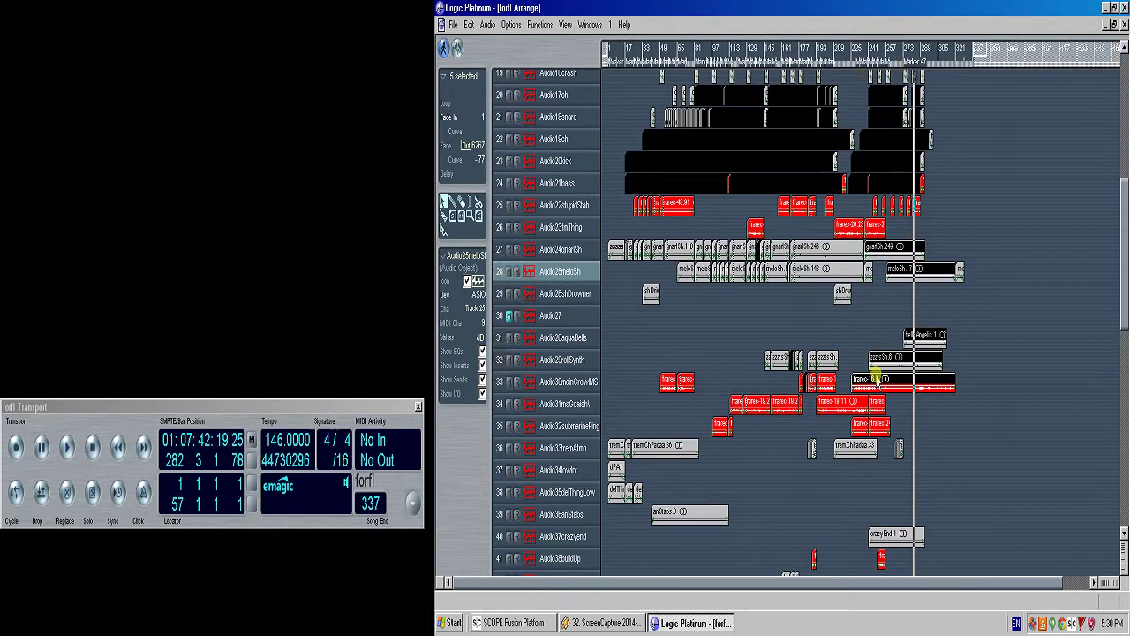
pyautogui.scroll(-3, 876, 390)
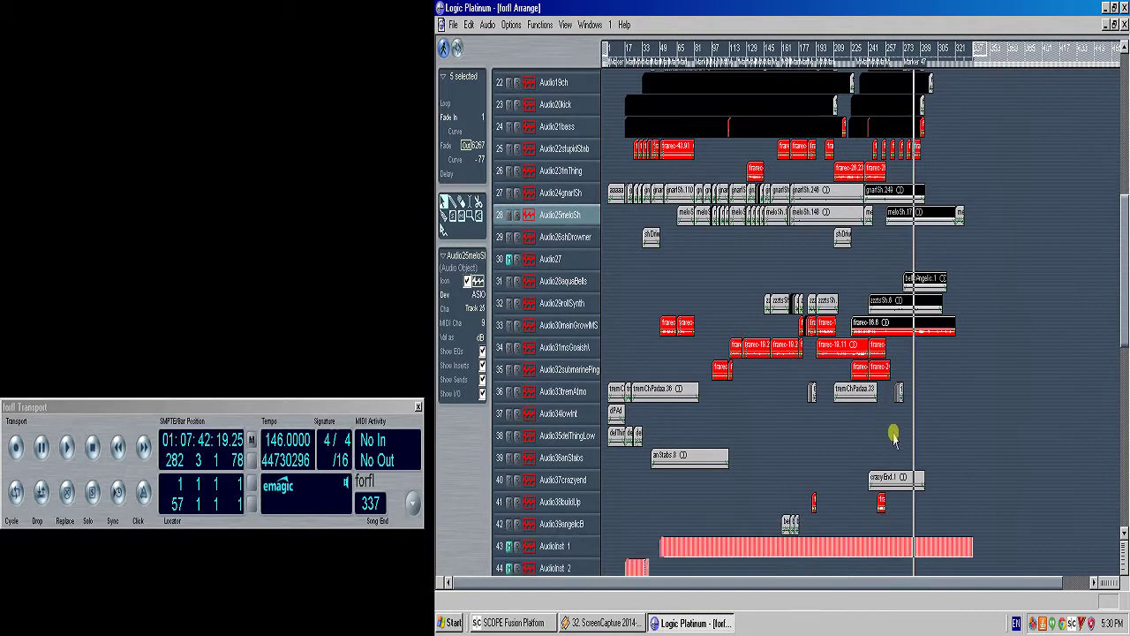
pyautogui.moveTo(914, 431); pyautogui.dragTo(733, 257)
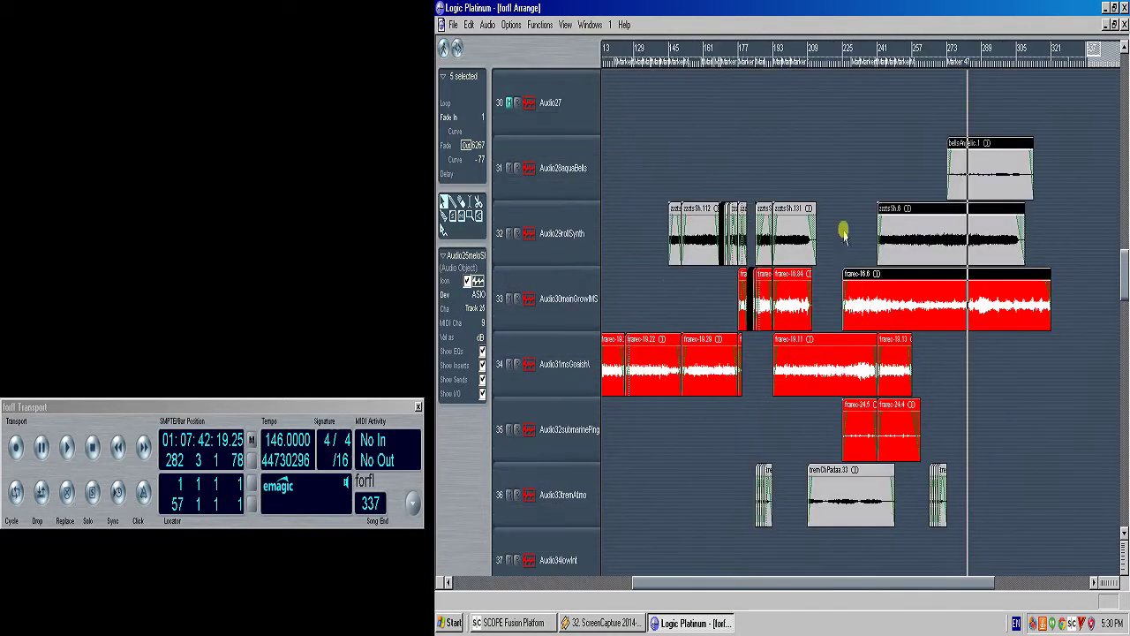
pyautogui.click(837, 364)
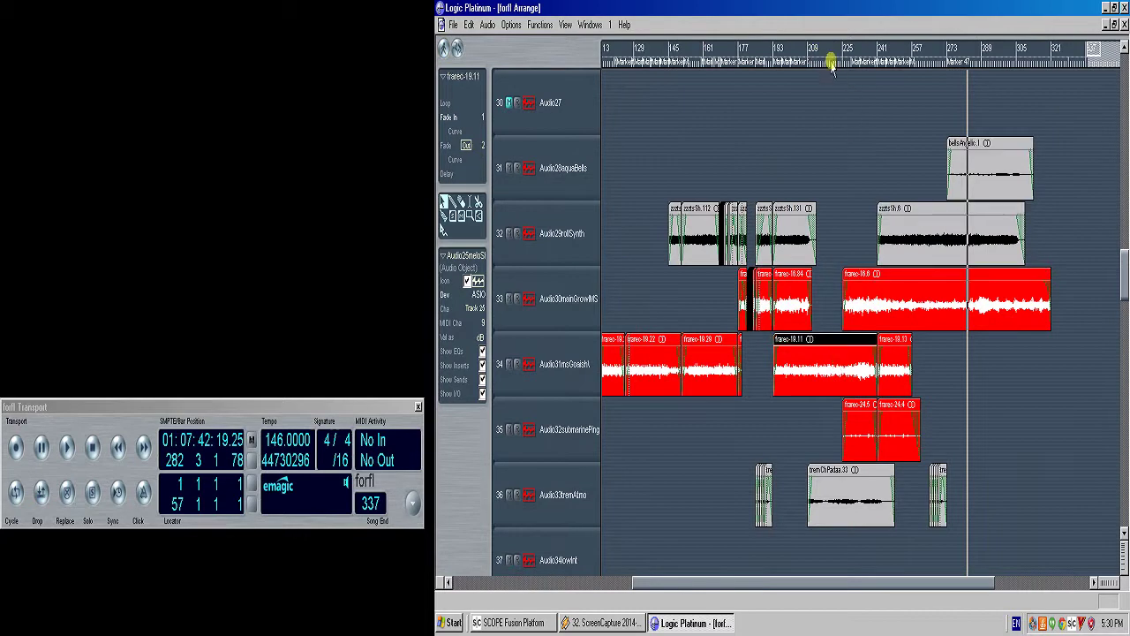
pyautogui.press('s')
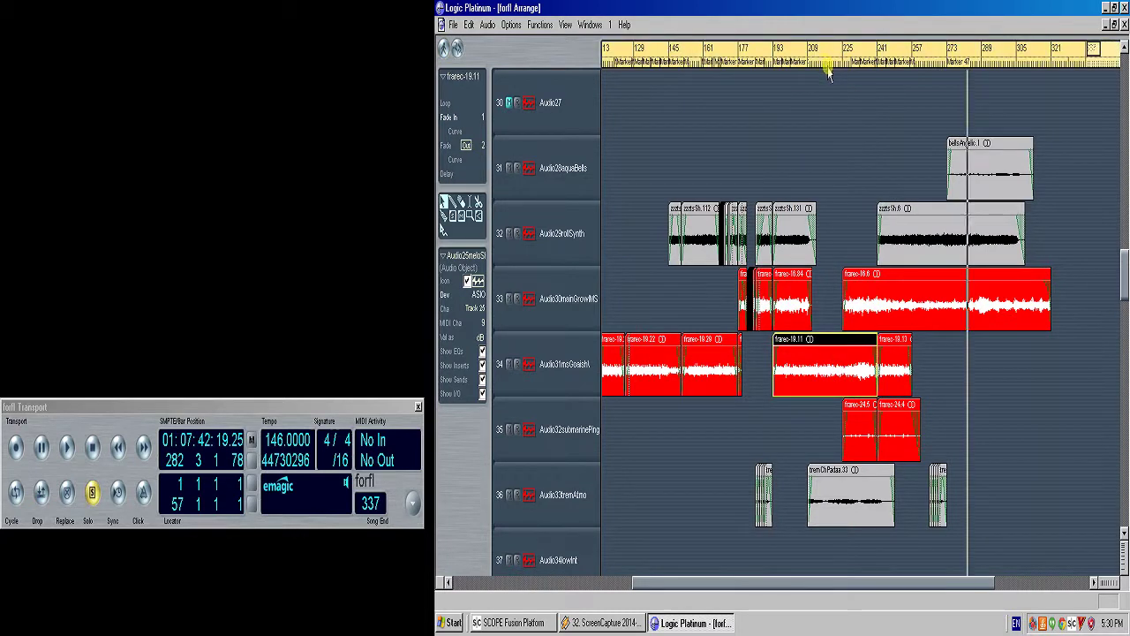
pyautogui.doubleClick(828, 70)
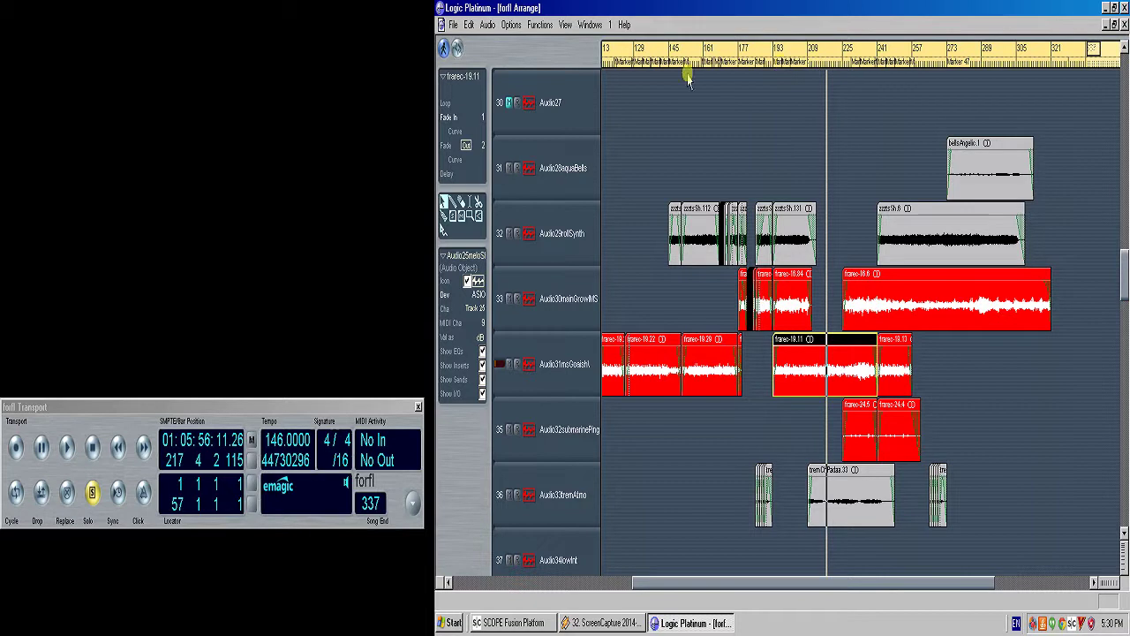
# - Audition the frarec-19.22, frarec-19.29 and frarec-19.11 regions on track 34 in turn, replaying the last one from about bar 207
pyautogui.click(658, 370)
pyautogui.doubleClick(652, 70)
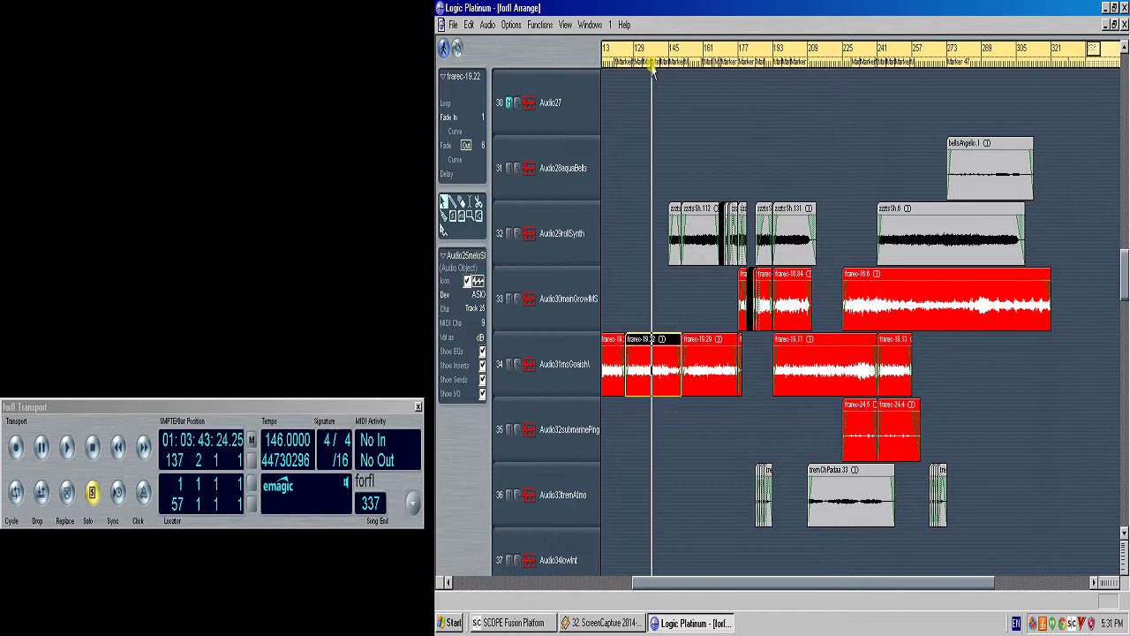
pyautogui.click(699, 371)
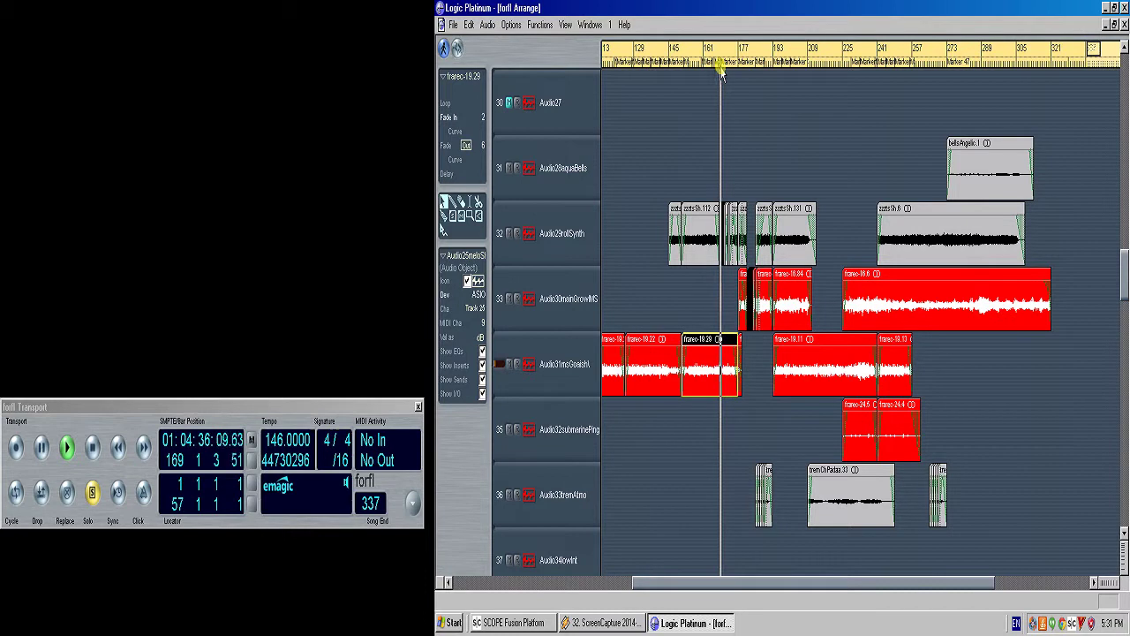
pyautogui.click(801, 349)
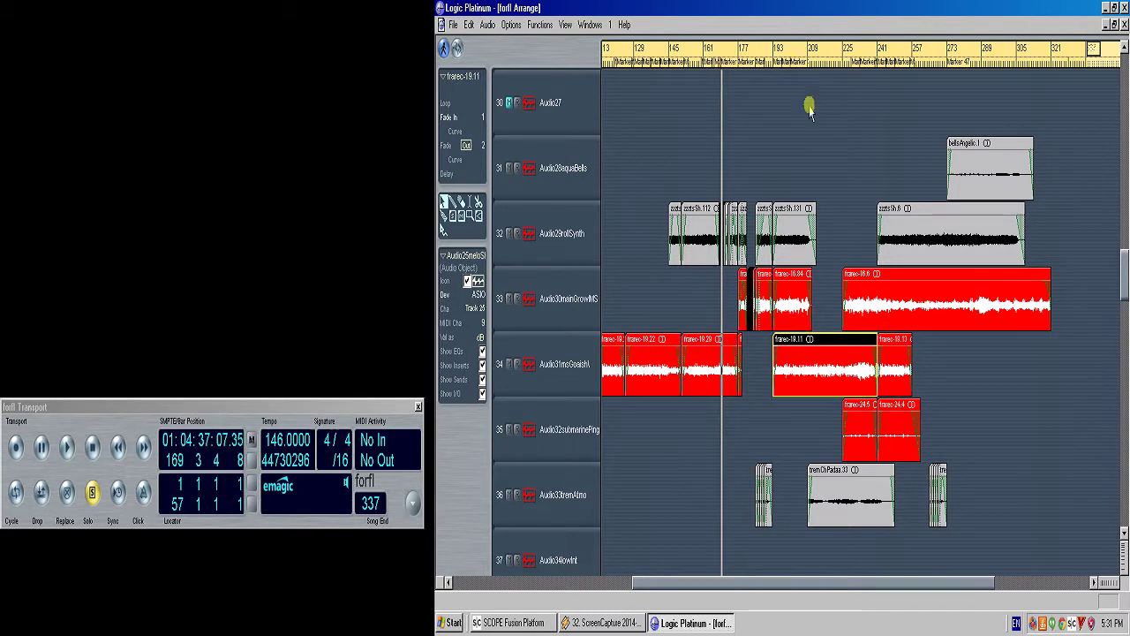
pyautogui.doubleClick(786, 69)
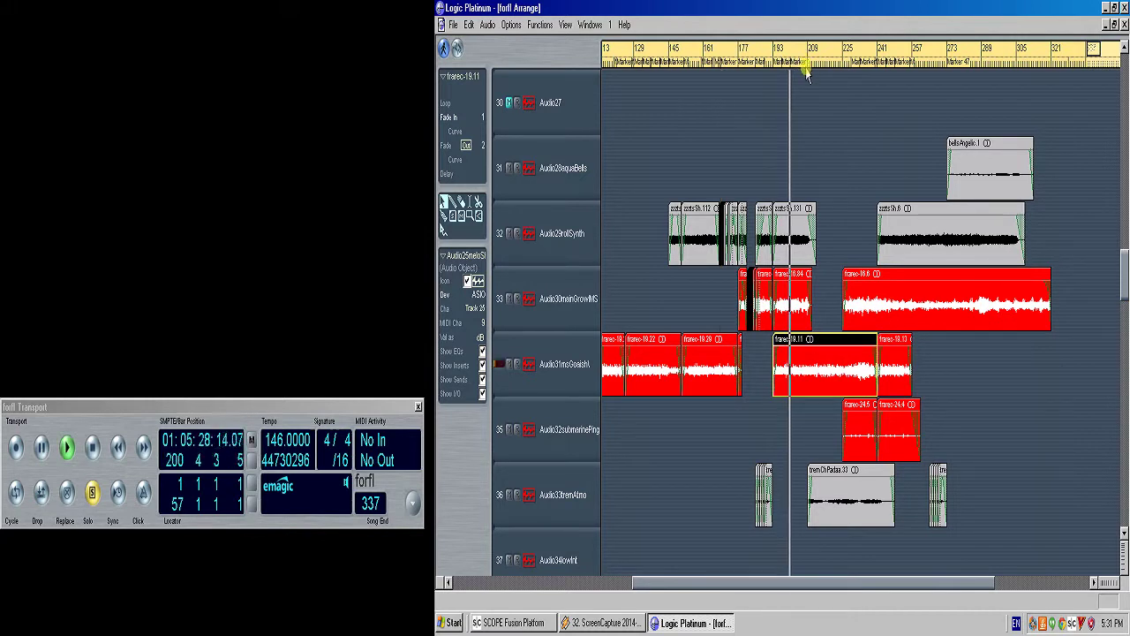
pyautogui.click(807, 71)
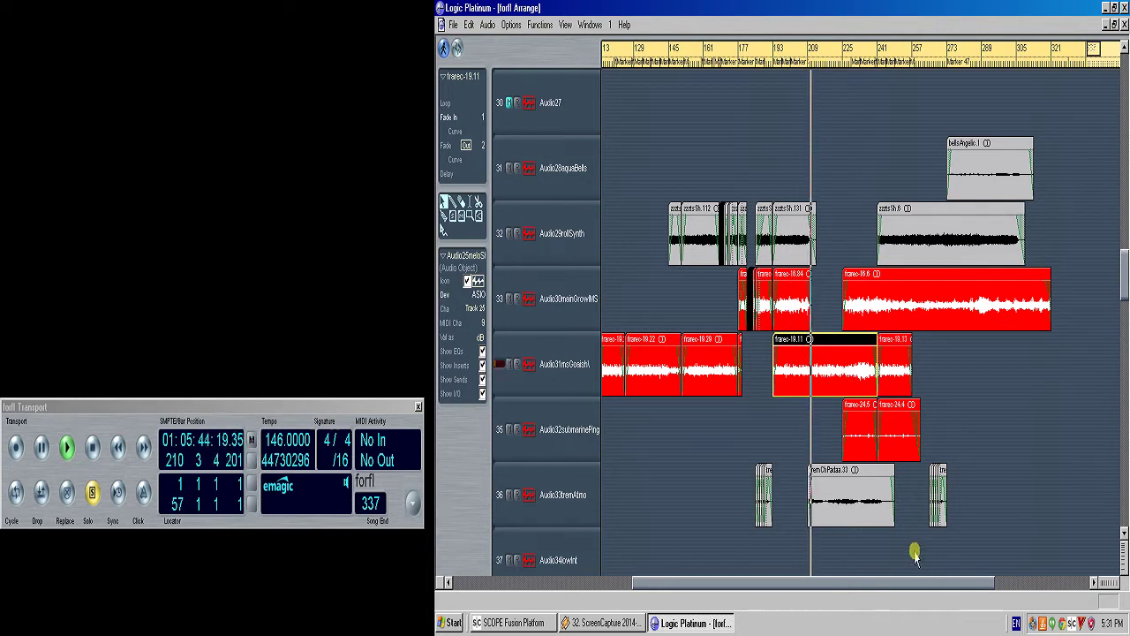
# - Inspect bars 185 to 289 while playing frarec-19.11 from about bar 238, switch solo to frarec-19.13, then stop with solo off
pyautogui.keyDown('ctrl'); pyautogui.click(906, 507); pyautogui.keyUp('ctrl')
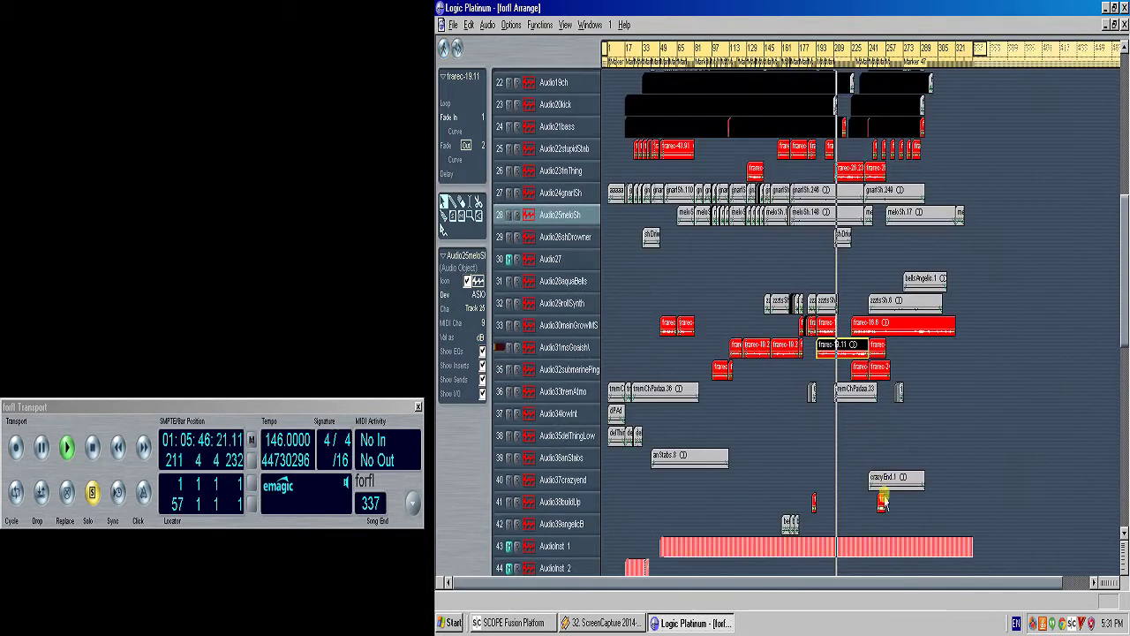
pyautogui.moveTo(901, 509); pyautogui.dragTo(814, 93)
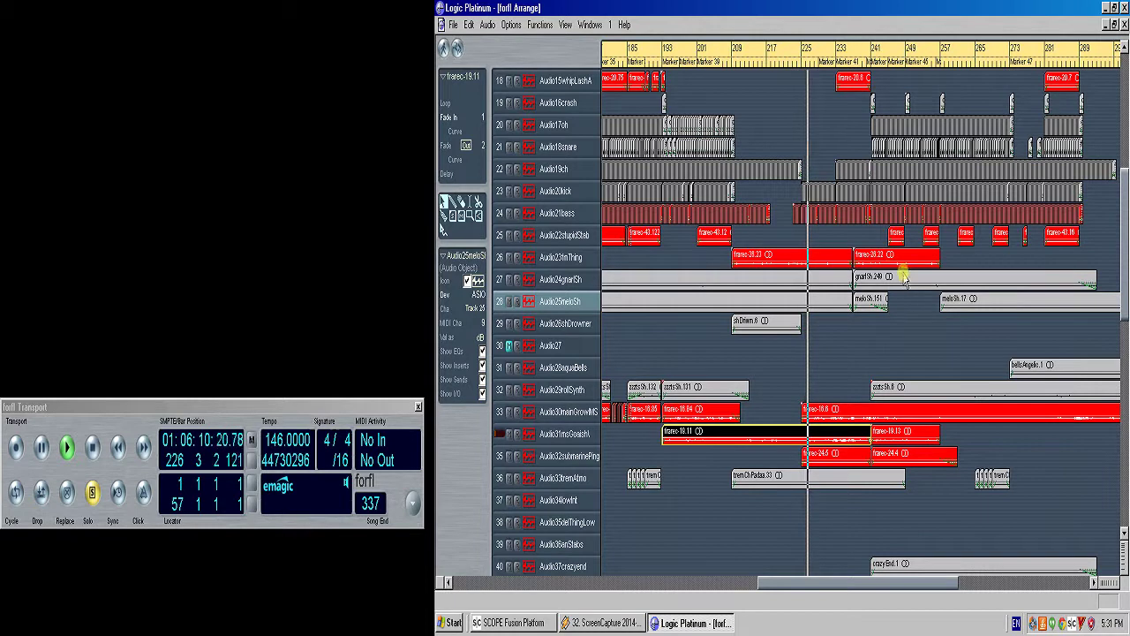
pyautogui.click(861, 52)
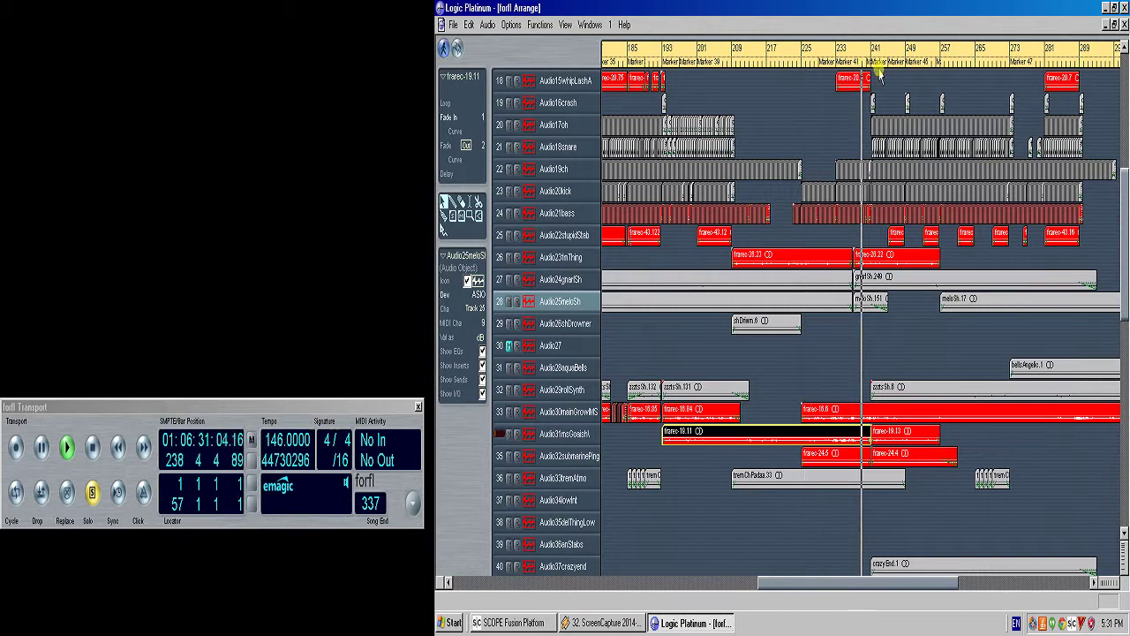
pyautogui.click(885, 432)
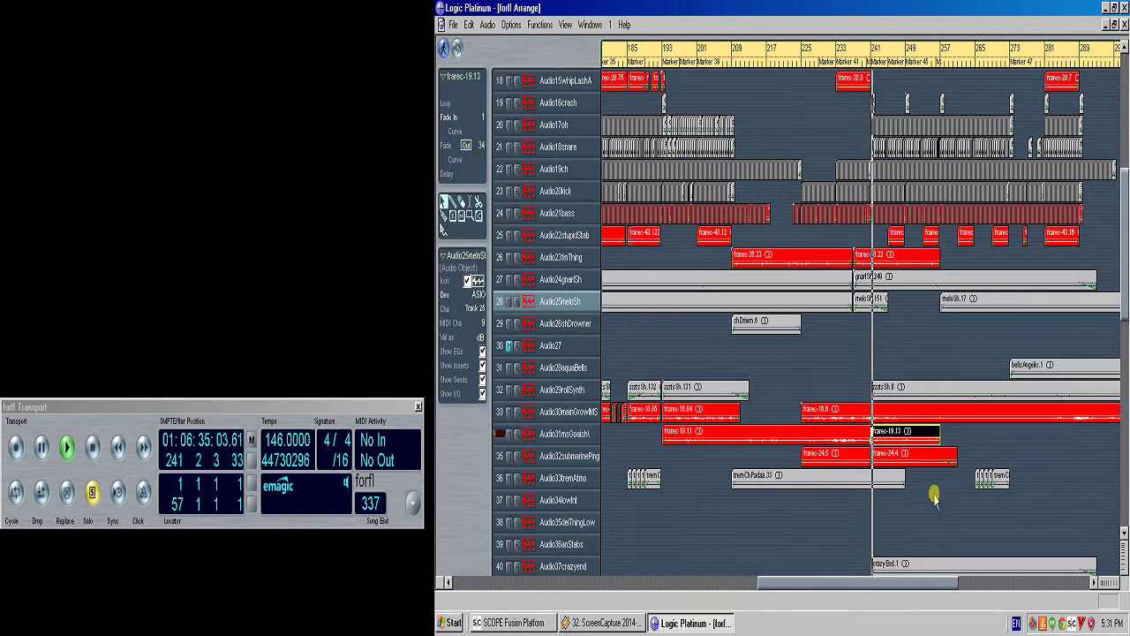
pyautogui.press('s')
pyautogui.press('0')
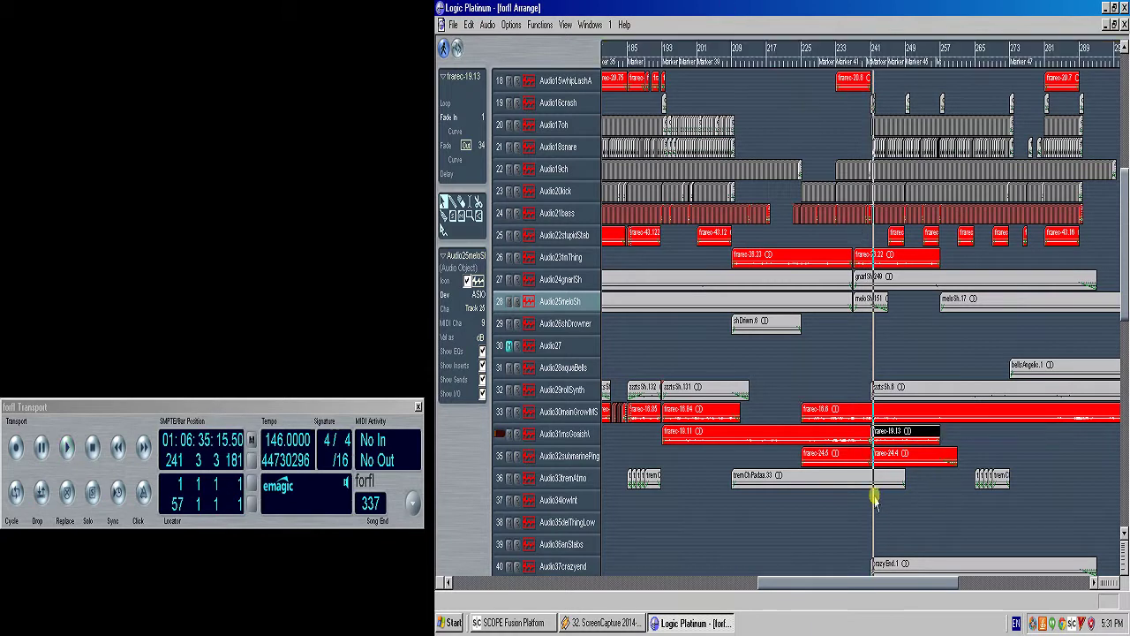
pyautogui.press('1')
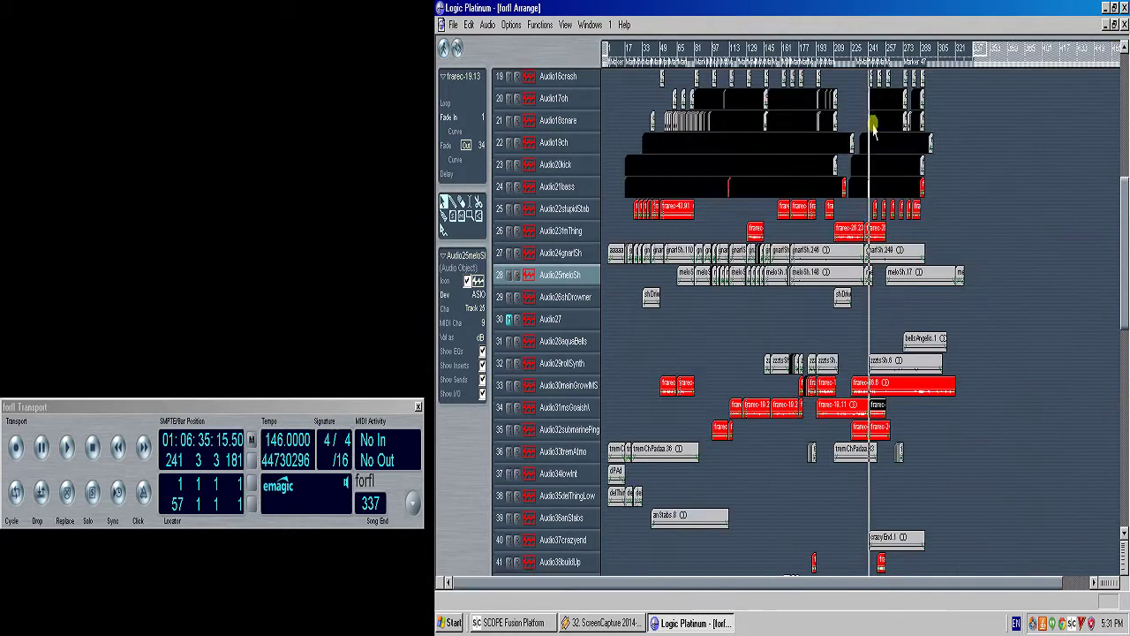
# - Clear the region selection in the forfI arrangement and open the recent song parK.LSO from F:\projects\party
pyautogui.hotkey('ctrl', 'Up')
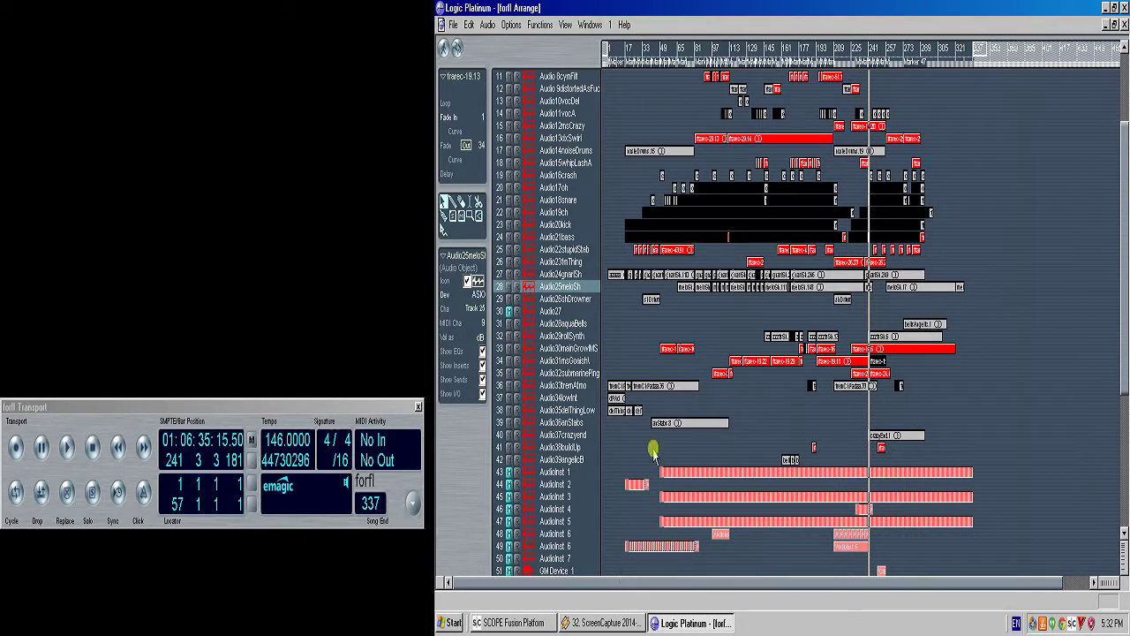
pyautogui.click(763, 413)
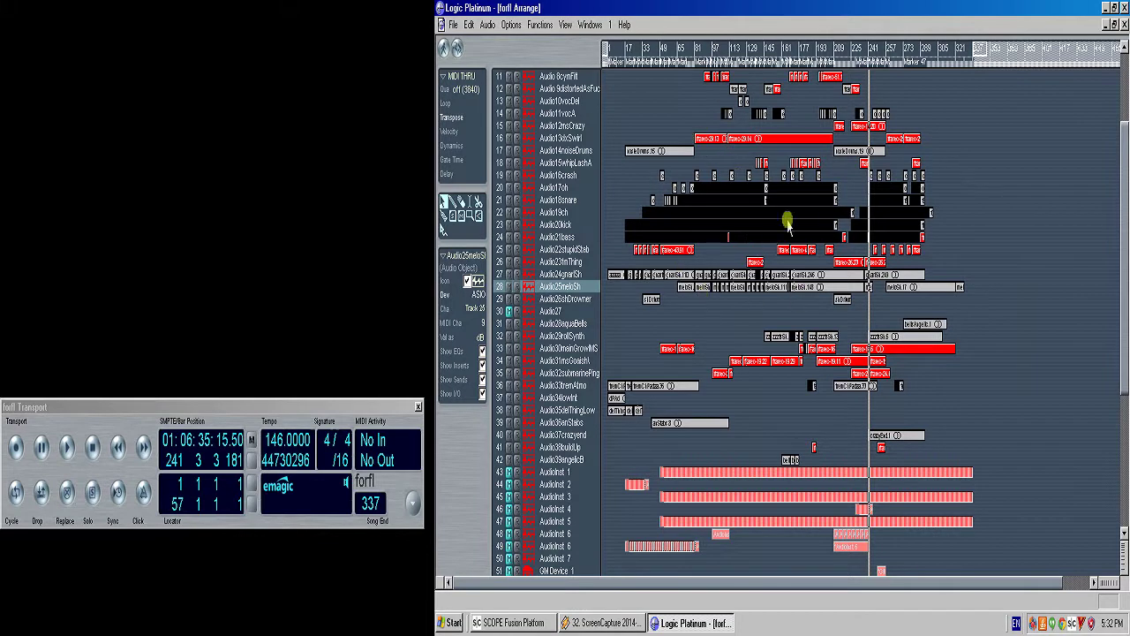
pyautogui.click(468, 25)
pyautogui.moveTo(453, 25)
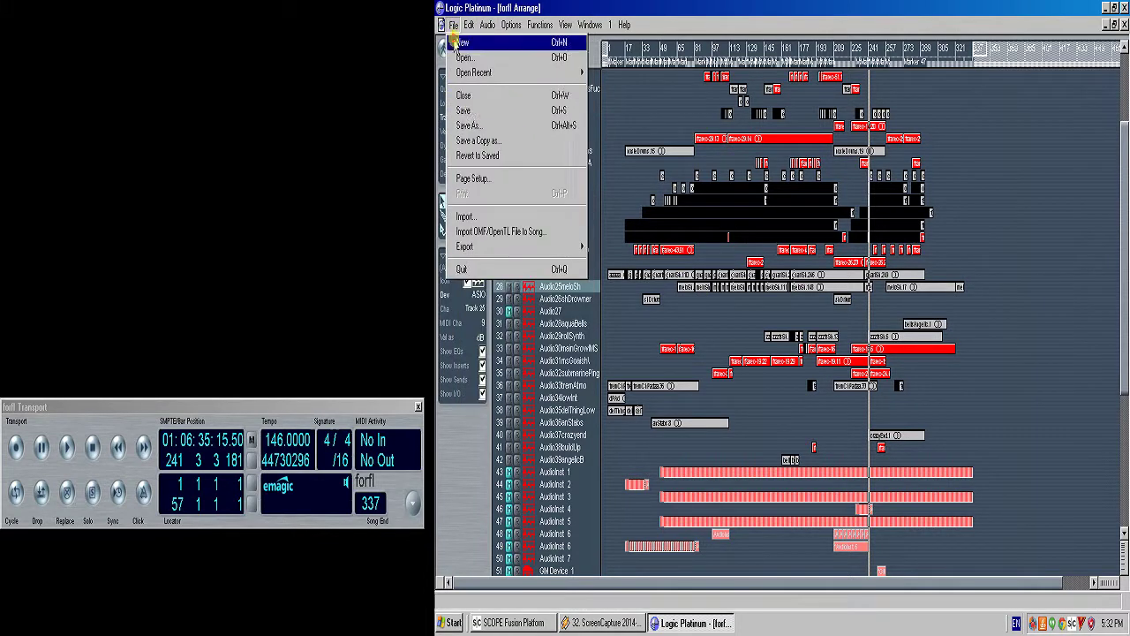
pyautogui.moveTo(504, 72)
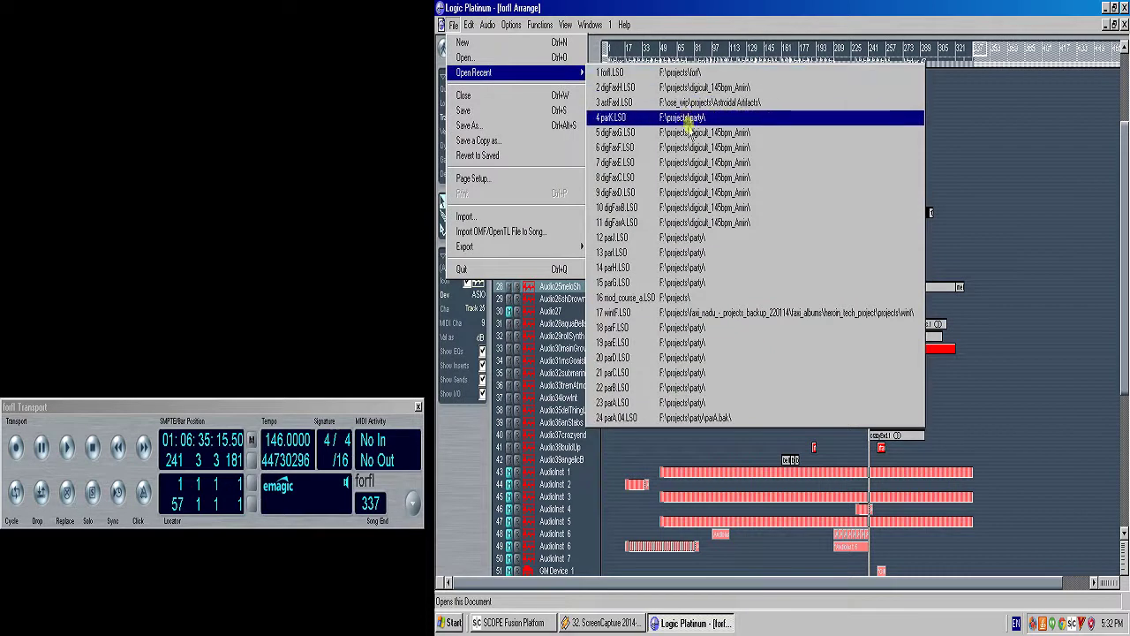
pyautogui.click(766, 118)
pyautogui.click(732, 337)
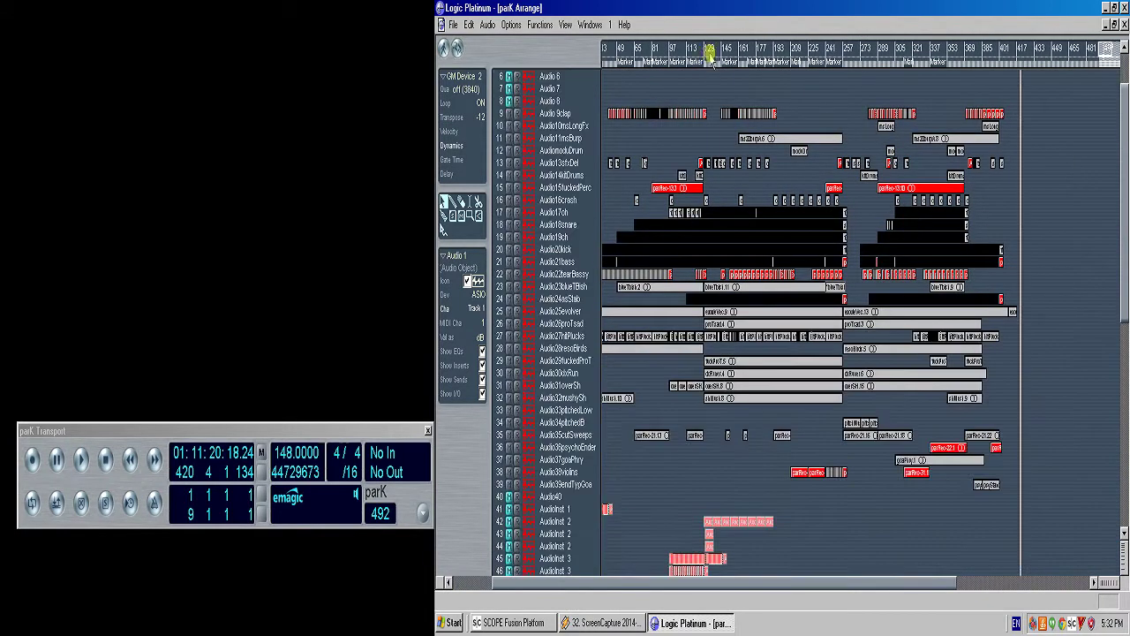
# - Set the cycle range to bars 129 to 322 and switch cycling off
pyautogui.moveTo(709, 55); pyautogui.dragTo(909, 113)
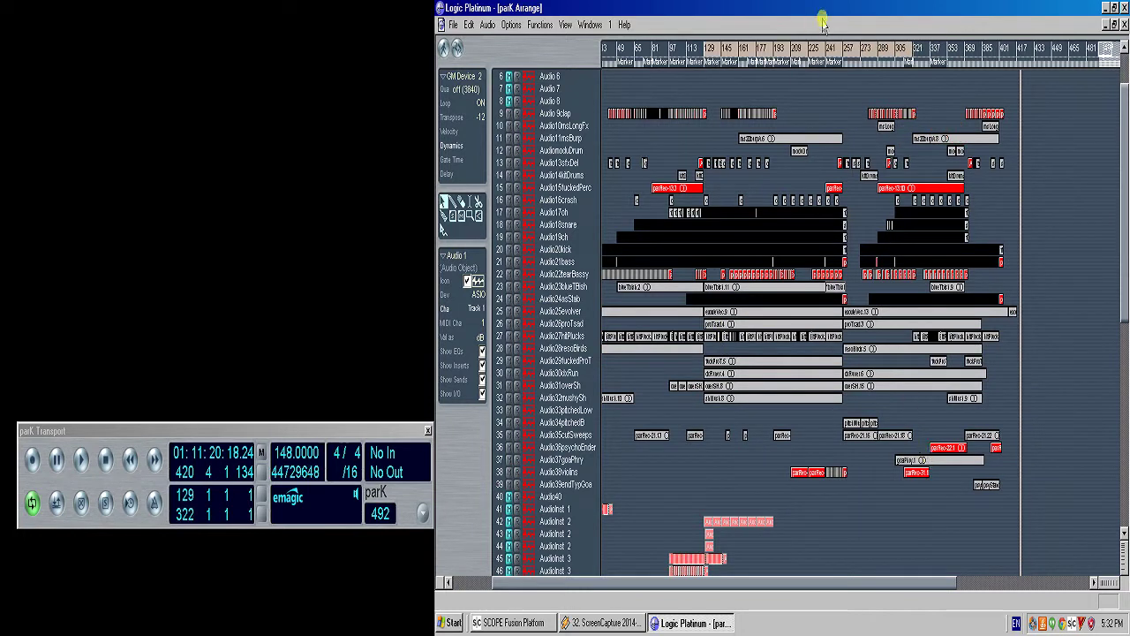
pyautogui.click(842, 55)
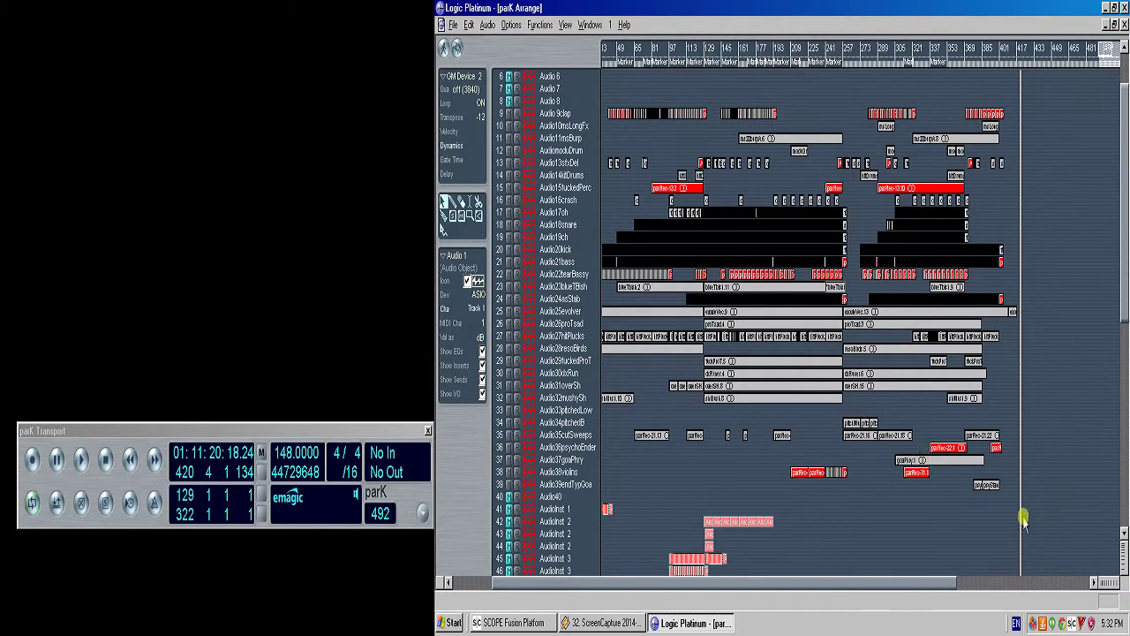
# - Show the parK arrangement from bar 1 to its end and play it from bar 256
pyautogui.moveTo(1021, 517); pyautogui.dragTo(608, 89)
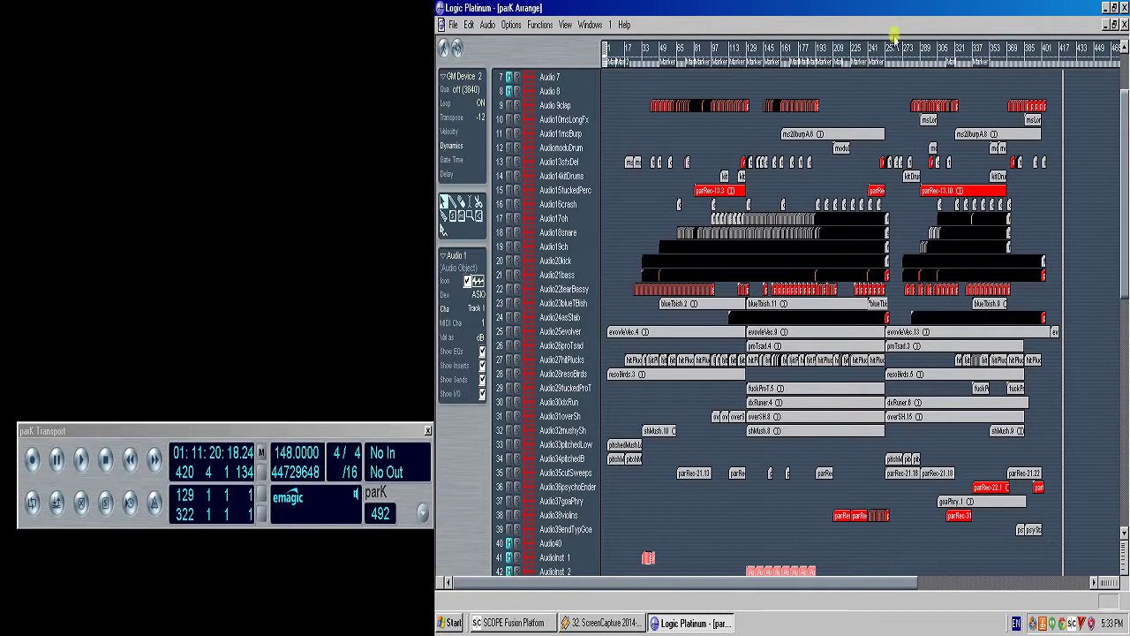
pyautogui.click(885, 63)
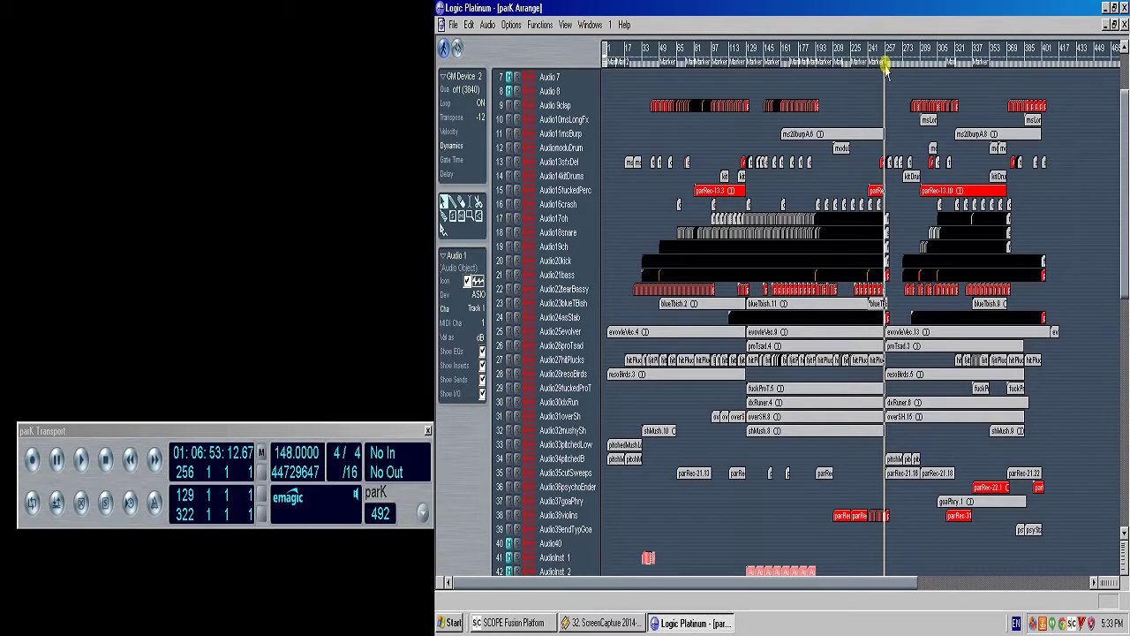
pyautogui.press('space')
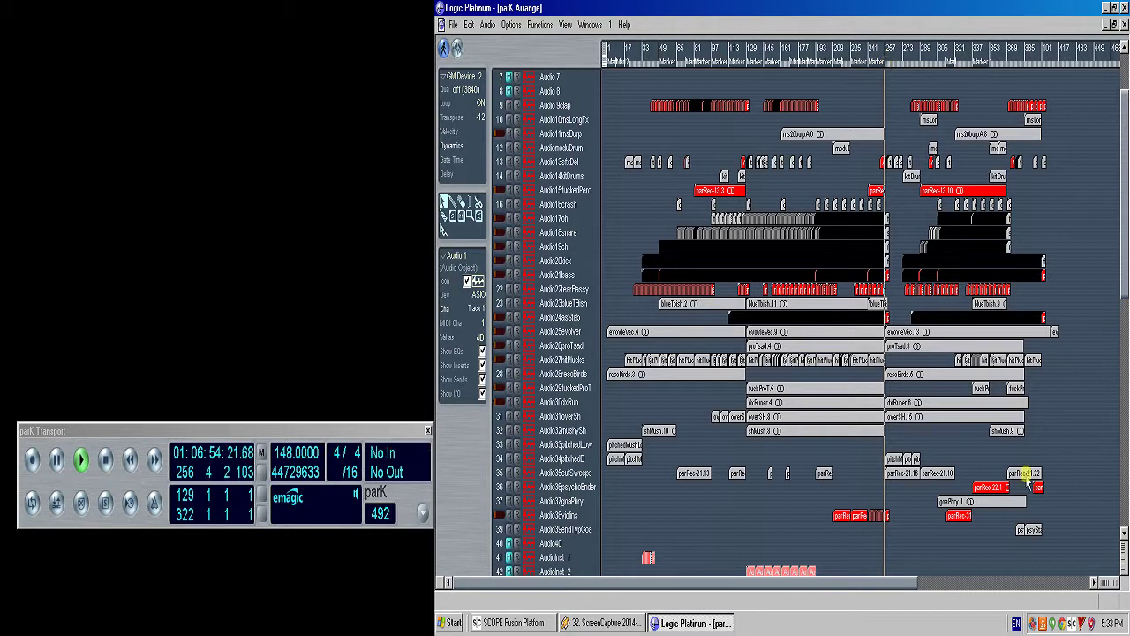
# - Inspect the second half of the arrangement up close during playback, including the psychoEnder and goaPhry waveforms and the upper tracks from about bar 345
pyautogui.moveTo(1062, 555); pyautogui.dragTo(863, 91)
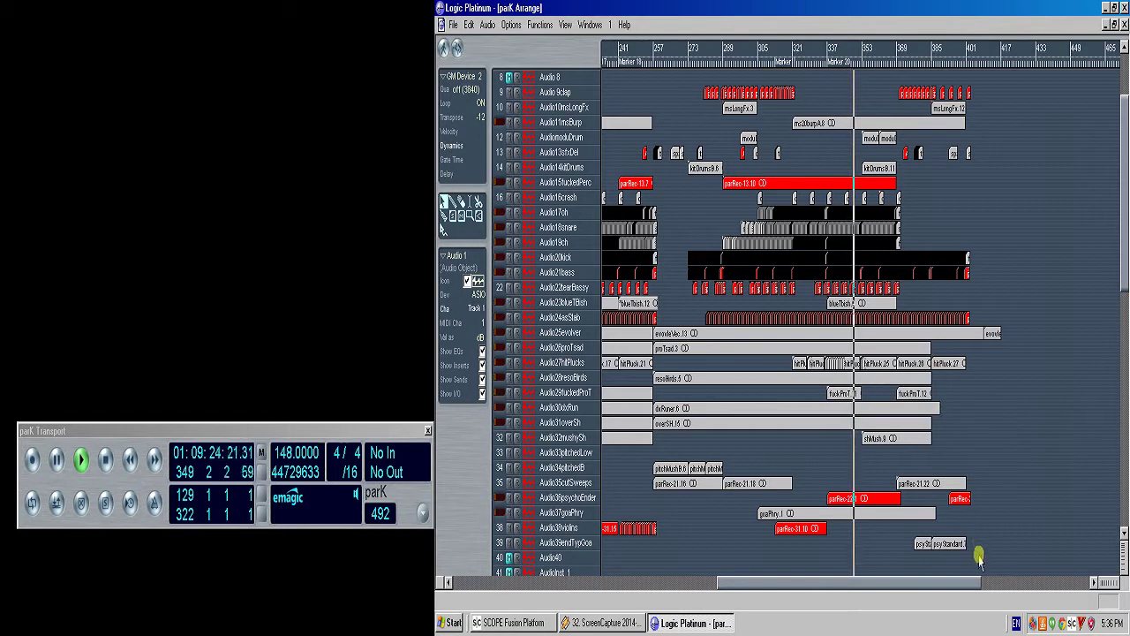
pyautogui.moveTo(979, 549); pyautogui.dragTo(822, 417)
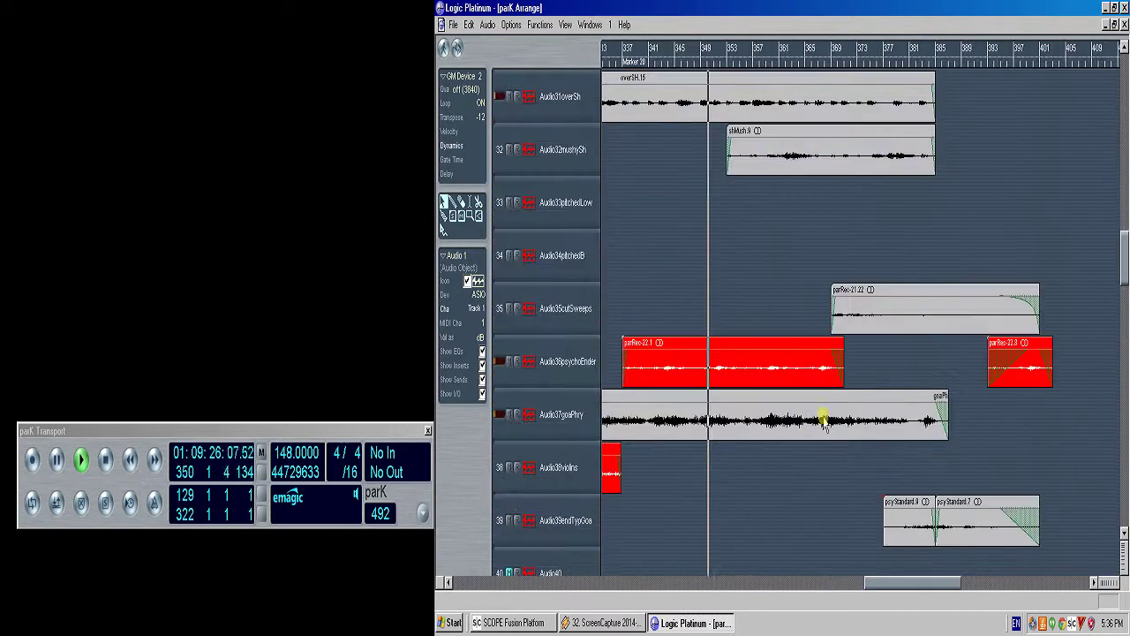
pyautogui.keyDown('ctrl'); pyautogui.click(820, 500); pyautogui.keyUp('ctrl')
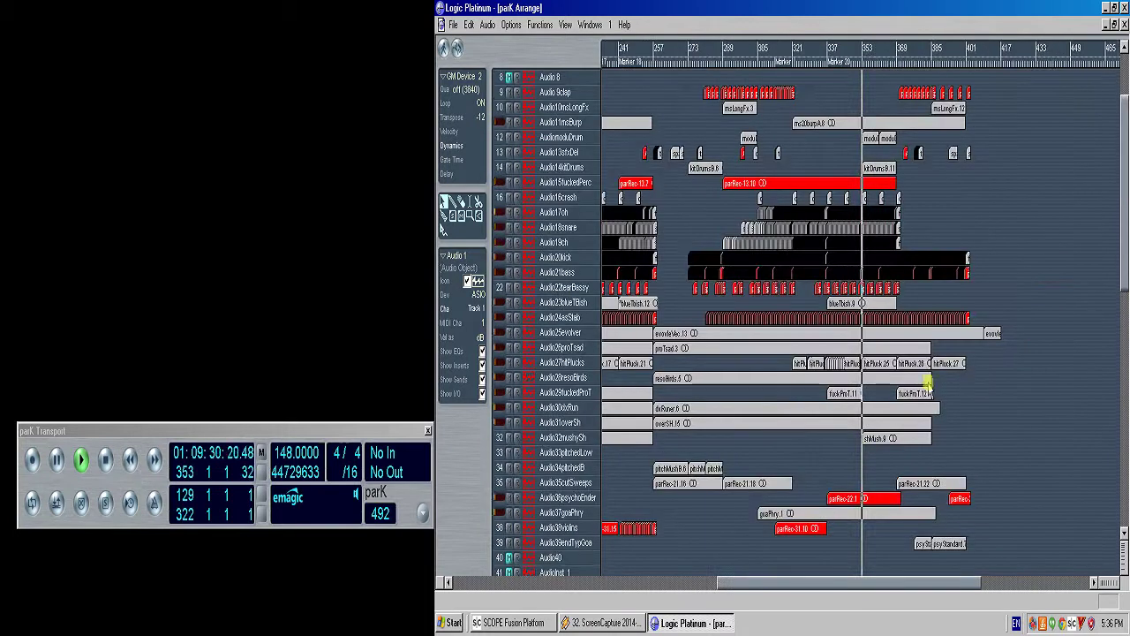
pyautogui.click(838, 256)
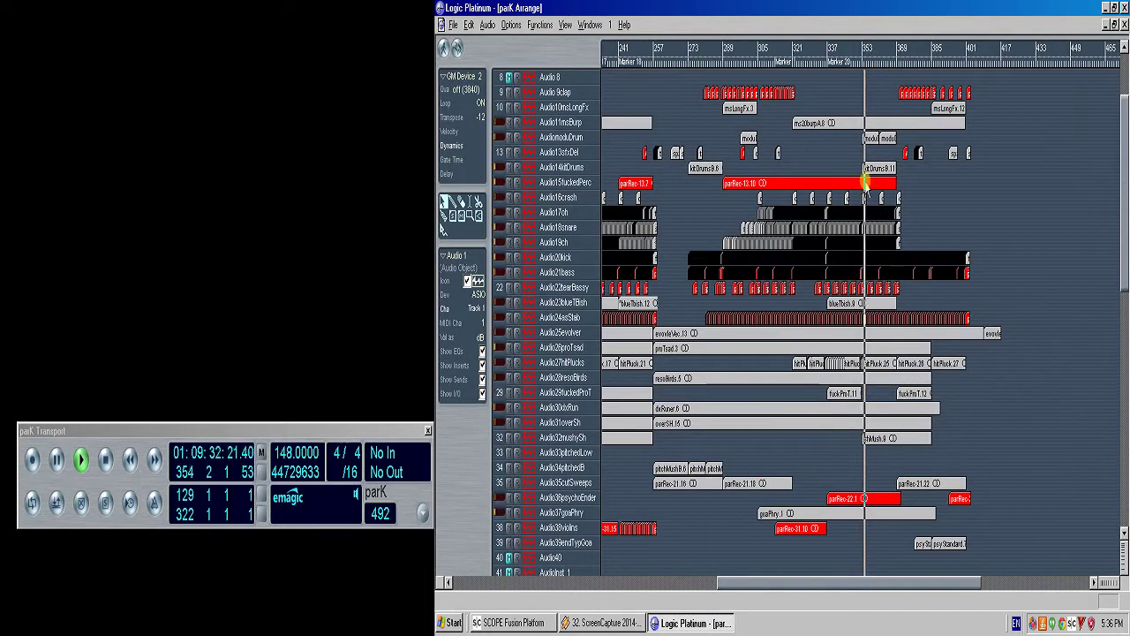
pyautogui.moveTo(980, 428); pyautogui.dragTo(840, 91)
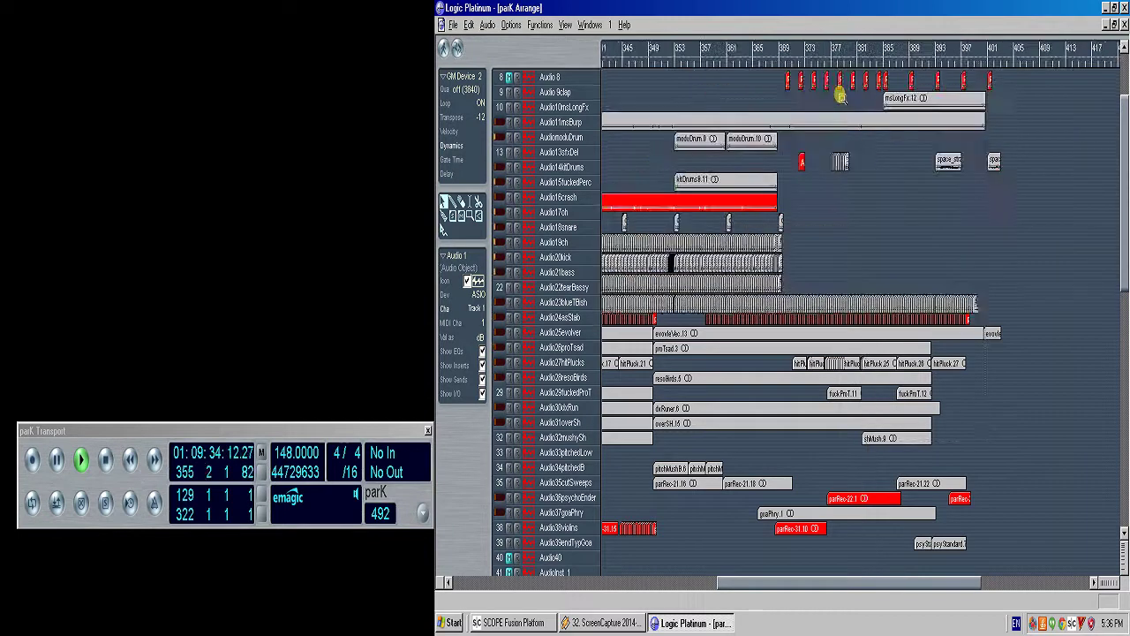